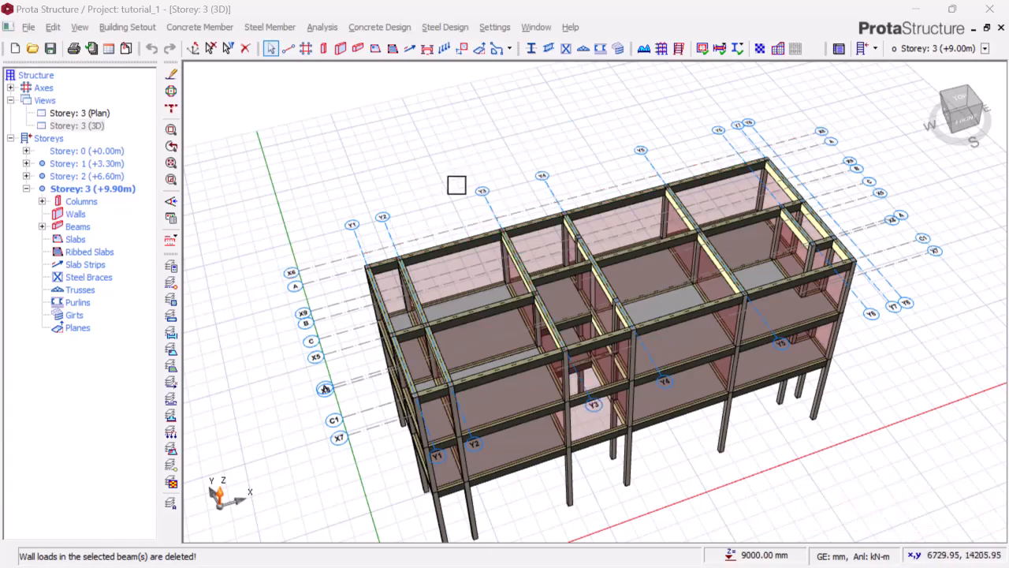
middle_drag(457, 186, 410, 176)
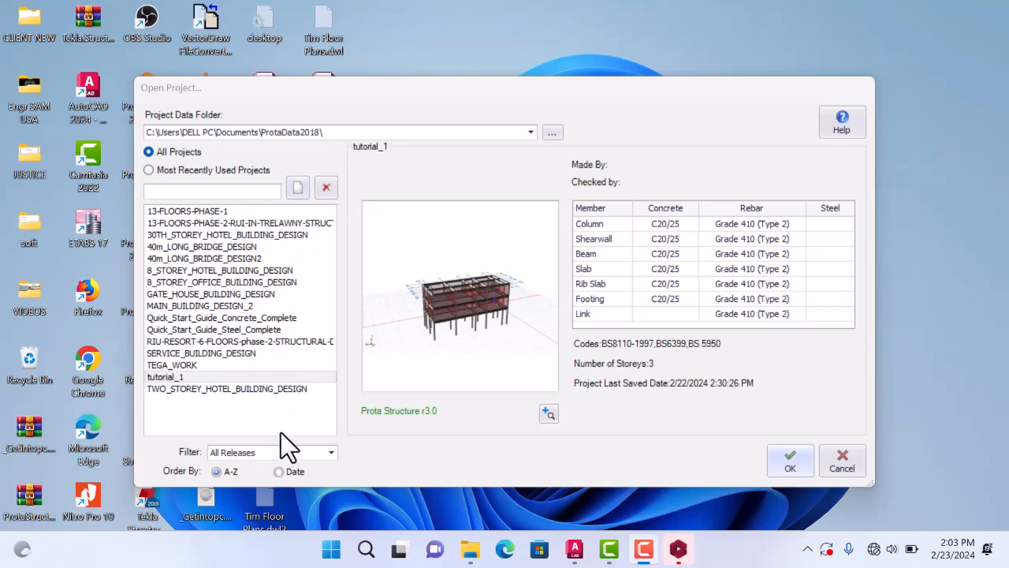
Step: Create a new project with the code tut and import the UK (BS8110) settings template into it
click(298, 187)
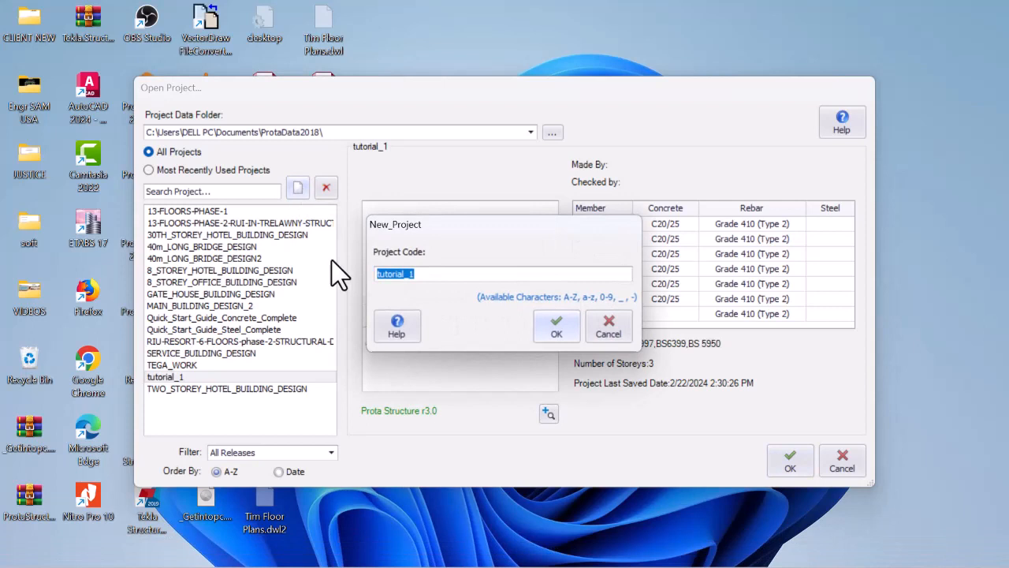
click(421, 274)
key(BackSpace)
key(BackSpace)
key(BackSpace)
key(BackSpace)
key(BackSpace)
key(BackSpace)
key(BackSpace)
click(556, 327)
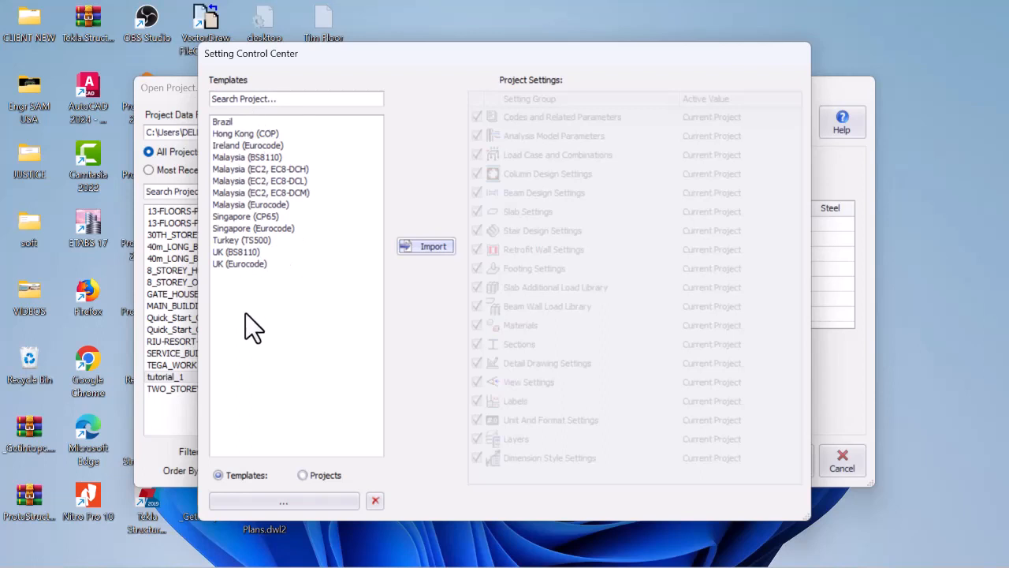
click(248, 252)
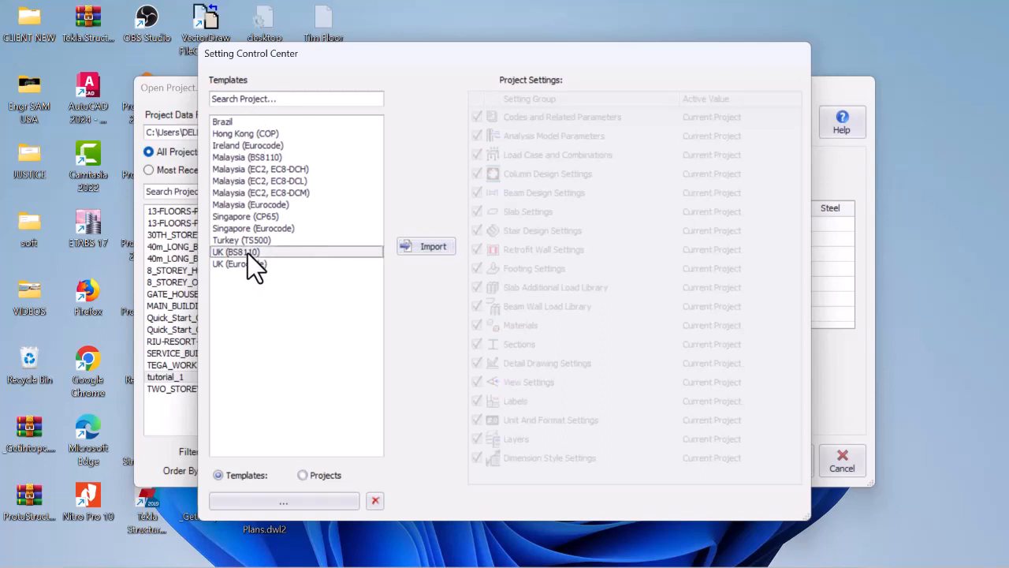
click(432, 246)
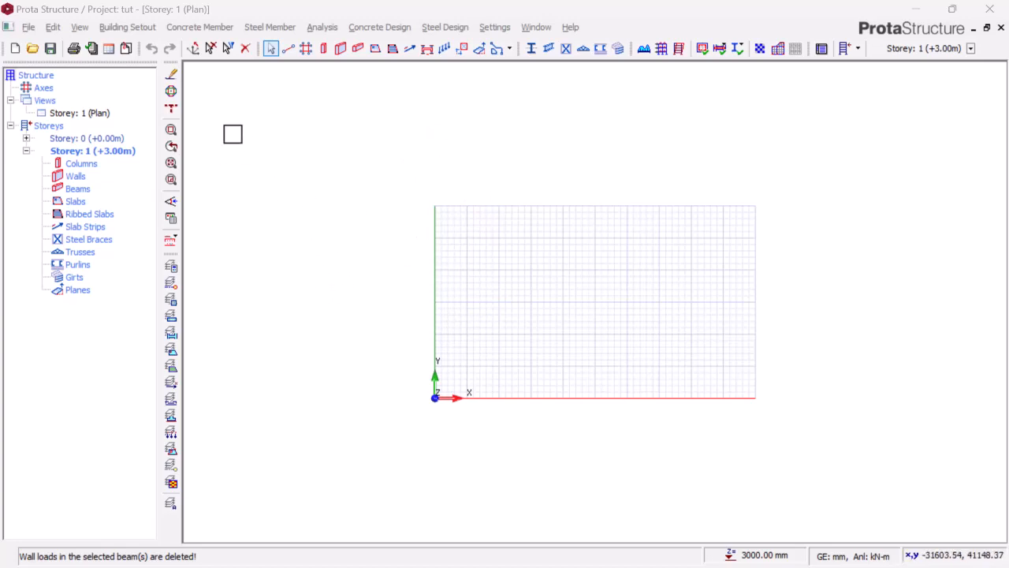
Step: Load TUT.dxf from the Desktop as an external reference drawing, using mm units and displaying text entities
click(36, 26)
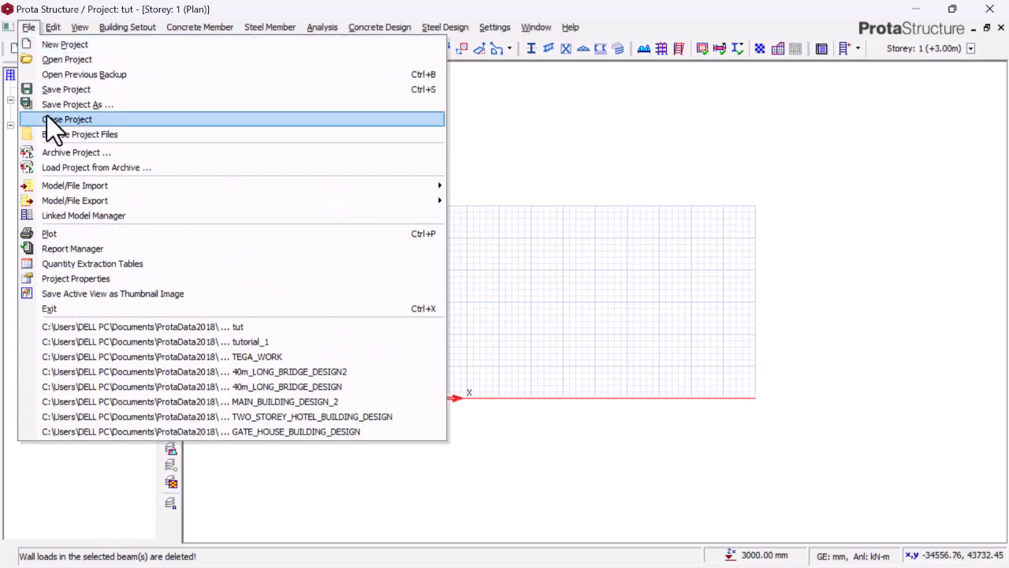
mouse_move(96, 200)
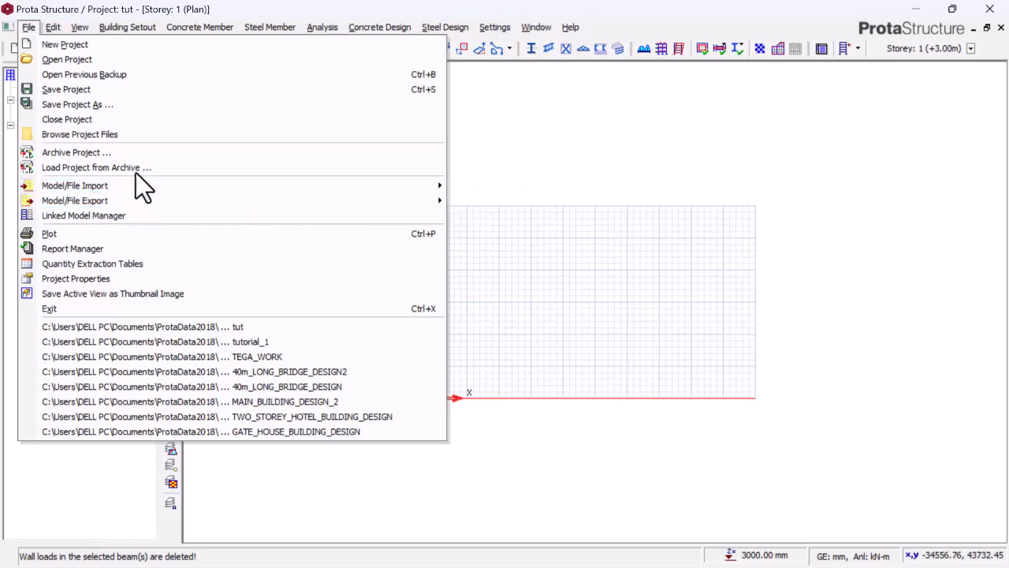
mouse_move(100, 181)
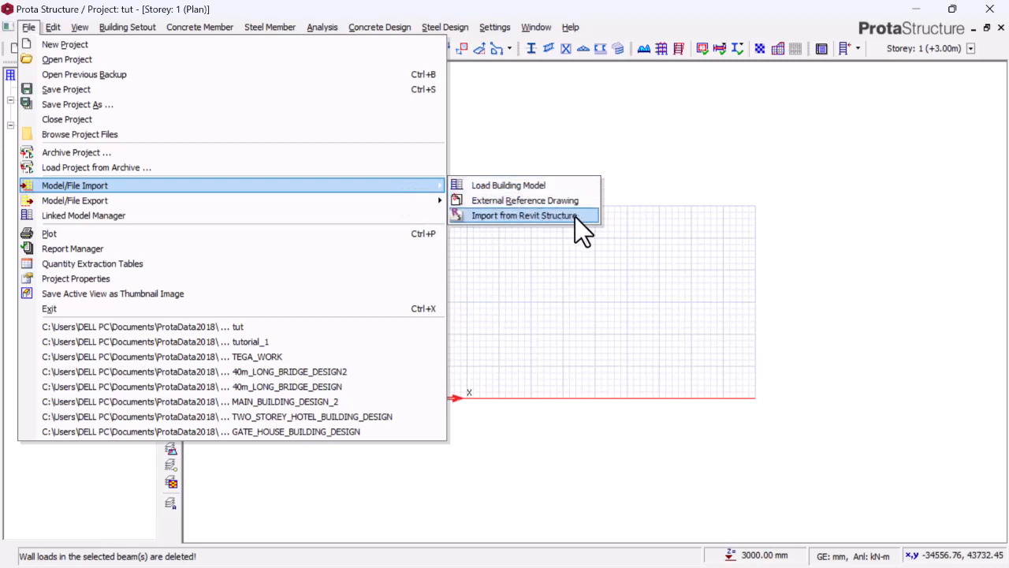
click(480, 202)
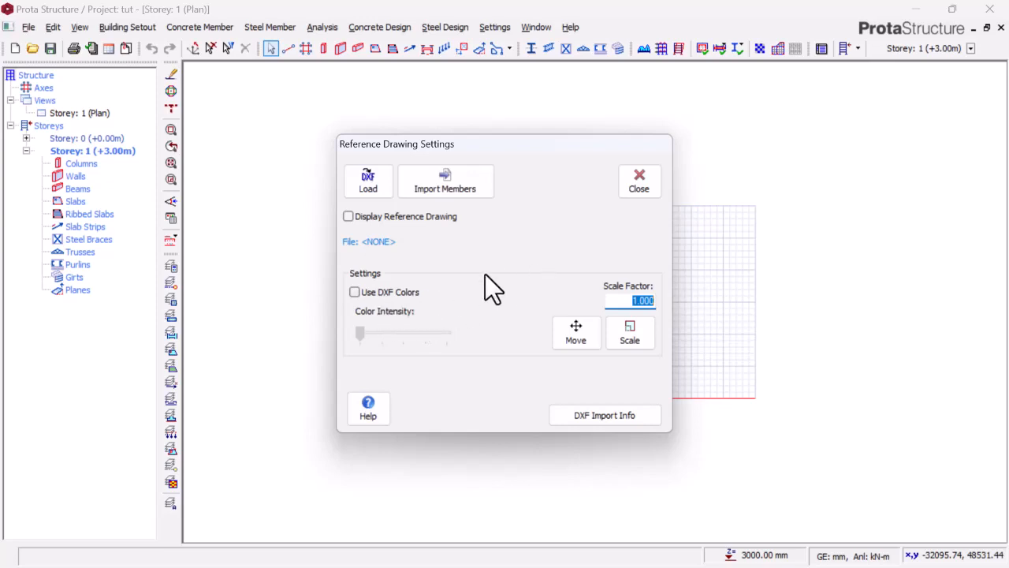
click(383, 180)
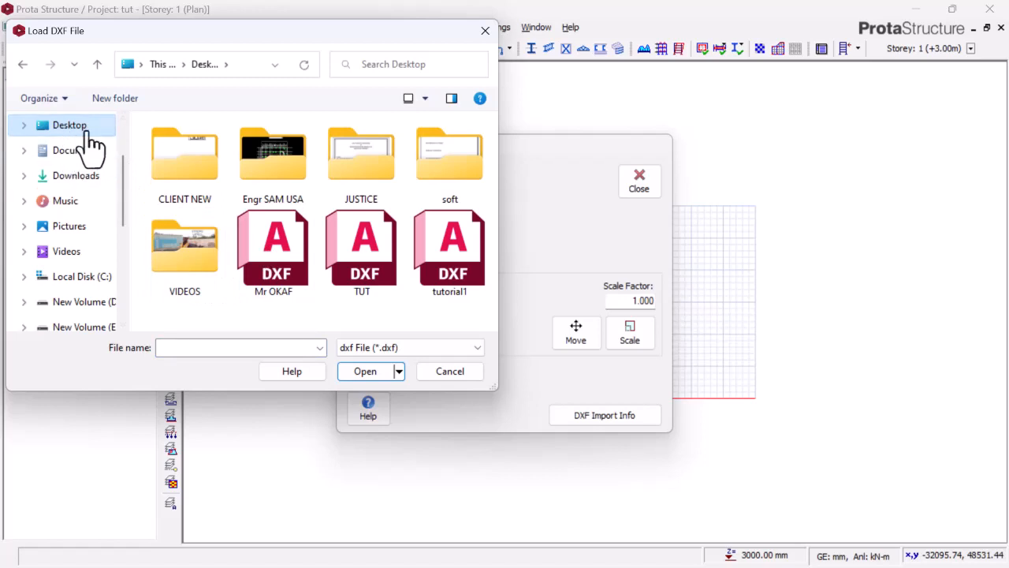
click(365, 249)
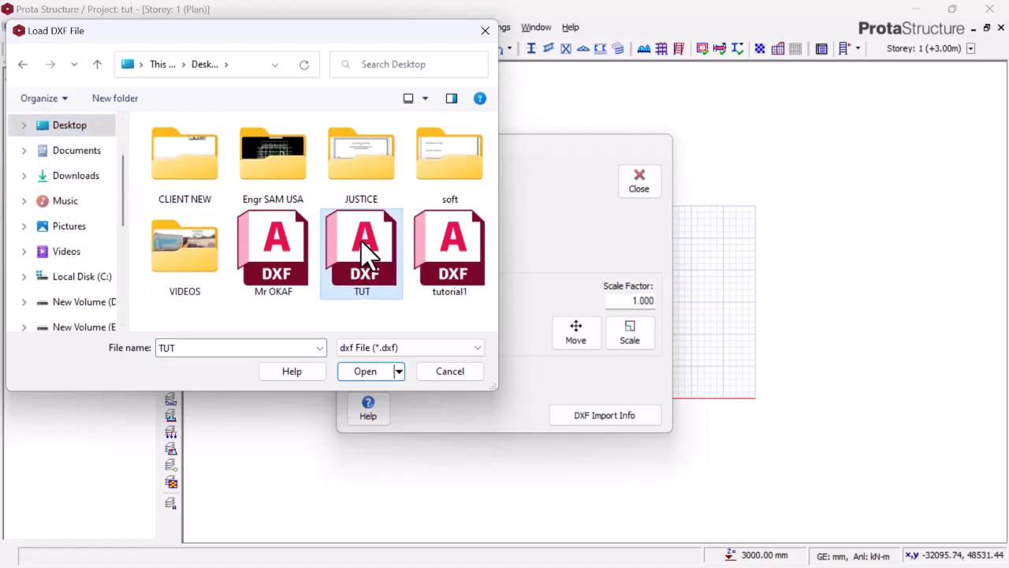
click(373, 371)
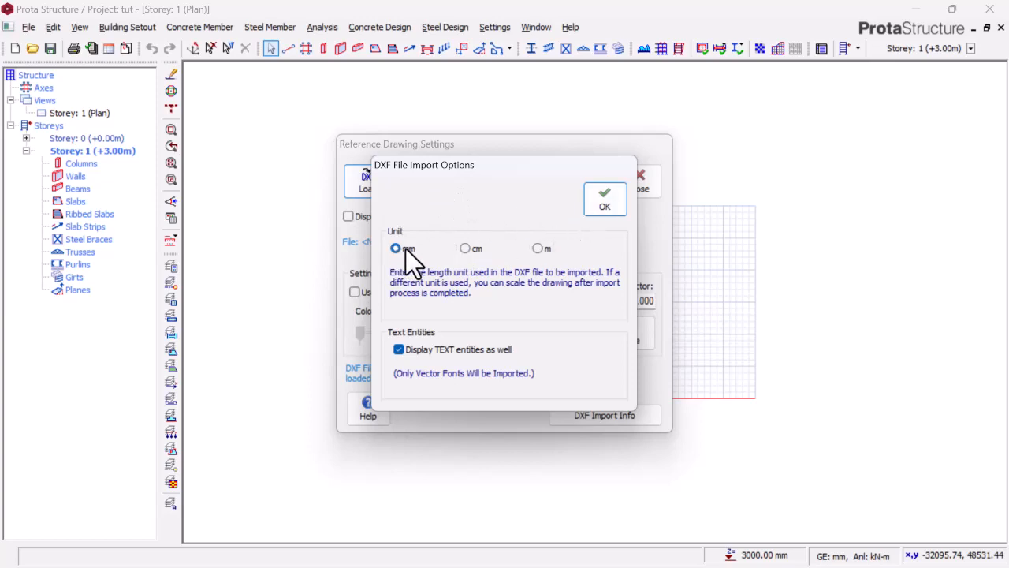
click(596, 206)
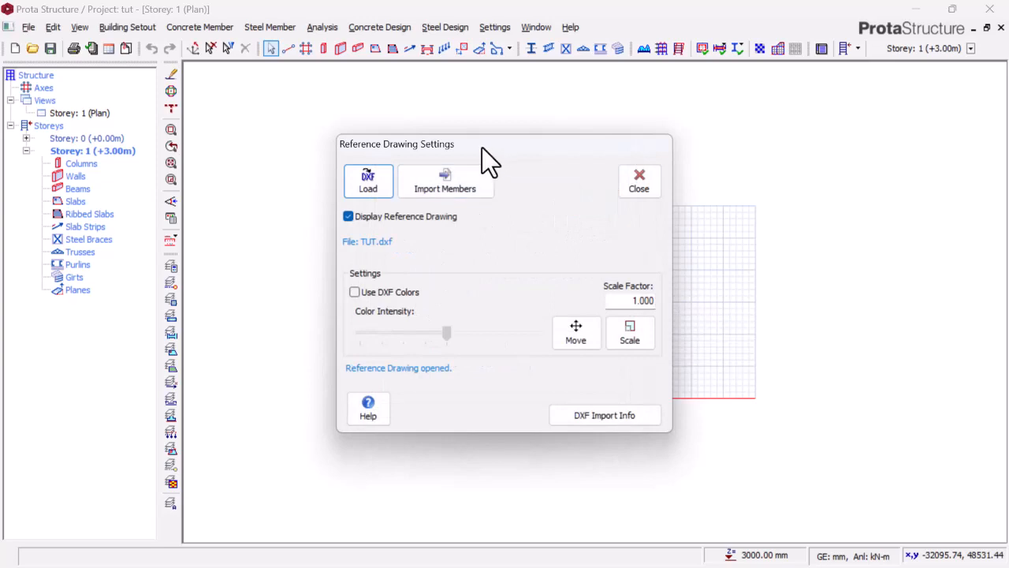
Step: Import the axes from the GRID layer and the columns from the COLUMN layer of the reference drawing, without running the building model check
mouse_move(465, 145)
mouse_down()
mouse_move(666, 112)
mouse_move(356, 107)
mouse_move(547, 189)
mouse_move(748, 26)
mouse_move(759, 82)
mouse_up()
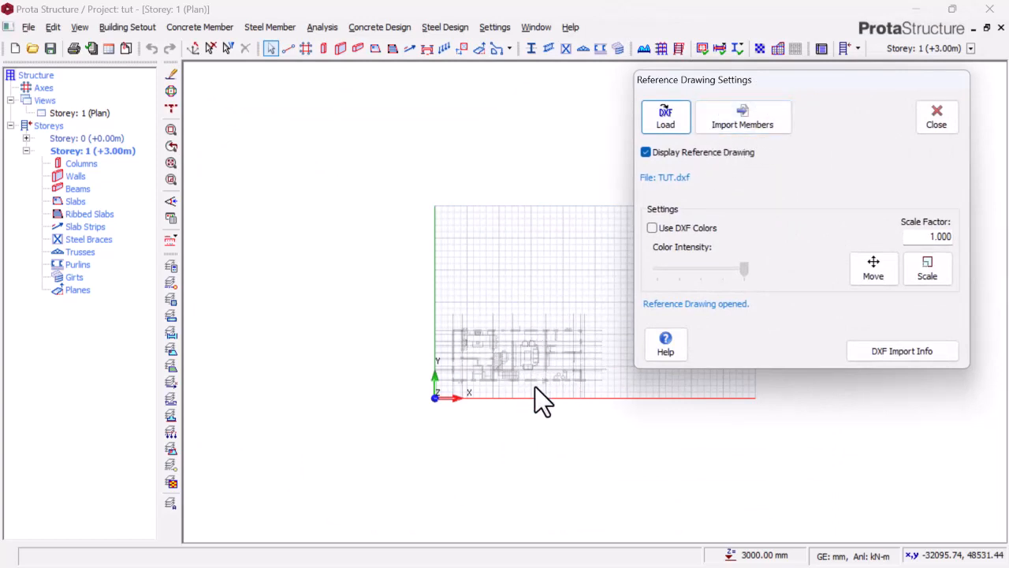
click(775, 122)
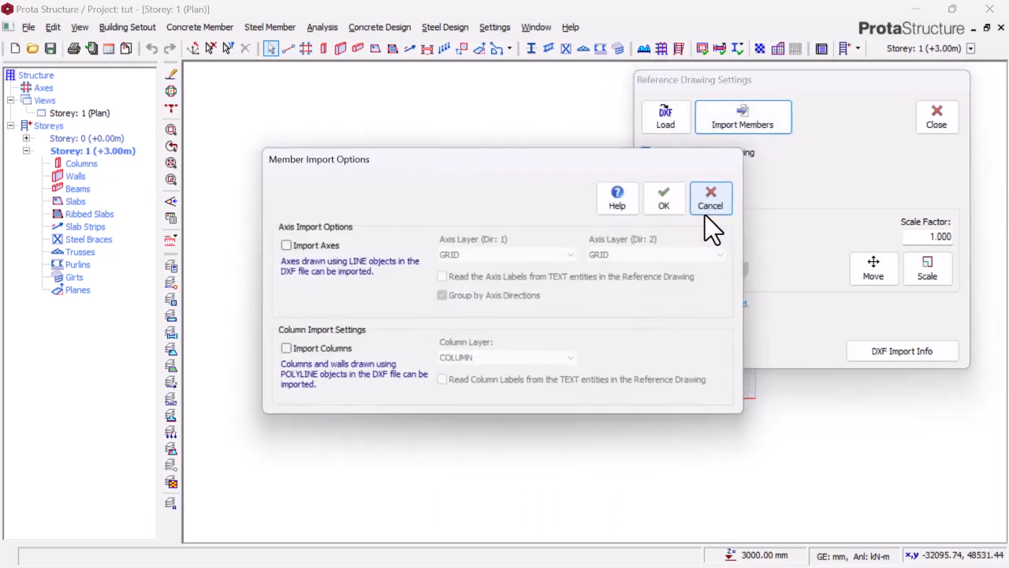
click(285, 246)
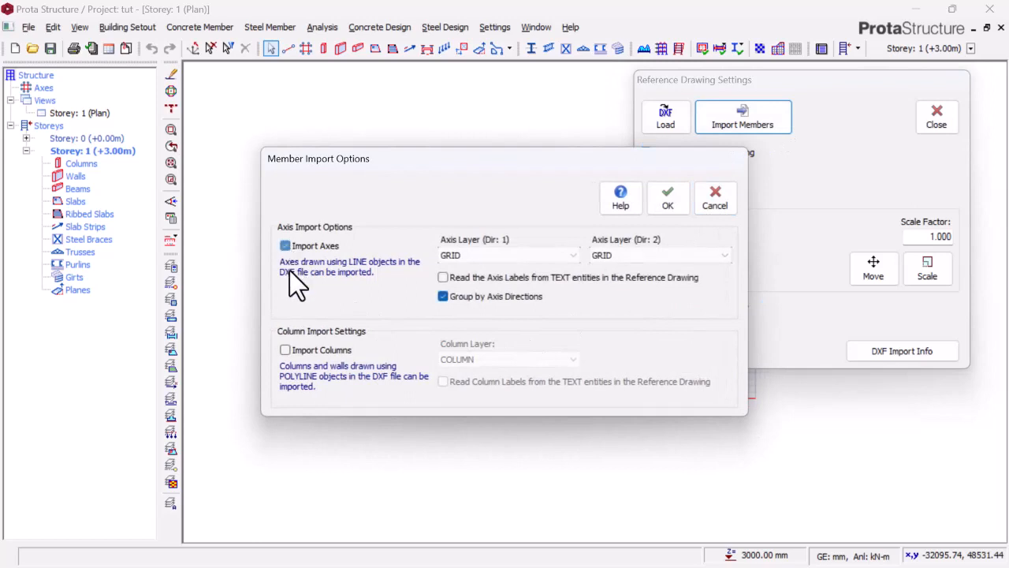
click(285, 351)
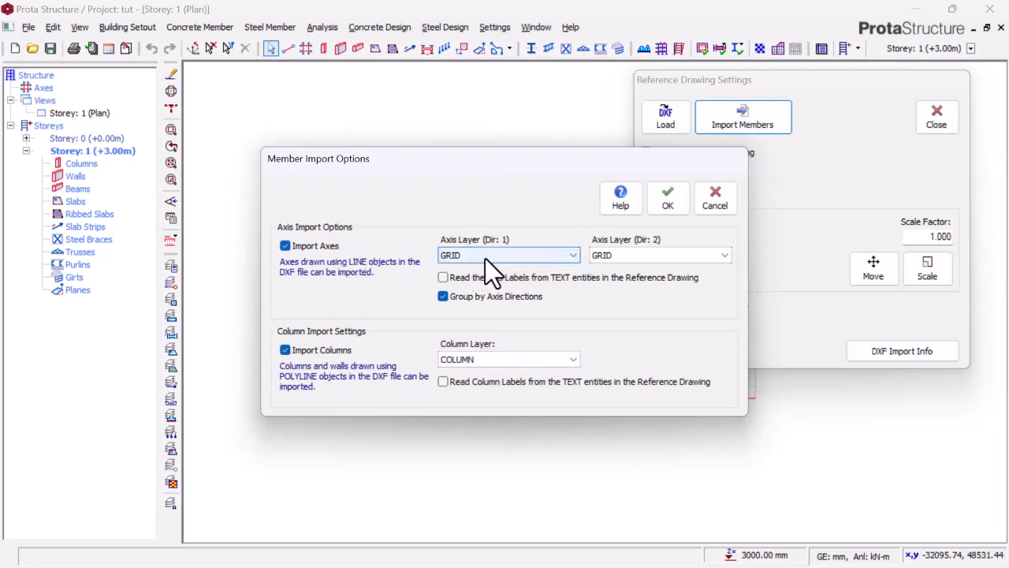
click(555, 254)
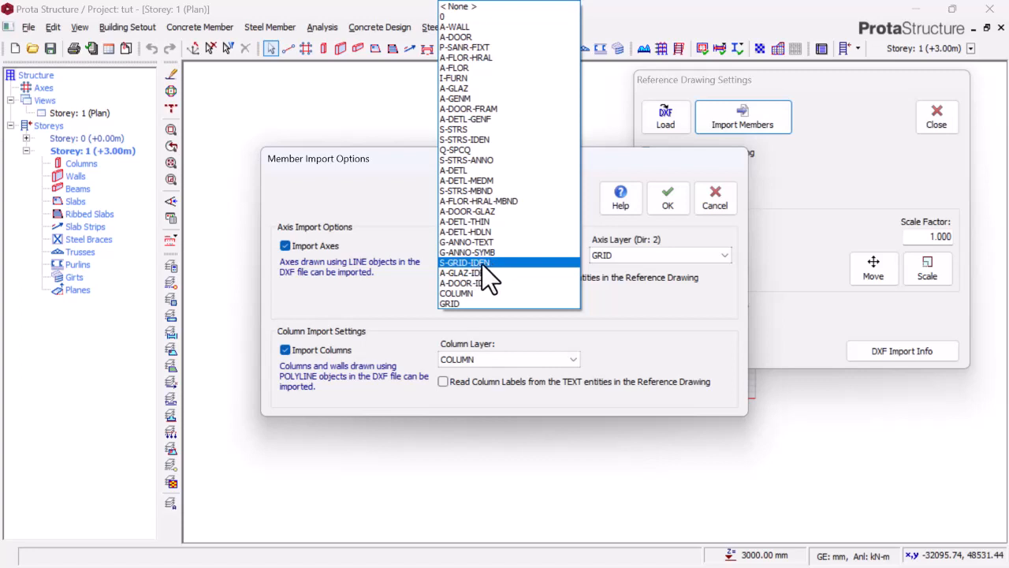
click(456, 302)
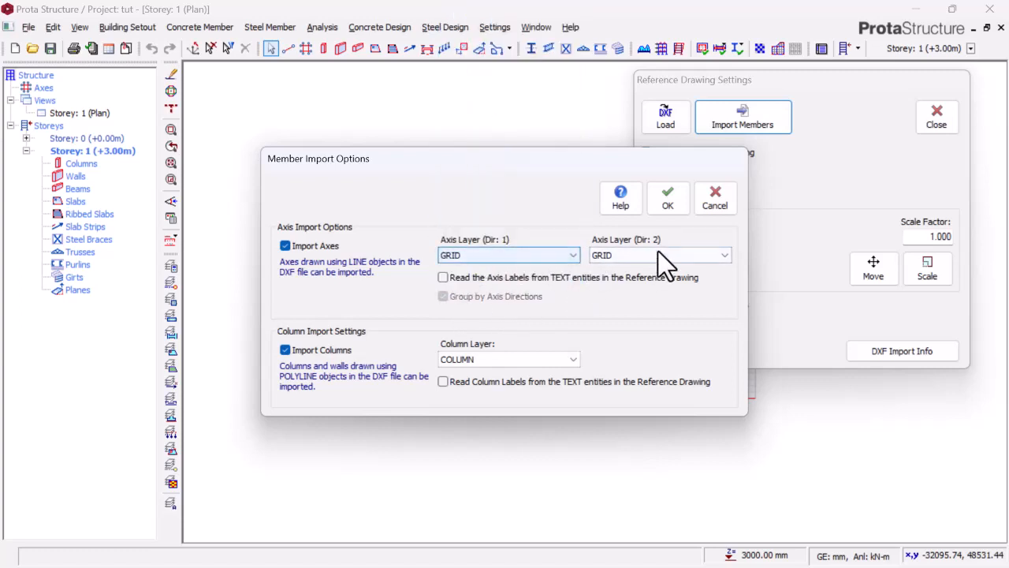
click(671, 201)
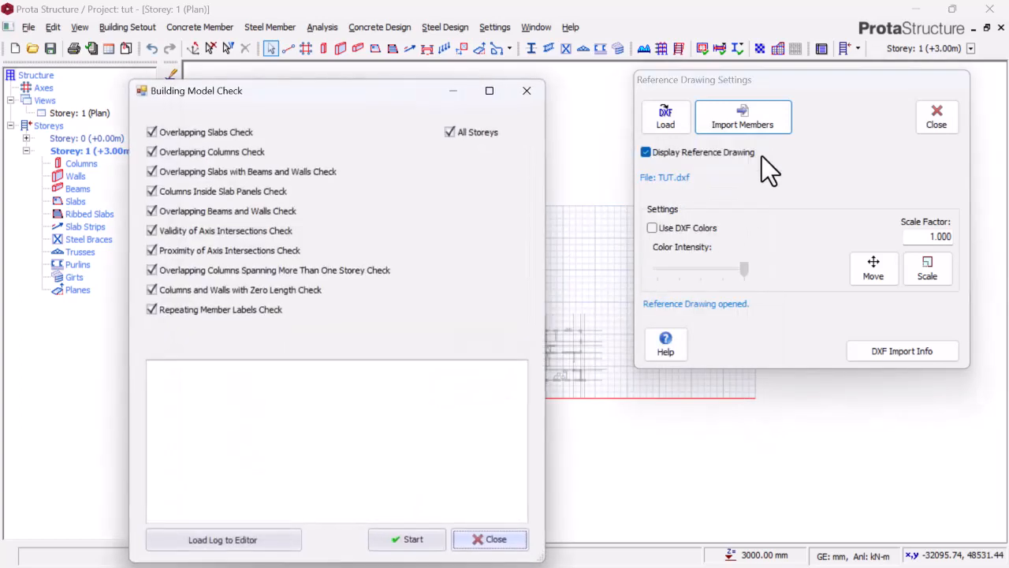
click(495, 536)
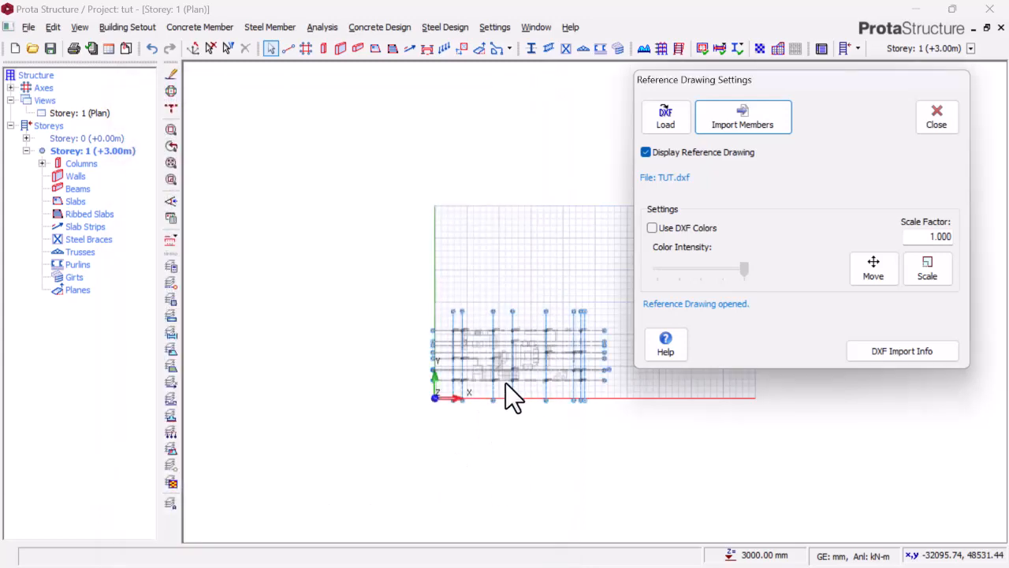
click(933, 124)
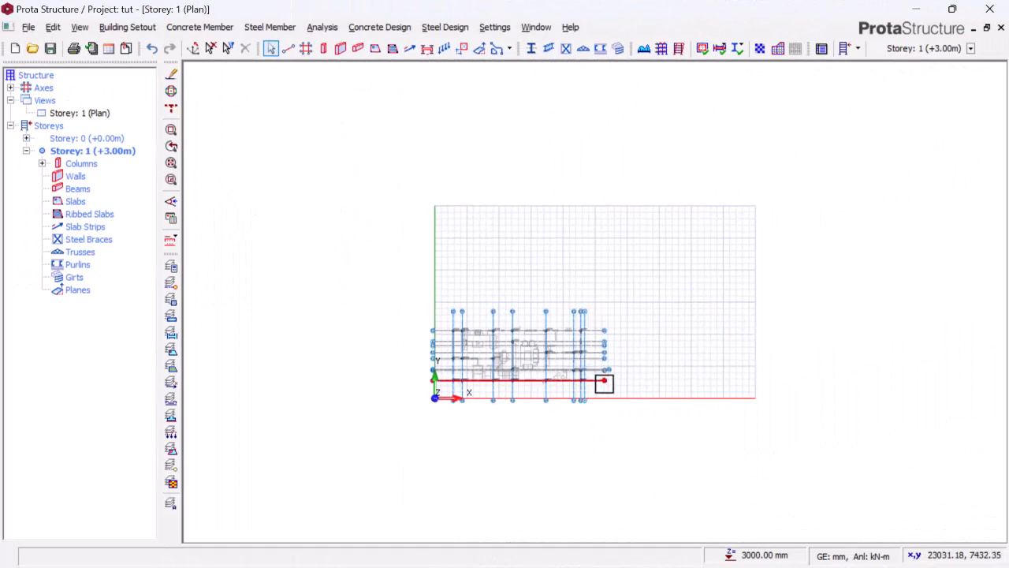
Step: Start a new normal beam with a width b of 225 mm and an h-Bot height of 450 mm
scroll(518, 376, up, 4)
scroll(565, 298, up, 3)
scroll(618, 260, down, 3)
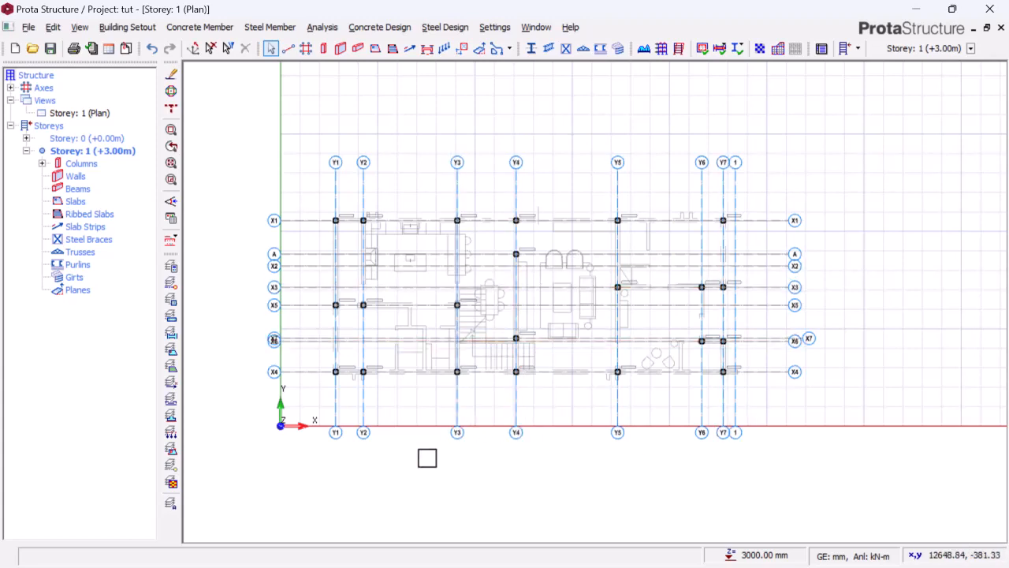
scroll(545, 271, down, 1)
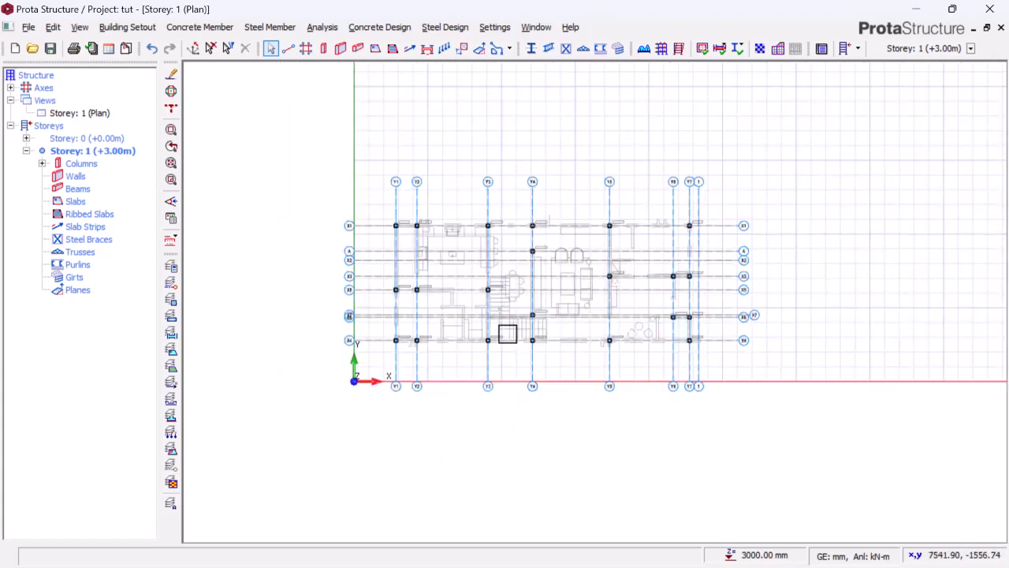
scroll(454, 253, up, 1)
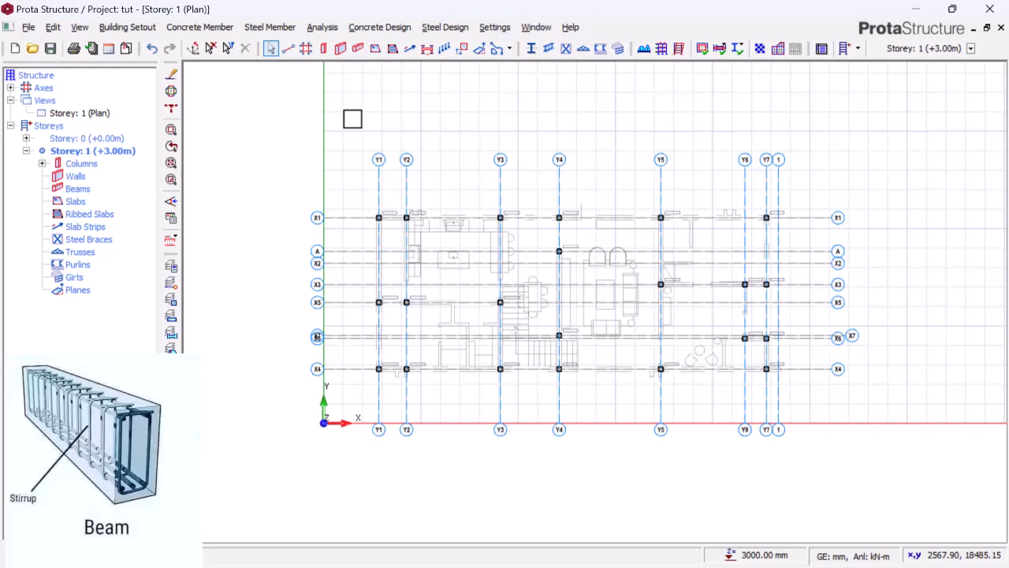
click(357, 50)
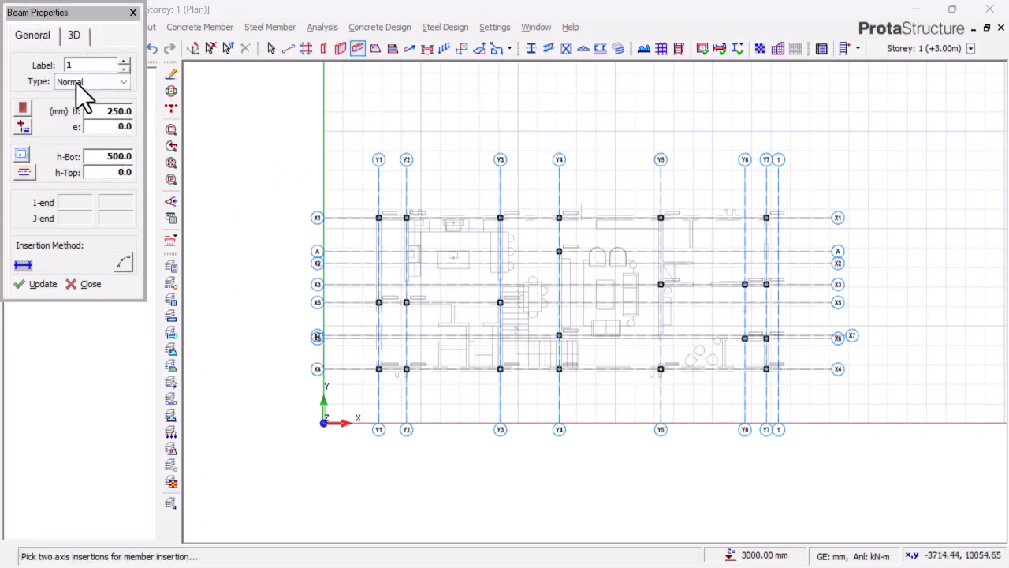
double_click(126, 110)
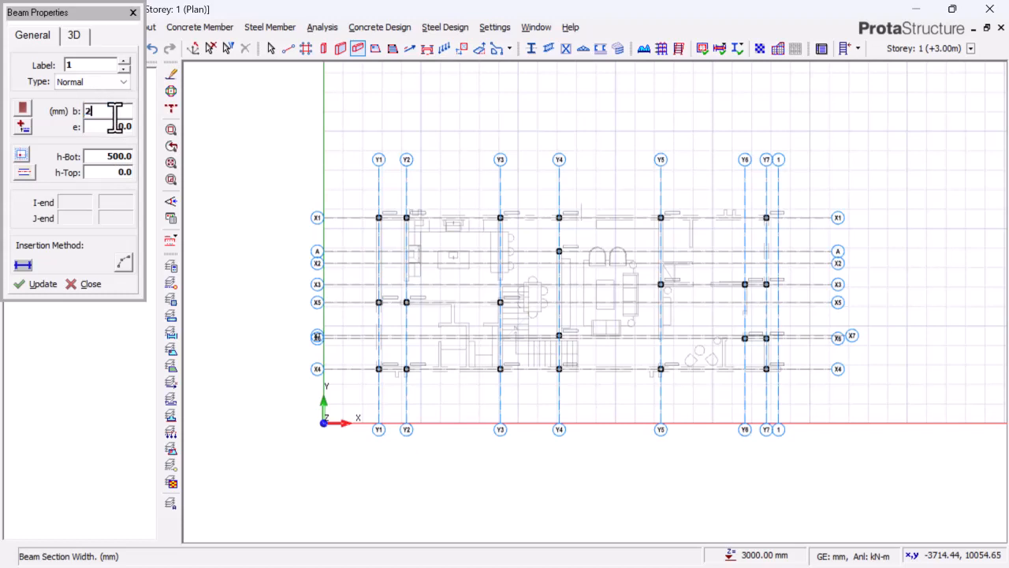
text(225)
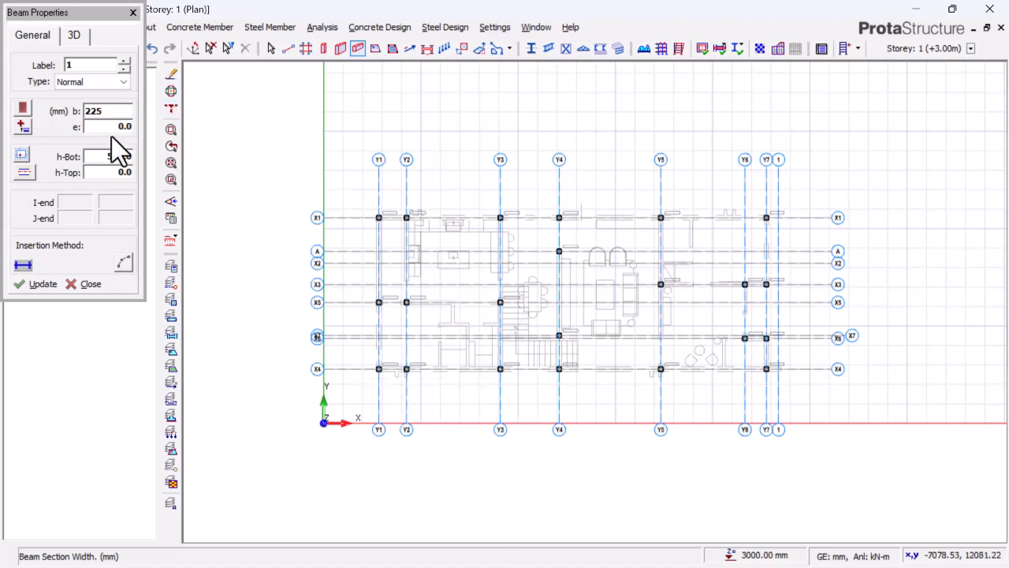
click(119, 156)
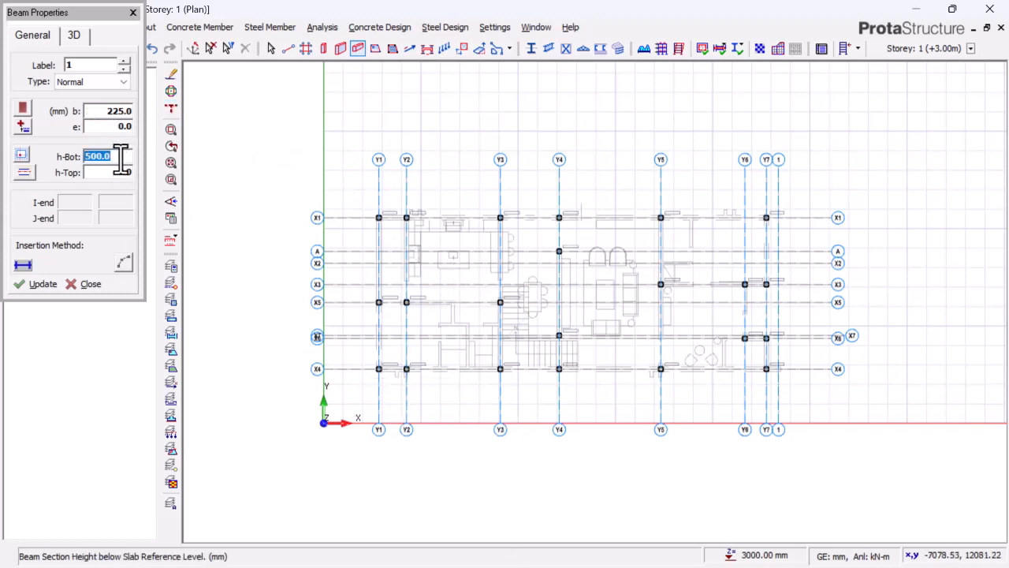
click(126, 156)
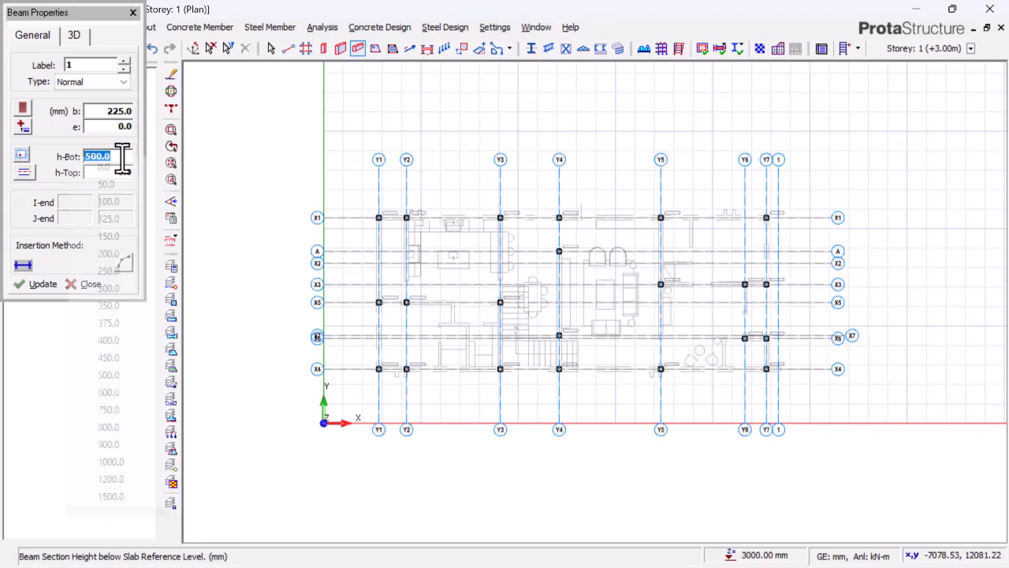
click(117, 359)
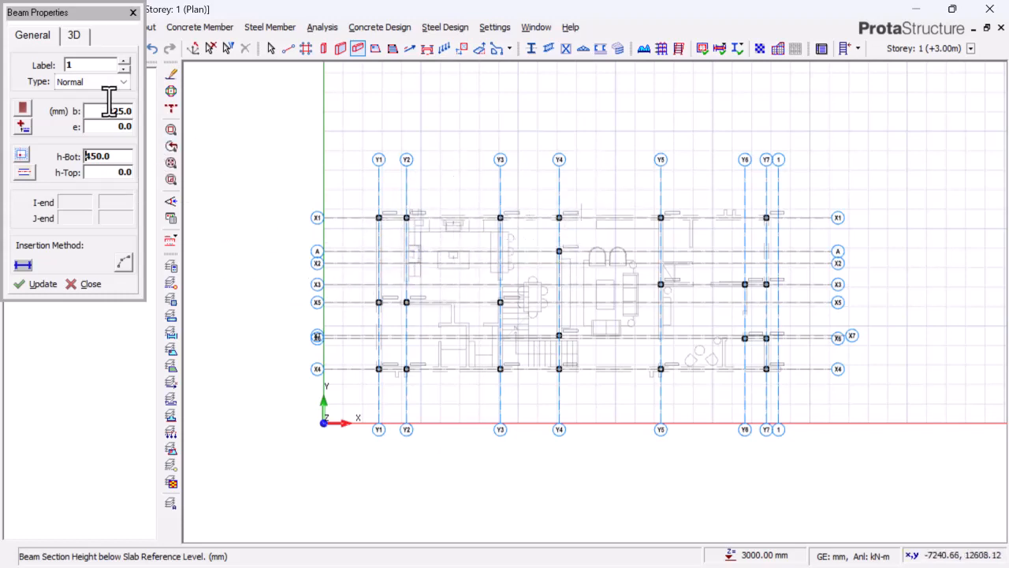
Step: Check the new beam's 3D settings and choose the centred option for its line position in the general properties
click(81, 37)
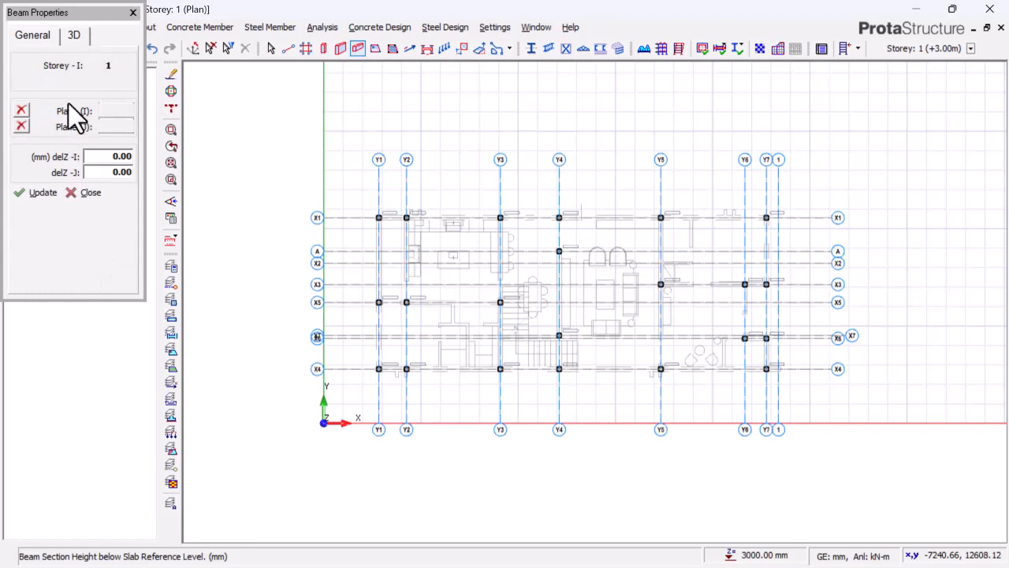
click(39, 38)
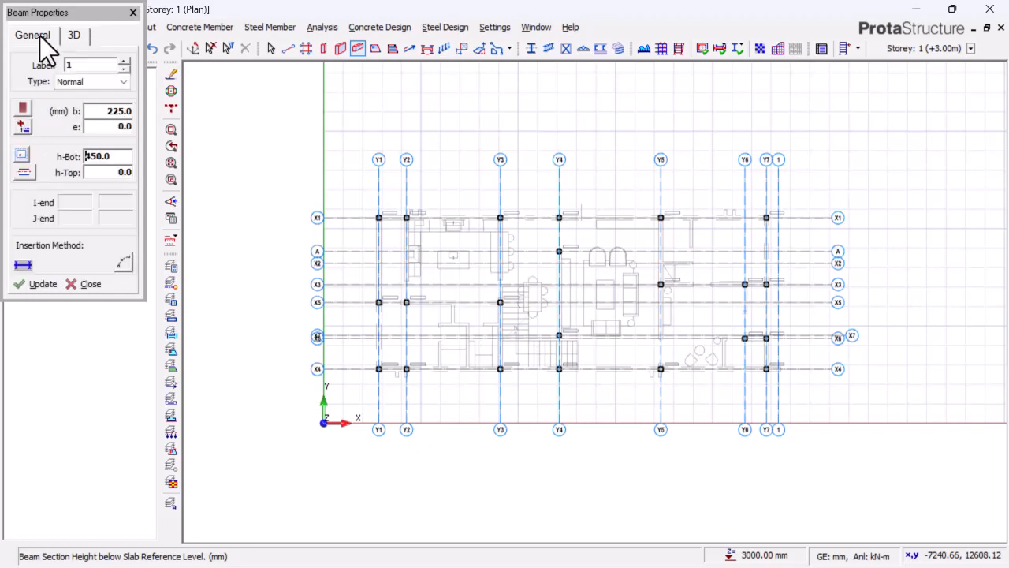
click(24, 171)
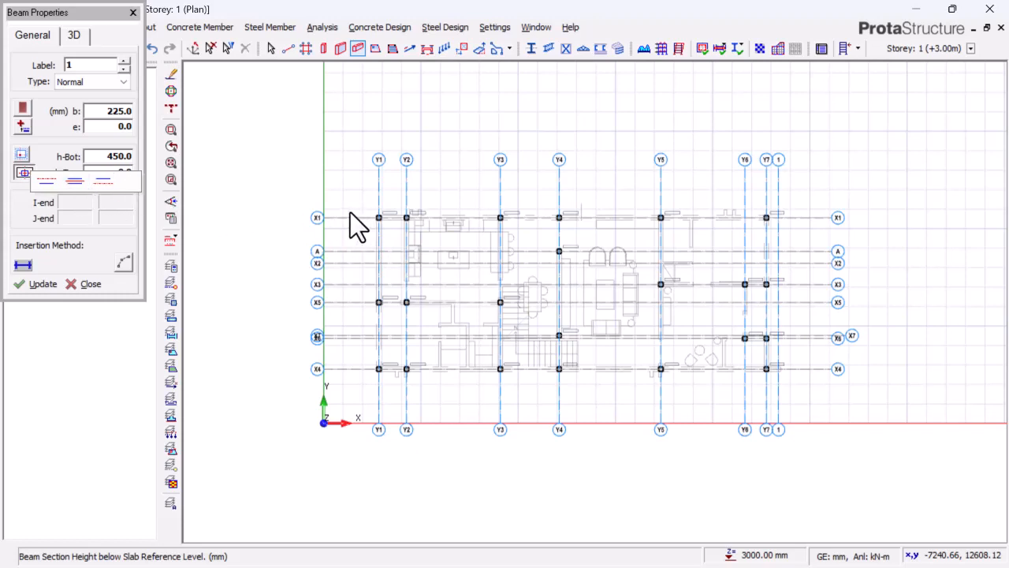
click(74, 182)
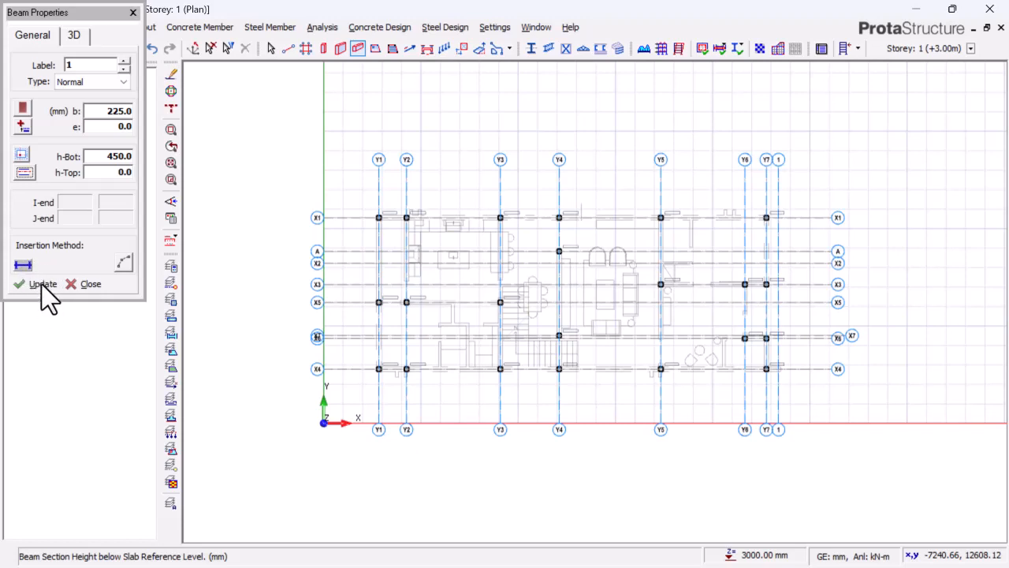
Step: Draw beams along axis X1 from Y1 to Y7, continuing along axis Y7 from X1 to X3
click(379, 218)
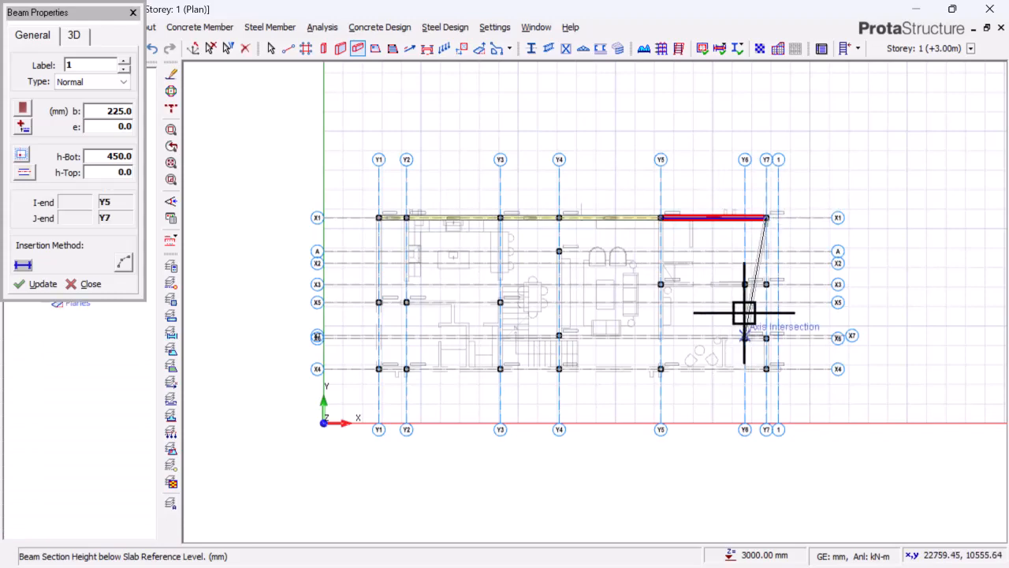
scroll(765, 294, up, 1)
scroll(771, 297, up, 2)
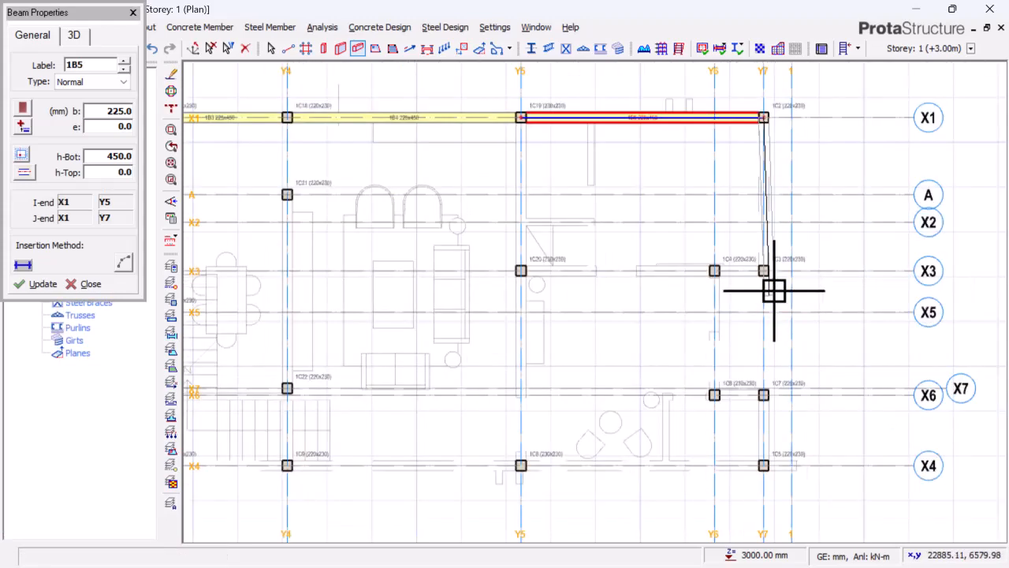
click(765, 270)
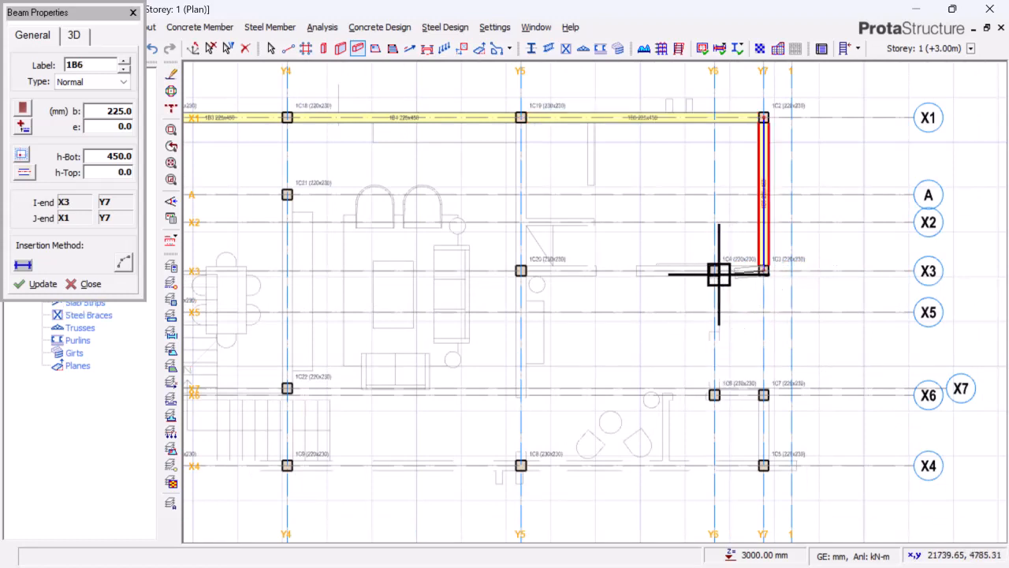
Step: Continue the stepped perimeter beams along X3 to Y6, along Y6 to X6, back to Y7, and along Y7 to X4
click(714, 271)
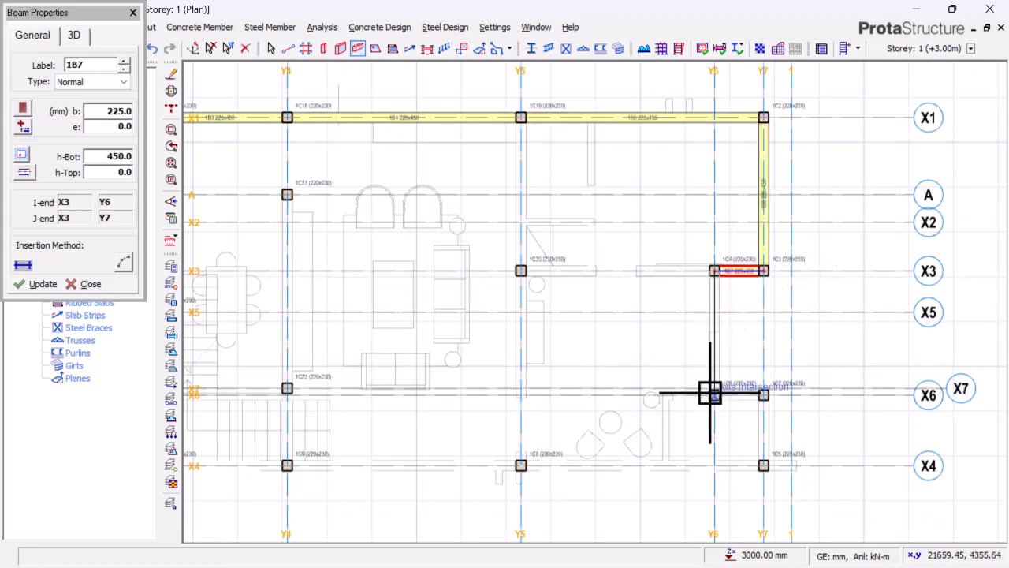
click(713, 395)
click(764, 394)
scroll(754, 380, down, 2)
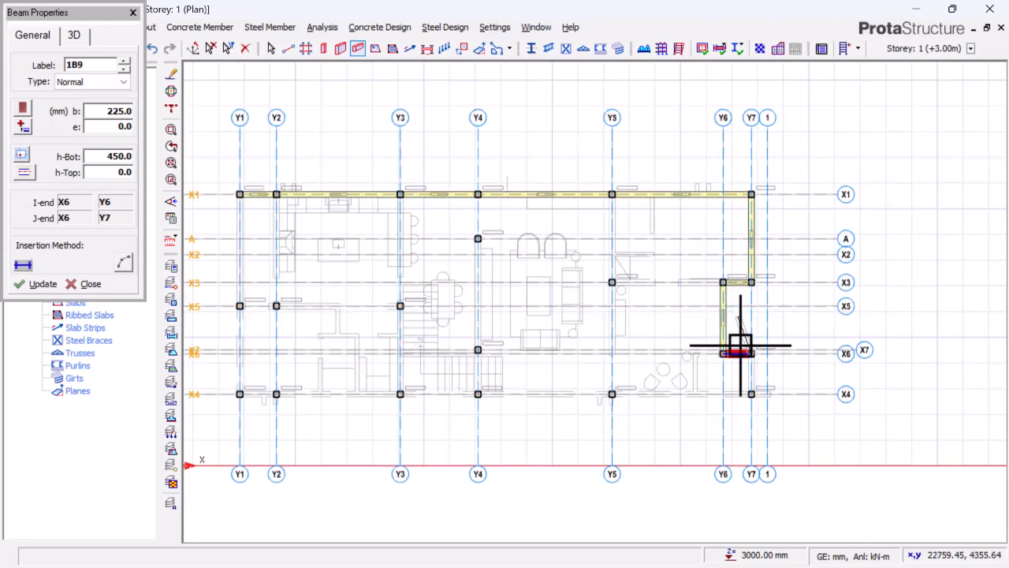
click(750, 394)
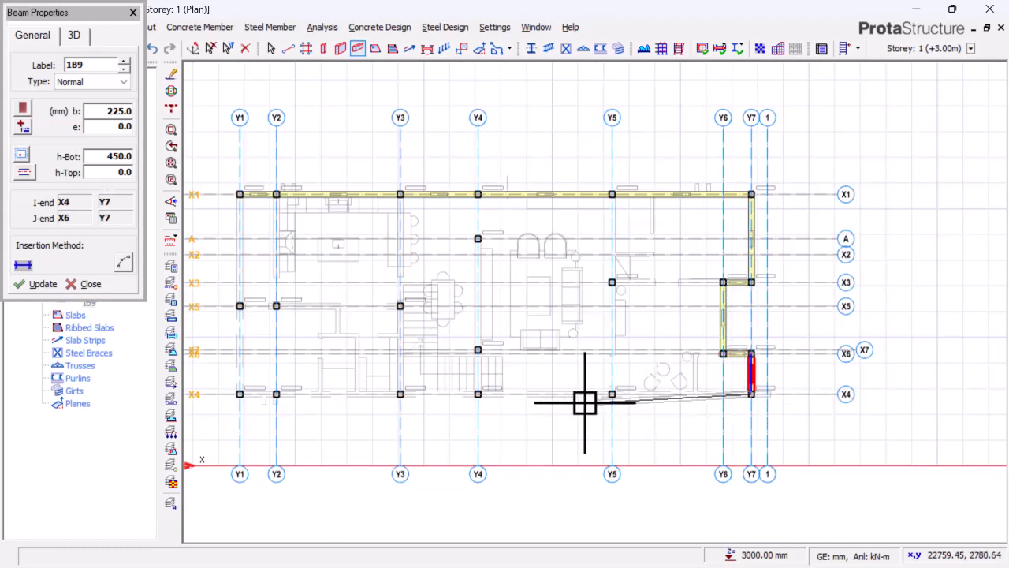
Step: Close the perimeter with beams along axis X4 from Y7 to Y1 and along axis Y1 from X4 to X1
scroll(622, 387, down, 1)
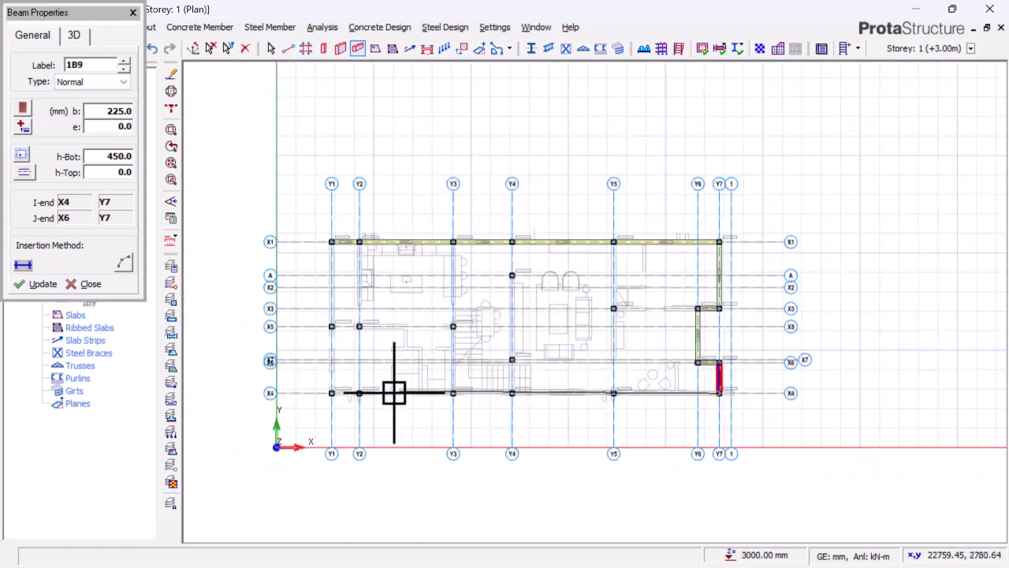
click(332, 392)
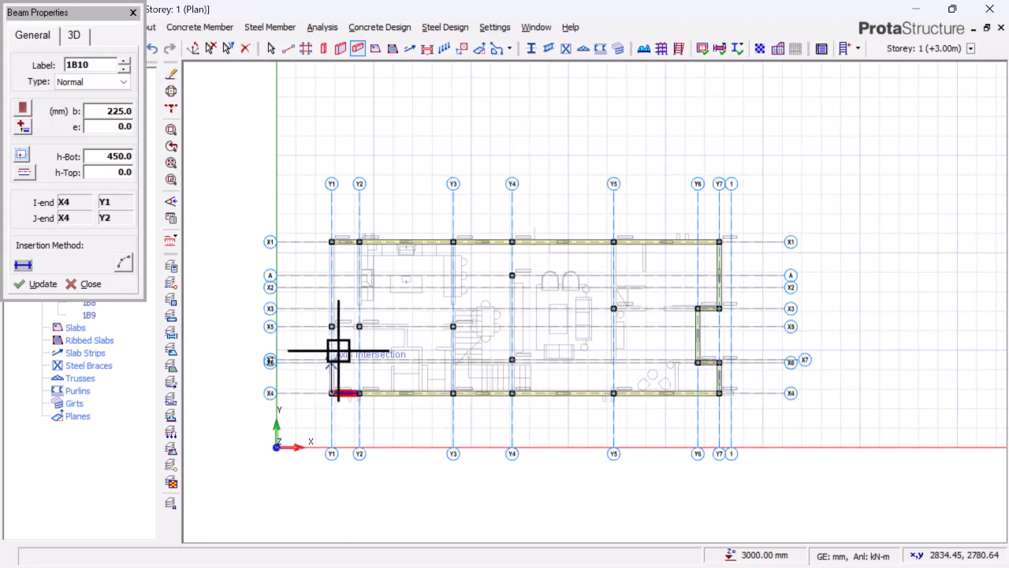
click(332, 243)
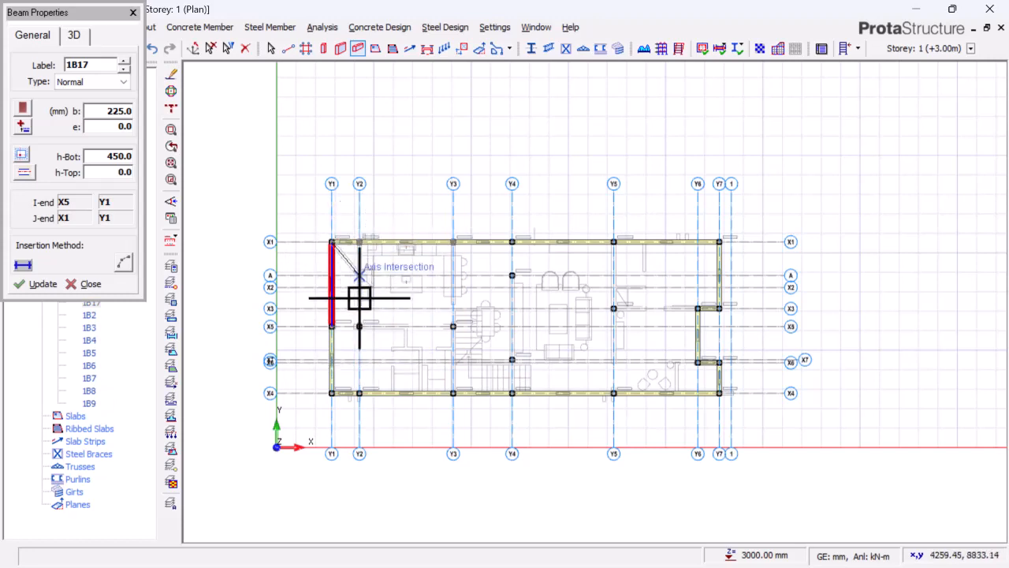
Step: Draw the internal beams along axes Y2, Y3, Y4 and Y5, each running between X1 and X4
click(360, 242)
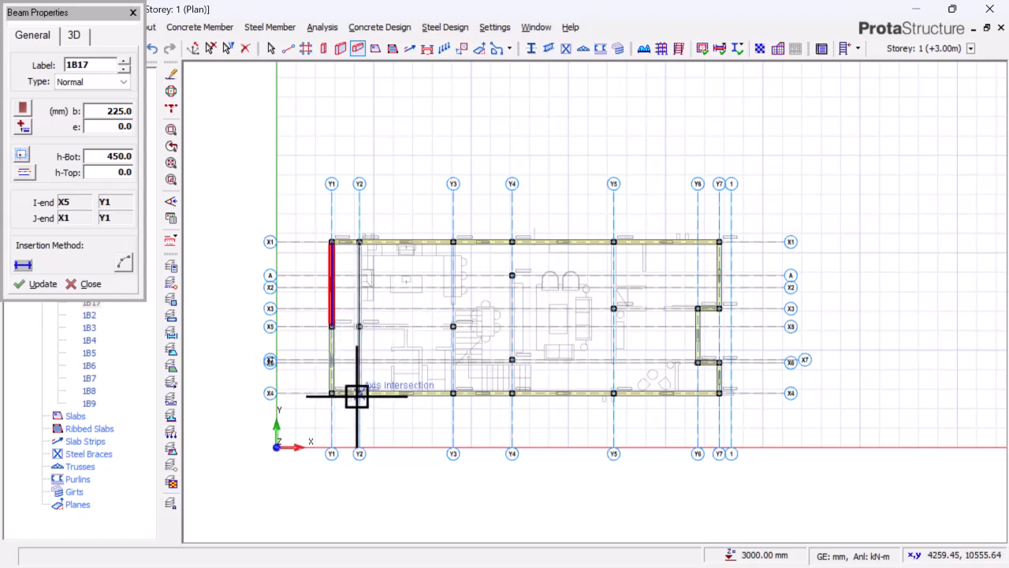
click(360, 394)
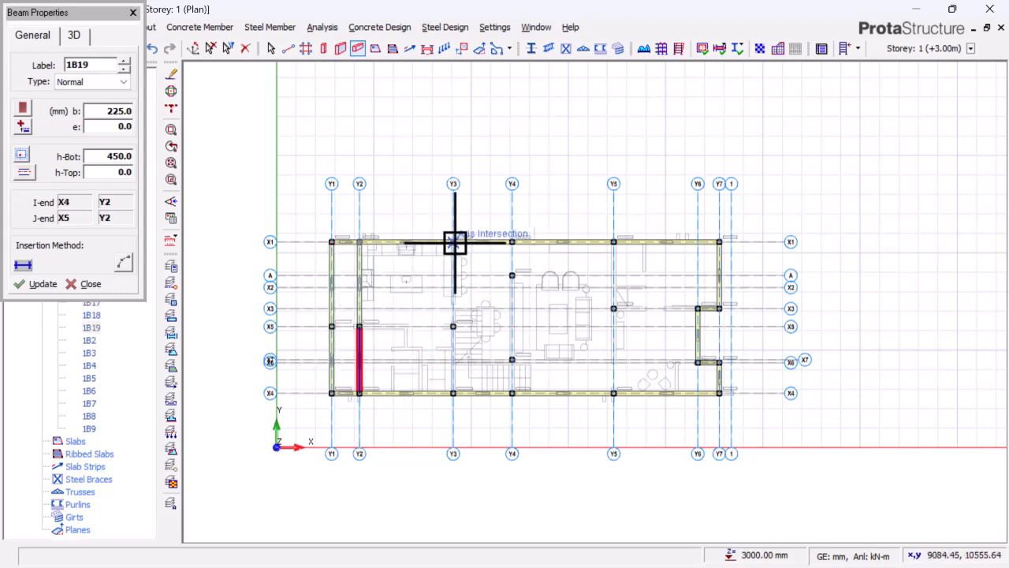
click(454, 242)
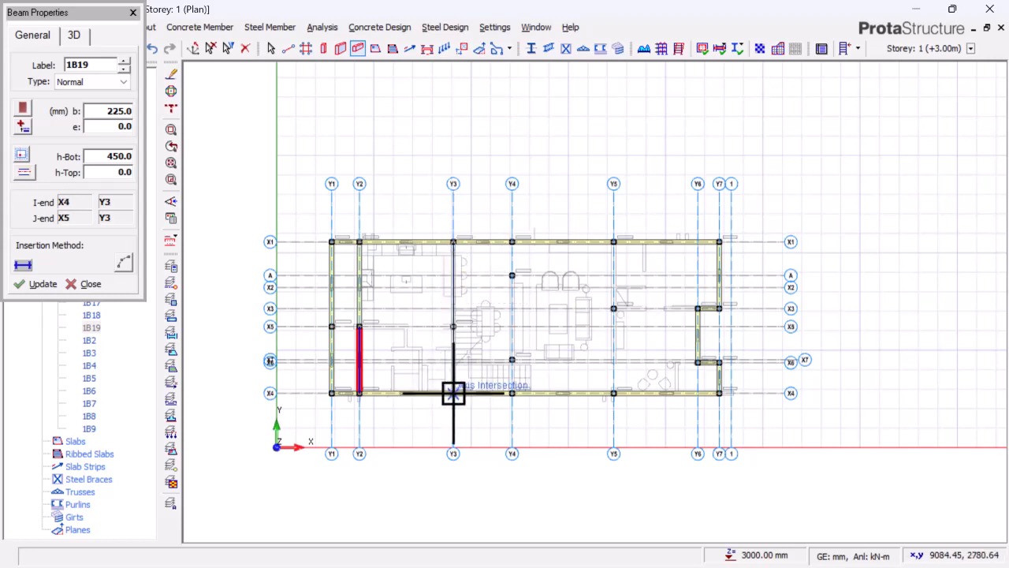
click(454, 393)
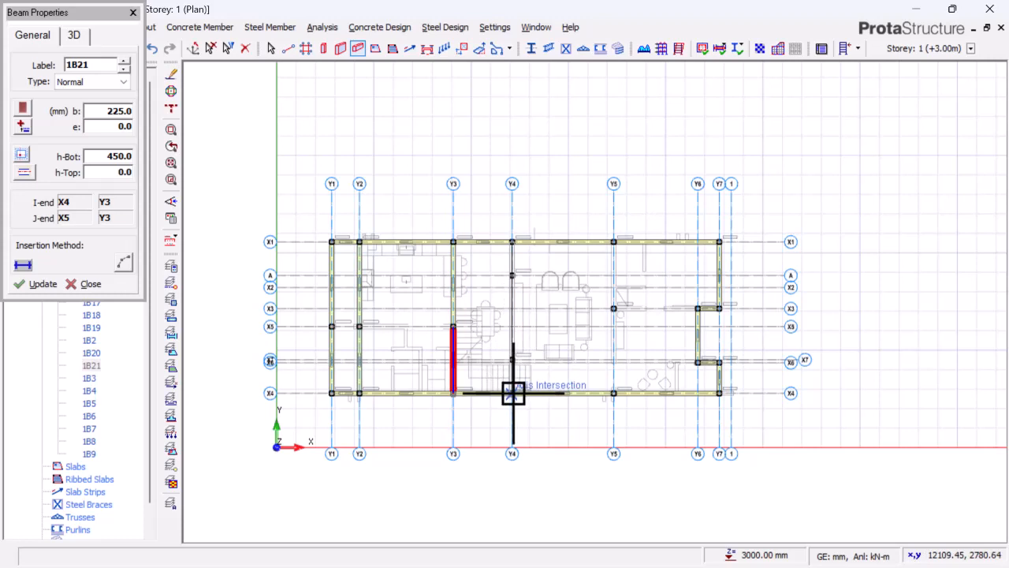
click(512, 392)
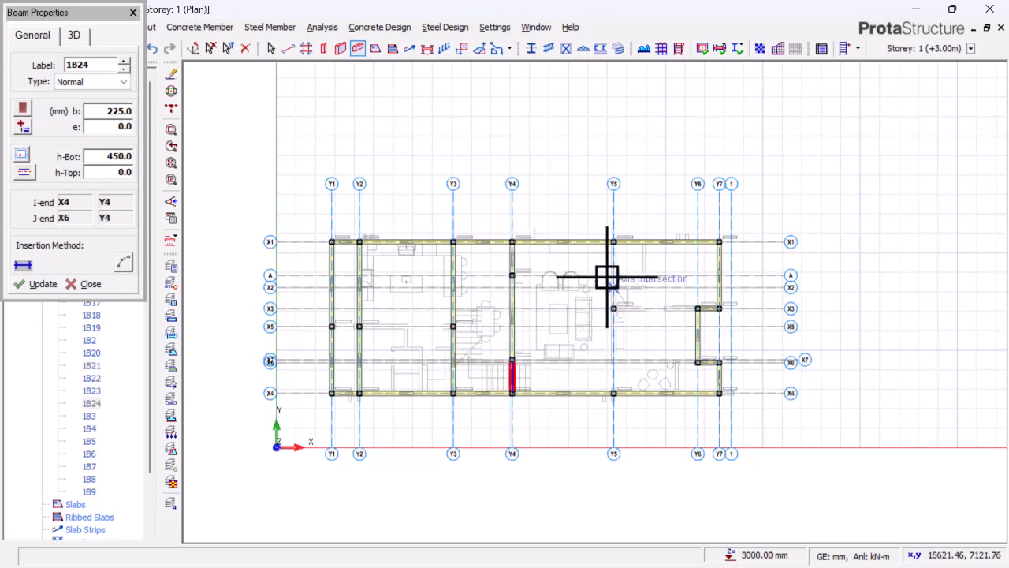
click(613, 241)
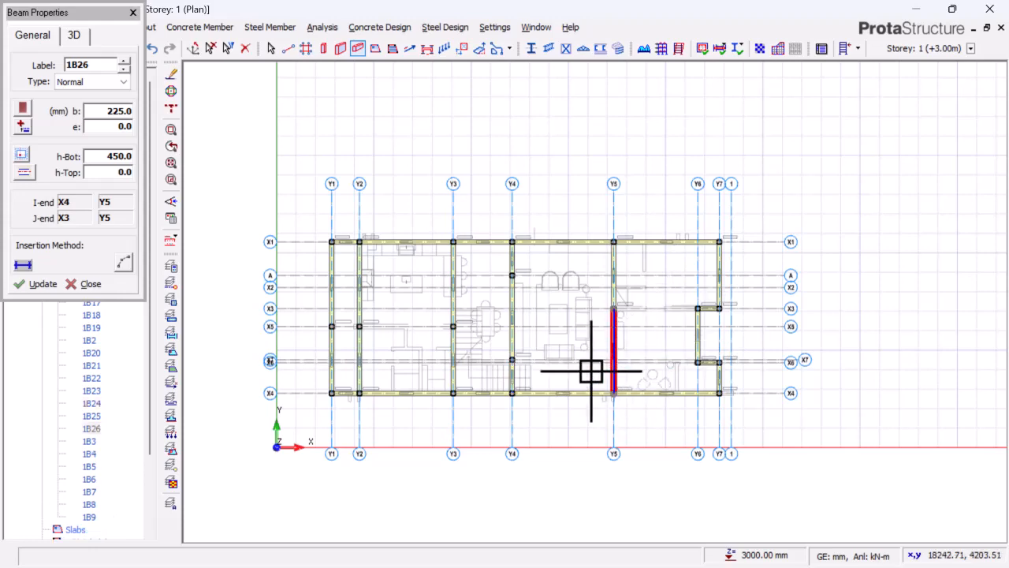
Step: Add a beam along axis X3 between the columns at Y5 and Y6
scroll(715, 293, up, 1)
scroll(715, 293, up, 1)
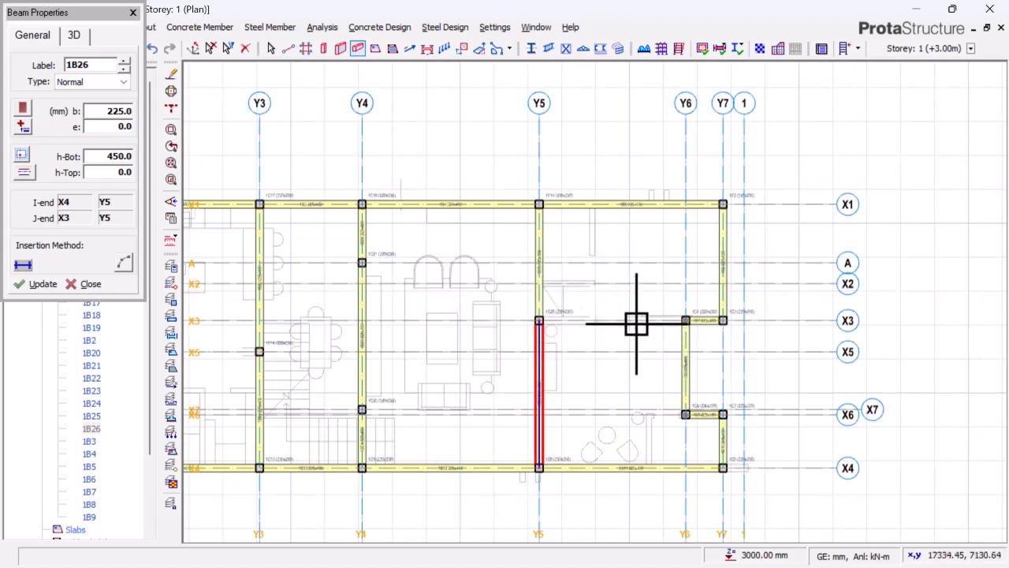
click(686, 320)
Step: Draw beams along axis X5 from the column at Y1 through Y2 to the column at Y3
scroll(689, 286, down, 2)
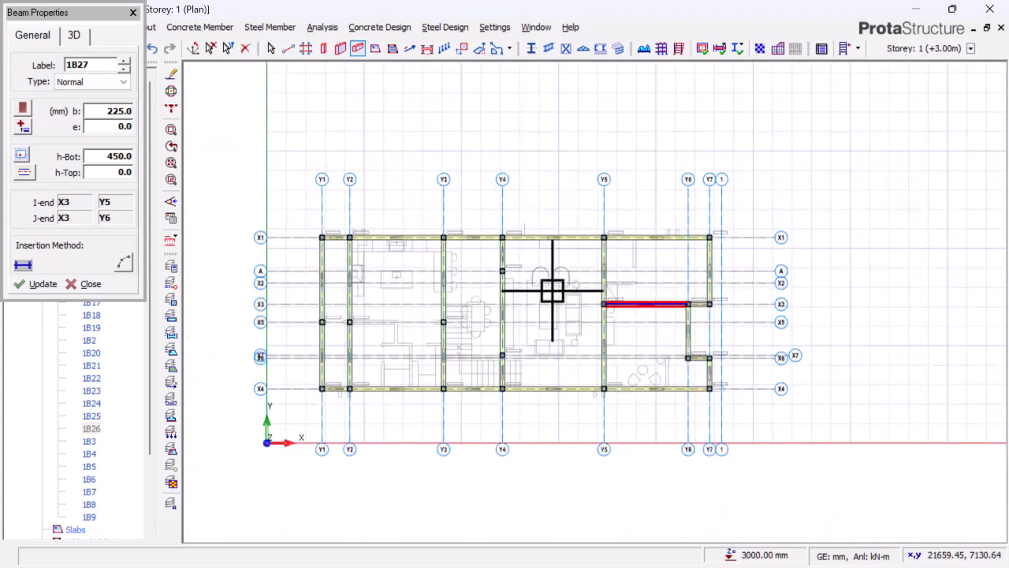
scroll(549, 286, up, 1)
scroll(410, 333, up, 1)
scroll(513, 322, down, 1)
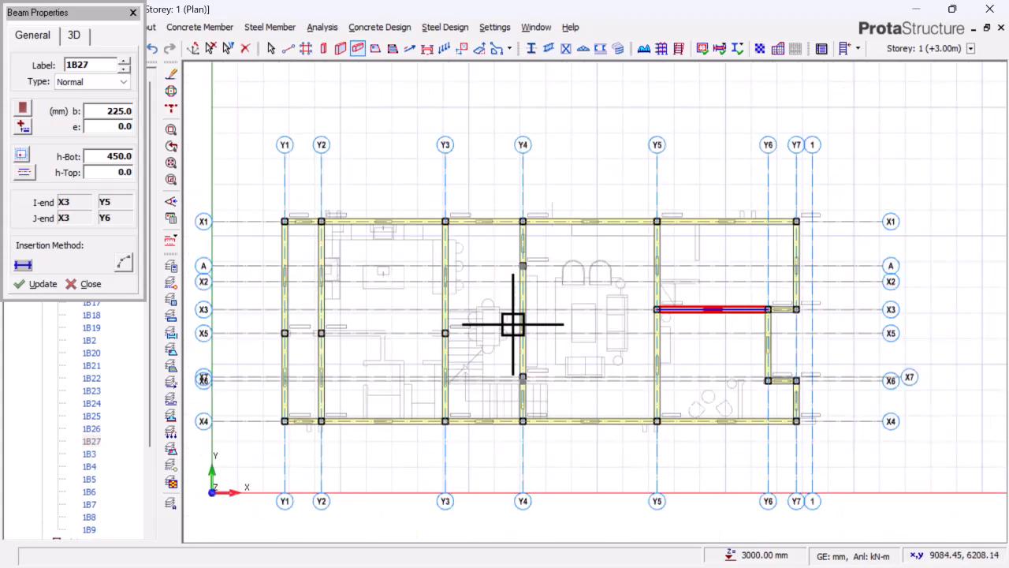
scroll(316, 342, up, 2)
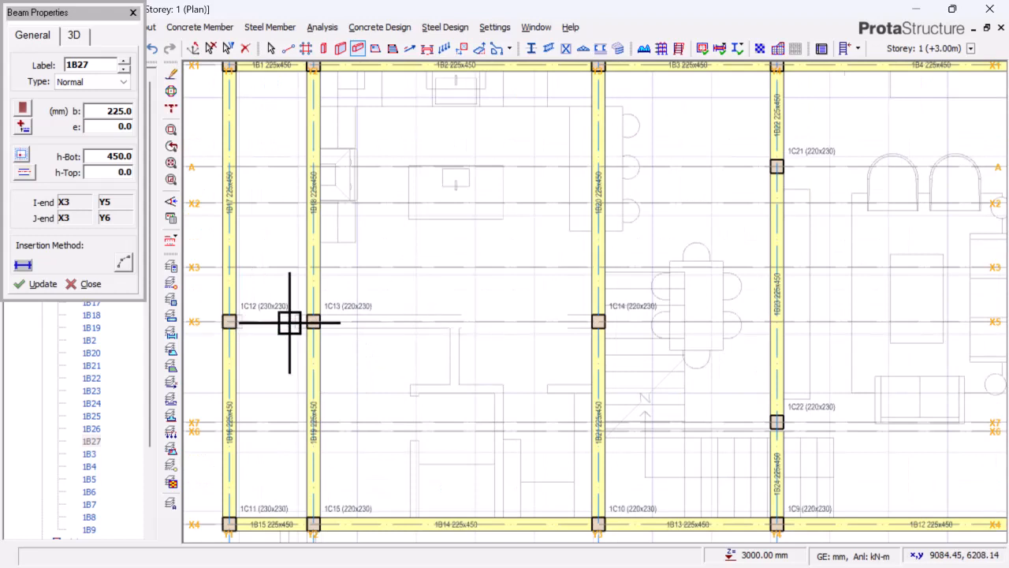
click(231, 322)
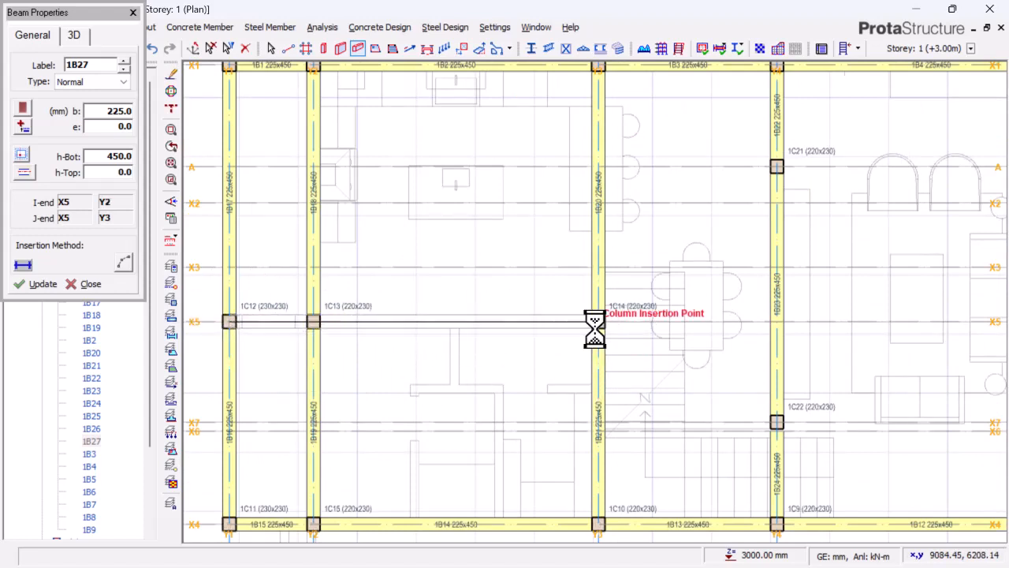
Step: Draw a beam along axis X3 from Y3 to Y5, splitting it at the supporting spans
scroll(567, 342, down, 2)
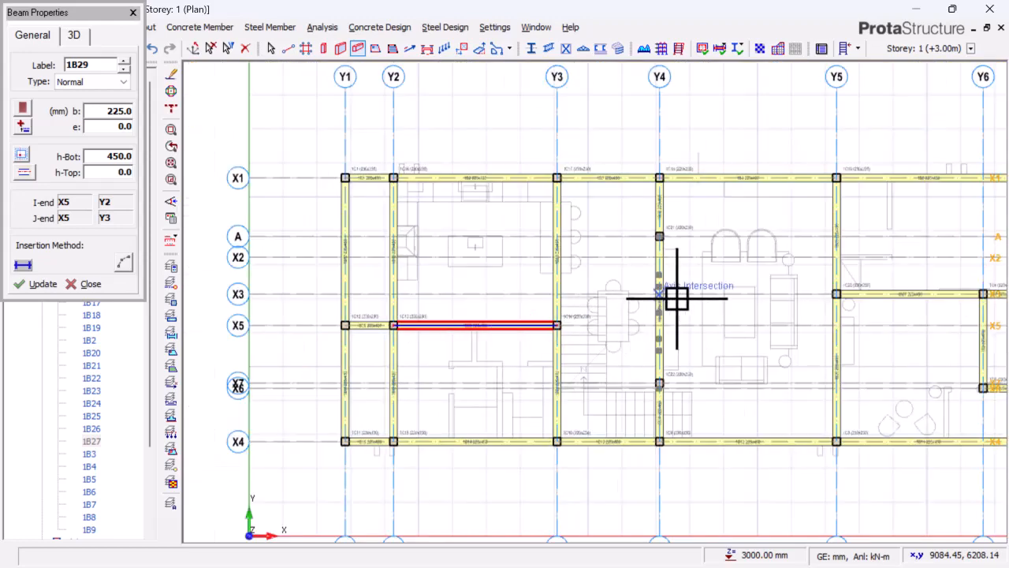
scroll(670, 301, up, 1)
scroll(500, 320, down, 1)
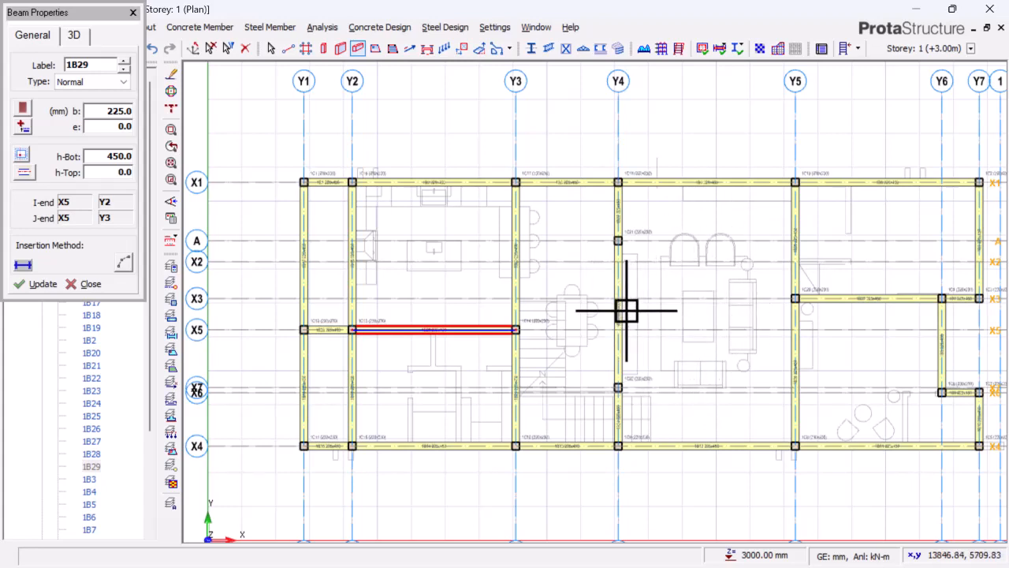
click(516, 299)
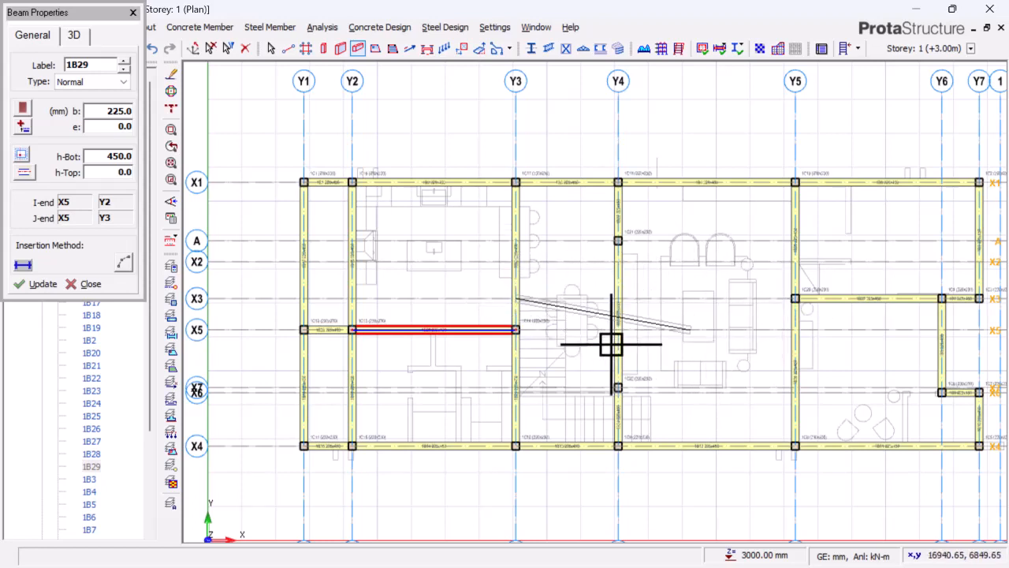
click(795, 298)
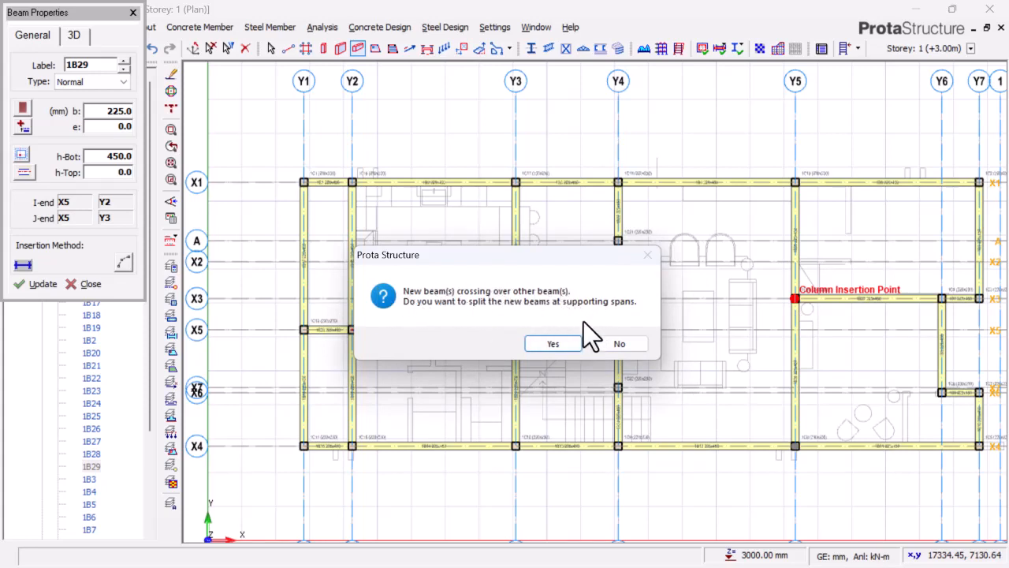
click(552, 343)
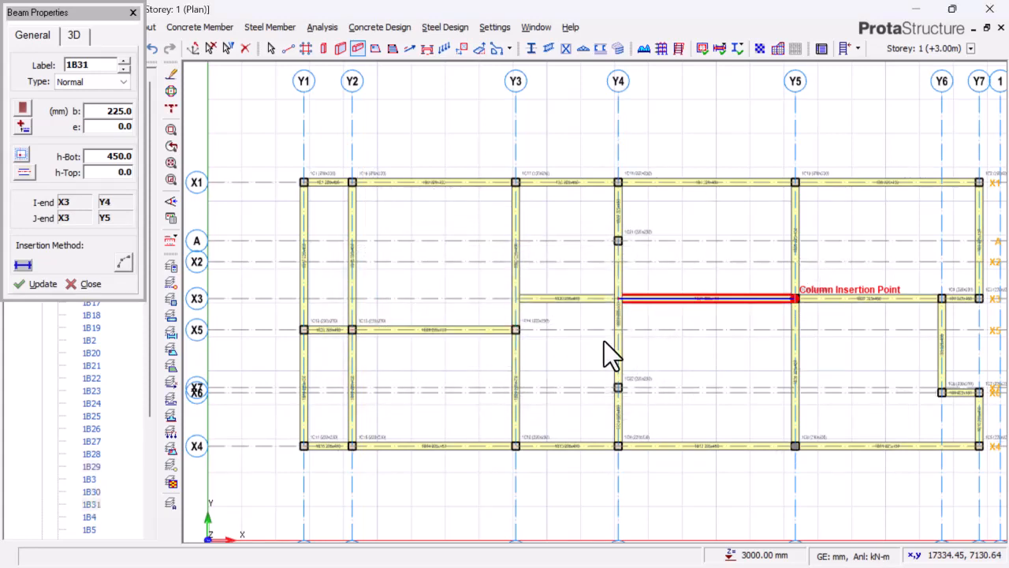
Step: Examine how the secondary beams on axis X3 meet the primary beam on axis Y4 between its columns
scroll(615, 299, up, 3)
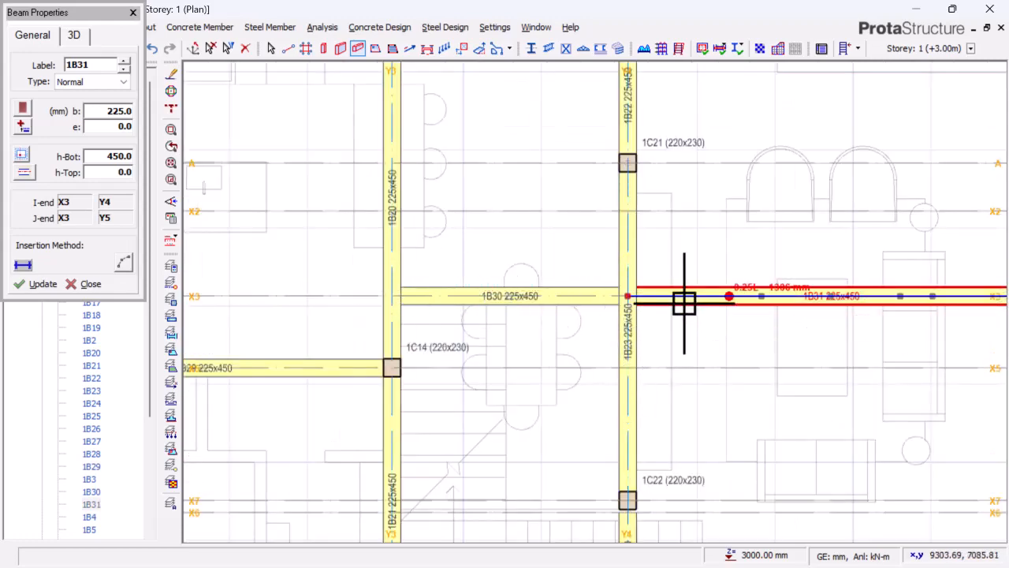
scroll(458, 299, down, 2)
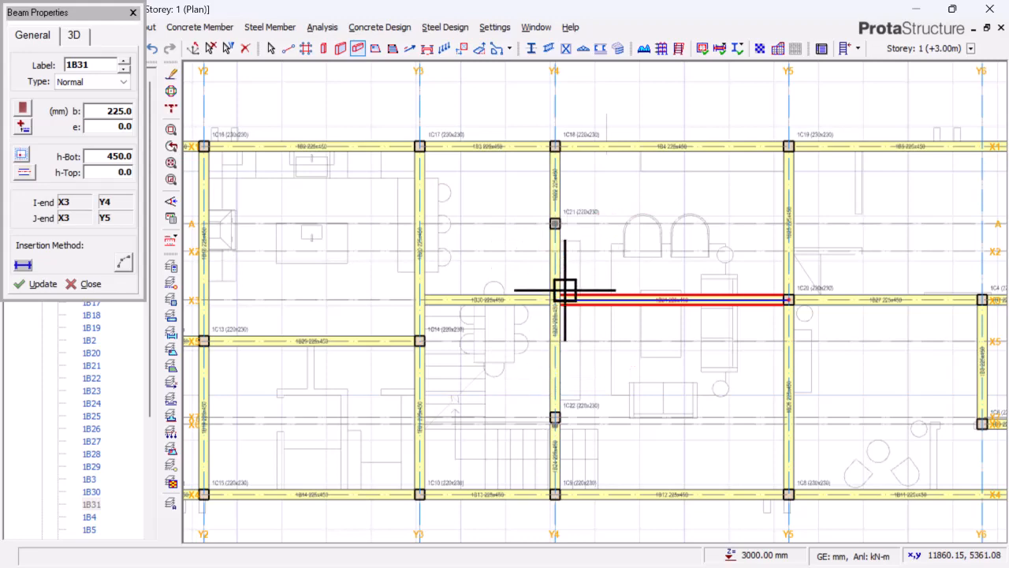
scroll(561, 300, up, 1)
scroll(566, 302, up, 1)
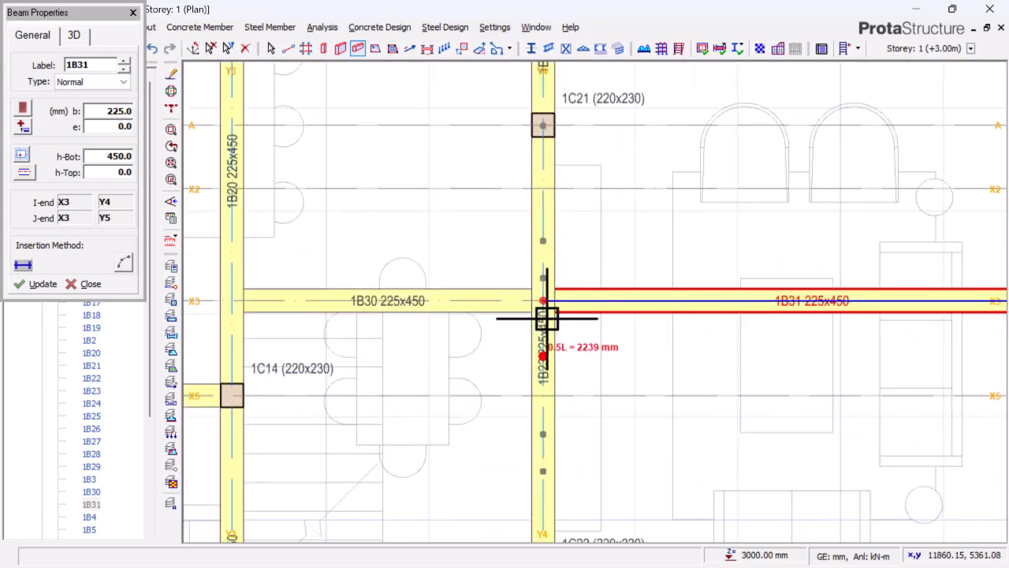
scroll(553, 343, down, 3)
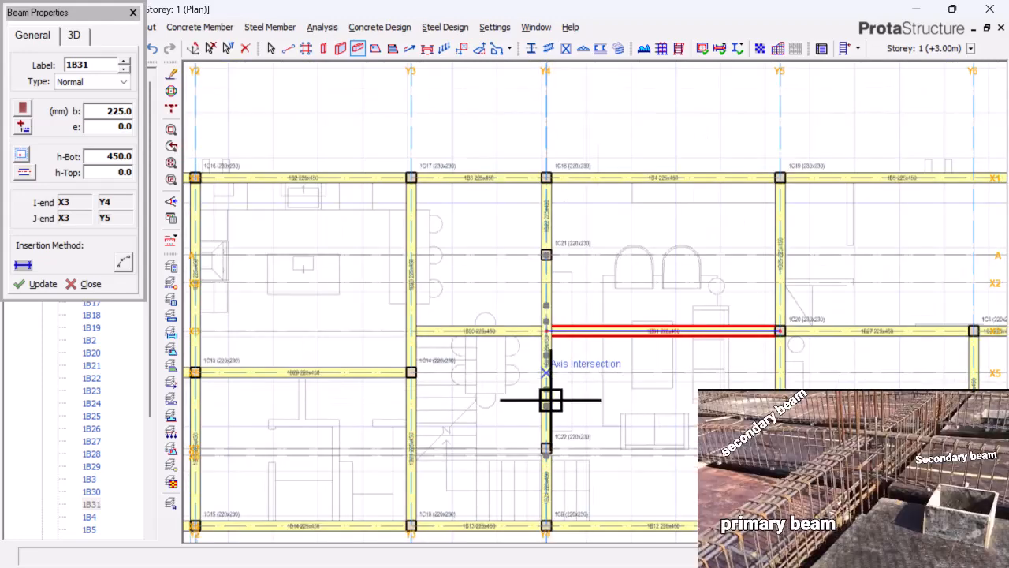
scroll(545, 342, up, 4)
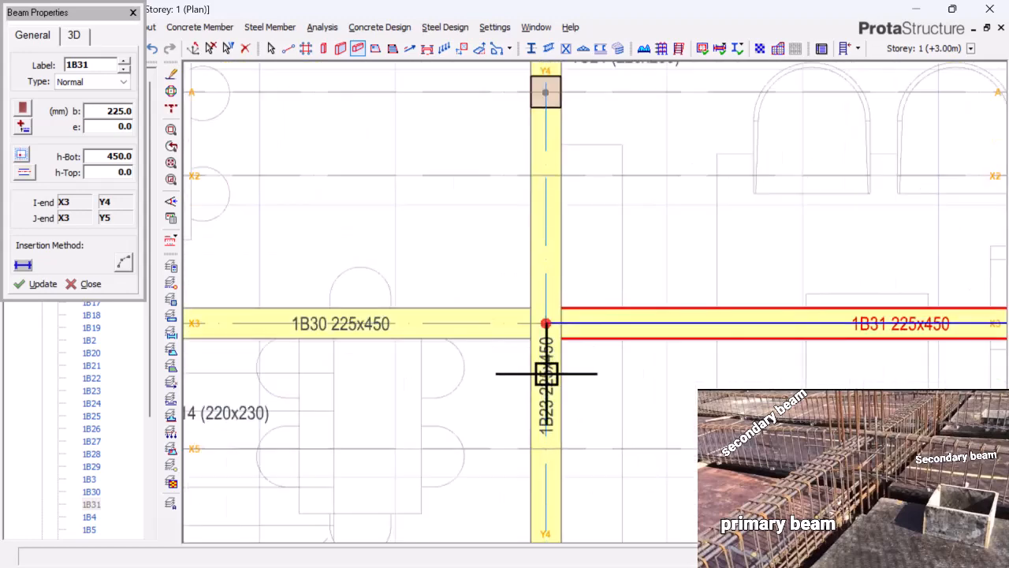
scroll(541, 300, down, 3)
scroll(540, 280, down, 2)
scroll(543, 286, up, 3)
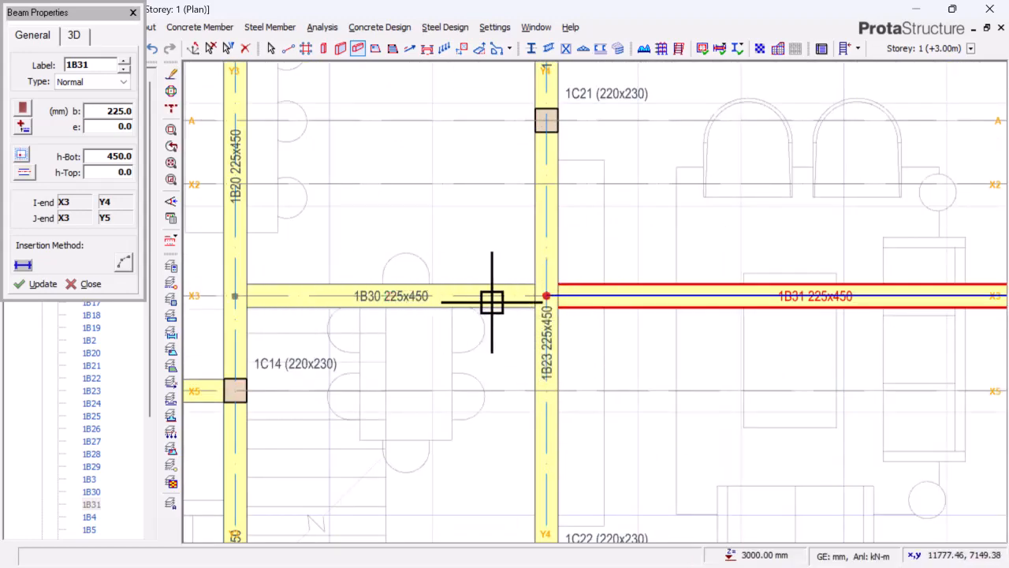
scroll(485, 294, down, 2)
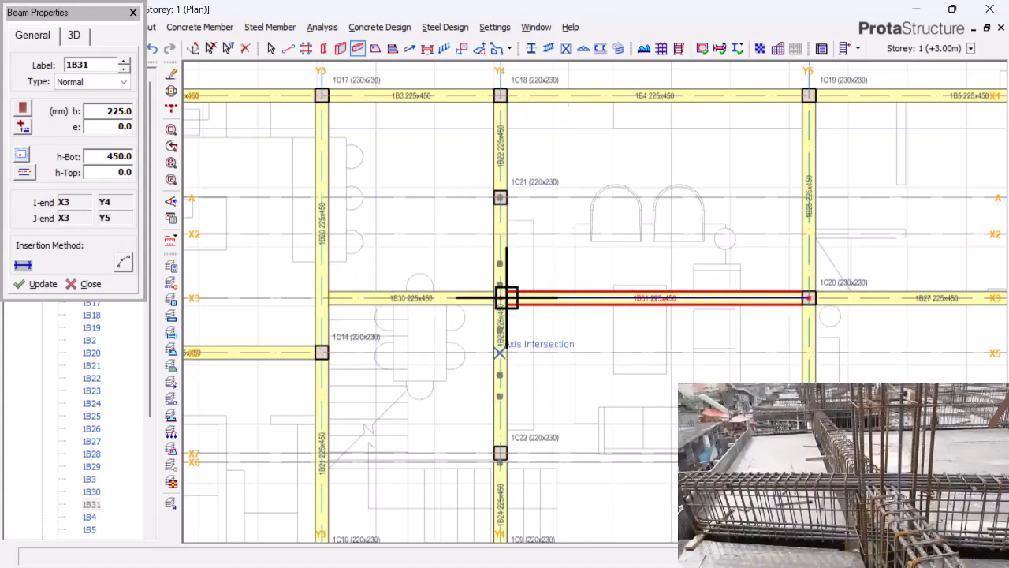
scroll(517, 285, down, 1)
scroll(519, 276, down, 1)
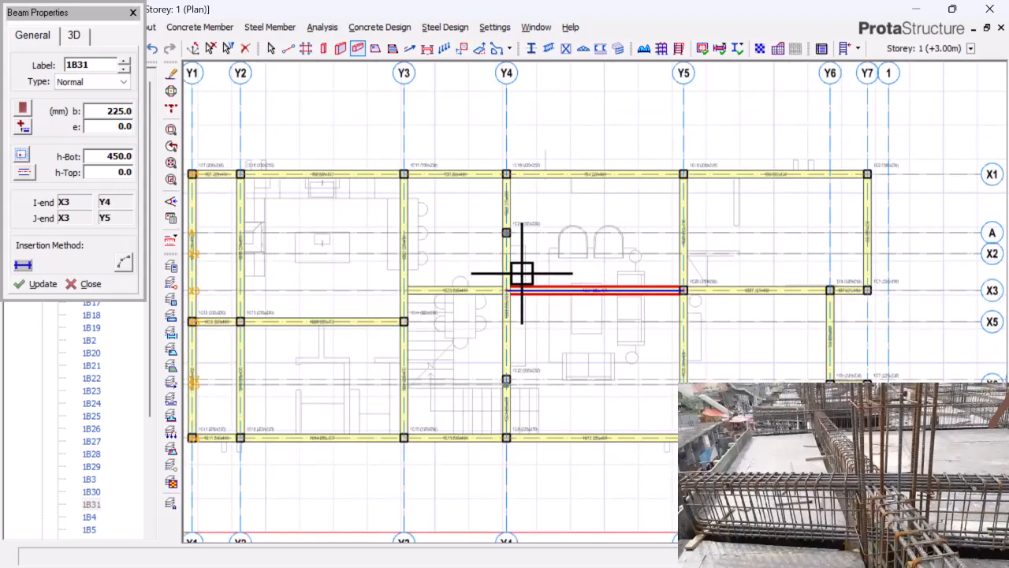
scroll(504, 294, up, 2)
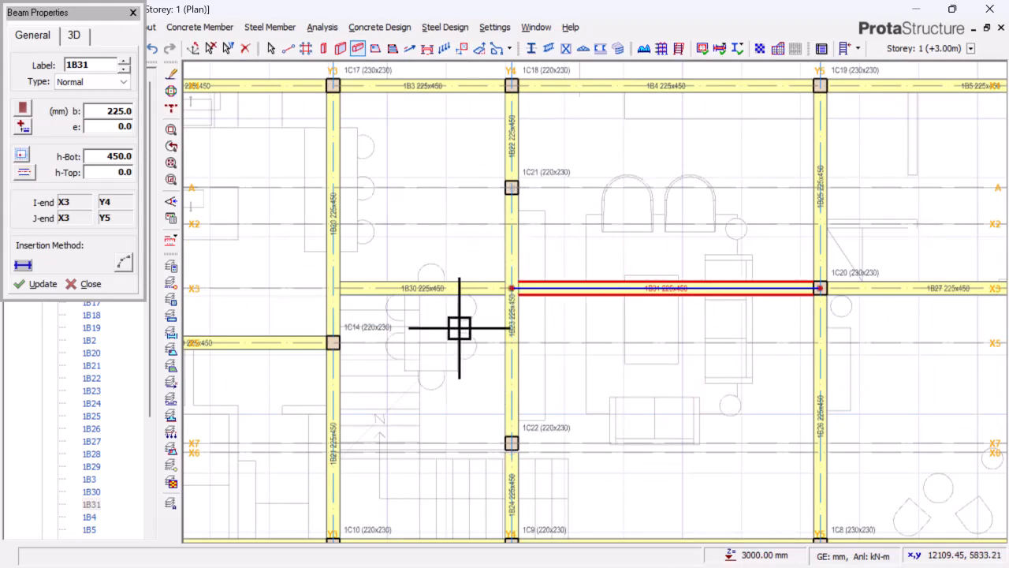
scroll(630, 268, down, 1)
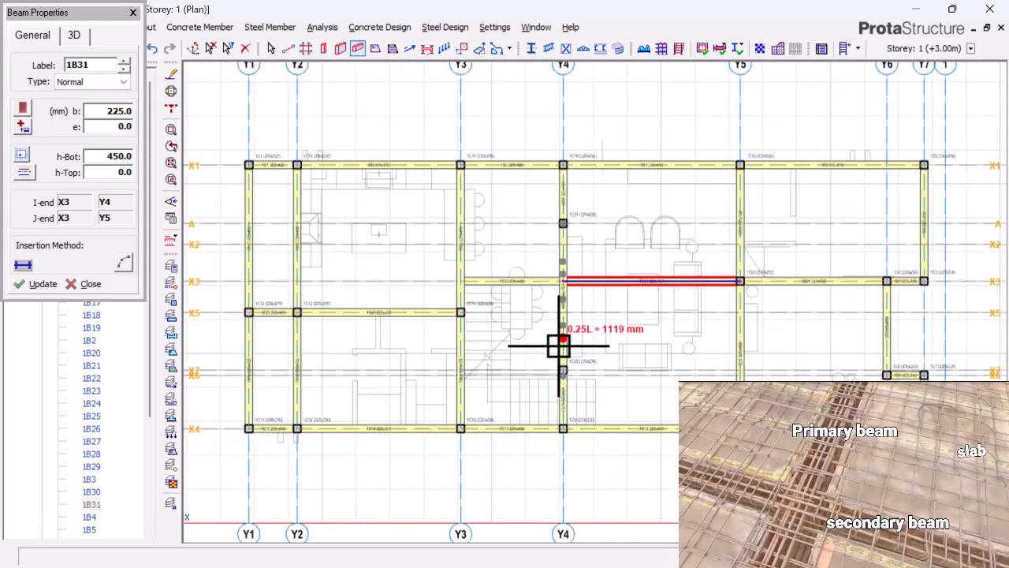
Step: Finish placing beams and set the thickness for new slabs to 150 mm
scroll(549, 275, up, 3)
scroll(496, 288, down, 4)
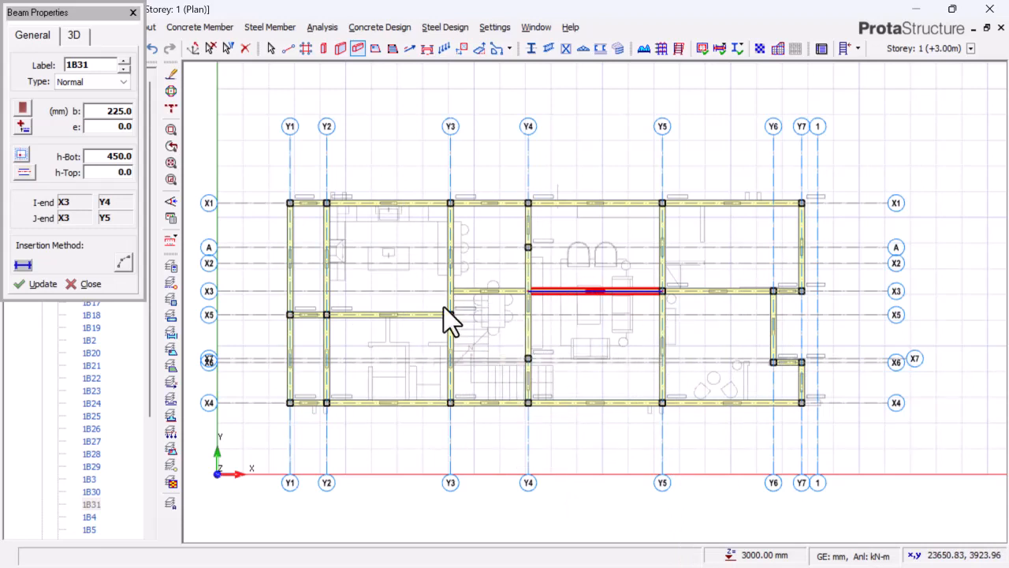
key(Escape)
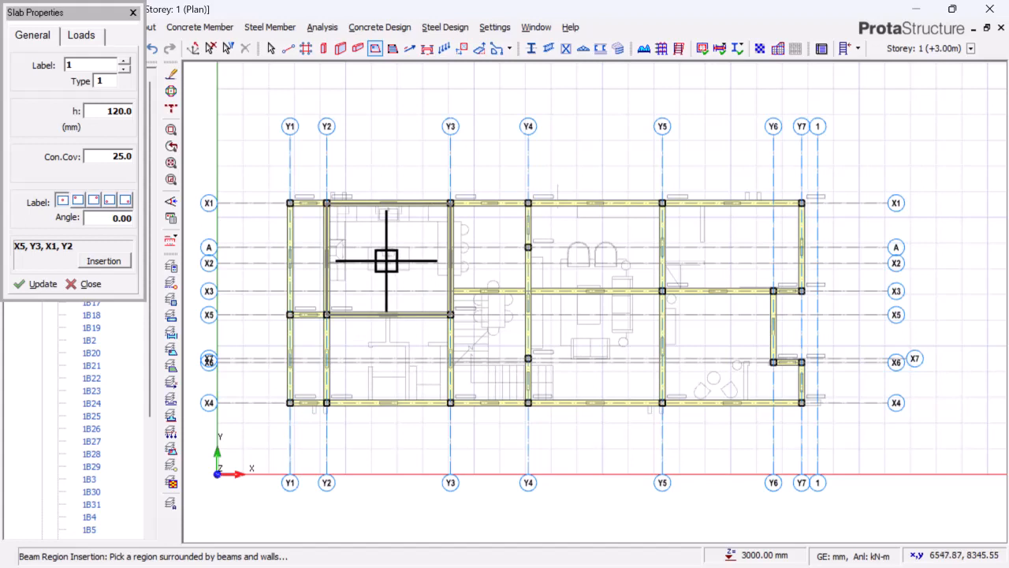
click(121, 111)
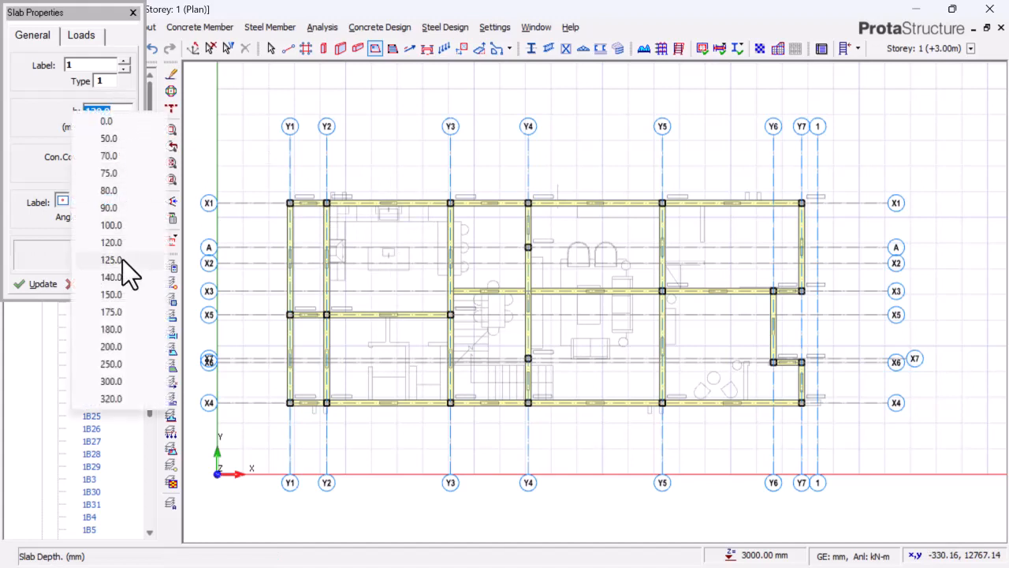
click(111, 294)
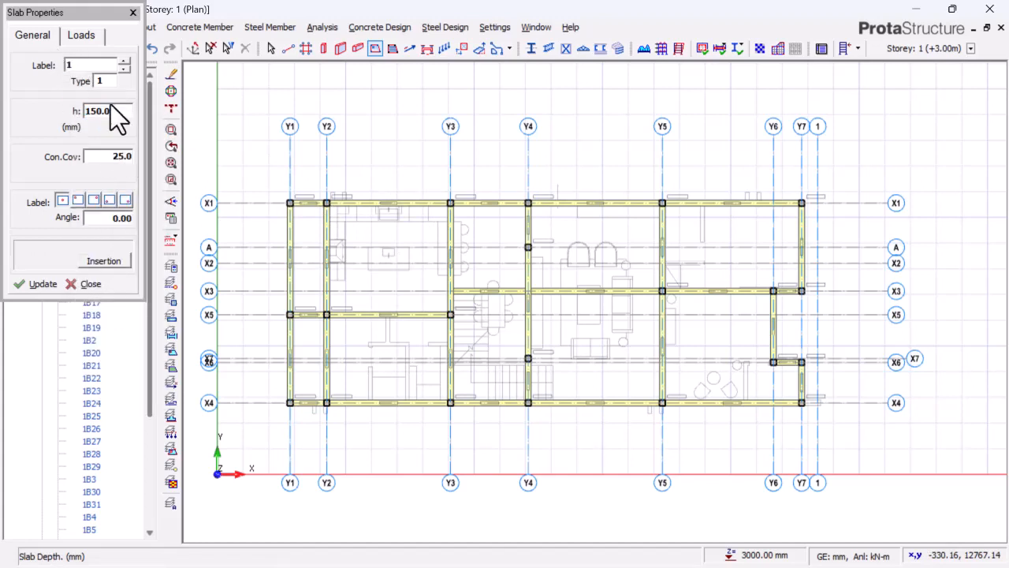
Step: Set the slab dead load to 1.2 kN/m2 and the imposed load to the 1.5 General domestic use value
click(82, 36)
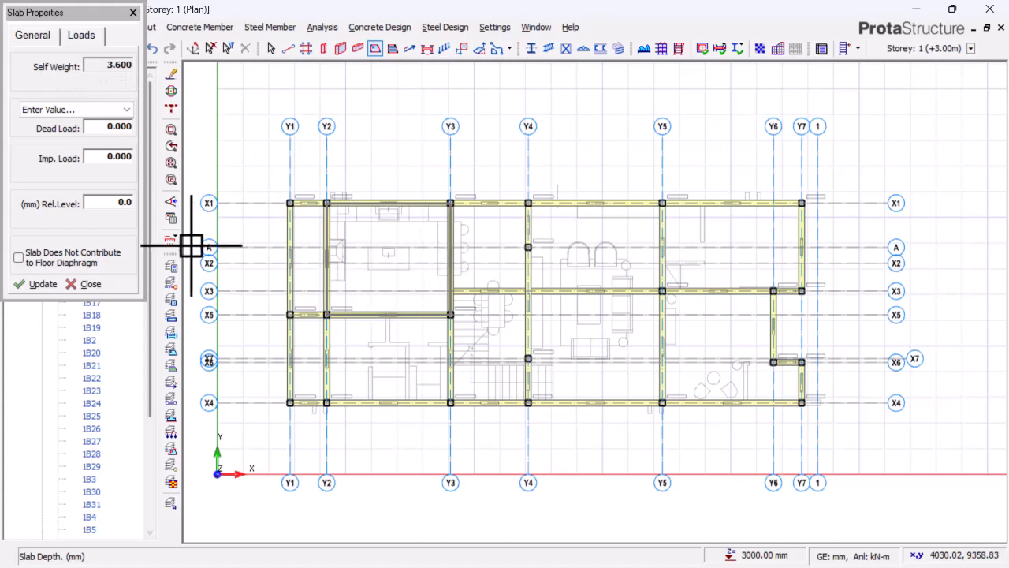
double_click(111, 129)
text(1.2)
double_click(118, 156)
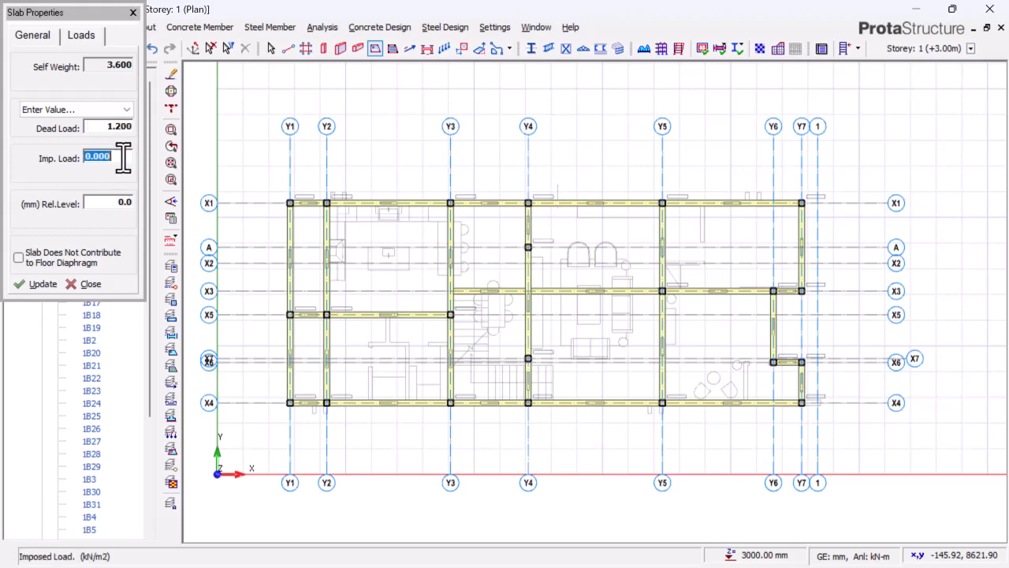
right_click(123, 158)
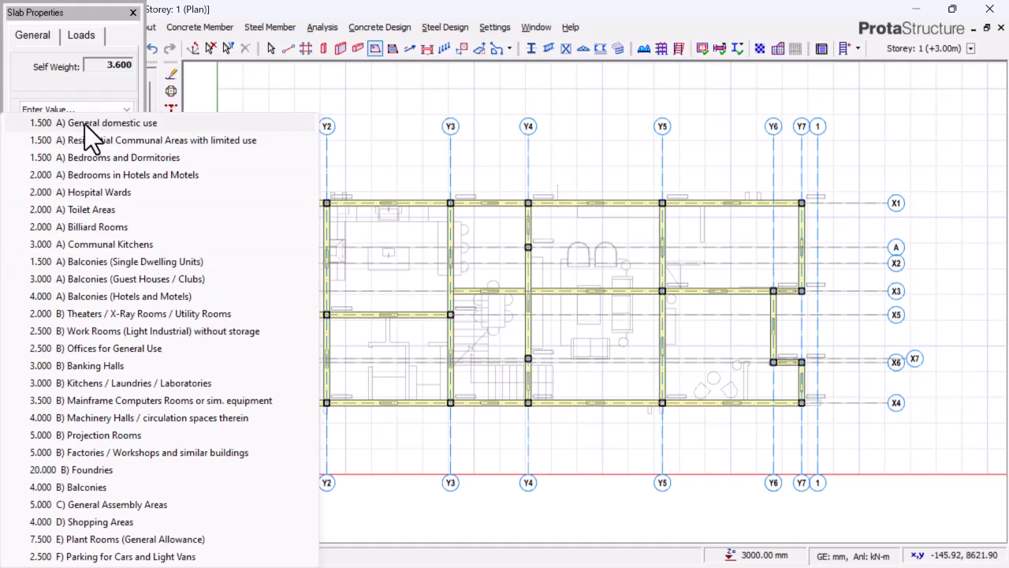
click(128, 123)
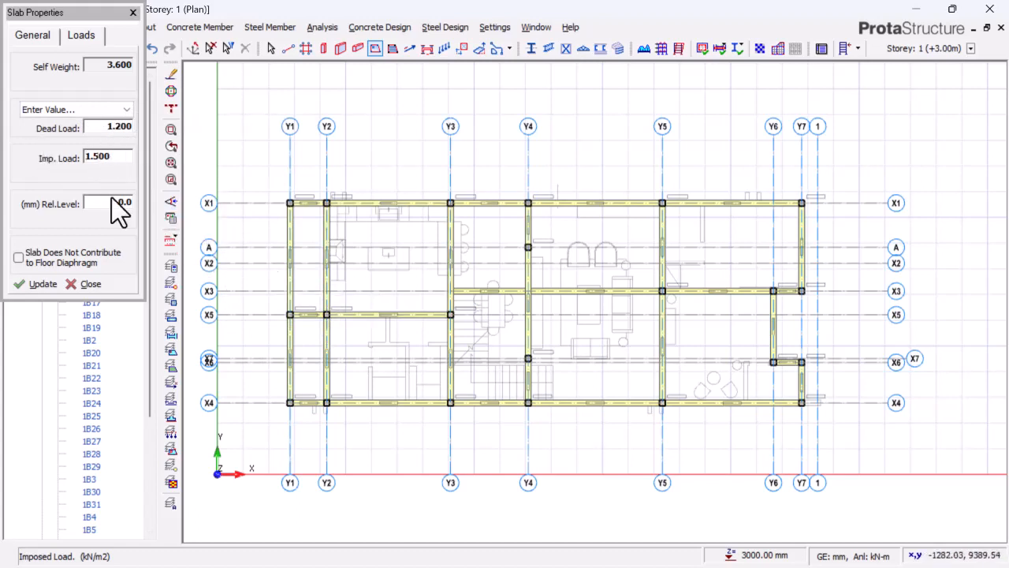
Step: Insert a slab with the Pick Axis method, bounded by axes Y2, X1, Y3 and X5
click(34, 36)
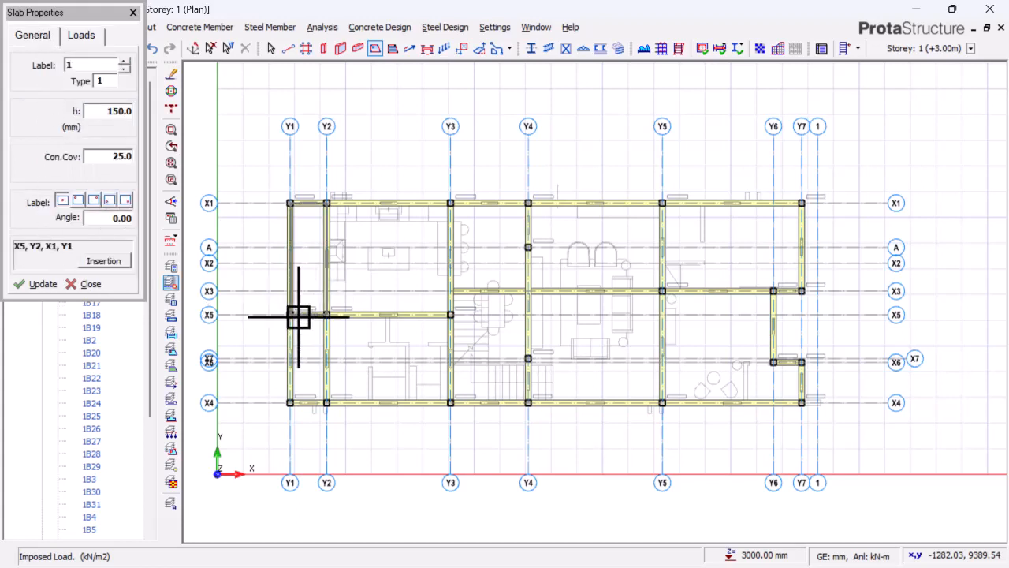
click(104, 262)
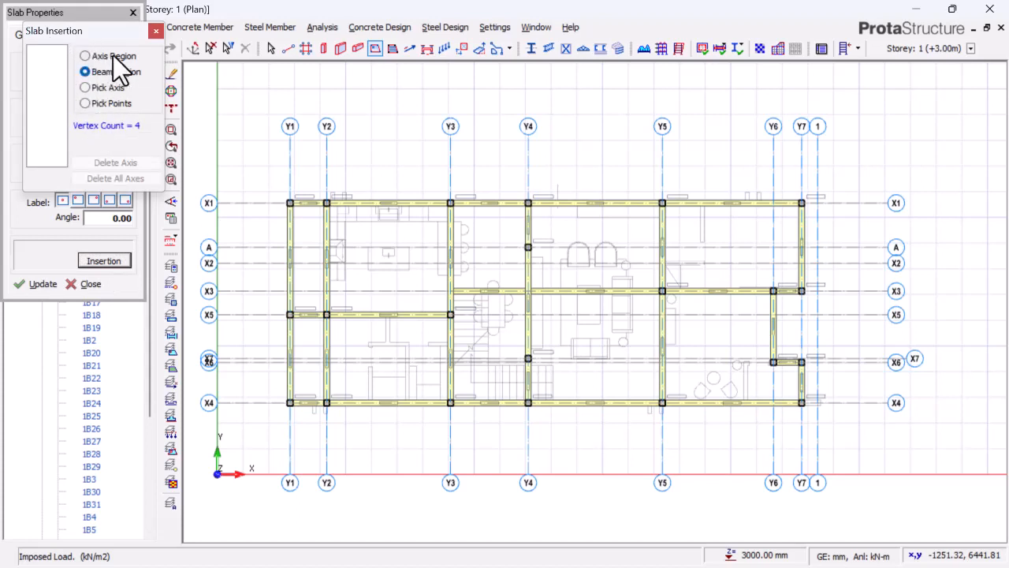
click(363, 256)
click(105, 88)
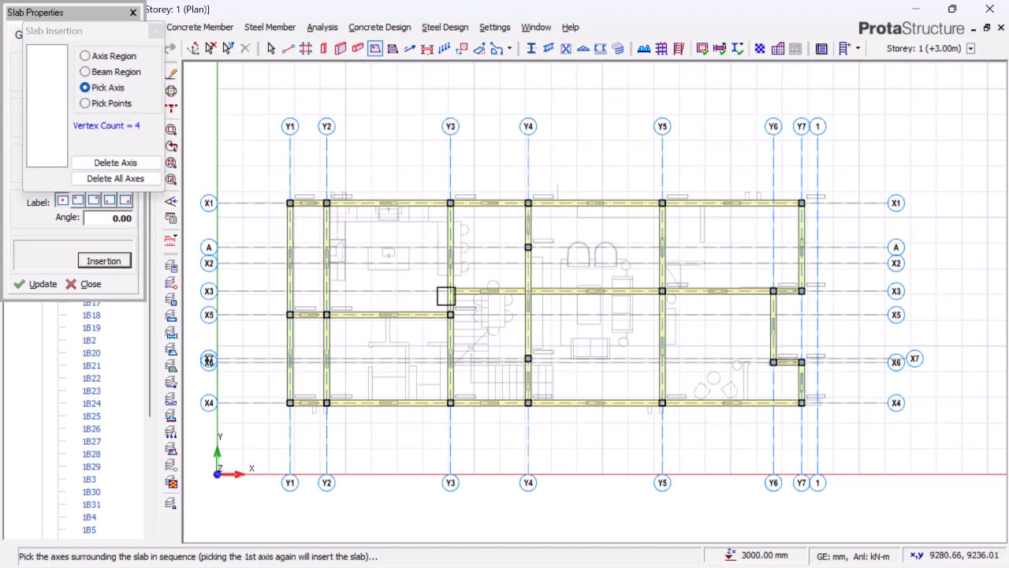
scroll(324, 229, up, 3)
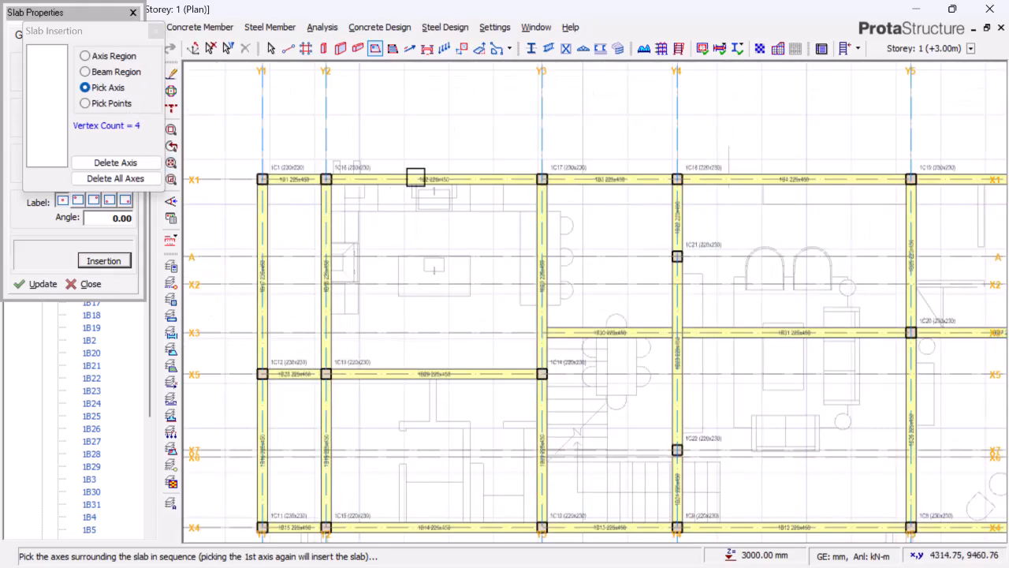
scroll(313, 234, up, 1)
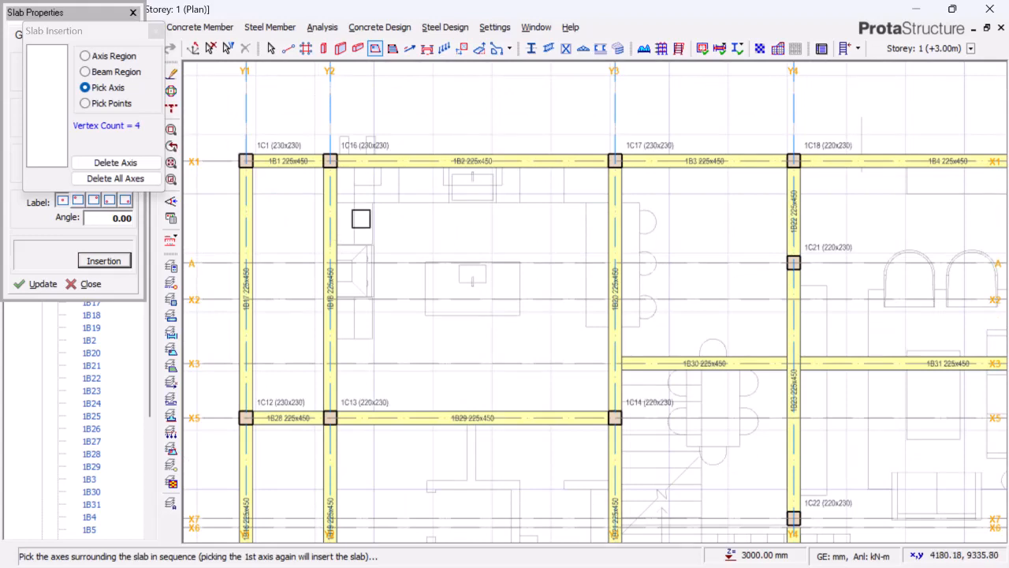
click(330, 227)
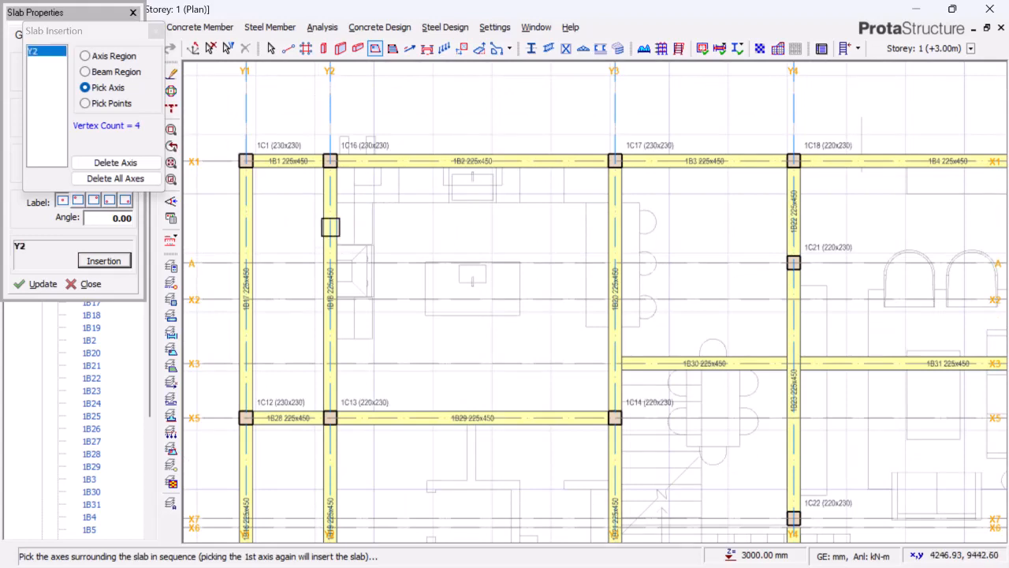
click(436, 162)
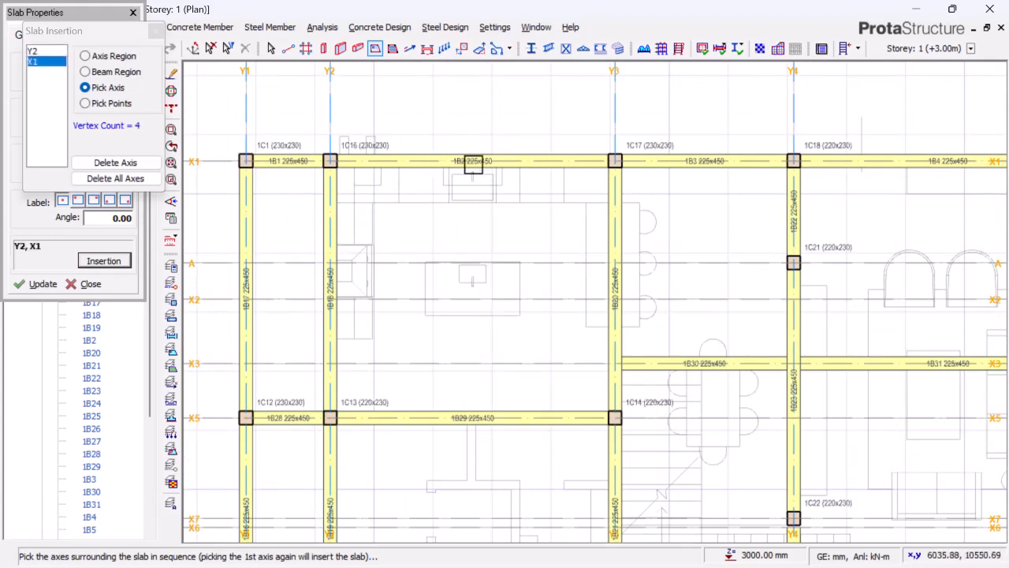
click(615, 226)
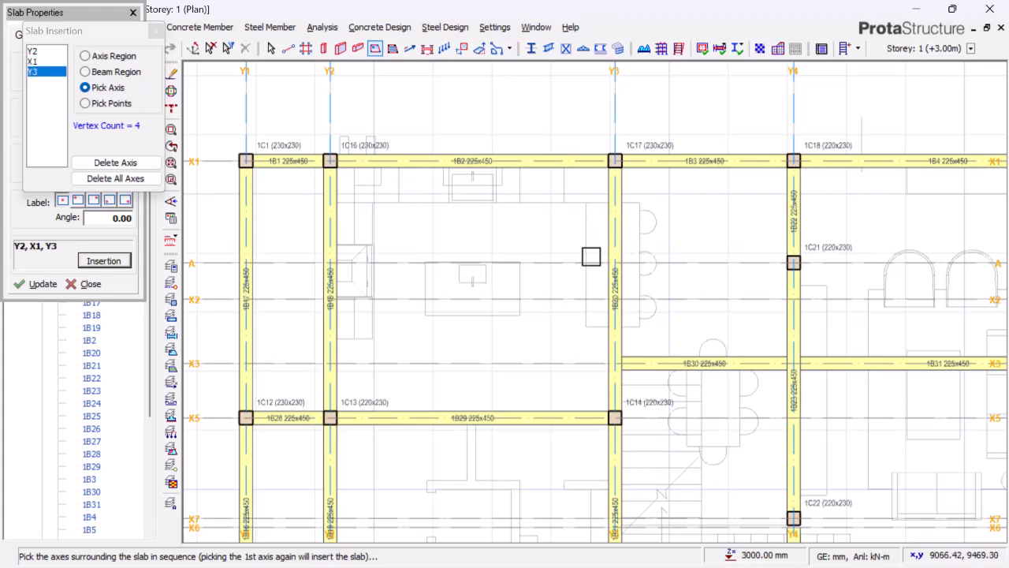
click(545, 418)
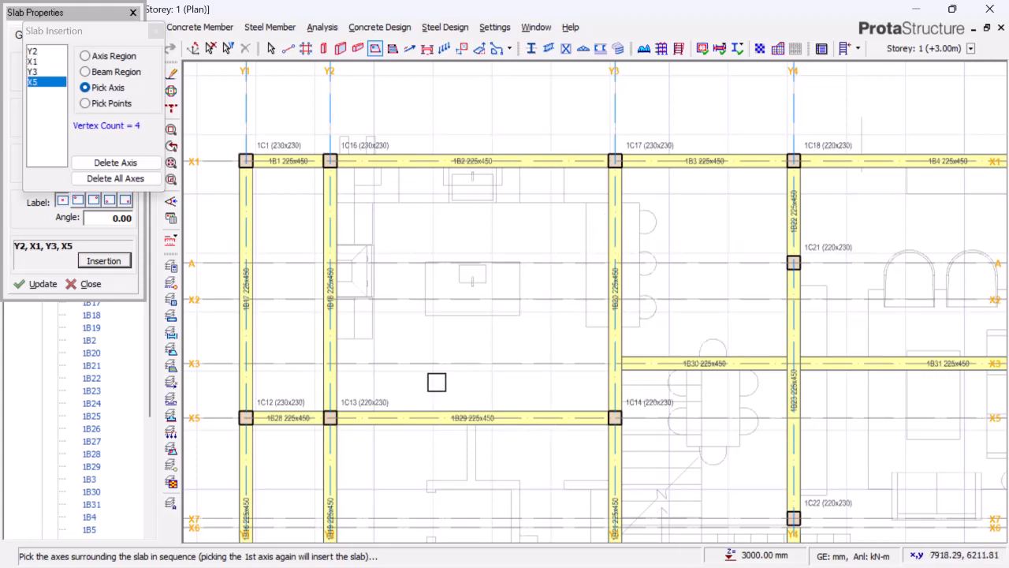
click(331, 318)
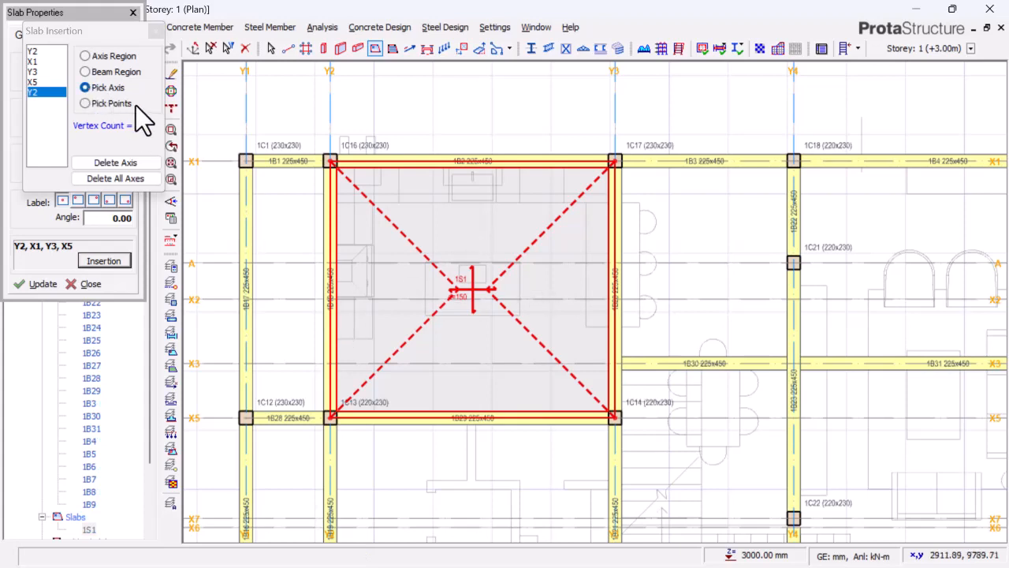
Step: Insert slabs by Beam Region in the three X1–X3 bays from Y3 to Y7 and the X3–X4 bay starting at Y5
click(103, 102)
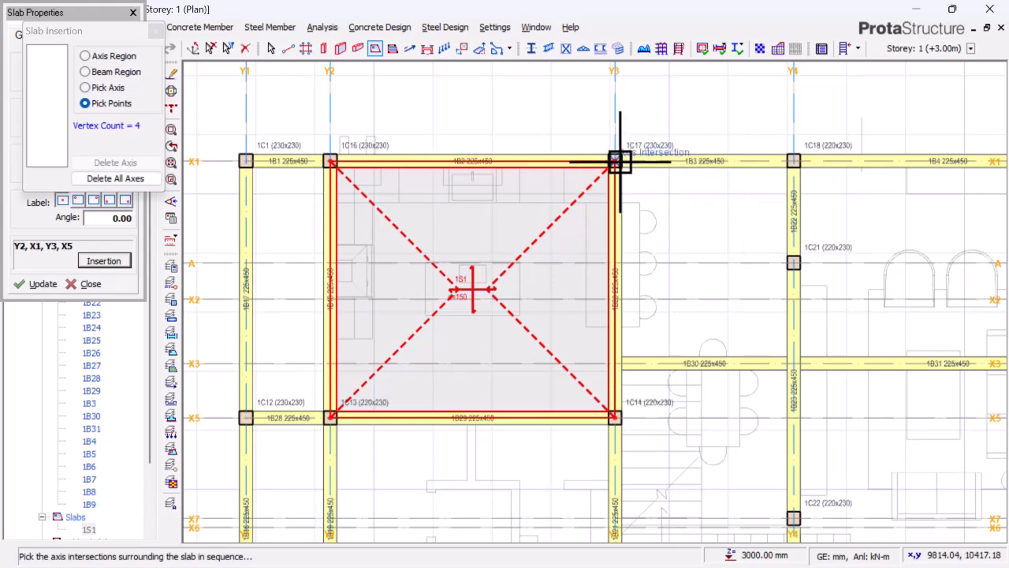
click(112, 71)
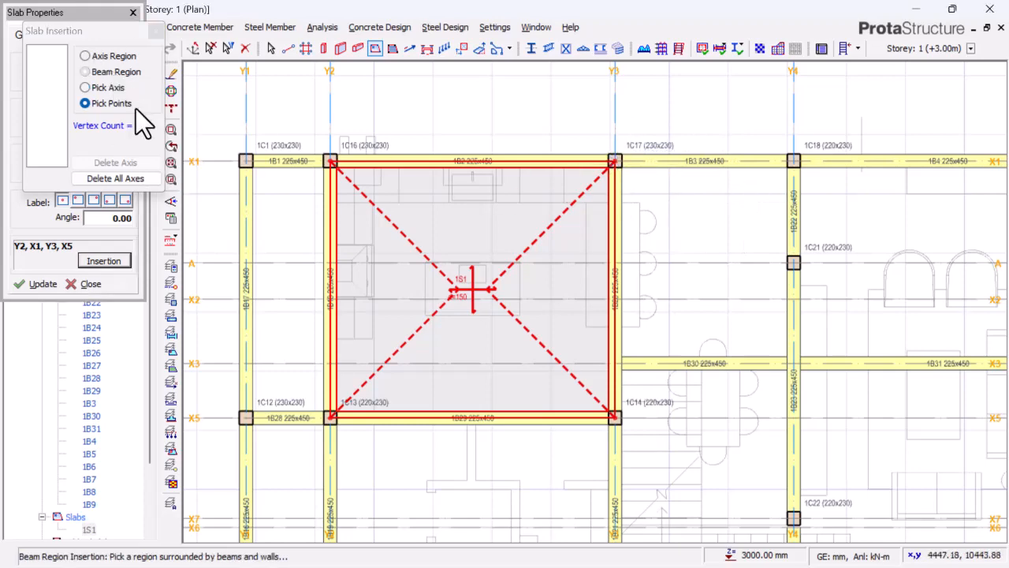
scroll(299, 161, down, 3)
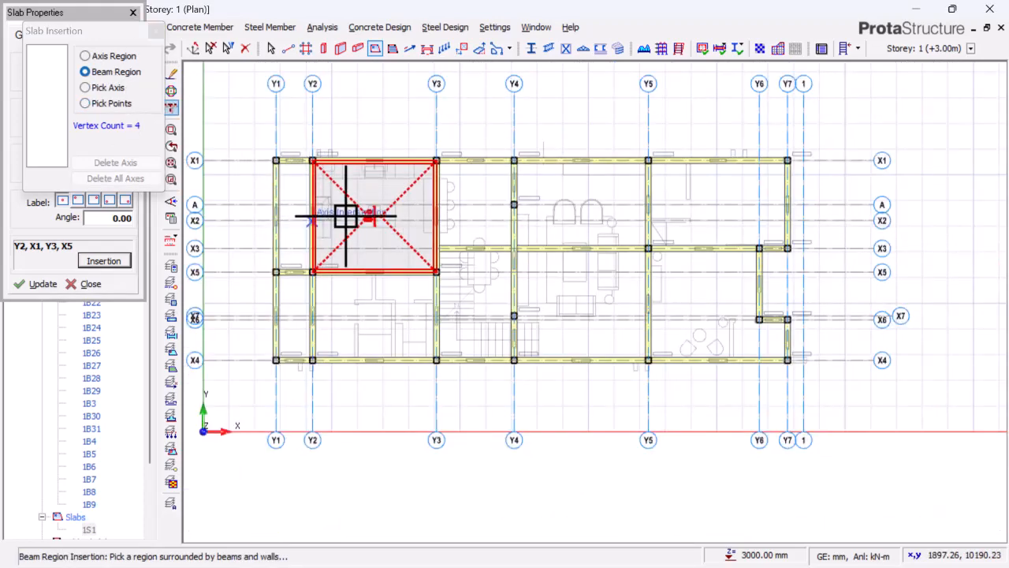
click(483, 199)
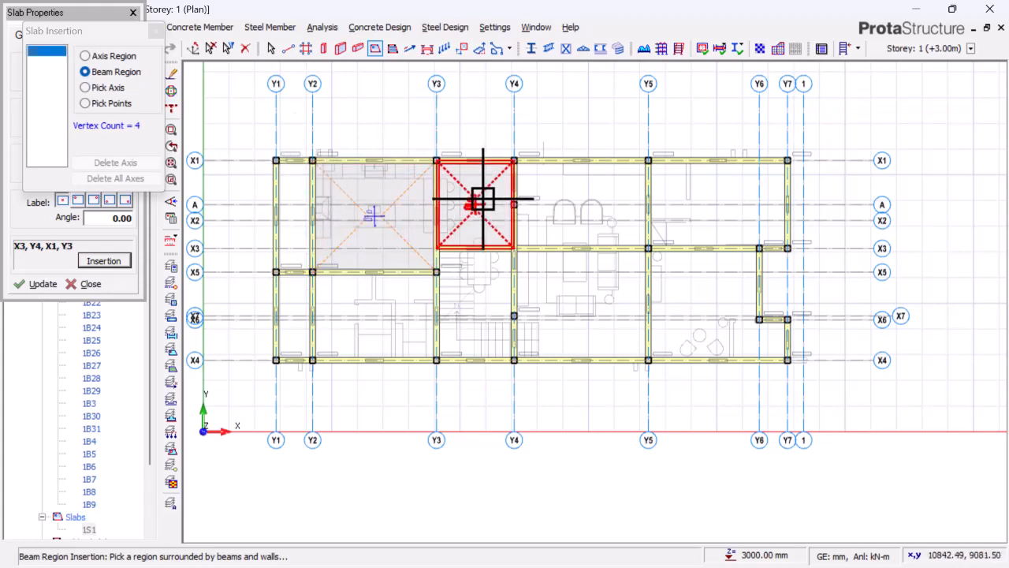
click(627, 192)
click(706, 193)
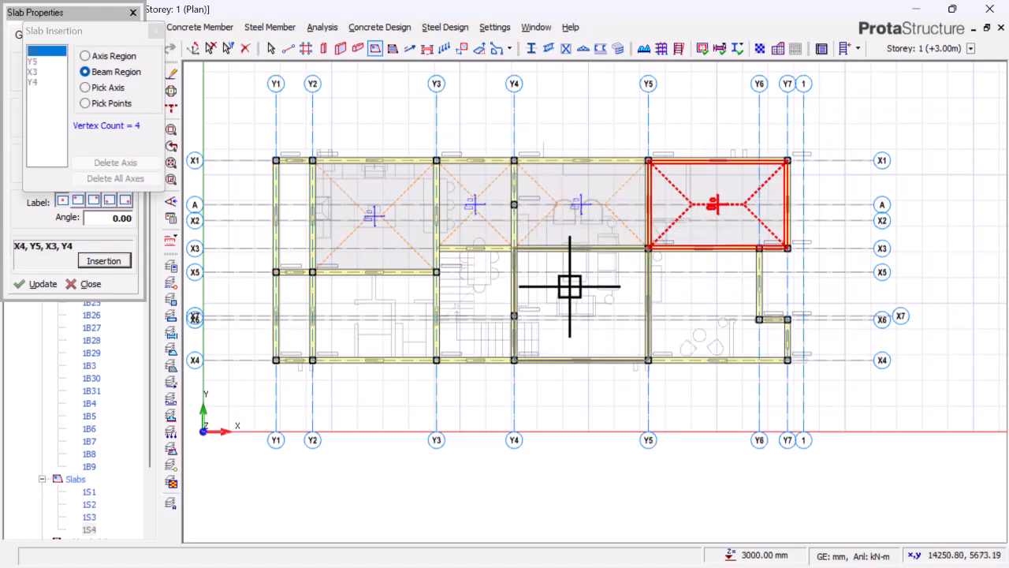
click(700, 294)
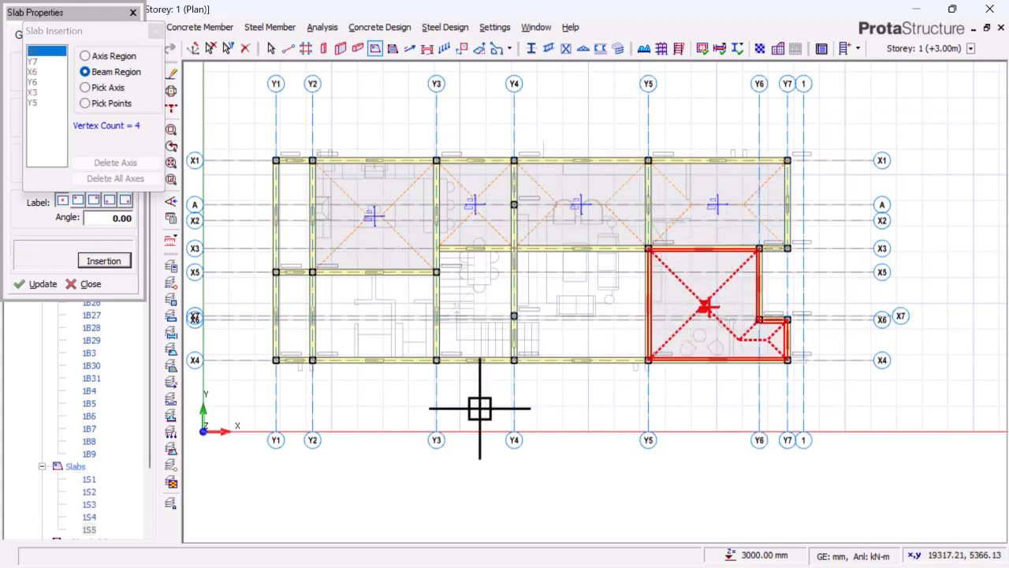
Step: Add slabs to both bays between Y1 and Y2, the X5–X4 bay between Y2 and Y3, and the X3–X4 bay between Y4 and Y5
click(302, 225)
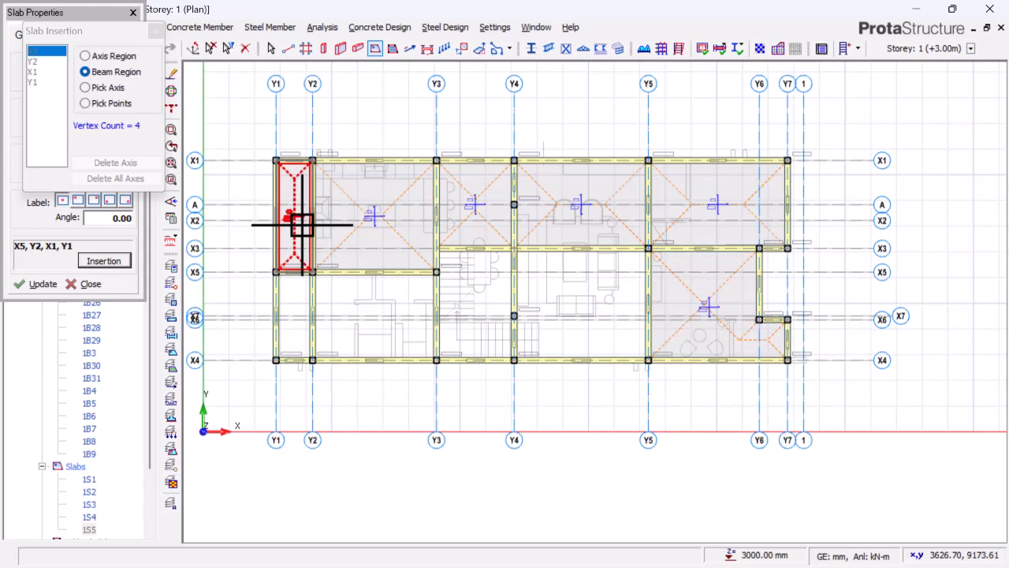
click(293, 315)
click(402, 296)
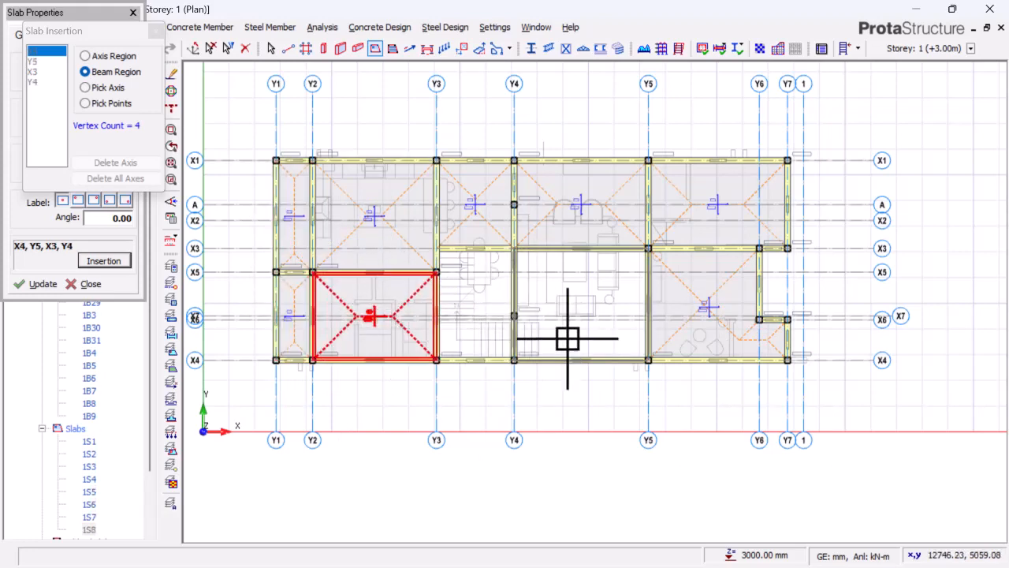
scroll(588, 303, up, 1)
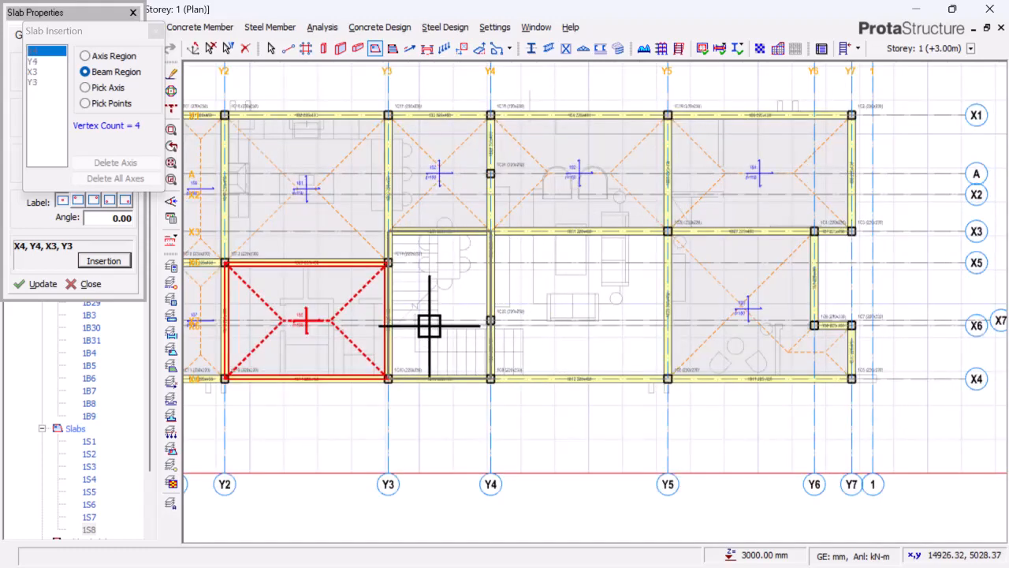
scroll(428, 322, up, 1)
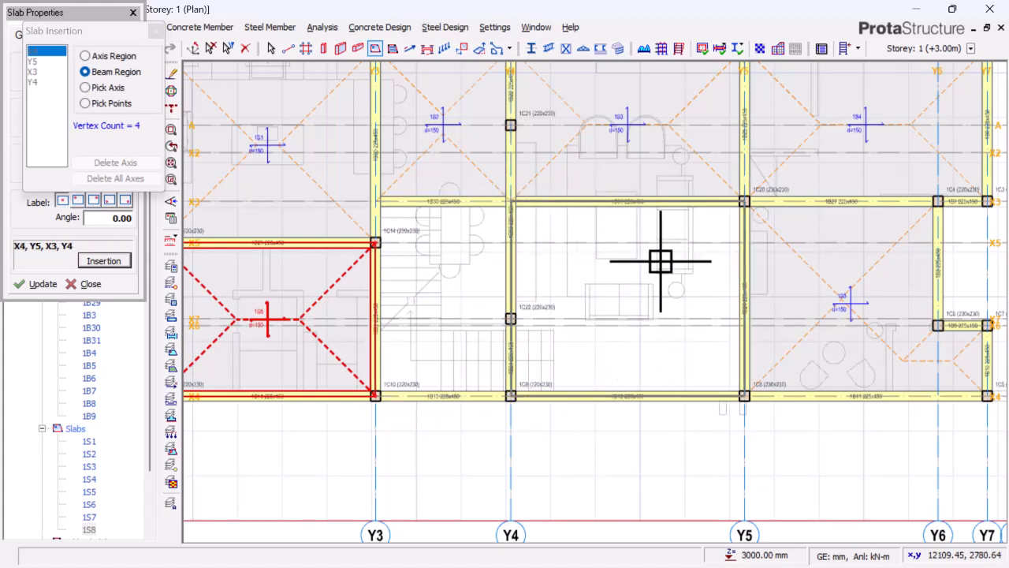
click(637, 282)
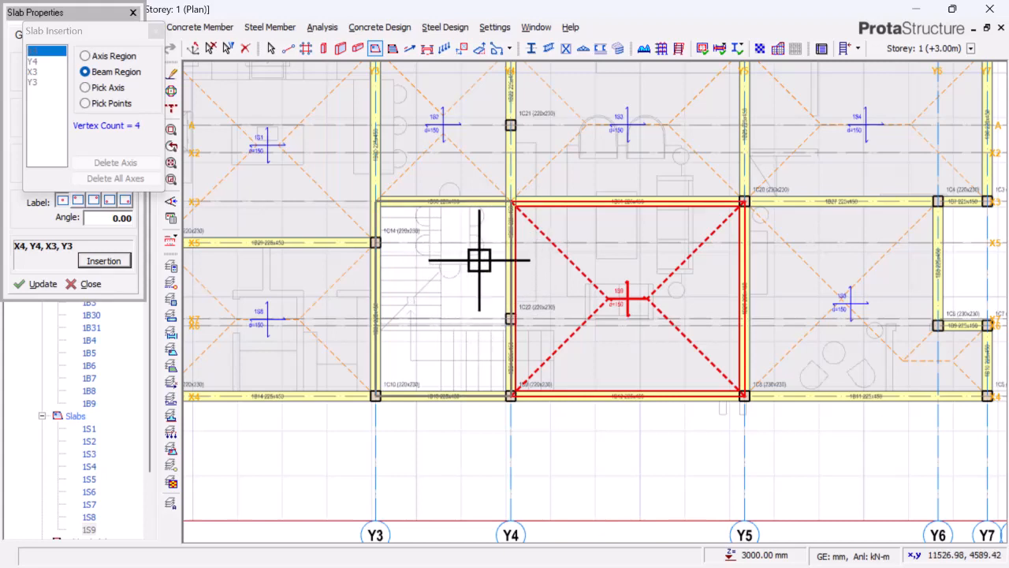
Step: Examine the staircase bay between axes Y3 and Y4, from X3 to X4, in relation to the neighbouring slabs
scroll(512, 284, down, 3)
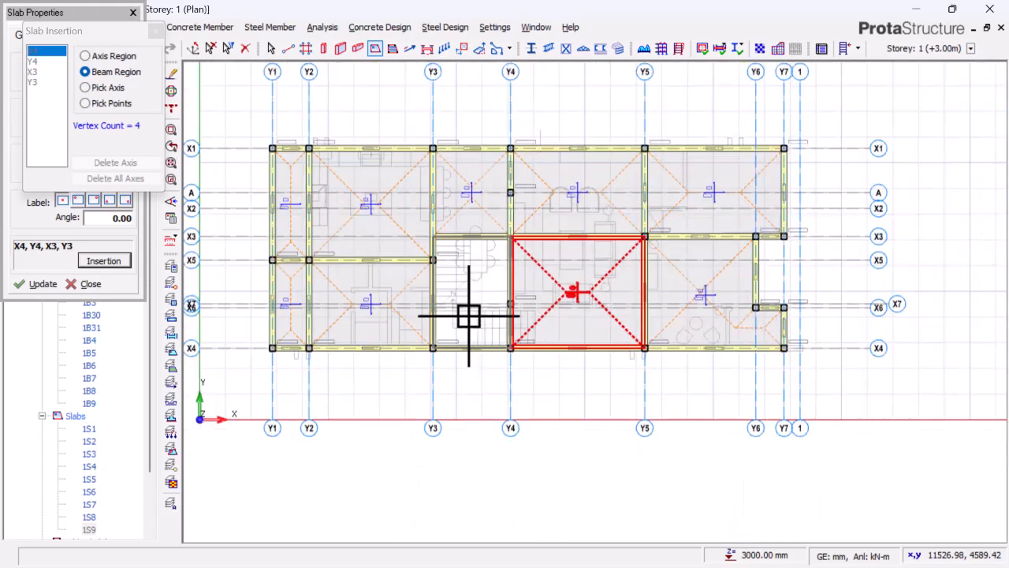
scroll(486, 261, up, 2)
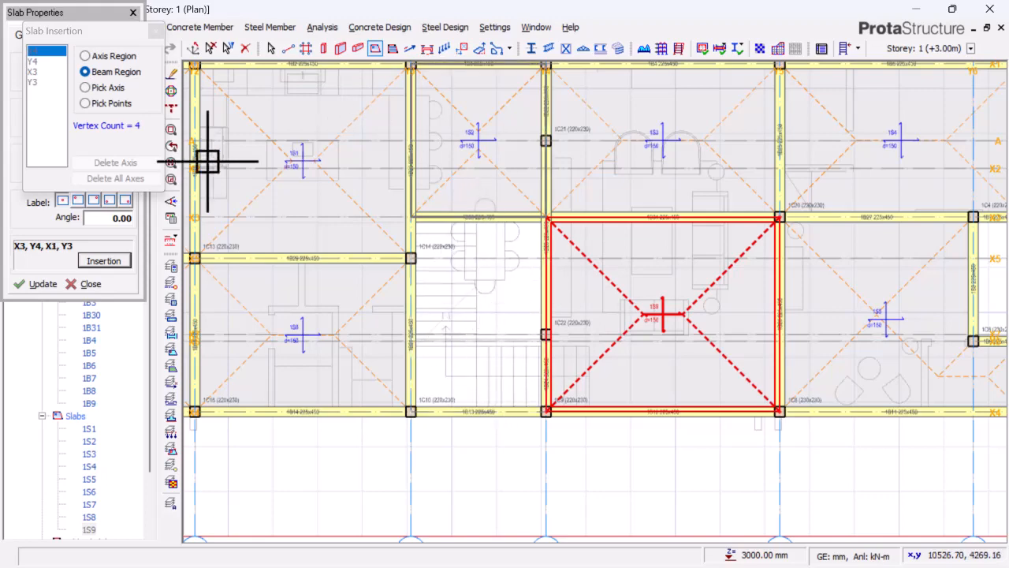
scroll(622, 410, down, 1)
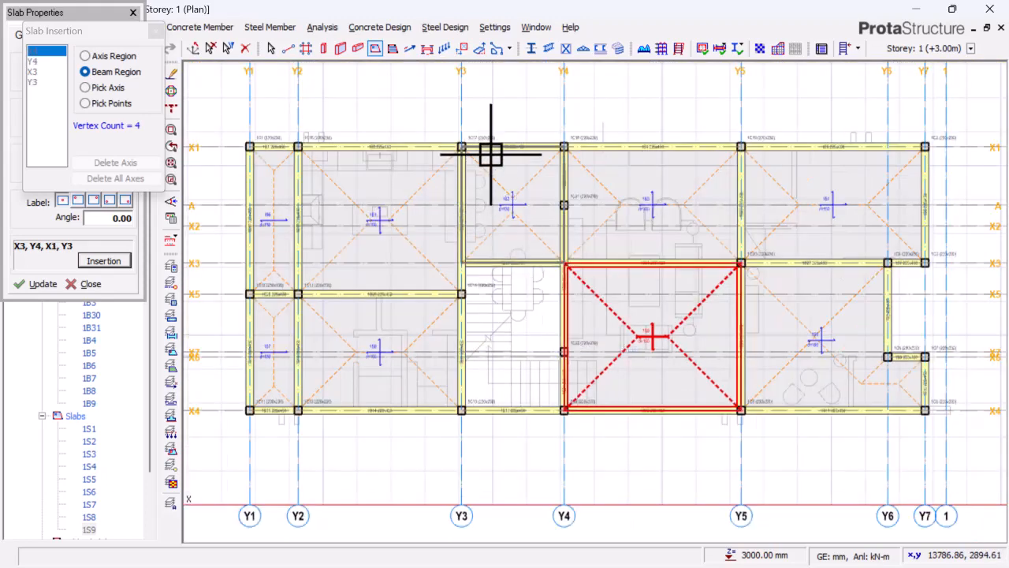
scroll(509, 295, up, 1)
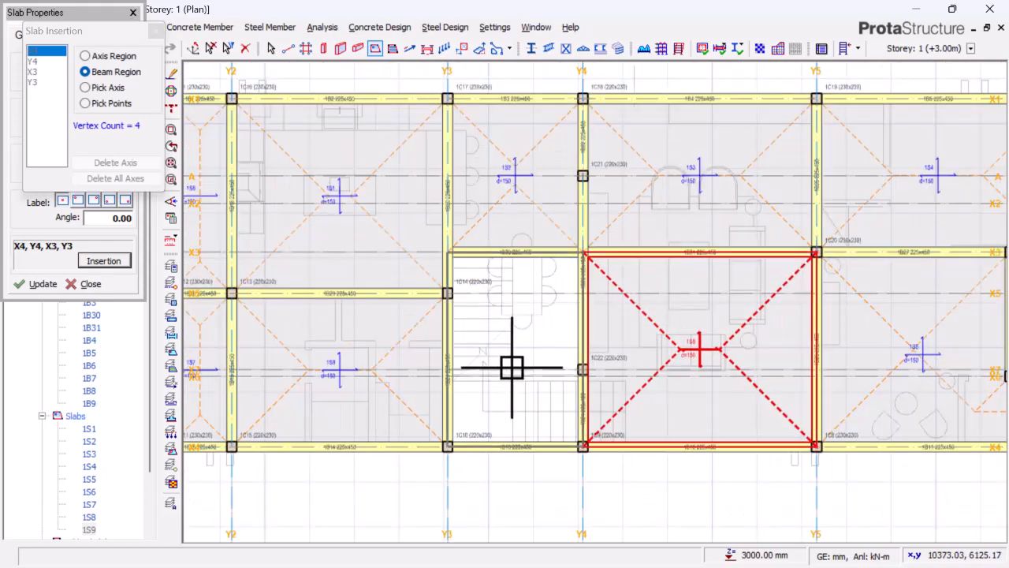
scroll(521, 391, down, 1)
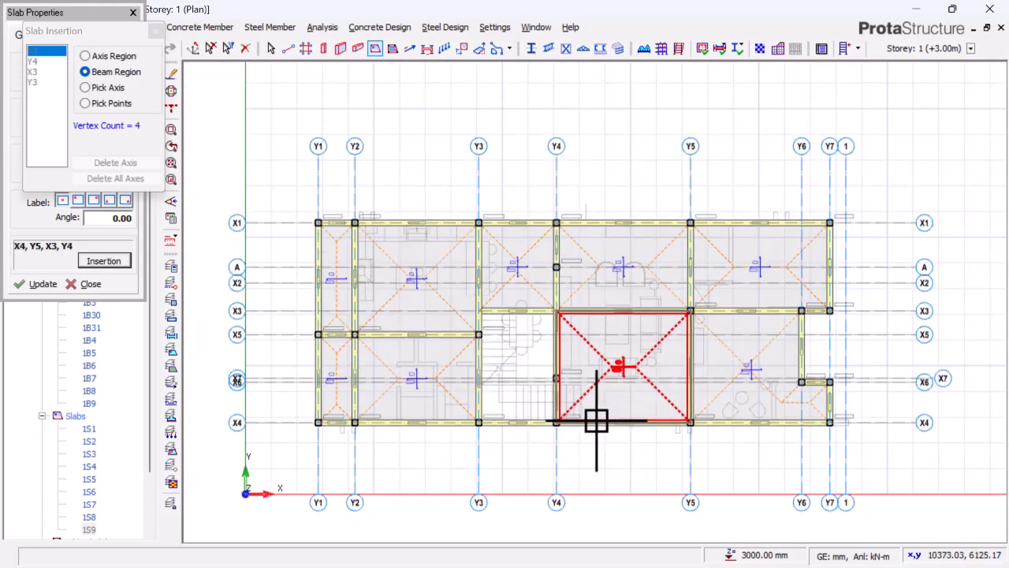
scroll(518, 380, up, 1)
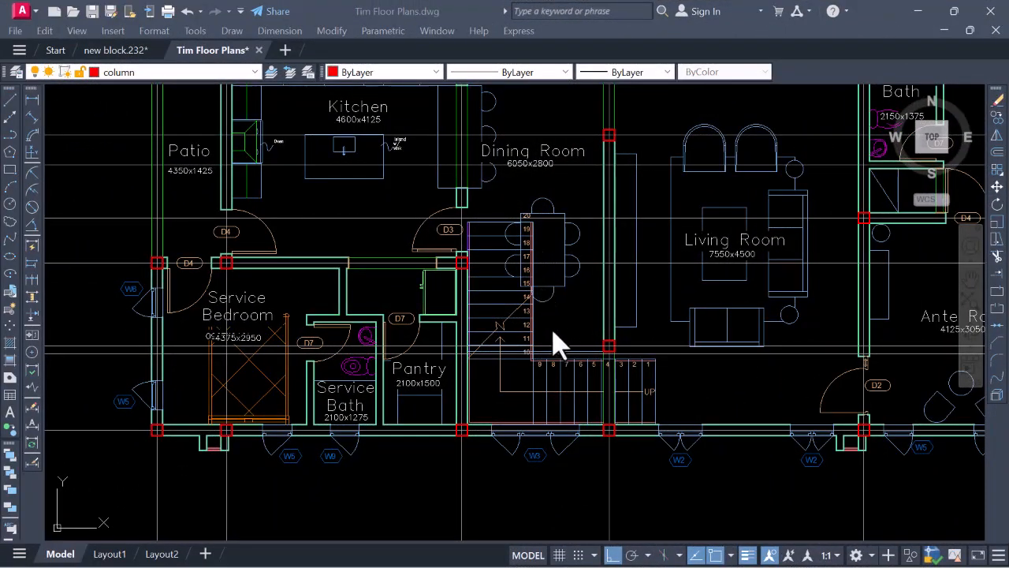
Step: Dimension the horizontal distance from the inner edge of the upper stair flight to the grid line through the column
scroll(558, 365, up, 4)
scroll(551, 416, down, 3)
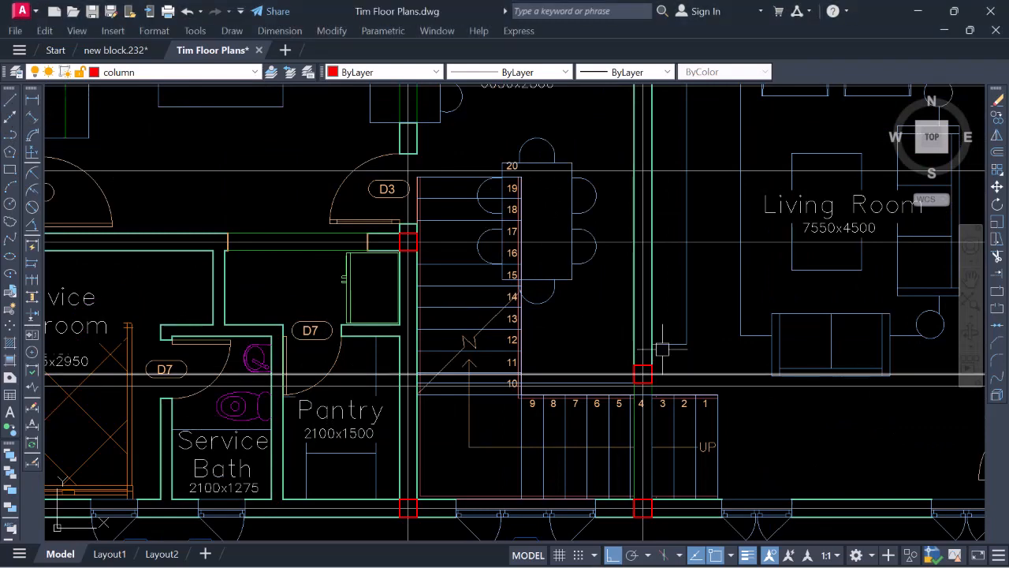
click(32, 100)
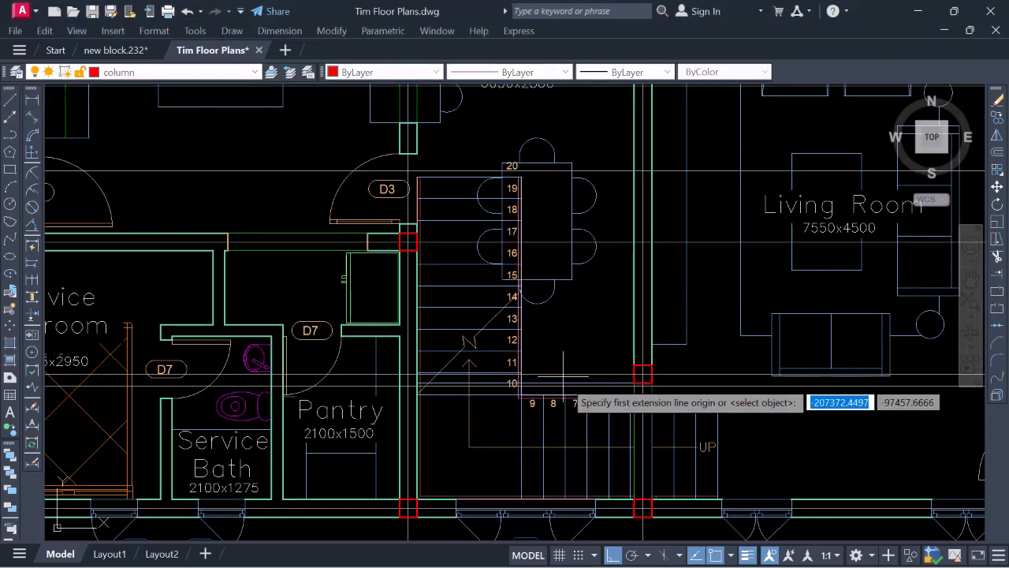
scroll(520, 315, up, 4)
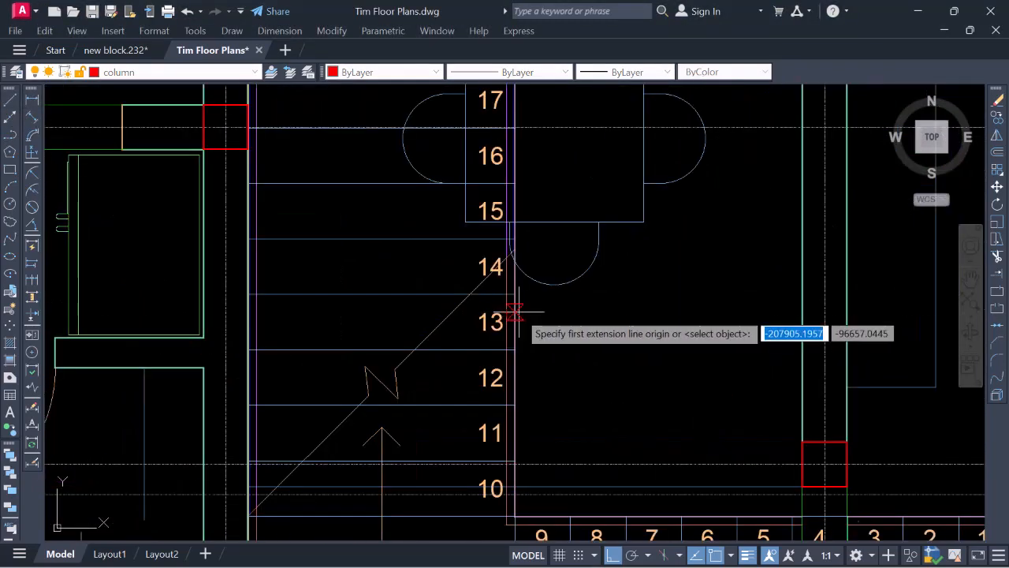
click(516, 309)
scroll(518, 317, down, 3)
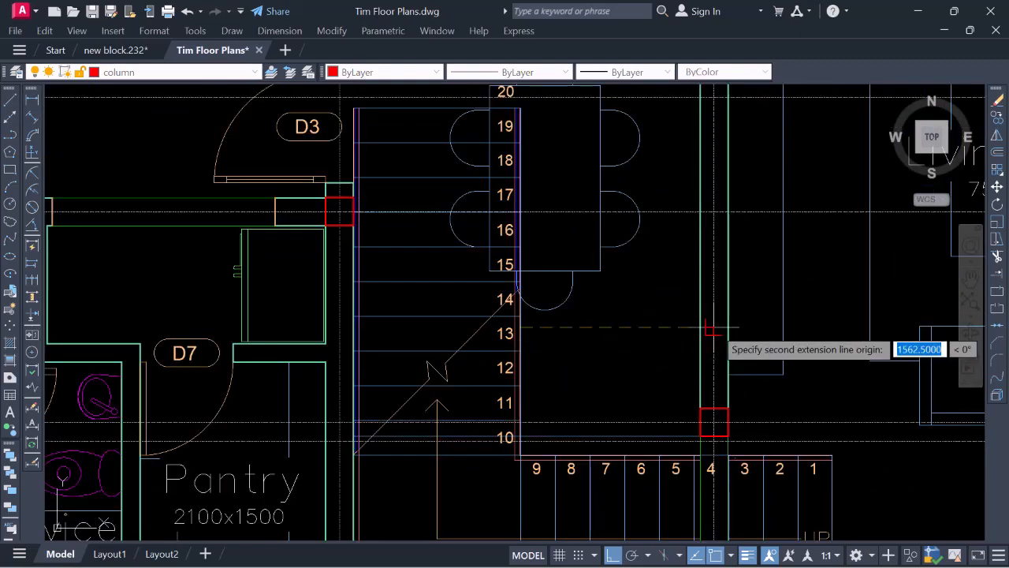
click(700, 325)
click(642, 326)
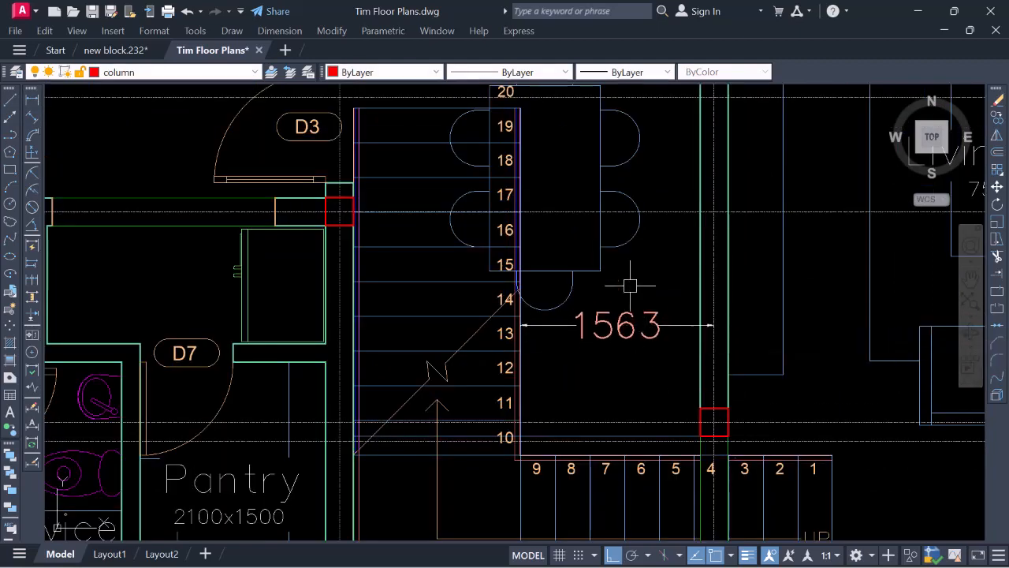
Step: Examine the lower stair flight's position relative to the column and grid lines F, G and H across the plan
scroll(608, 304, down, 5)
scroll(650, 376, up, 6)
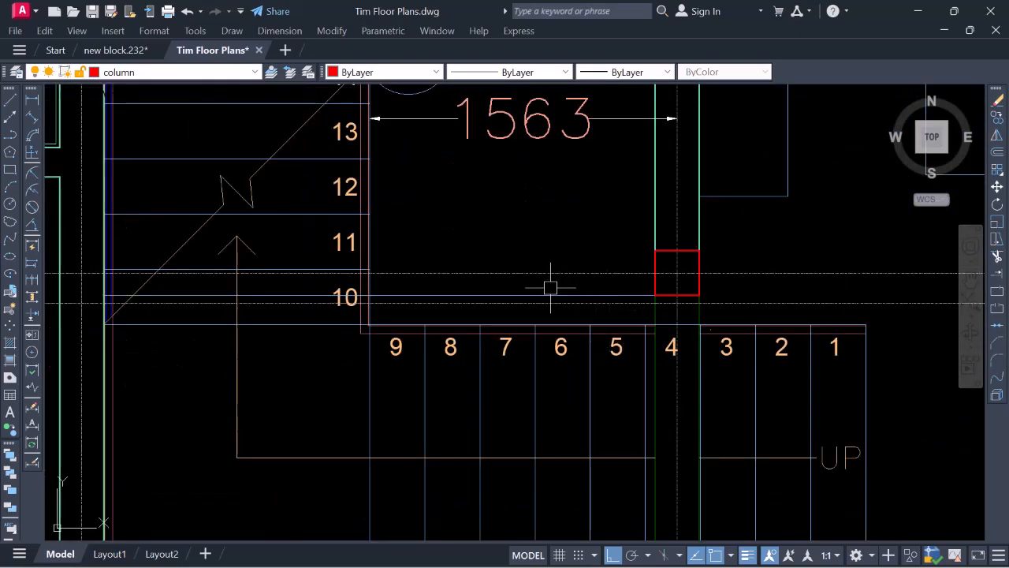
scroll(583, 331, down, 2)
scroll(623, 331, down, 5)
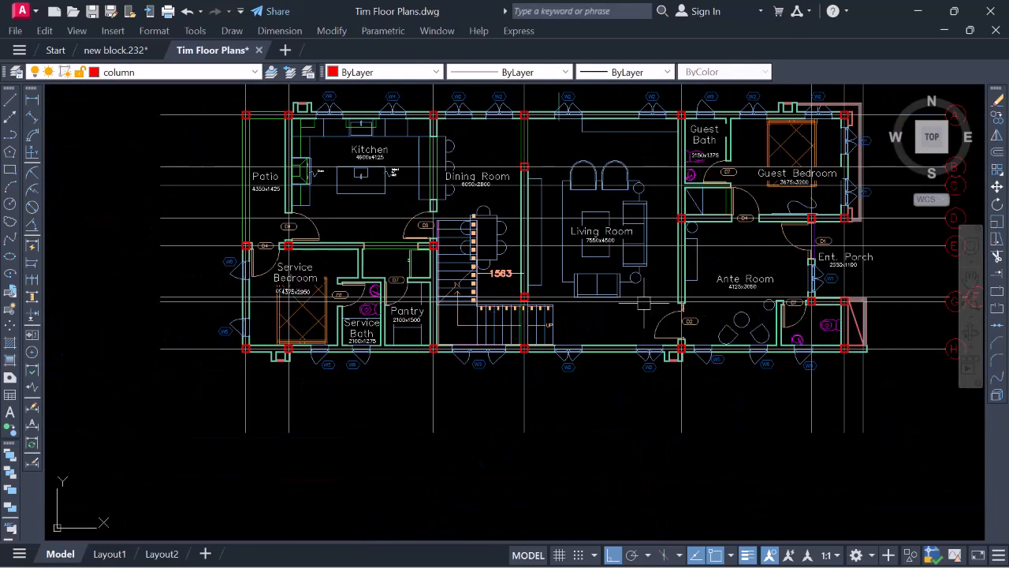
scroll(644, 304, down, 2)
scroll(852, 322, up, 7)
scroll(859, 321, down, 4)
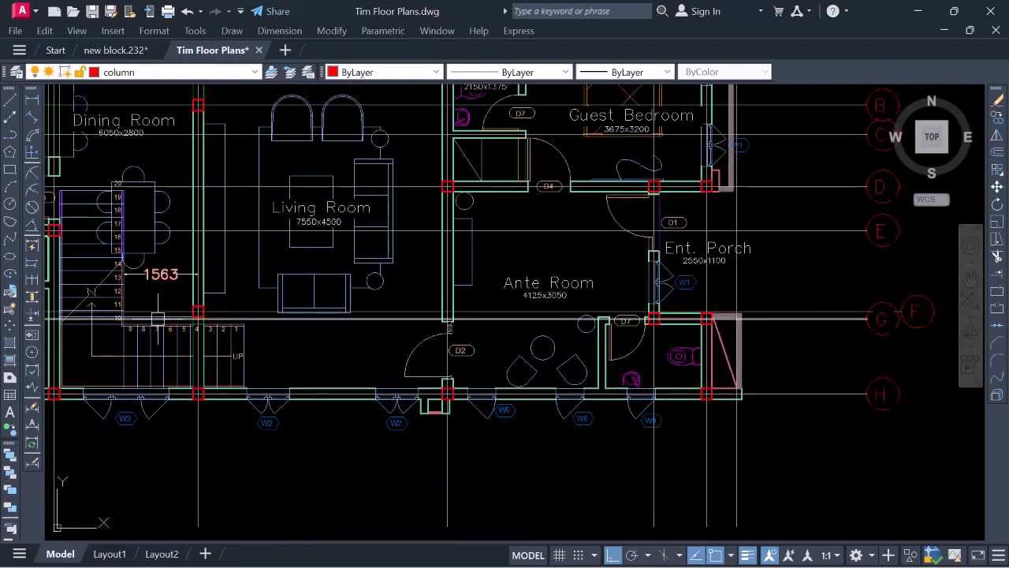
scroll(154, 320, up, 8)
scroll(387, 272, down, 5)
Step: Dimension the vertical distance from the grid line just below the column to the near edge of the lower stair flight
scroll(402, 294, up, 7)
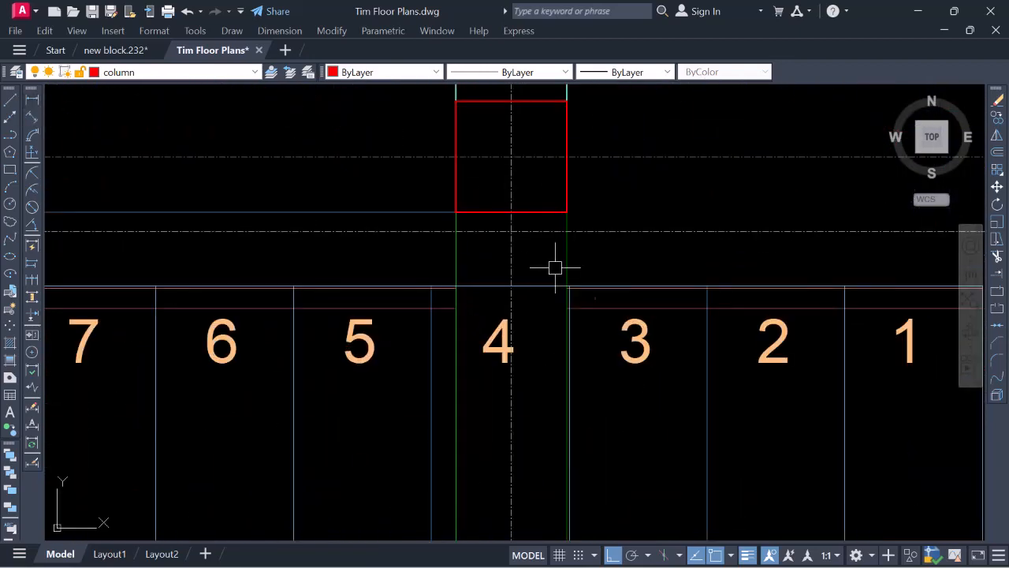
key(space)
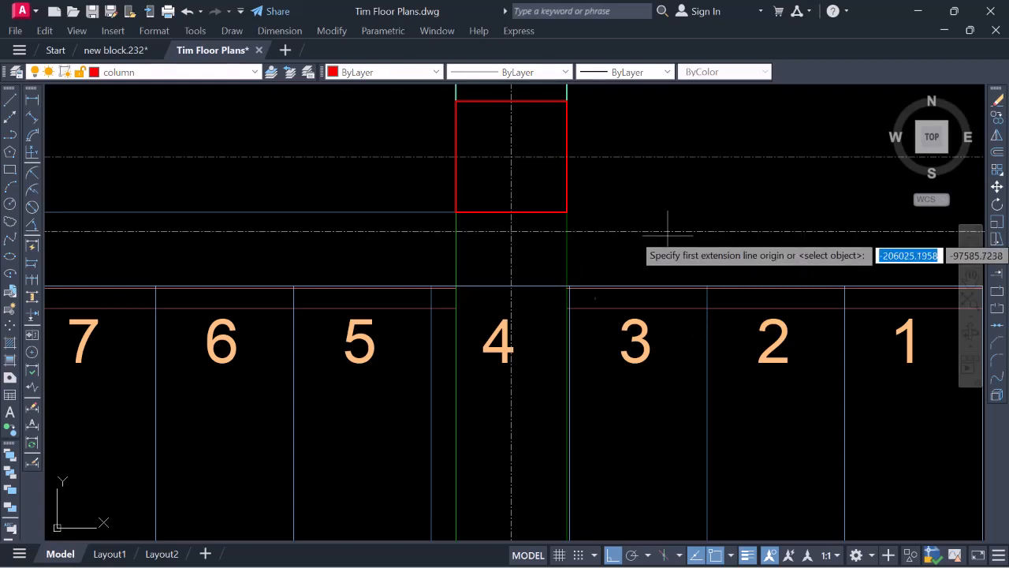
click(672, 231)
click(672, 288)
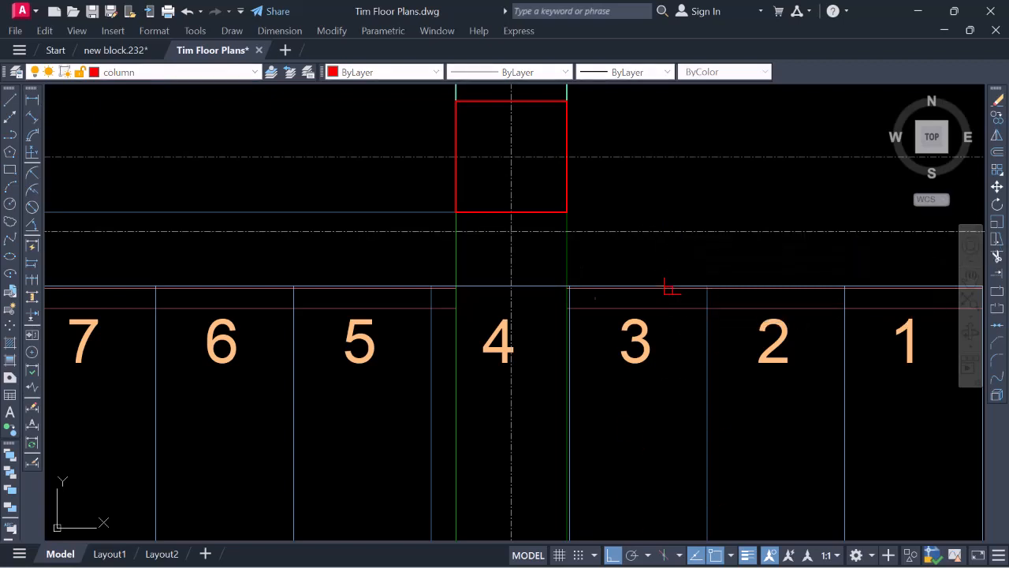
scroll(671, 264, down, 2)
scroll(645, 252, down, 3)
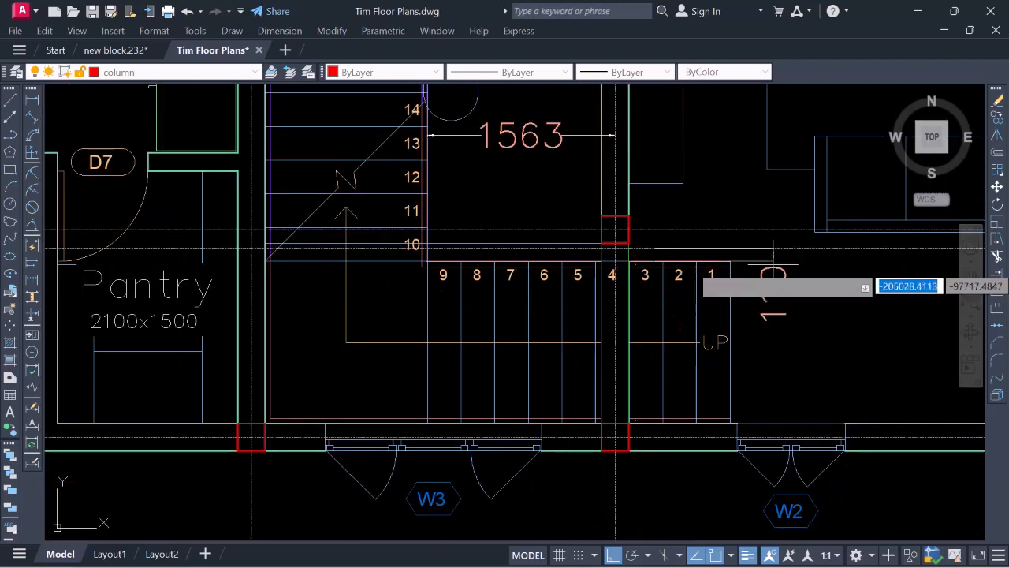
click(770, 279)
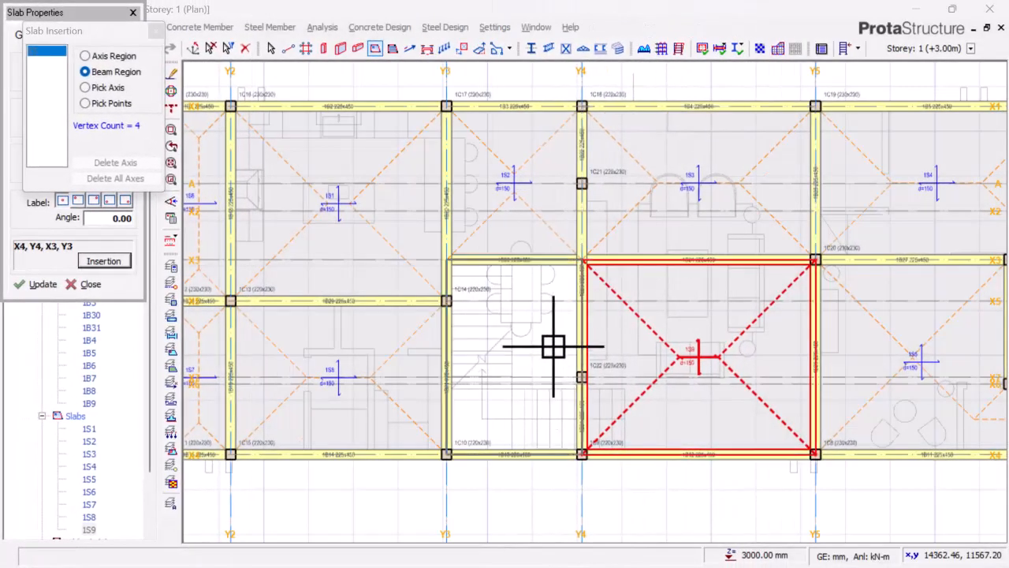
Step: In ProtaStructure, try a Beam Region slab in the staircase bay between Y3 and Y4, and delete it
scroll(556, 365, up, 5)
click(583, 317)
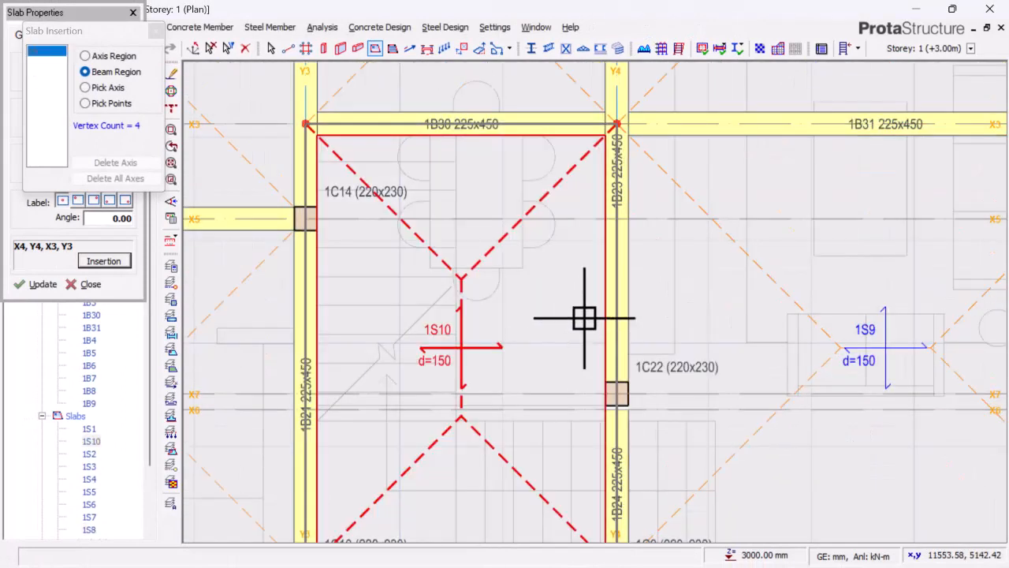
click(134, 13)
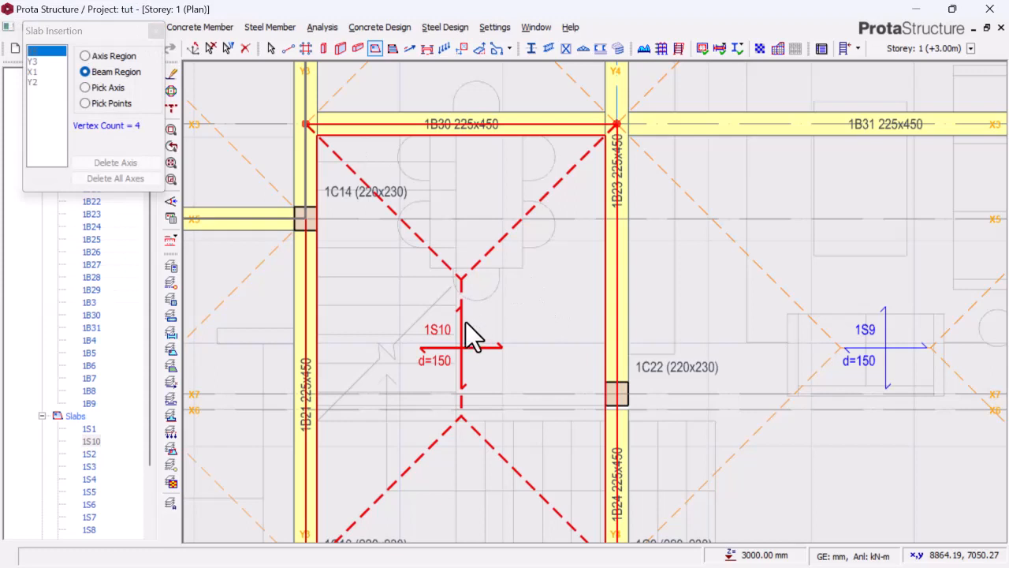
key(Escape)
click(465, 278)
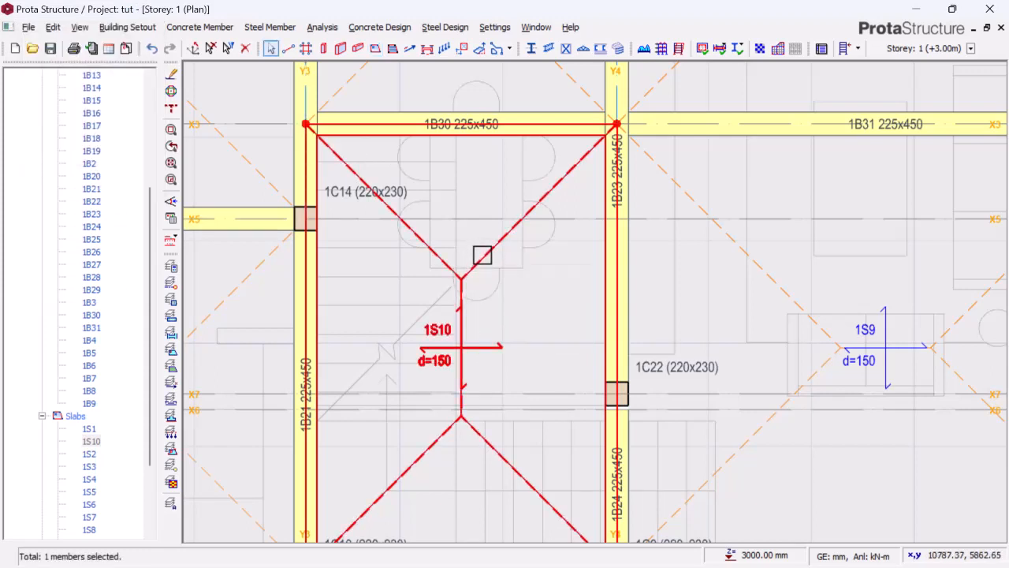
key(Delete)
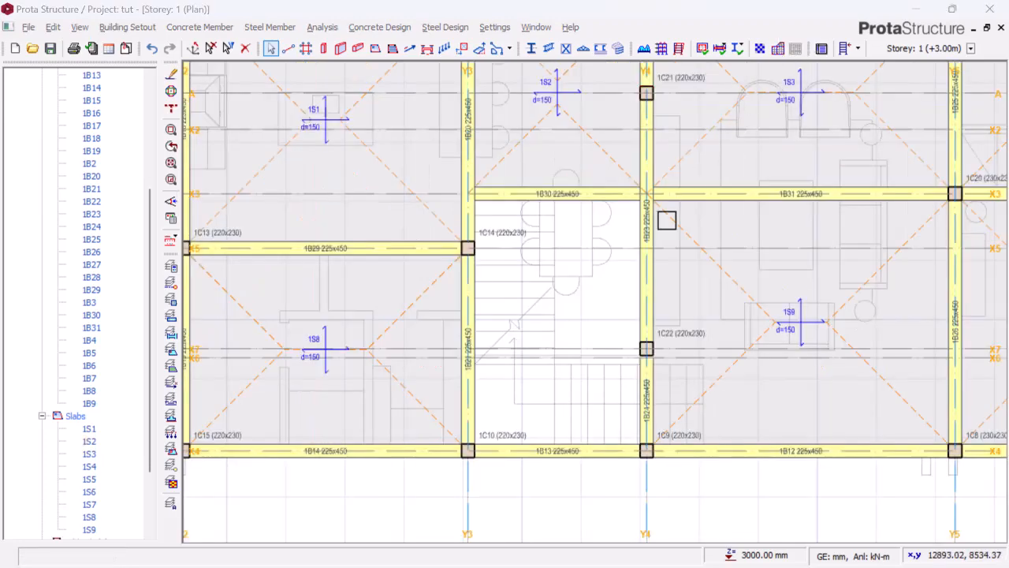
Step: Try to offset axis X6 toward the lower stair flight in the staircase bay
scroll(631, 312, up, 3)
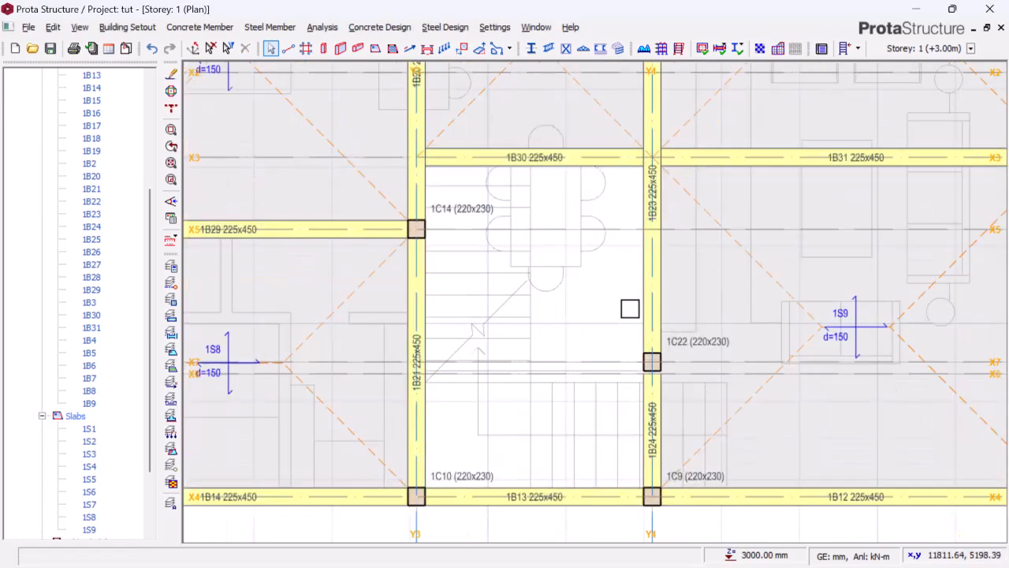
scroll(630, 423, down, 2)
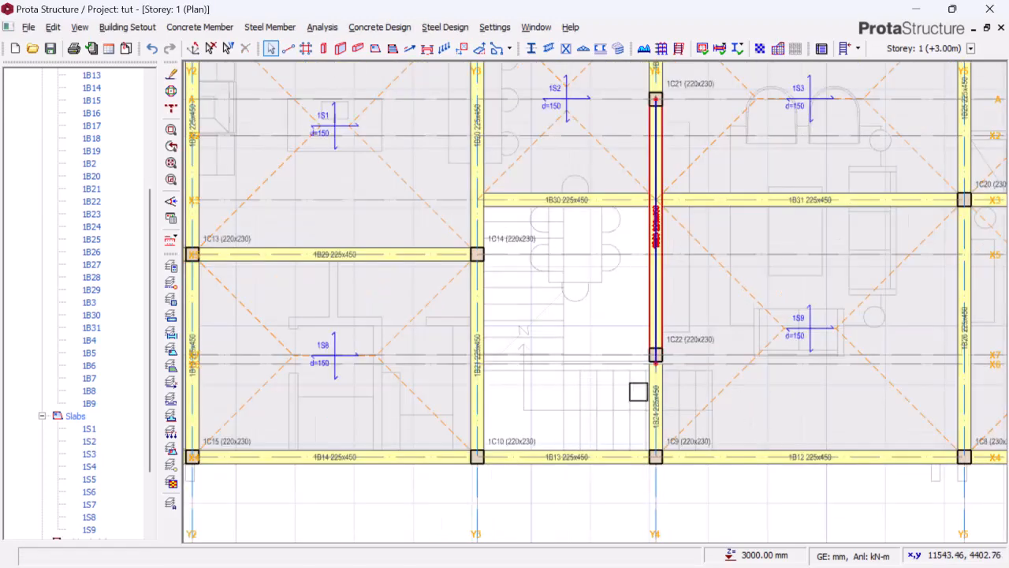
scroll(633, 371, up, 4)
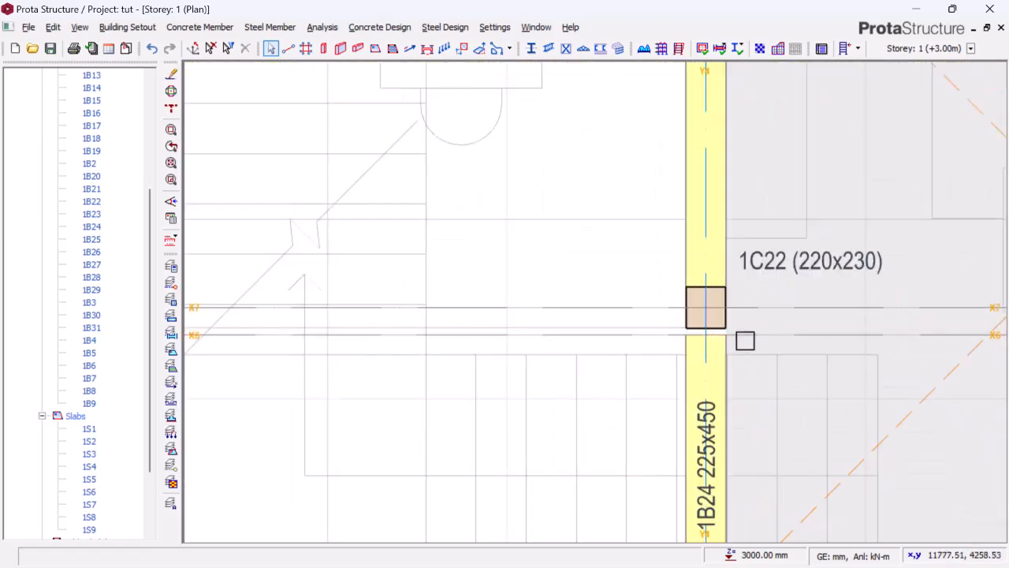
click(746, 336)
right_click(662, 234)
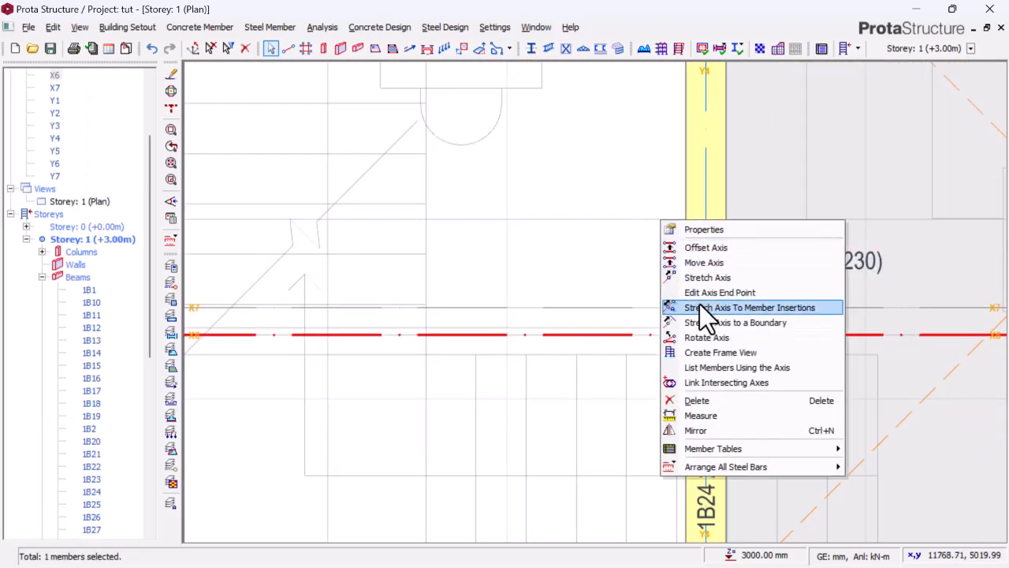
click(709, 246)
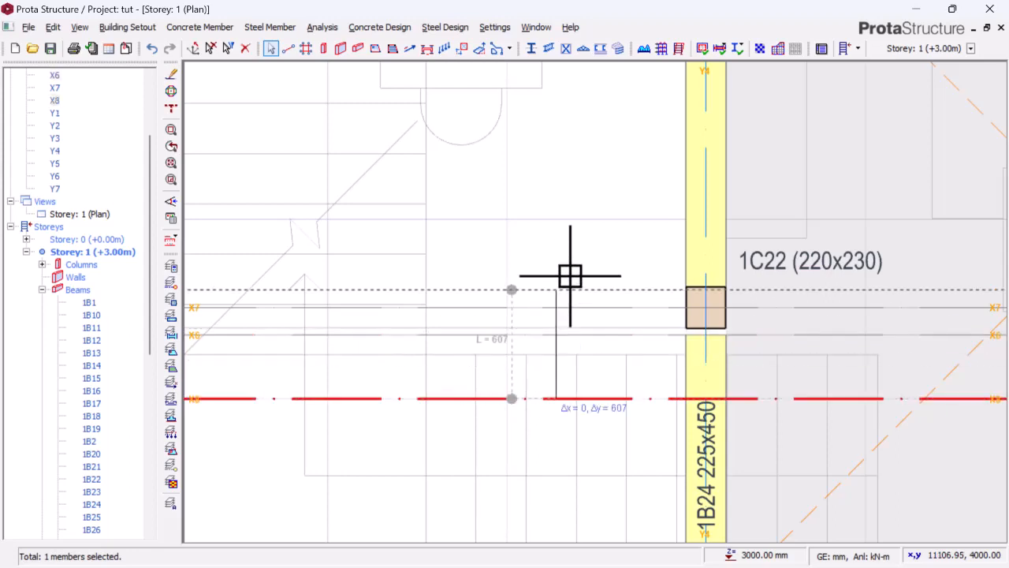
scroll(572, 278, down, 2)
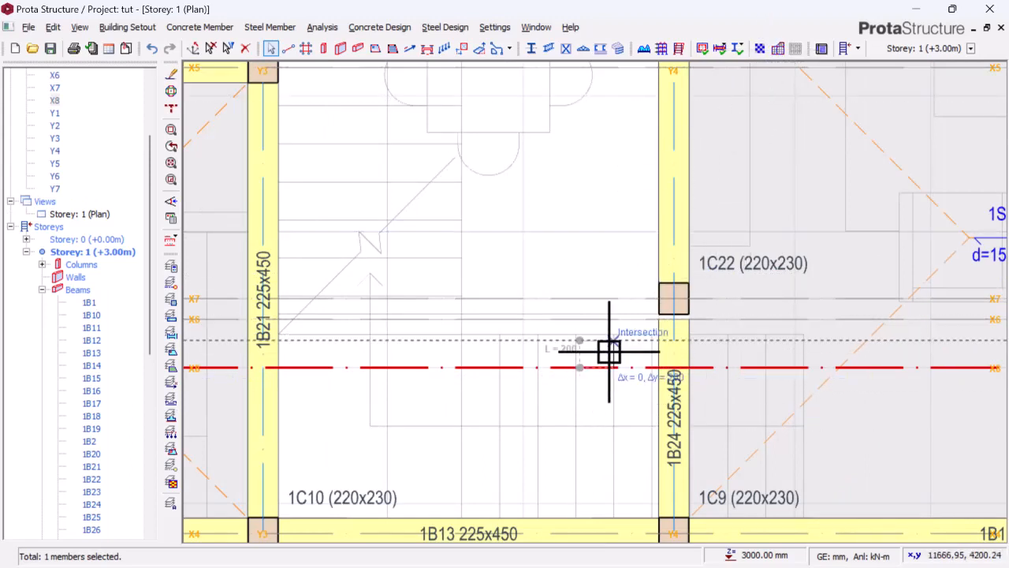
scroll(573, 389, down, 1)
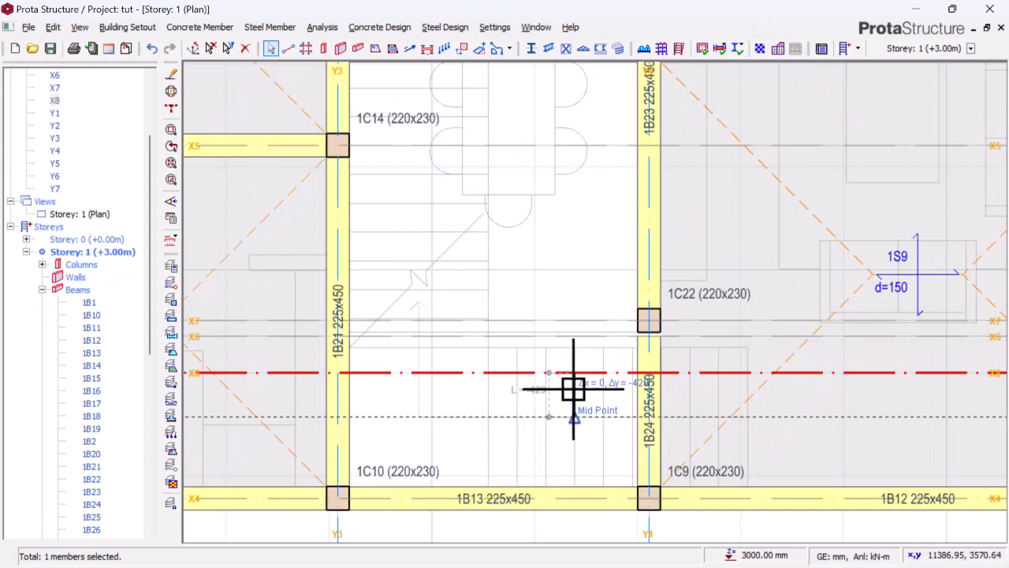
Step: Offset axis Y4 by -1563 mm to line up with the inner edge of the upper stair flight
scroll(590, 370, up, 1)
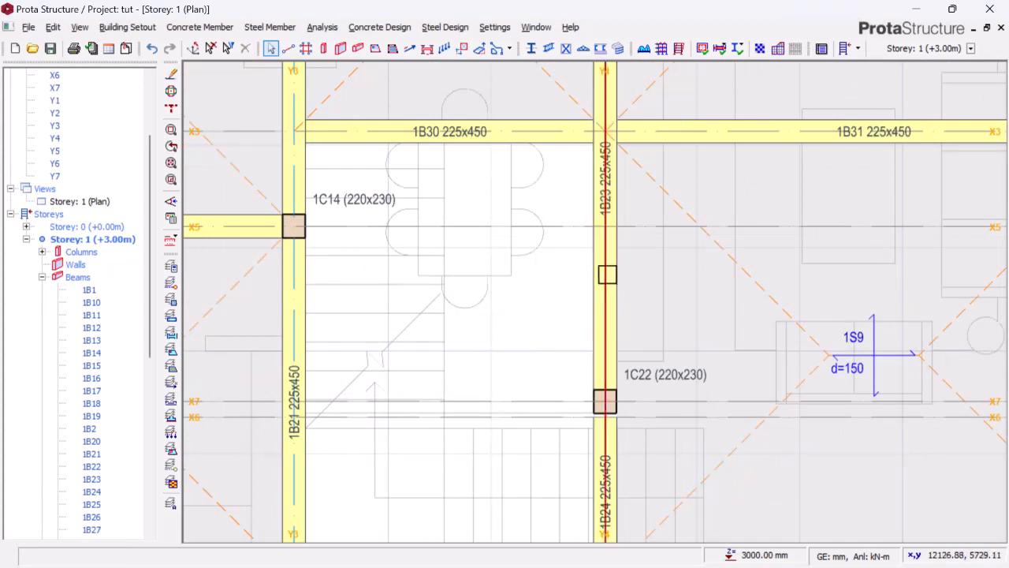
click(607, 271)
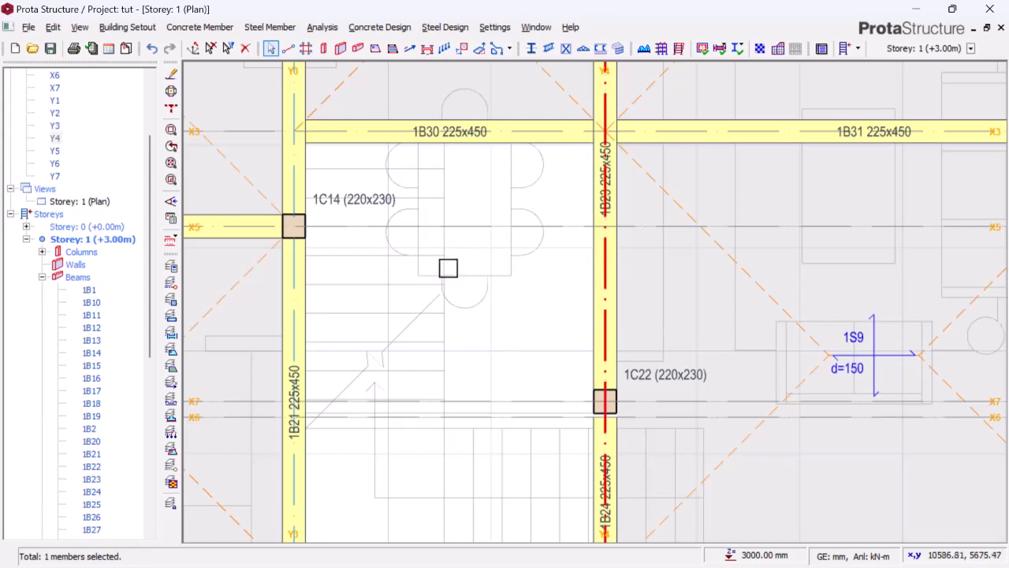
right_click(571, 207)
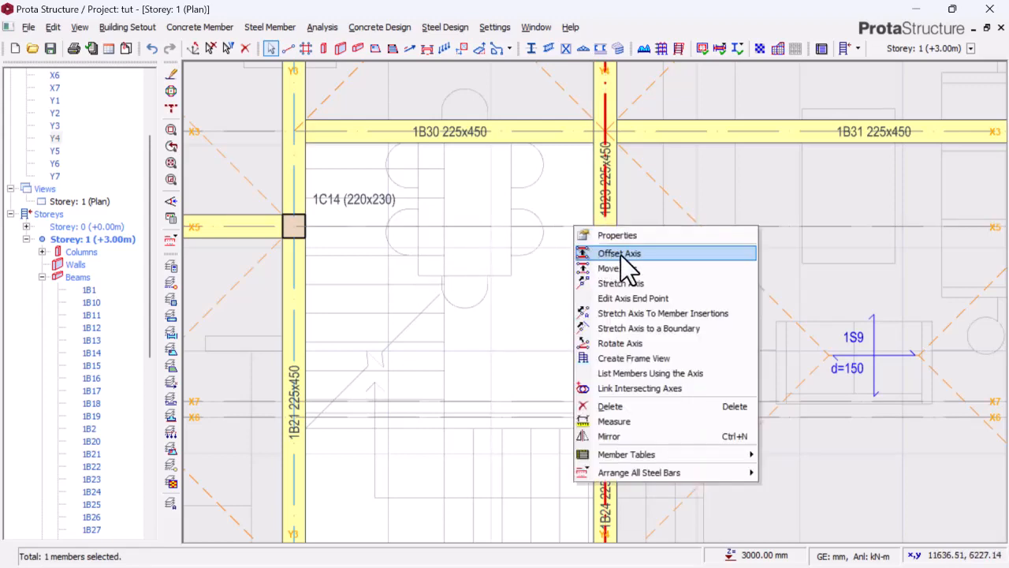
click(611, 252)
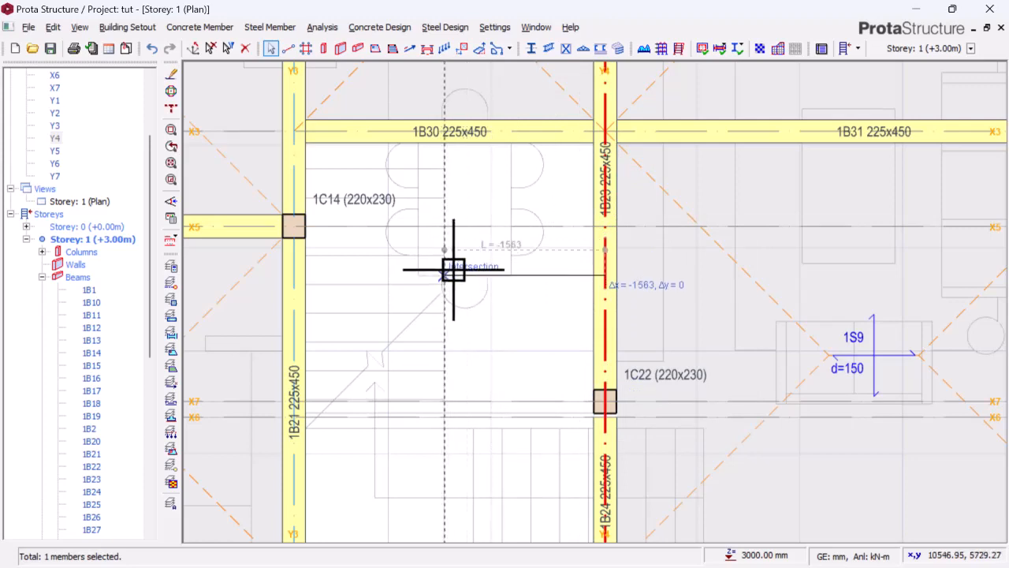
key(Tab)
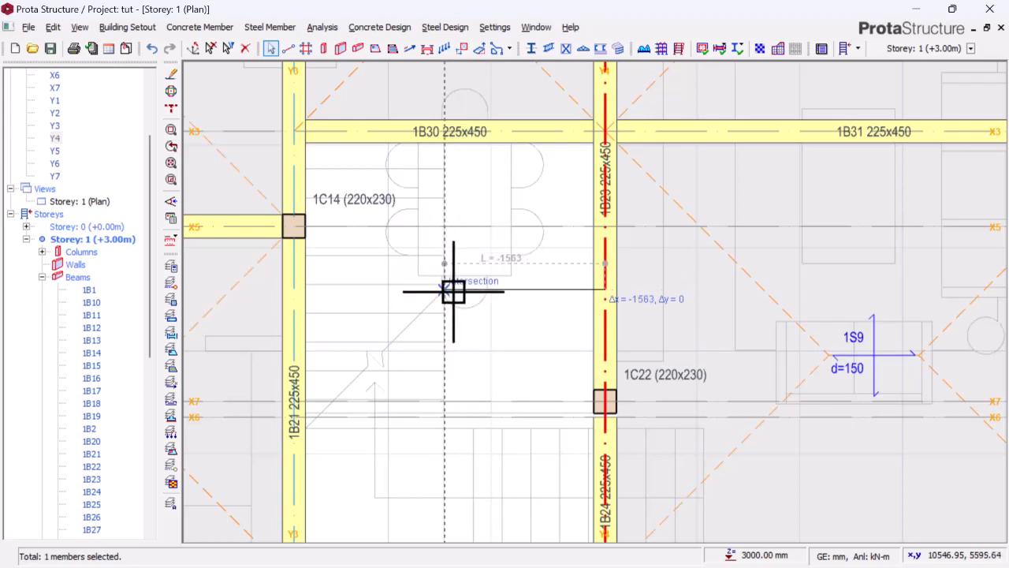
click(450, 290)
scroll(494, 250, down, 1)
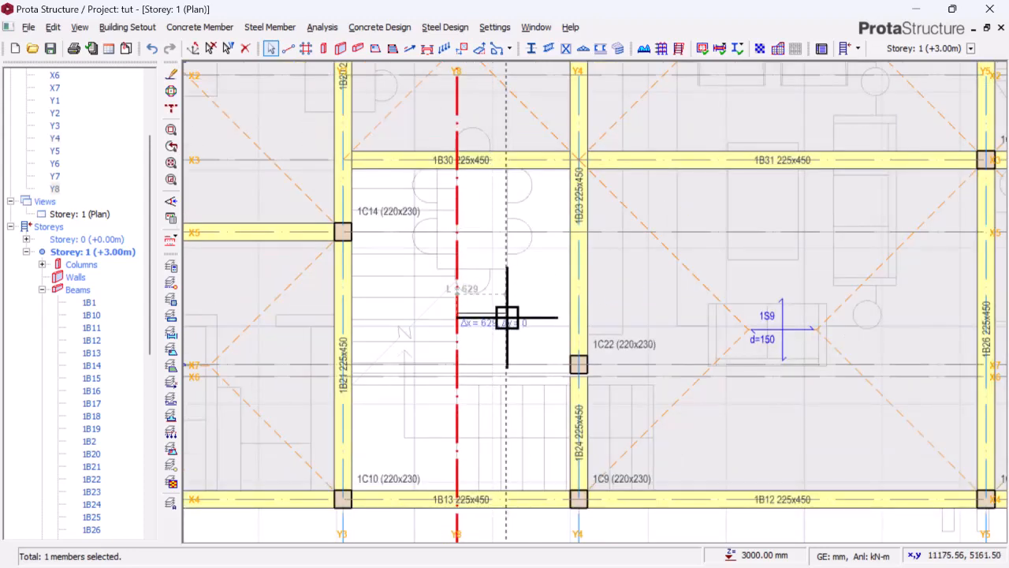
key(Escape)
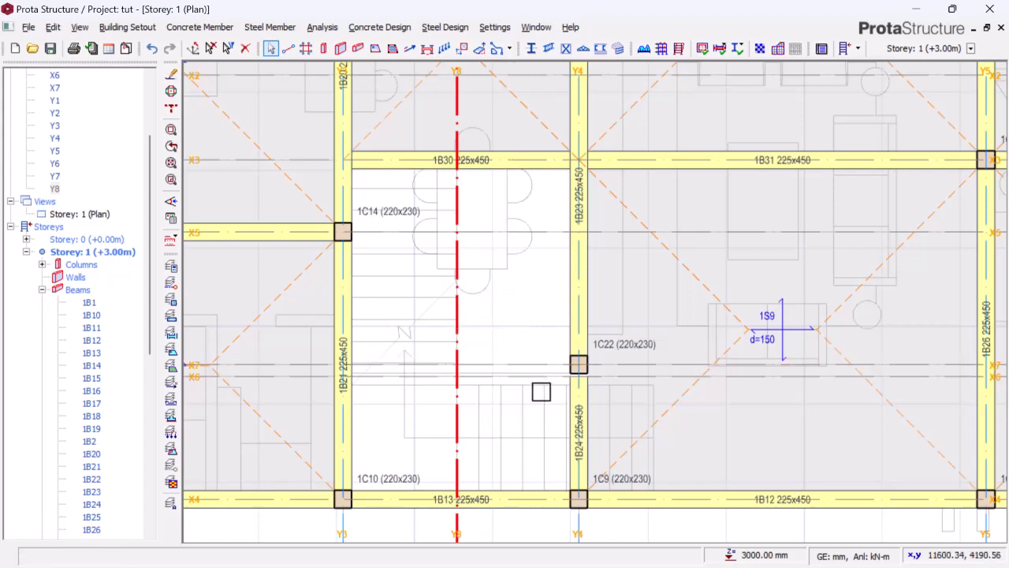
Step: Offset axis X6 by -110 mm to line up with the near edge of the lower stair flight
scroll(554, 403, up, 2)
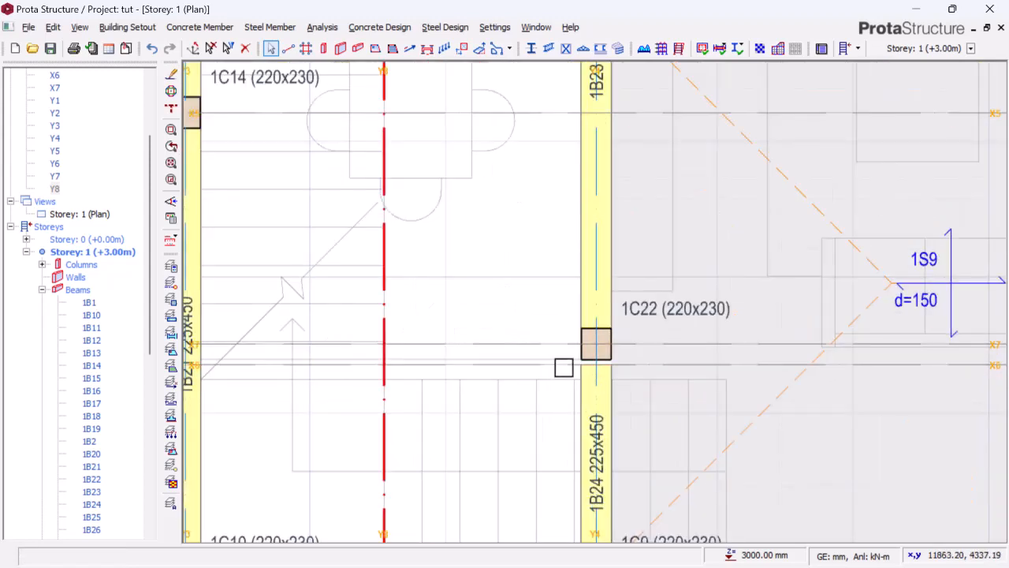
click(537, 365)
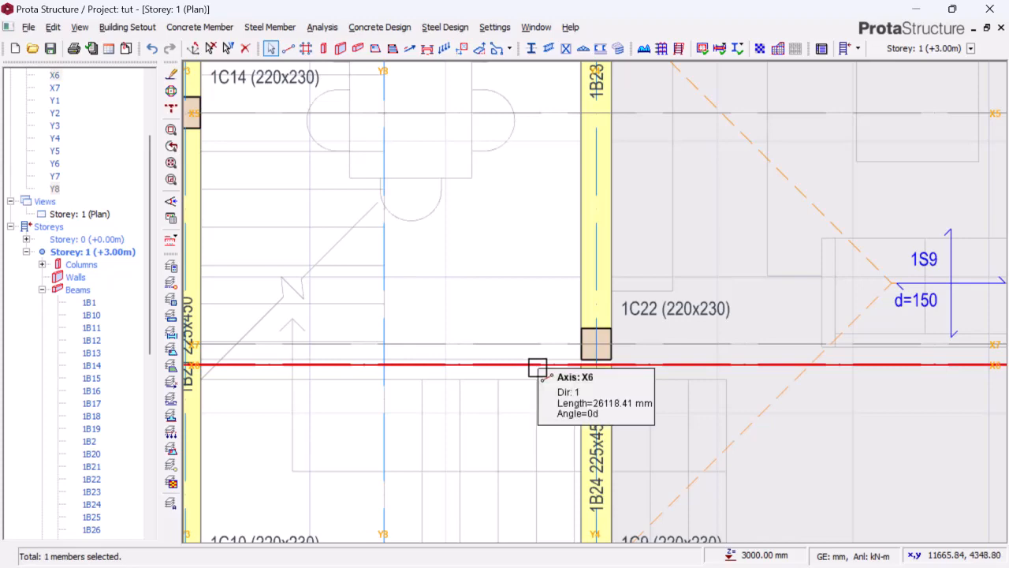
scroll(534, 292, down, 1)
scroll(536, 316, down, 1)
scroll(520, 228, up, 2)
right_click(537, 231)
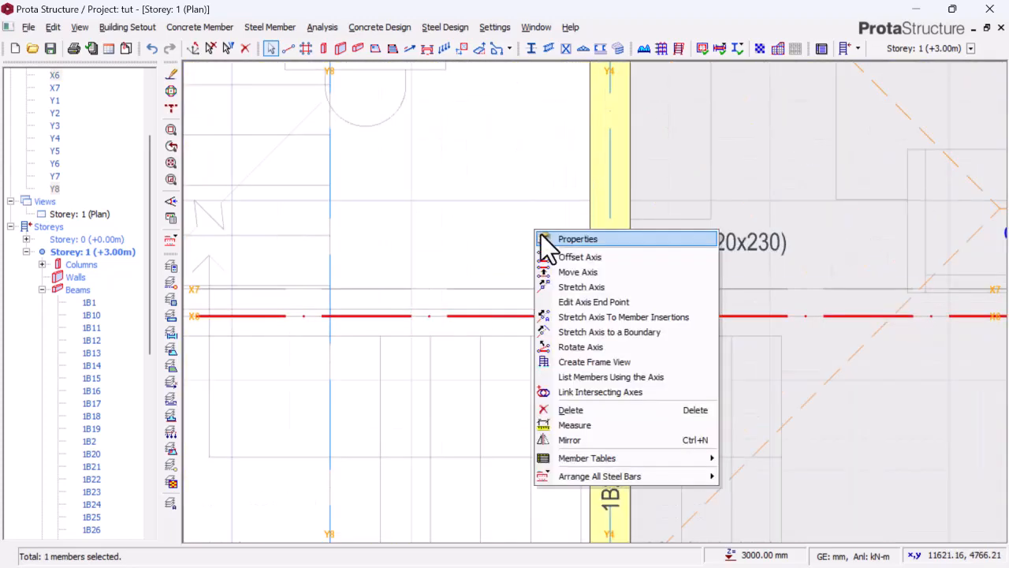
click(578, 257)
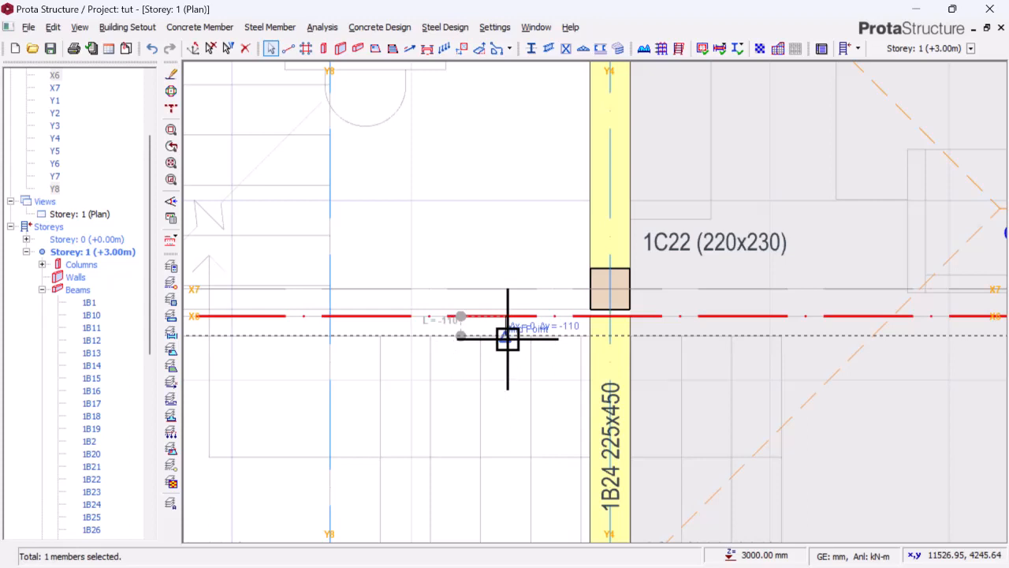
click(507, 337)
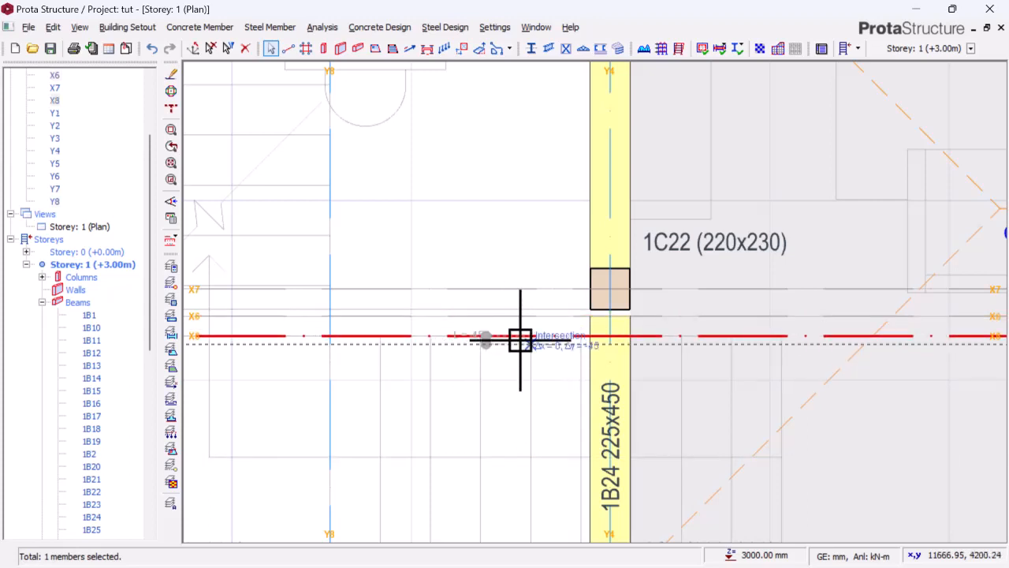
key(Escape)
Step: Open the properties of the slab between Y4 and Y5 above X3 and set the slab insertion method to Pick Axis
scroll(529, 310, down, 3)
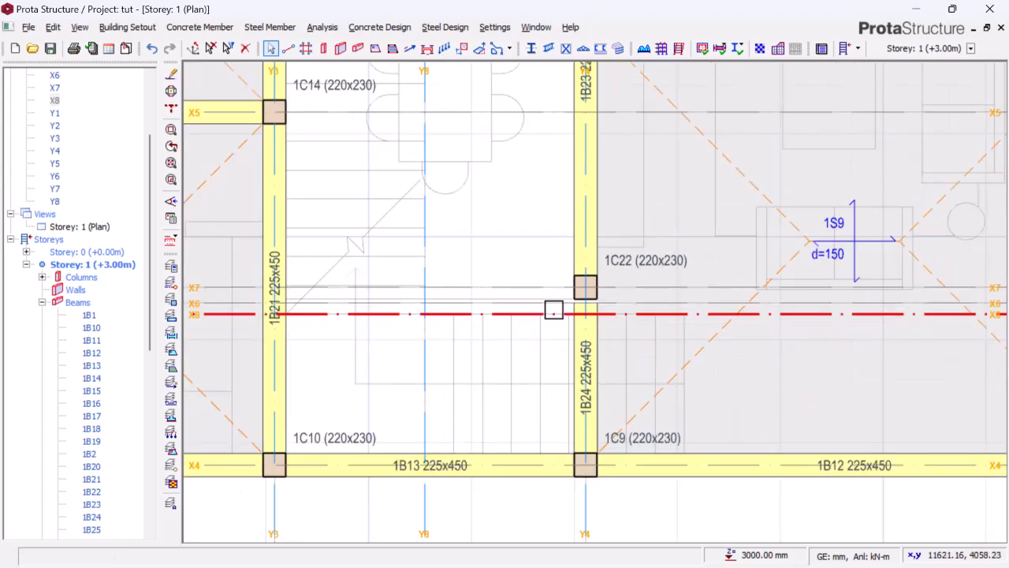
scroll(509, 363, down, 1)
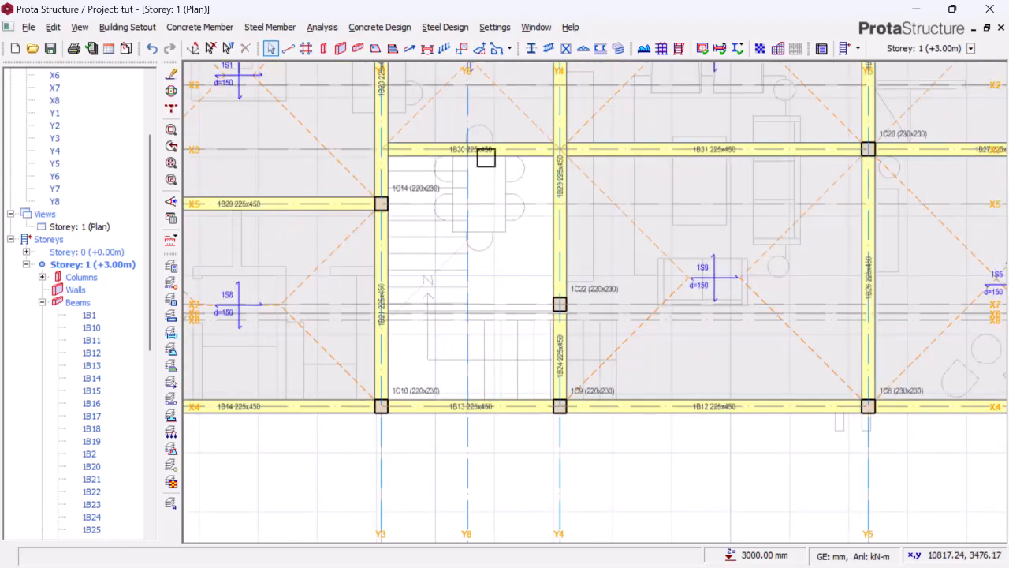
scroll(485, 154, up, 1)
scroll(550, 287, down, 2)
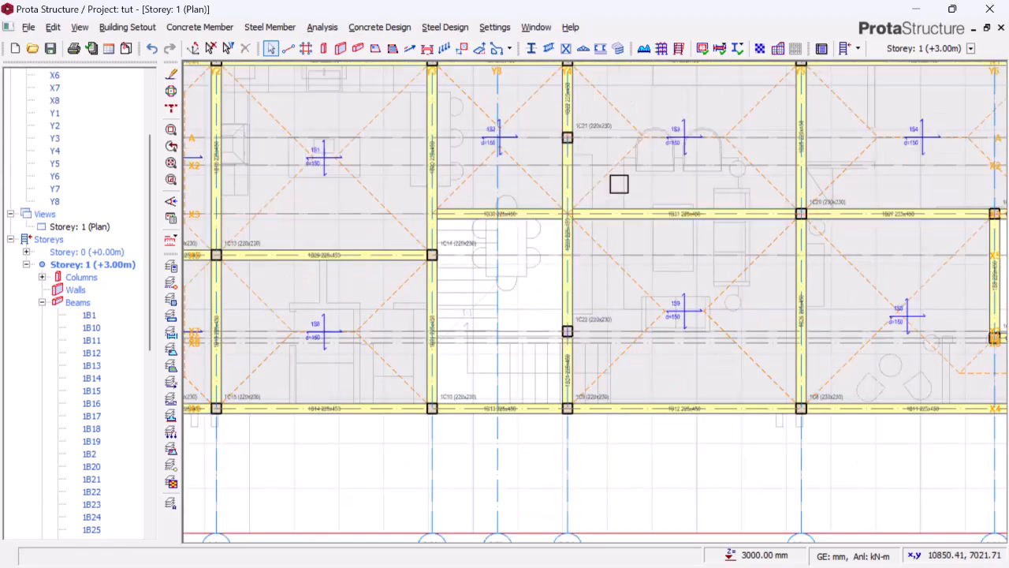
click(604, 181)
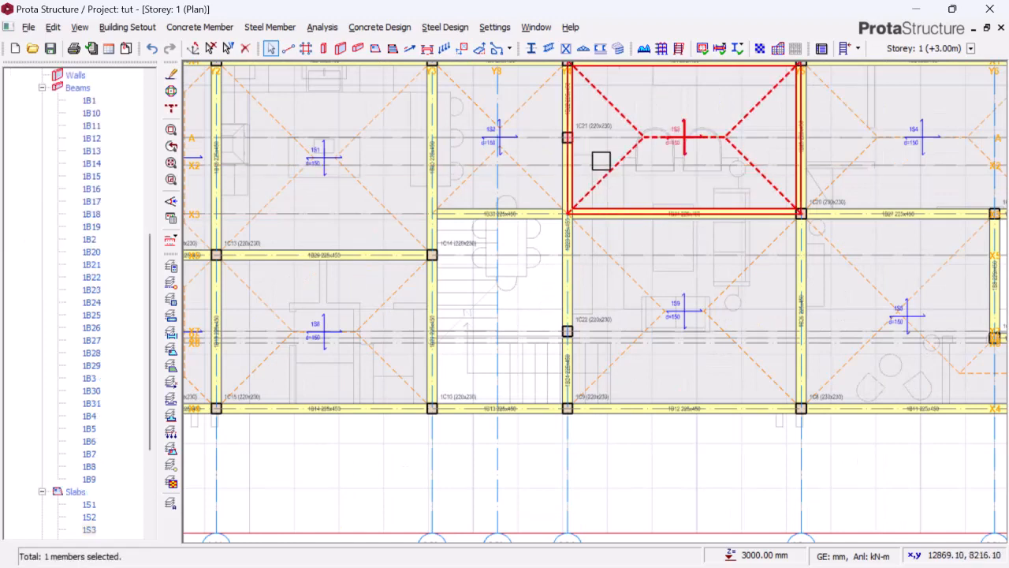
right_click(629, 169)
click(655, 173)
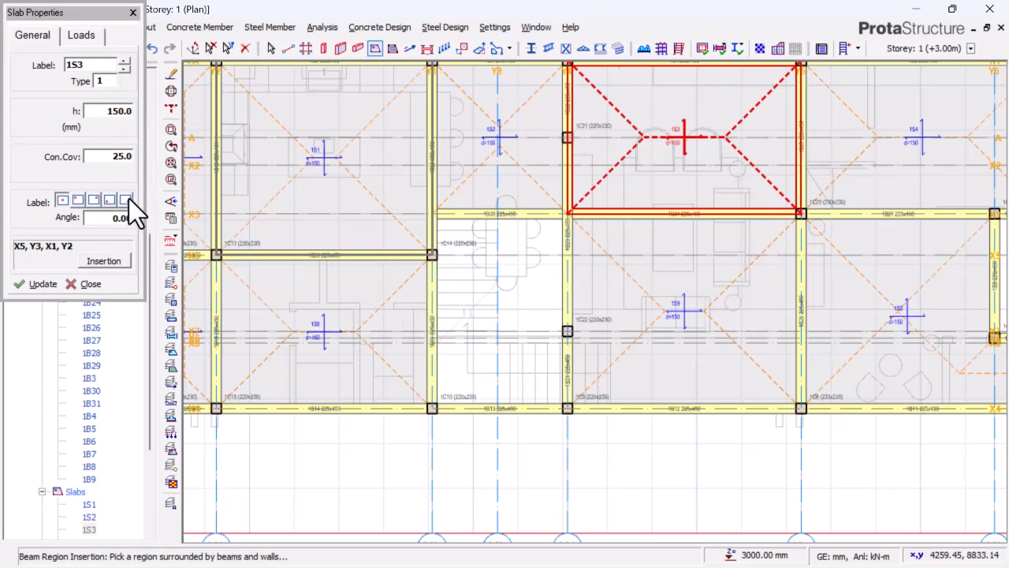
click(101, 263)
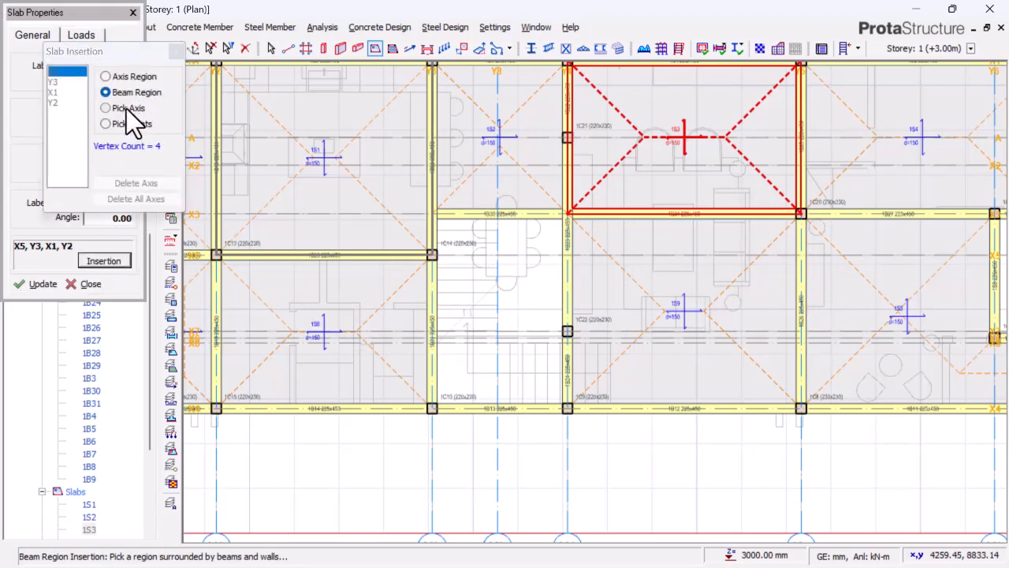
click(124, 109)
scroll(543, 303, up, 2)
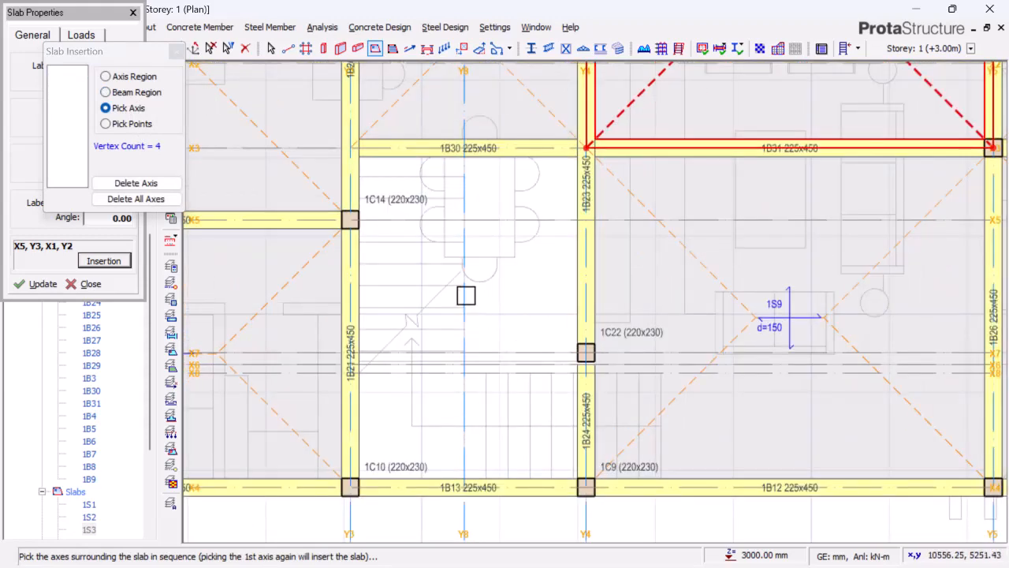
Step: Insert a 150 mm slab beside the staircase opening, bounded by axes Y8, X3, Y4 and X8
click(466, 296)
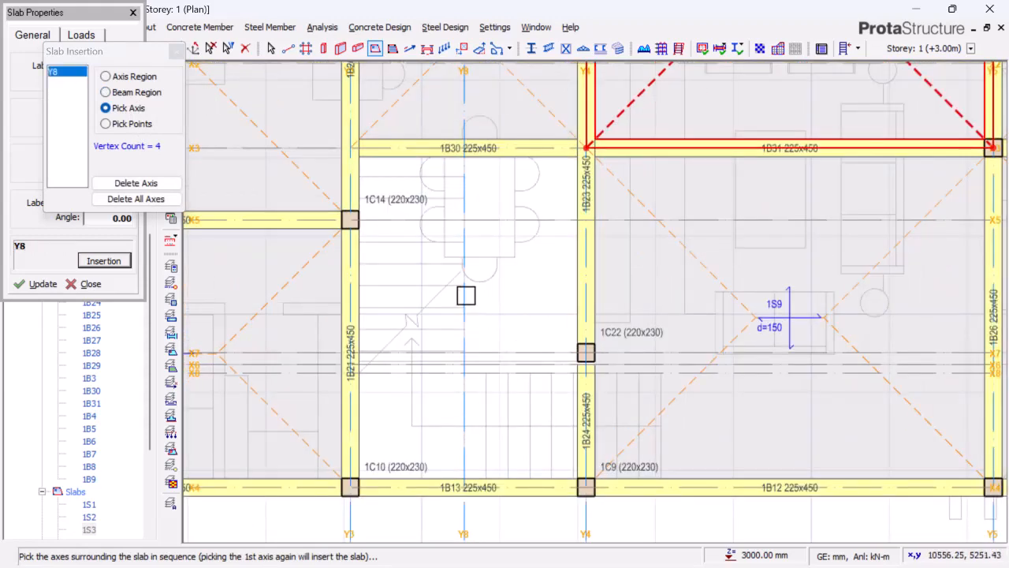
click(532, 149)
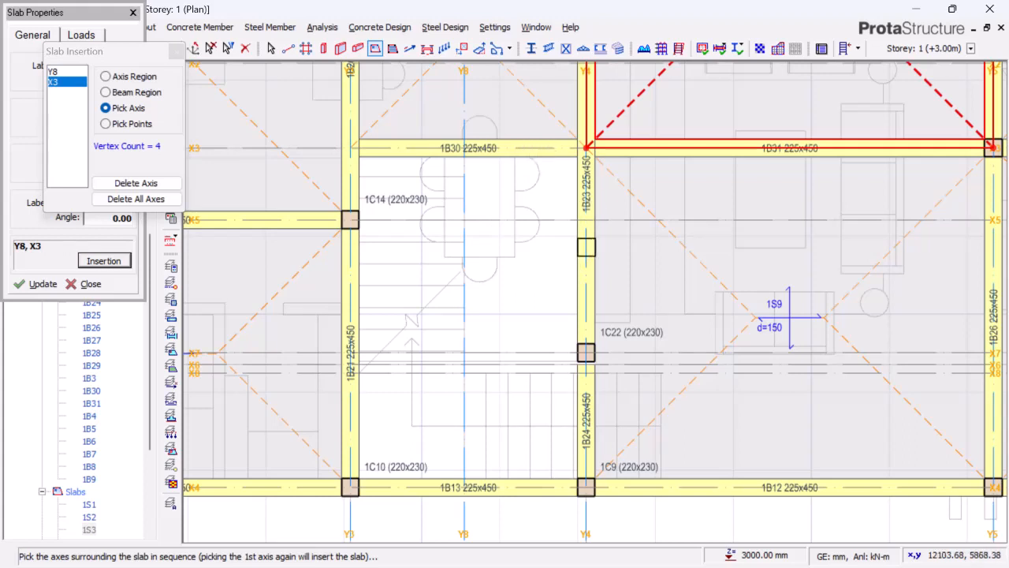
click(586, 247)
scroll(560, 390, up, 2)
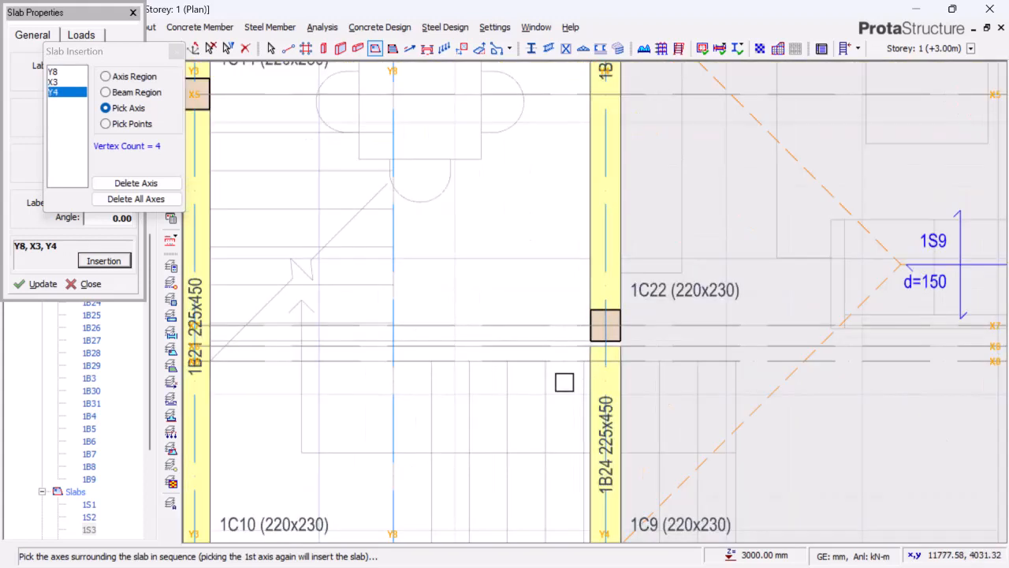
click(632, 363)
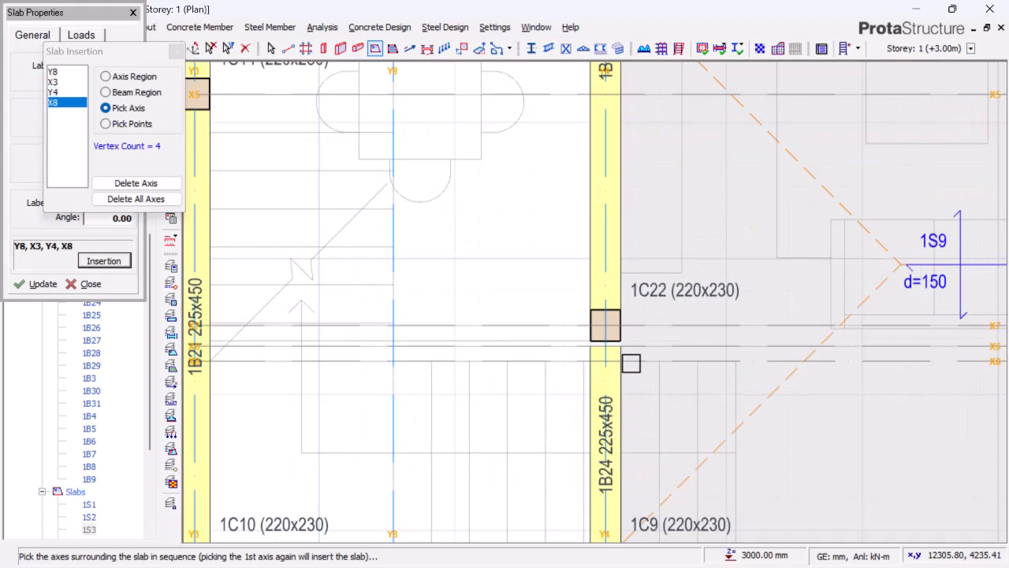
click(392, 302)
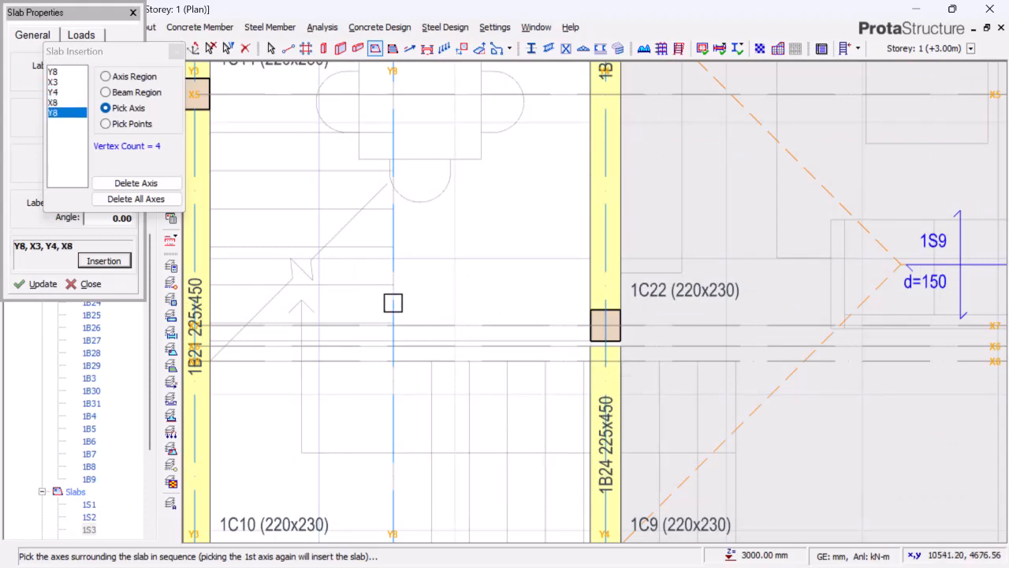
scroll(471, 347, down, 3)
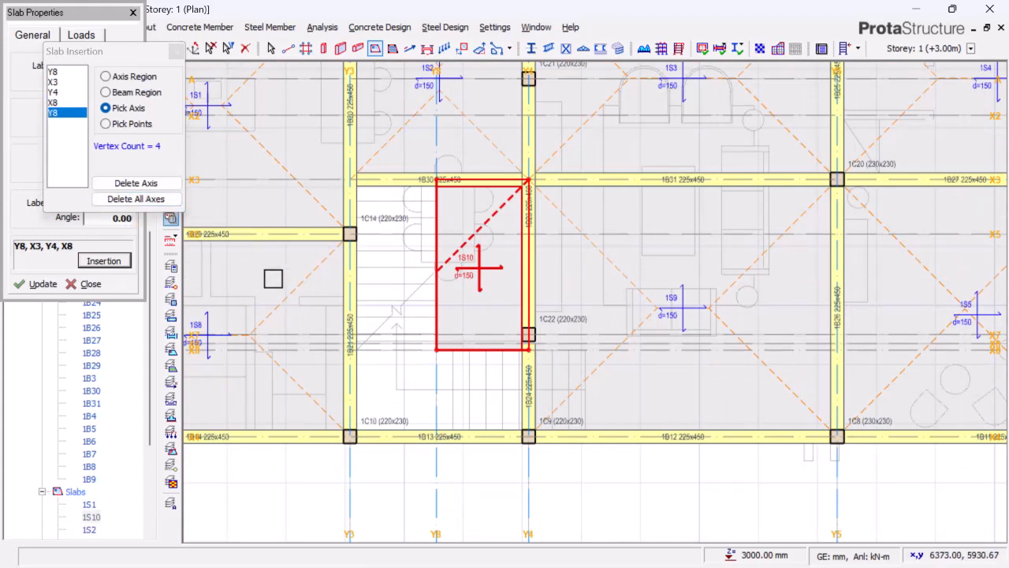
key(Escape)
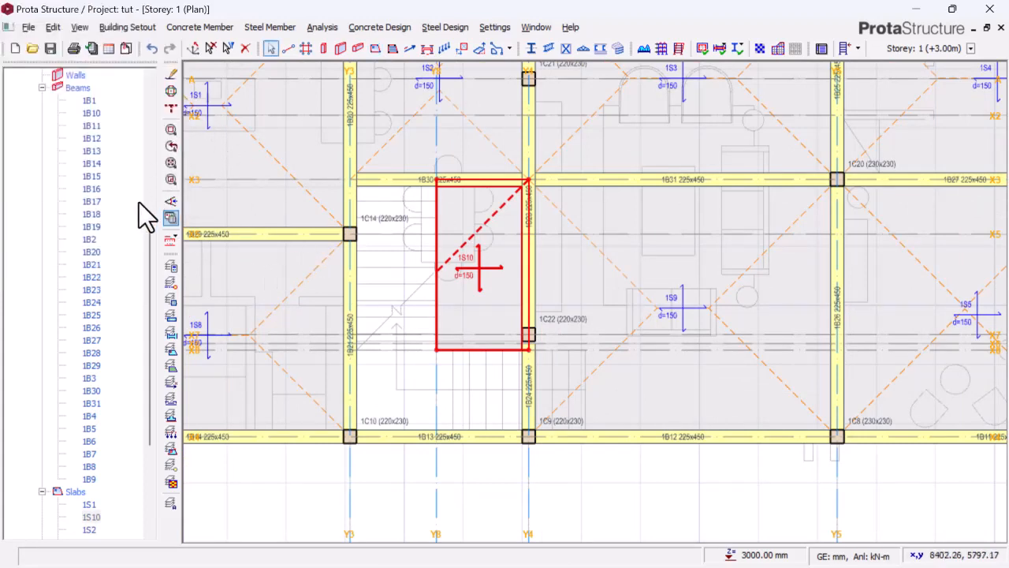
Step: Review the storey 1 slab layout around the staircase opening and the open bay between Y6 and Y7
scroll(422, 244, down, 2)
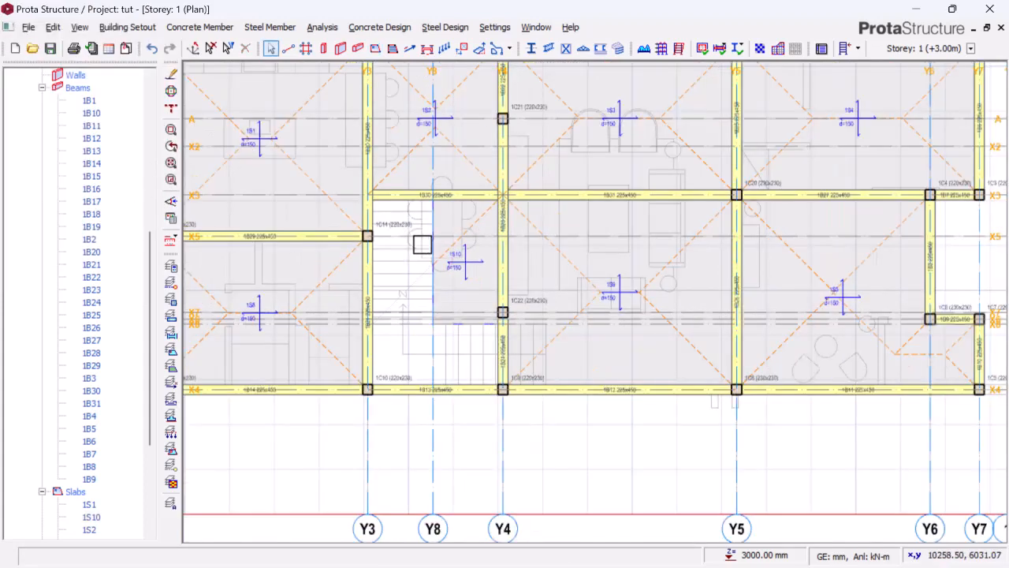
scroll(474, 366, down, 1)
scroll(412, 254, up, 1)
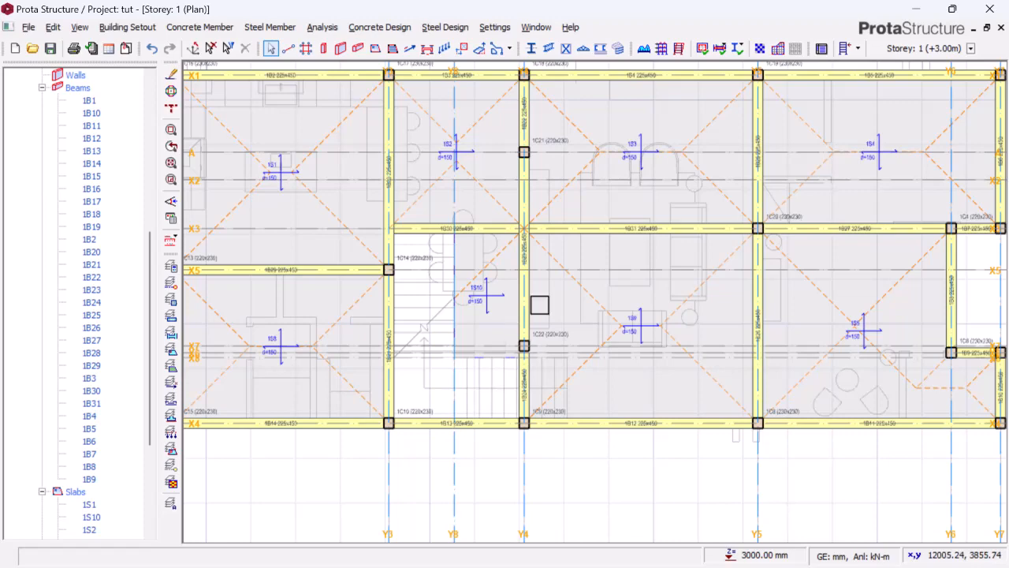
scroll(587, 234, down, 1)
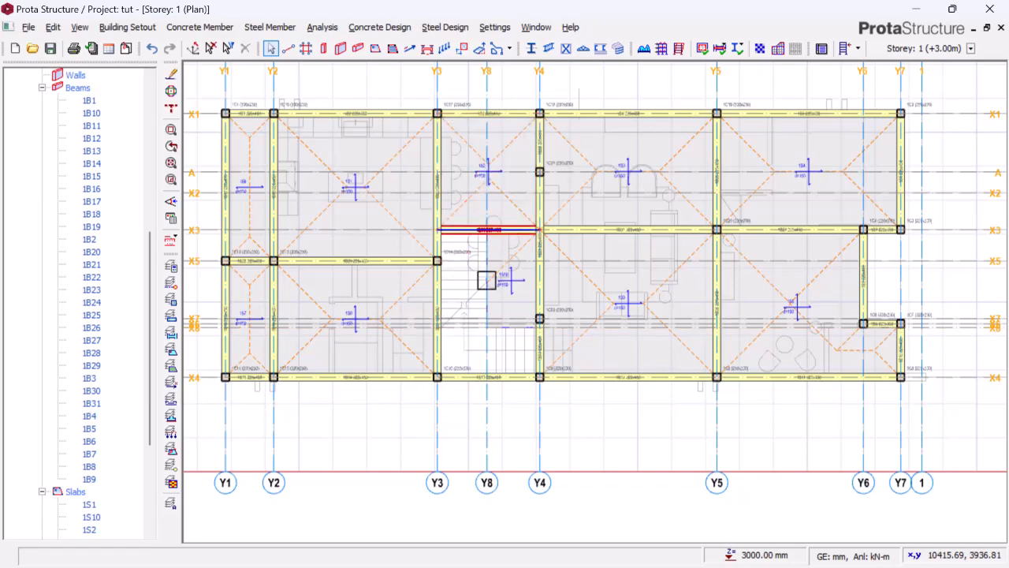
scroll(537, 339, down, 1)
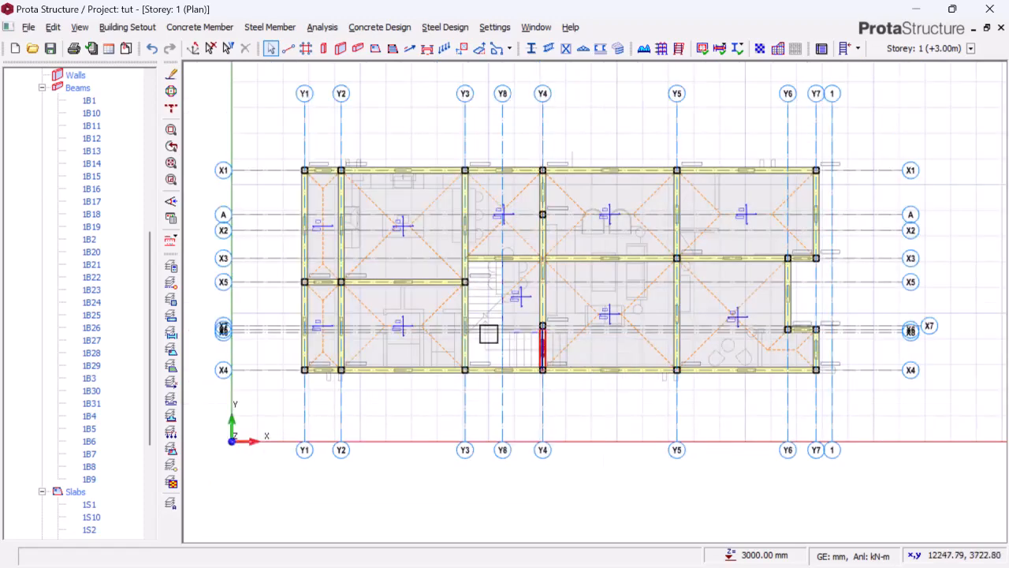
scroll(385, 312, down, 2)
scroll(651, 308, up, 2)
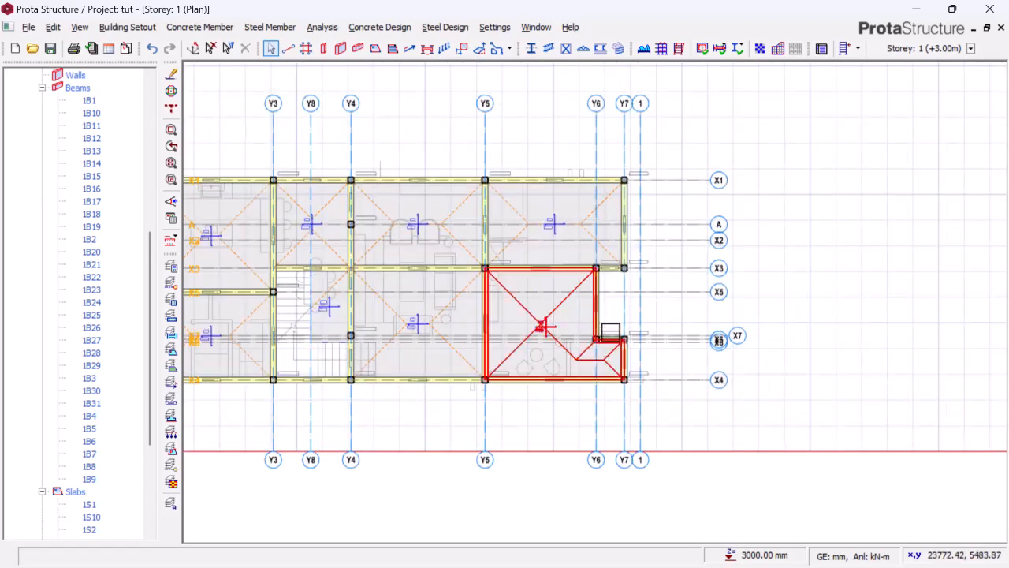
scroll(615, 313, up, 1)
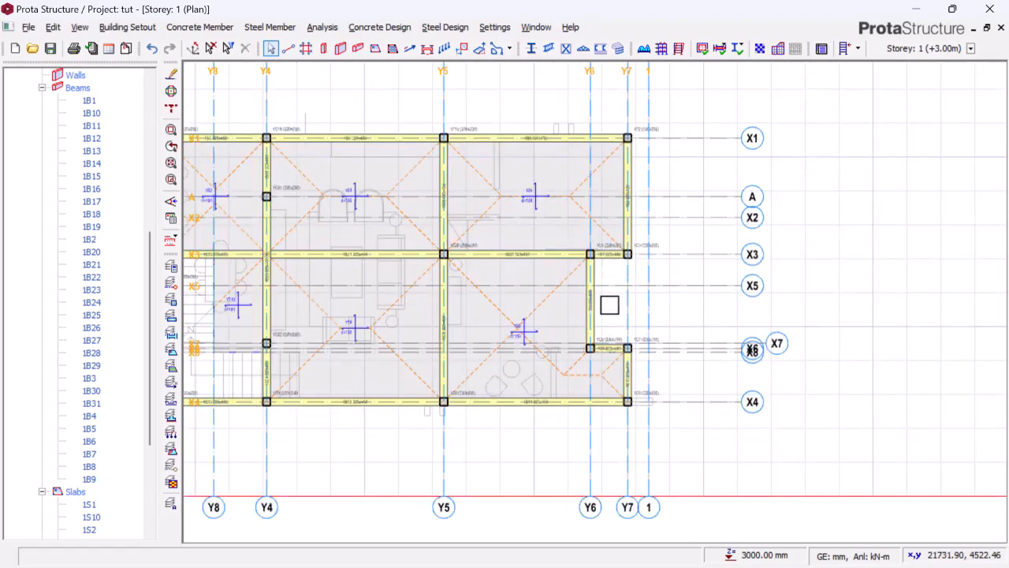
scroll(666, 314, down, 3)
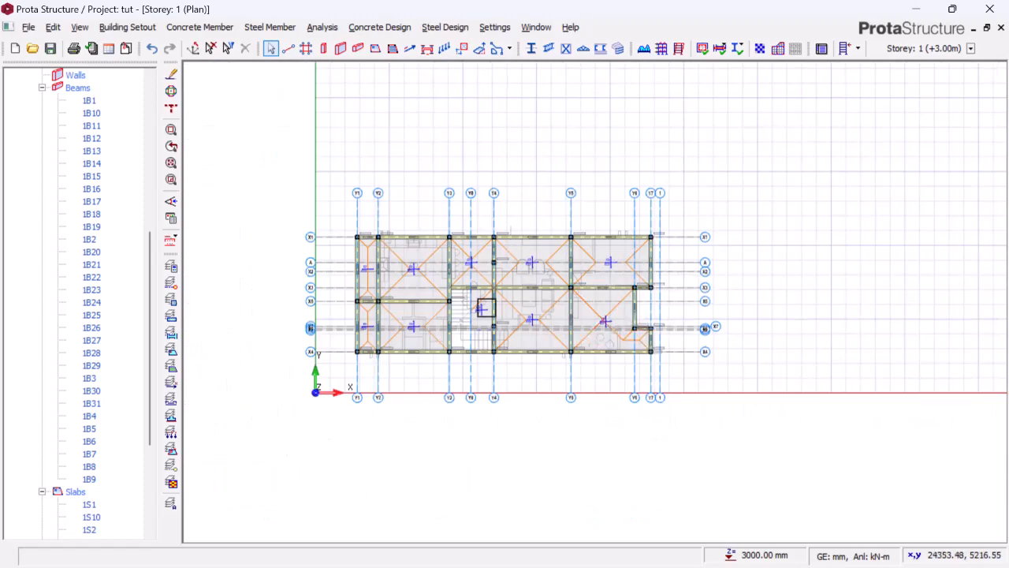
scroll(486, 307, up, 3)
scroll(824, 326, up, 2)
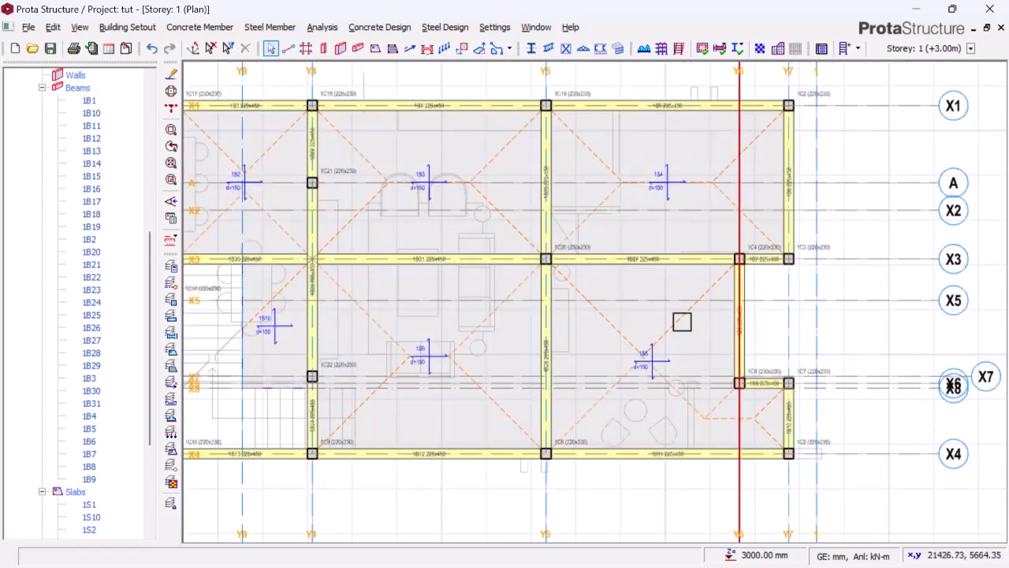
click(741, 319)
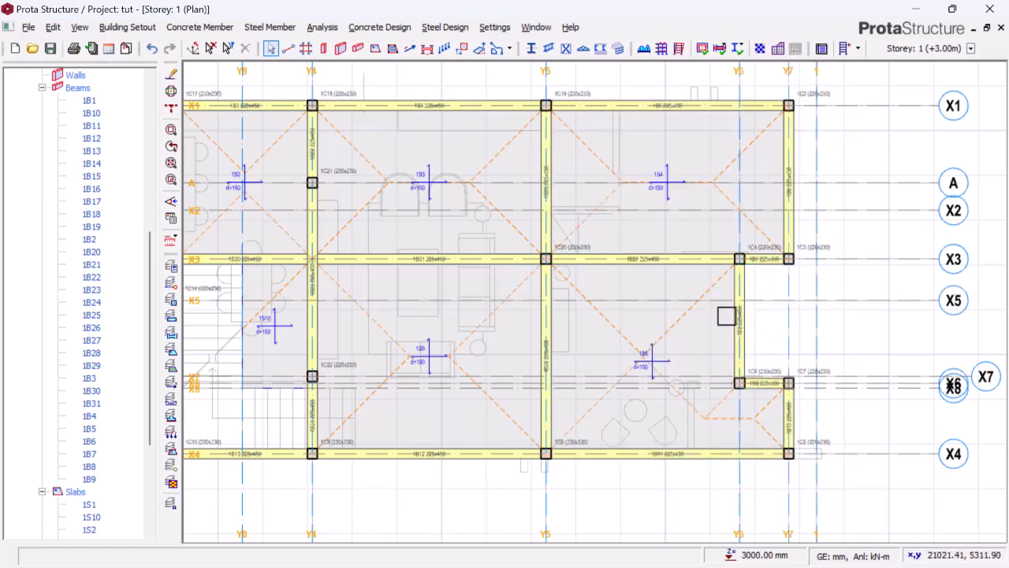
scroll(757, 305, down, 3)
scroll(769, 297, up, 3)
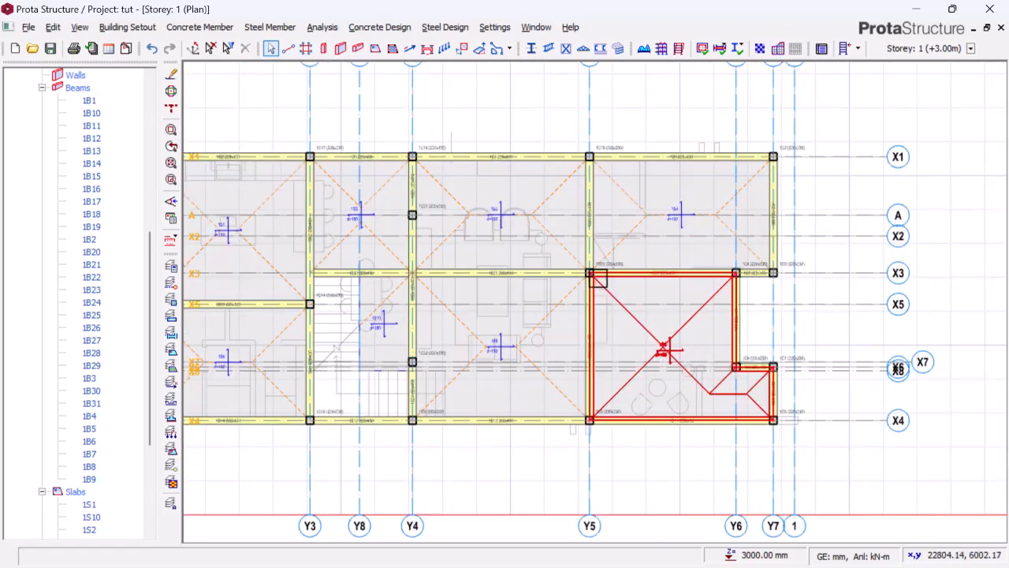
scroll(637, 281, down, 1)
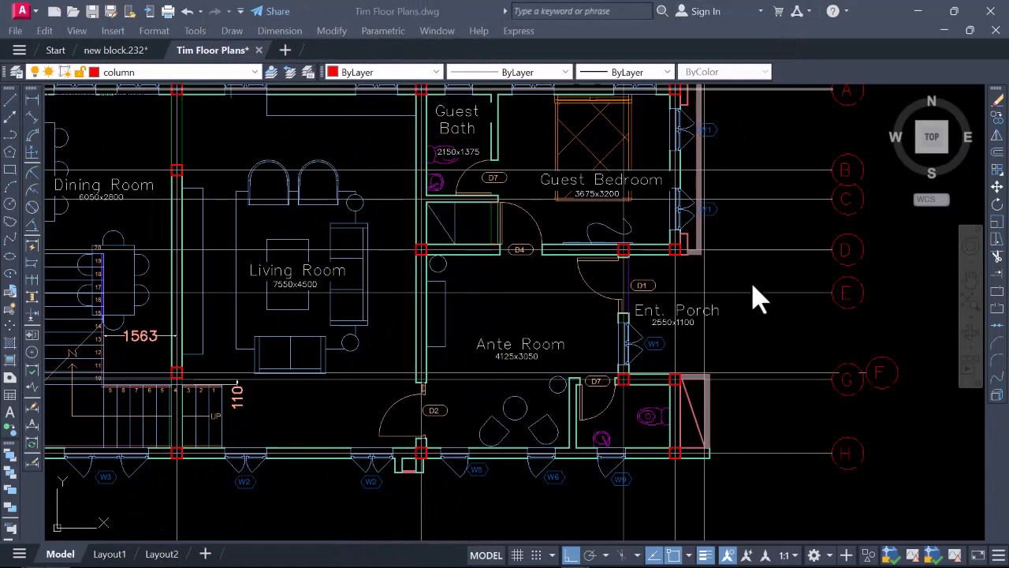
Step: Switch to the AutoCAD floor plan and examine the entrance porch and the projecting edges around the guest bedroom
scroll(665, 317, up, 3)
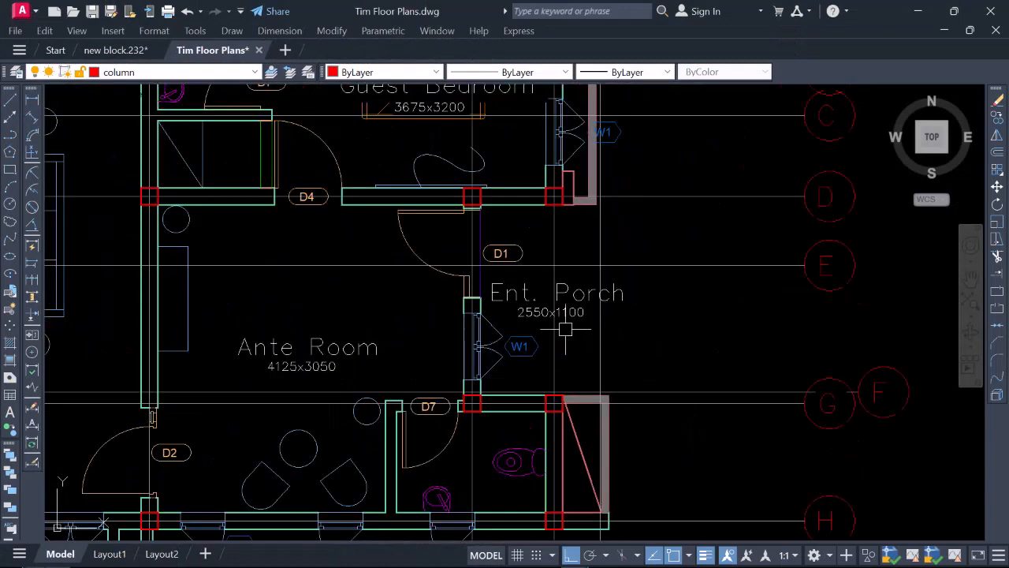
scroll(500, 311, down, 2)
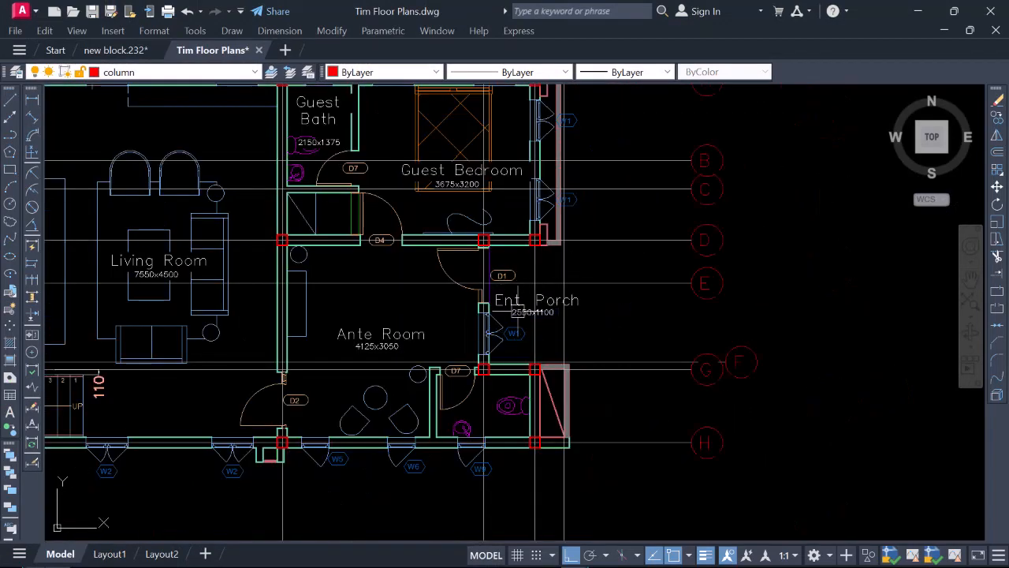
scroll(503, 442, down, 2)
scroll(507, 264, up, 4)
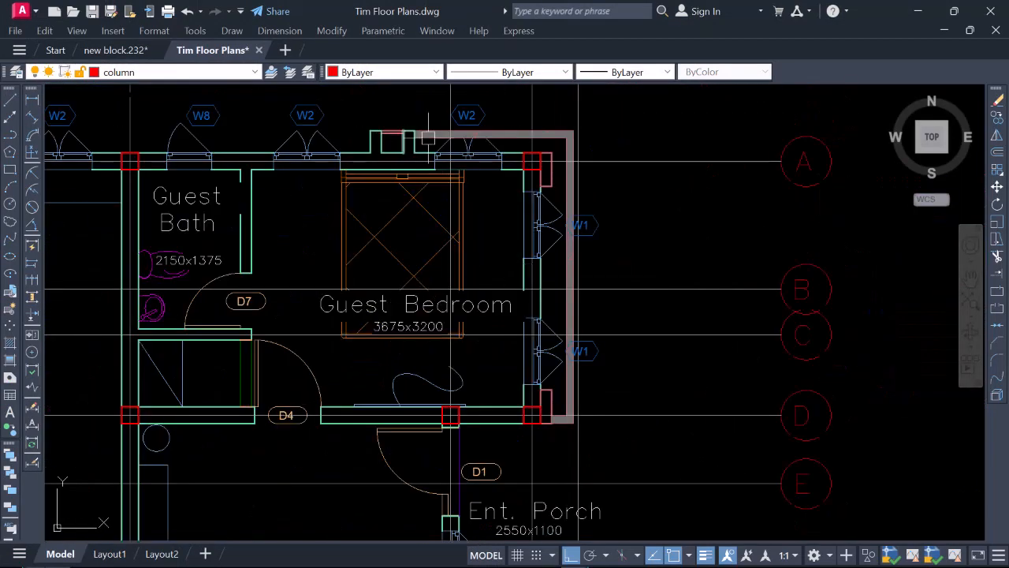
scroll(584, 166, down, 3)
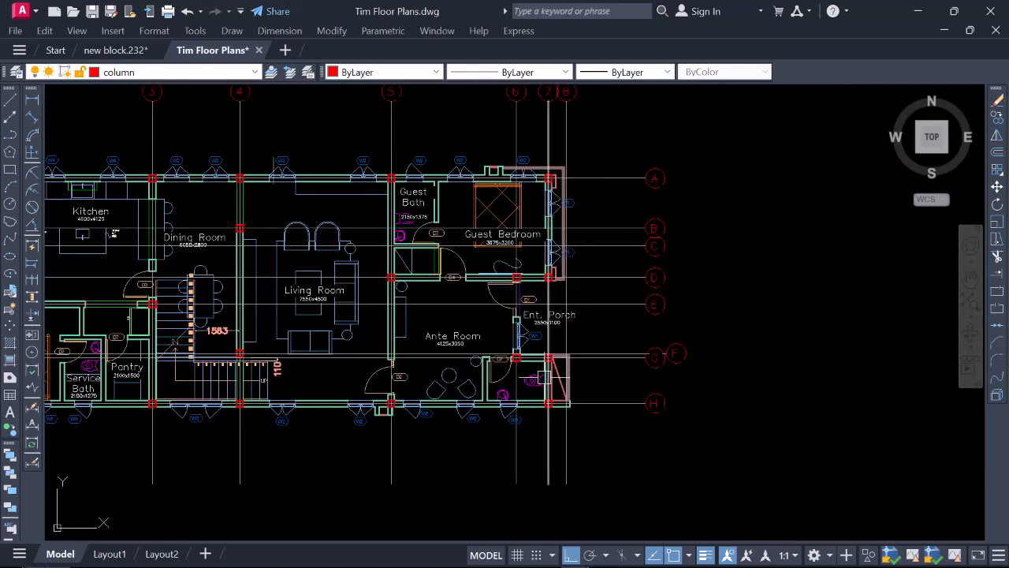
scroll(575, 352, up, 3)
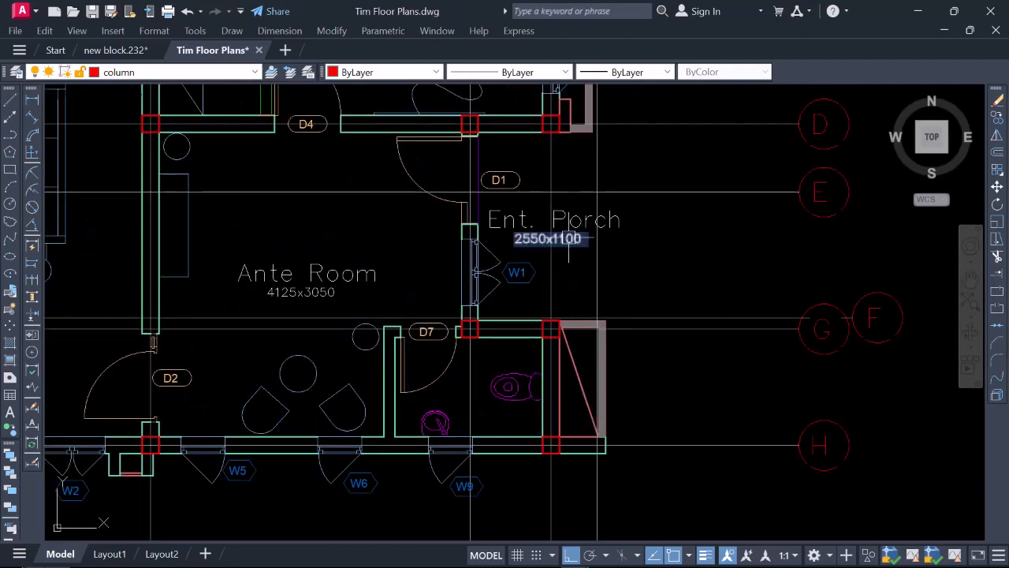
Step: Examine the SET OUT area beside the bedroom on the first floor plan, including its bounding walls and nearby grid lines
scroll(390, 260, down, 4)
scroll(489, 276, down, 2)
scroll(701, 252, up, 4)
scroll(623, 260, up, 2)
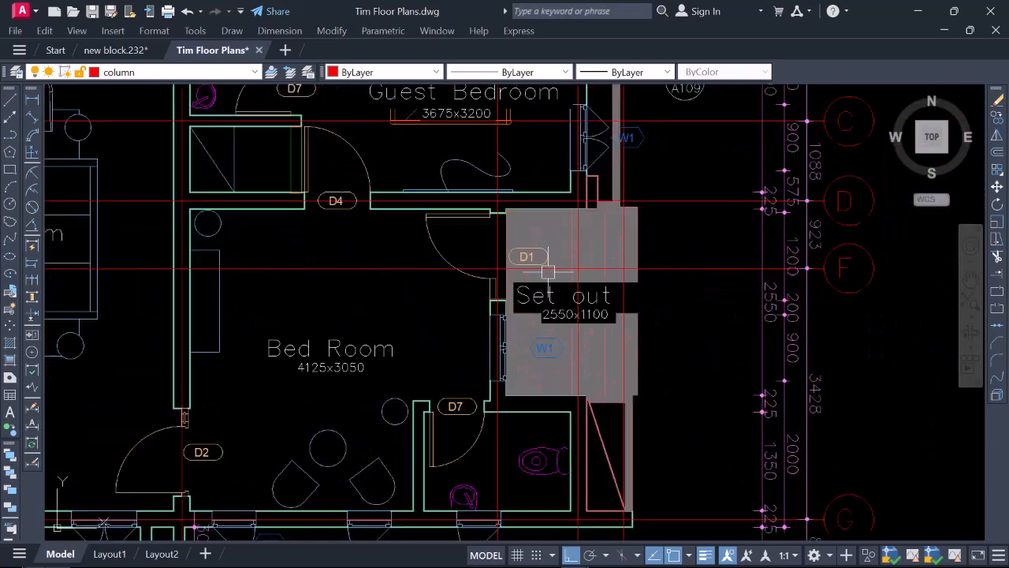
scroll(544, 272, up, 2)
scroll(581, 202, down, 3)
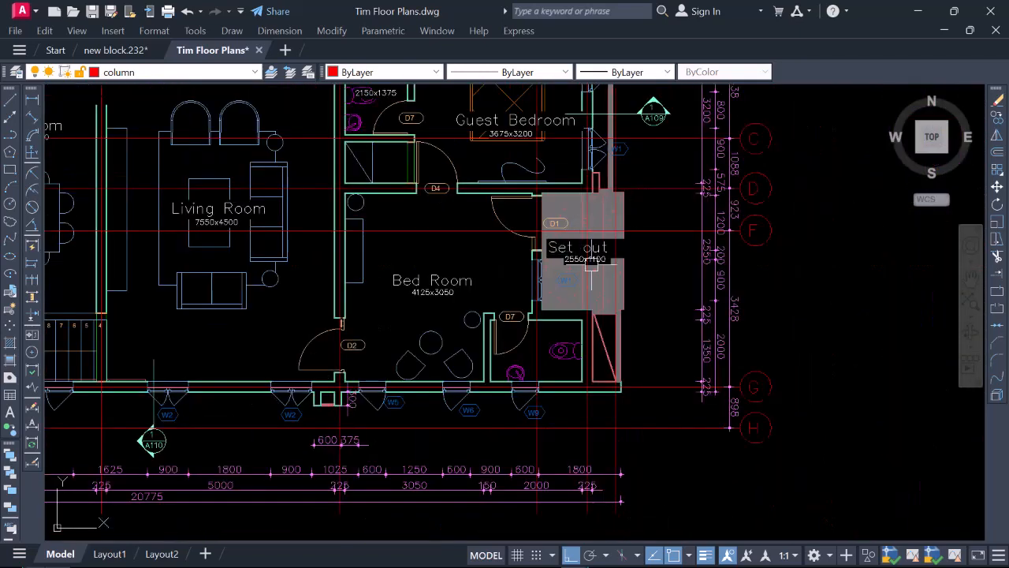
scroll(591, 265, up, 3)
scroll(552, 298, down, 1)
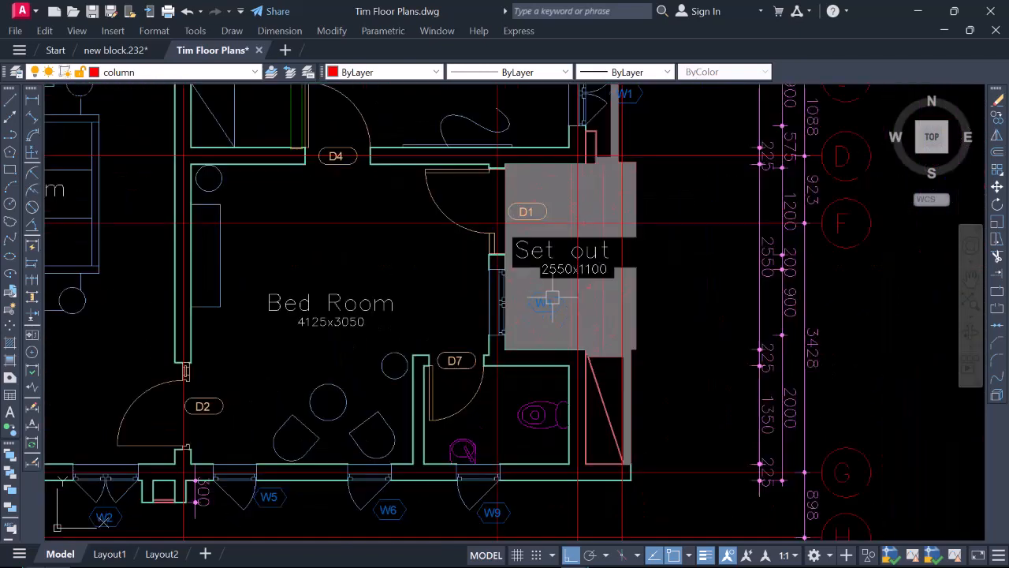
scroll(552, 298, down, 1)
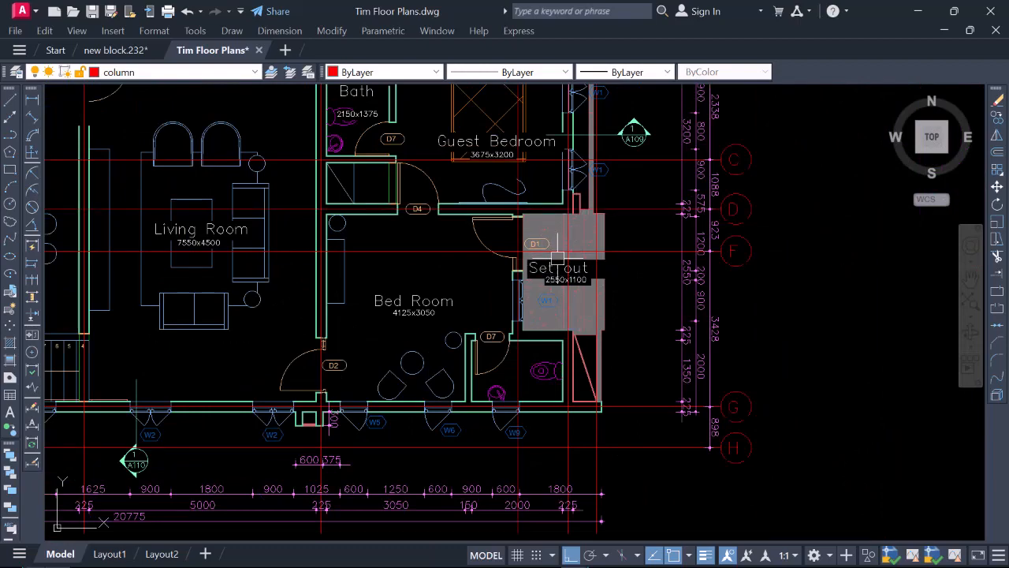
scroll(557, 257, down, 5)
scroll(363, 288, up, 5)
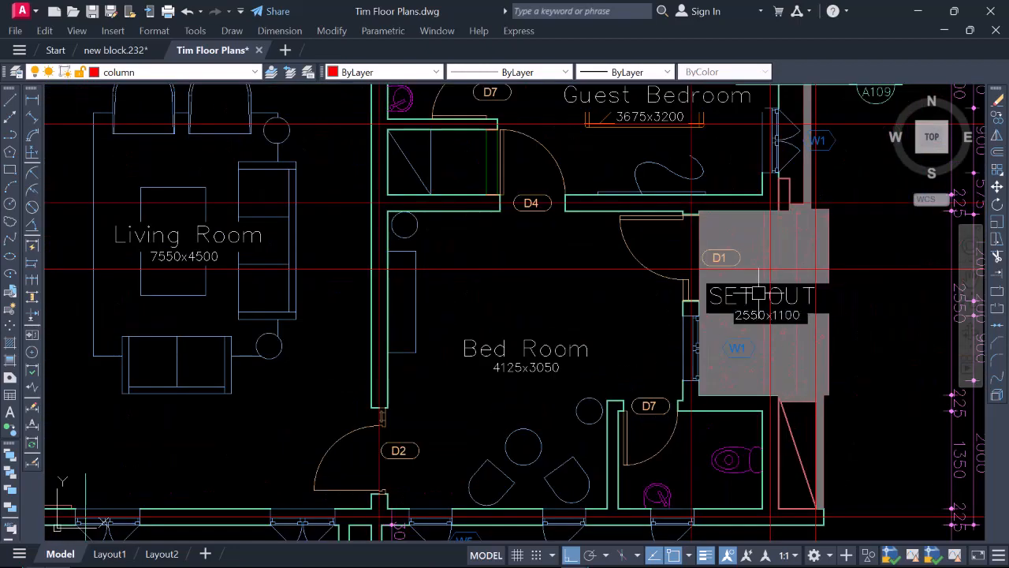
scroll(779, 298, down, 2)
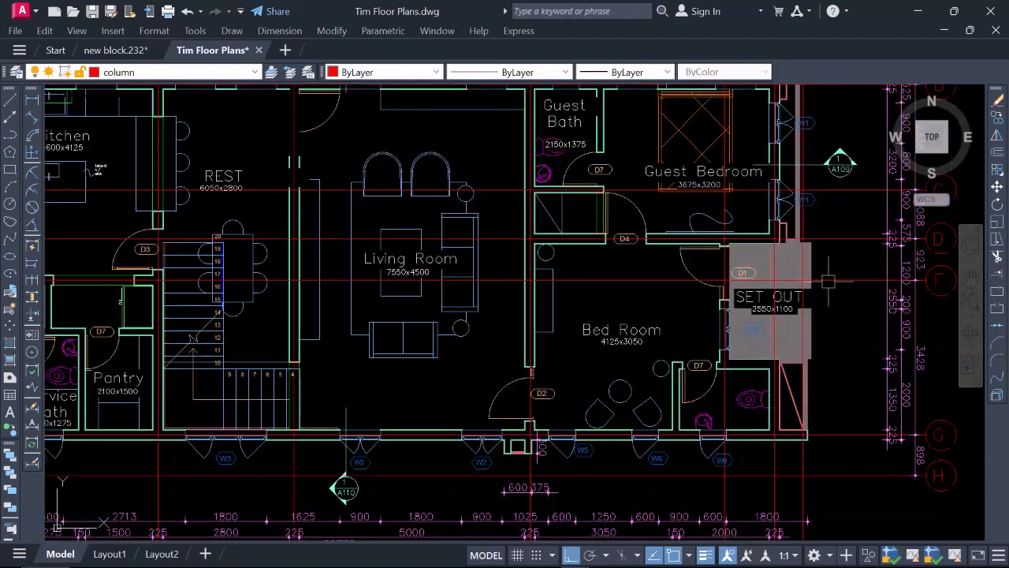
Step: Compare the entrance porch on the ground floor plan with the SET OUT area above it on the first floor plan
scroll(828, 281, down, 5)
scroll(653, 265, up, 5)
scroll(653, 266, down, 5)
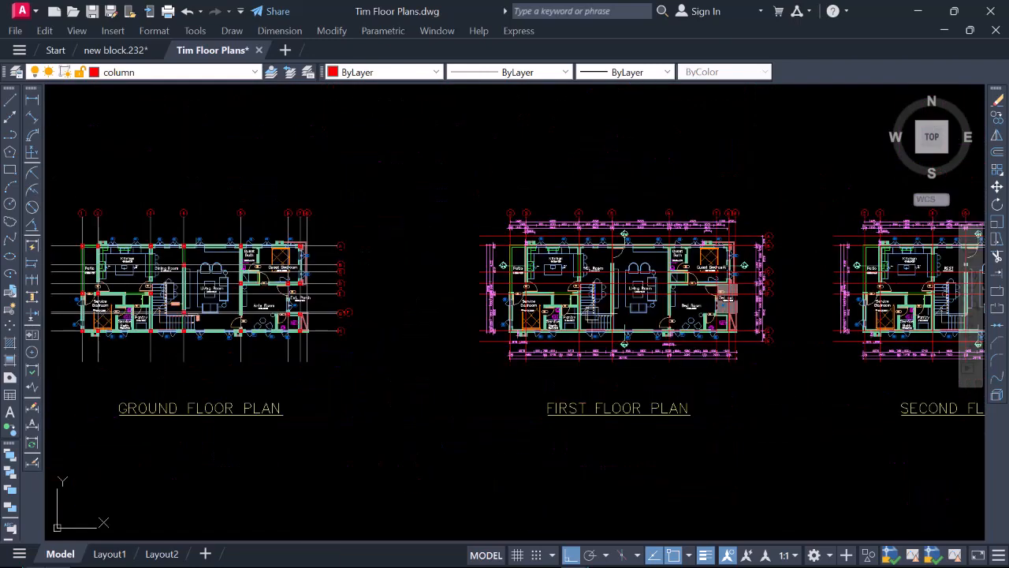
scroll(293, 275, up, 8)
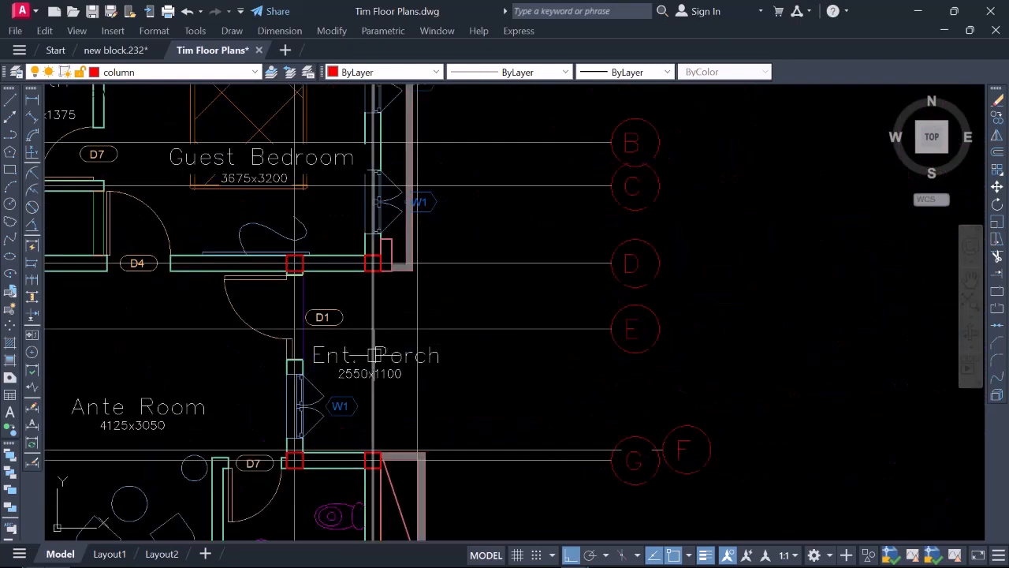
scroll(462, 218, down, 2)
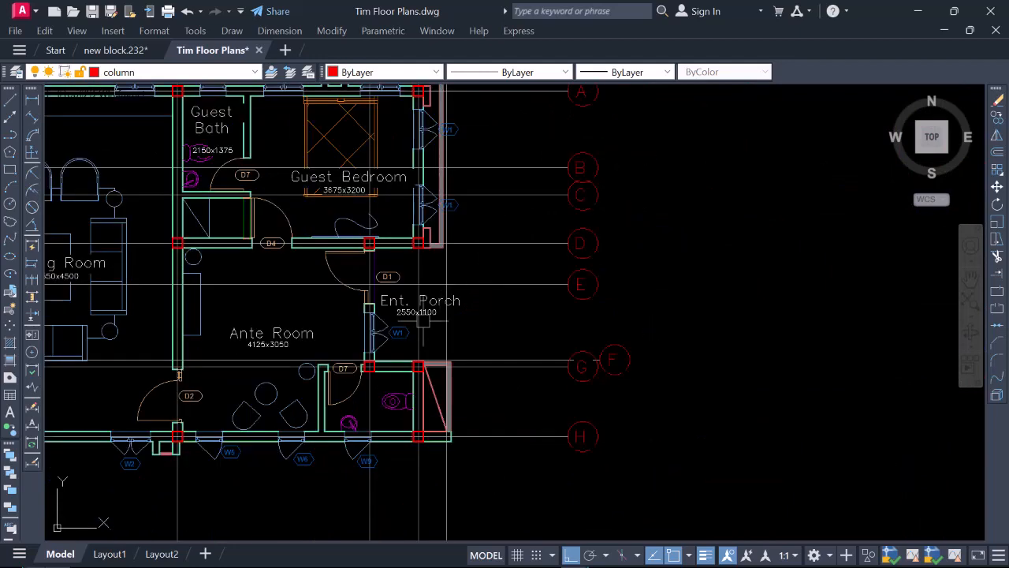
scroll(422, 284, up, 2)
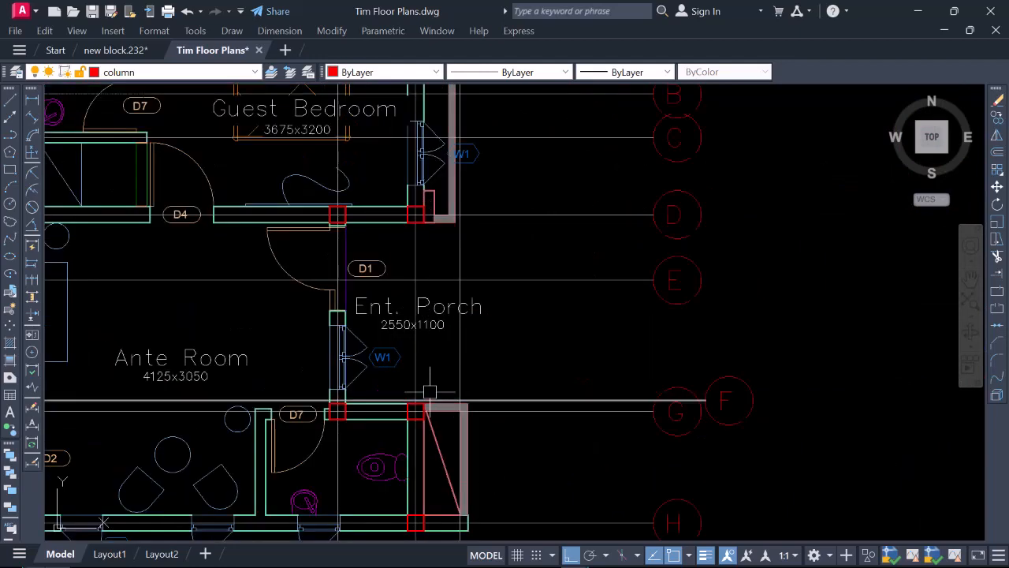
scroll(428, 283, down, 8)
scroll(845, 278, up, 5)
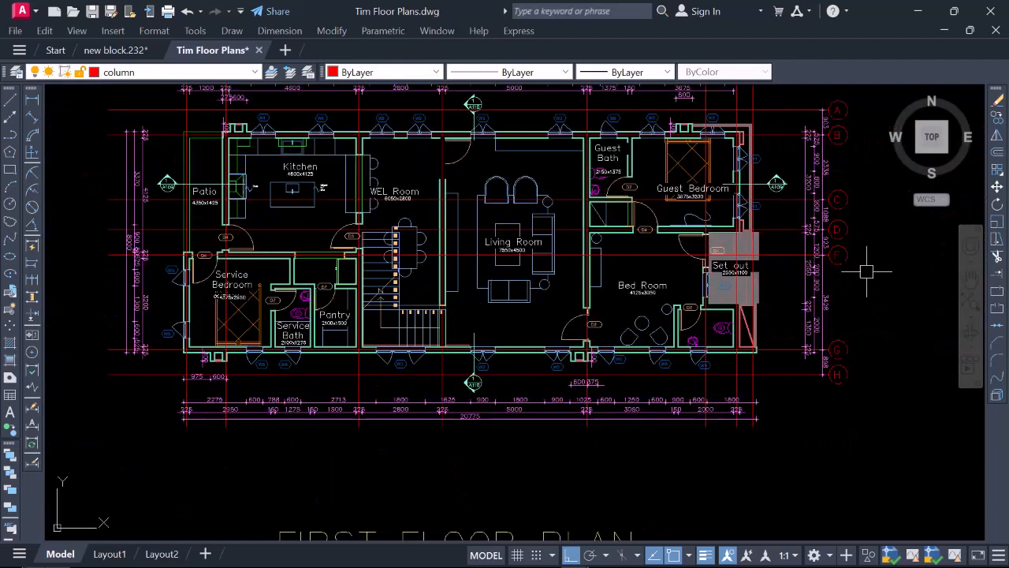
scroll(743, 264, up, 3)
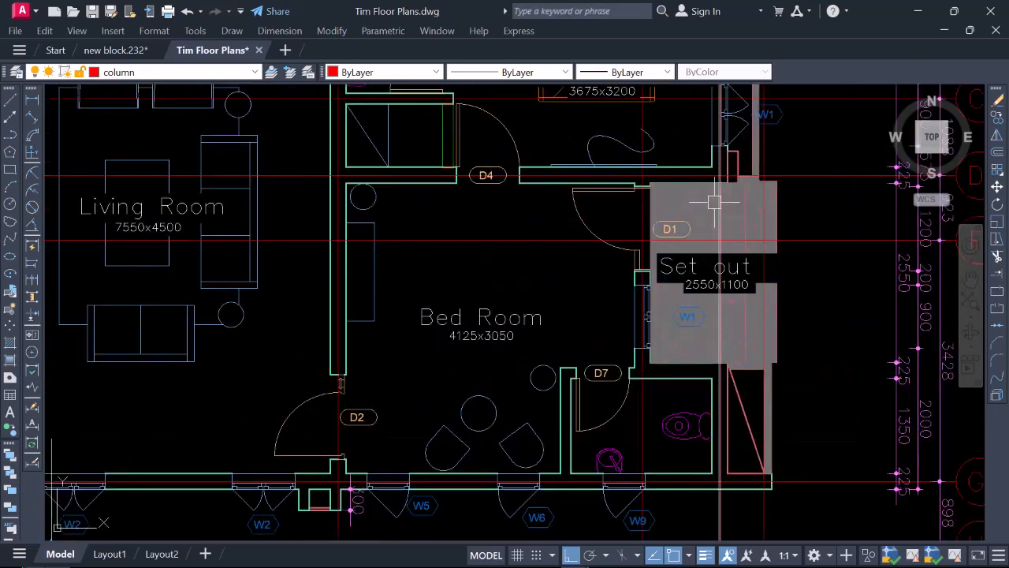
scroll(661, 202, down, 5)
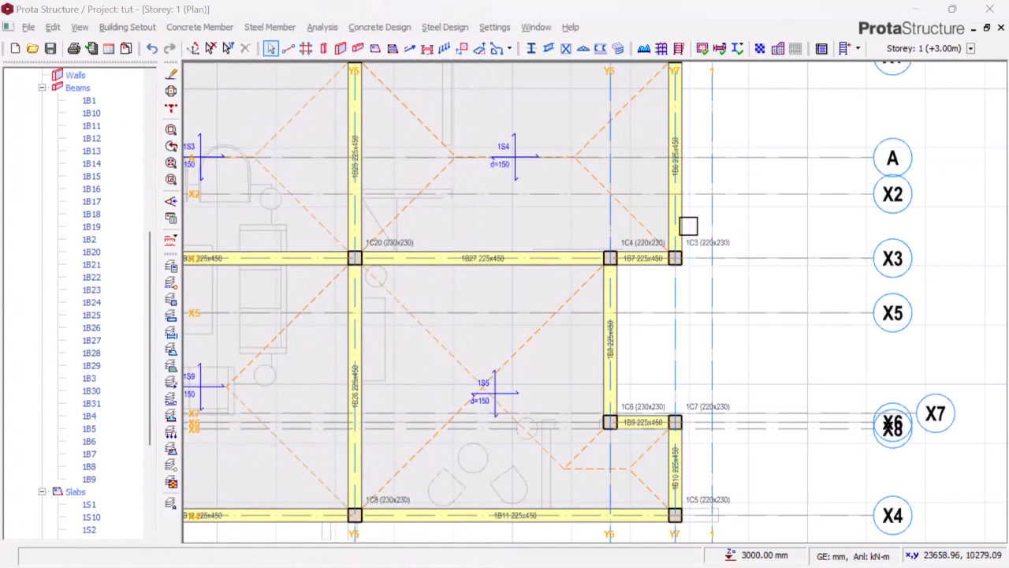
Step: Switch to ProtaStructure and insert a 225x450 mm beam along axis Y7 between X3 and X6, closing off the porch bay
scroll(702, 232, down, 3)
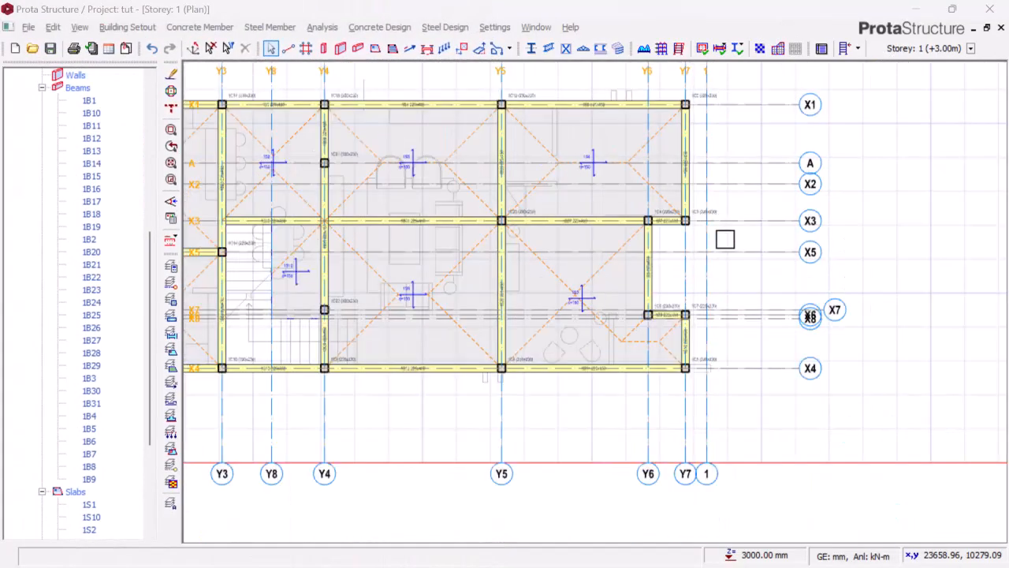
scroll(712, 244, up, 3)
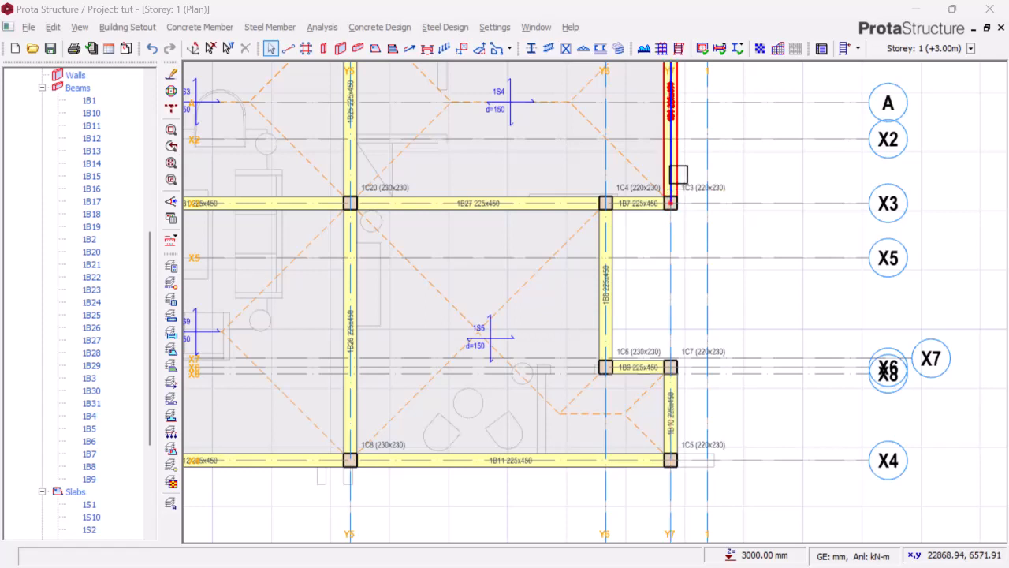
click(675, 151)
right_click(692, 149)
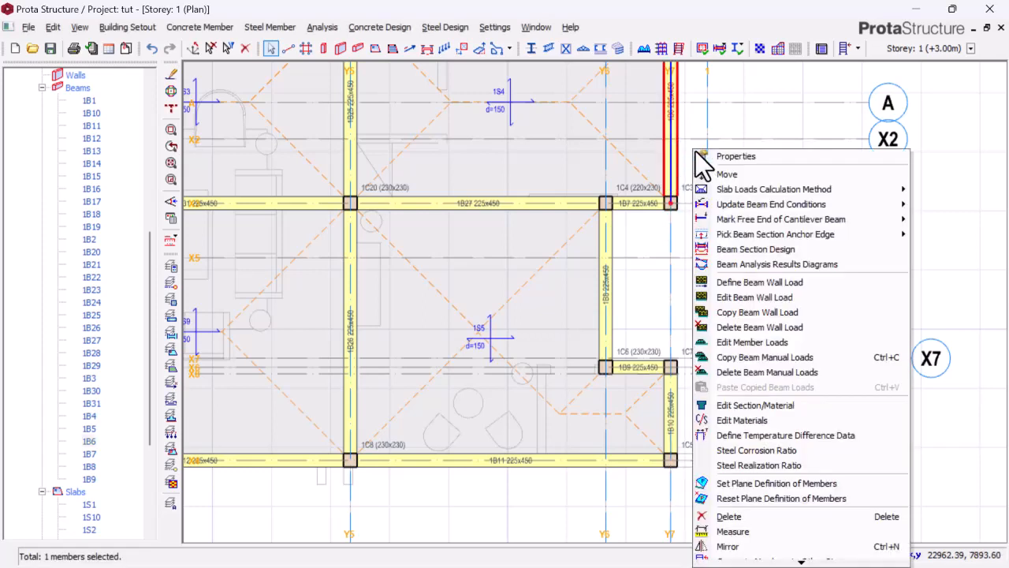
click(717, 155)
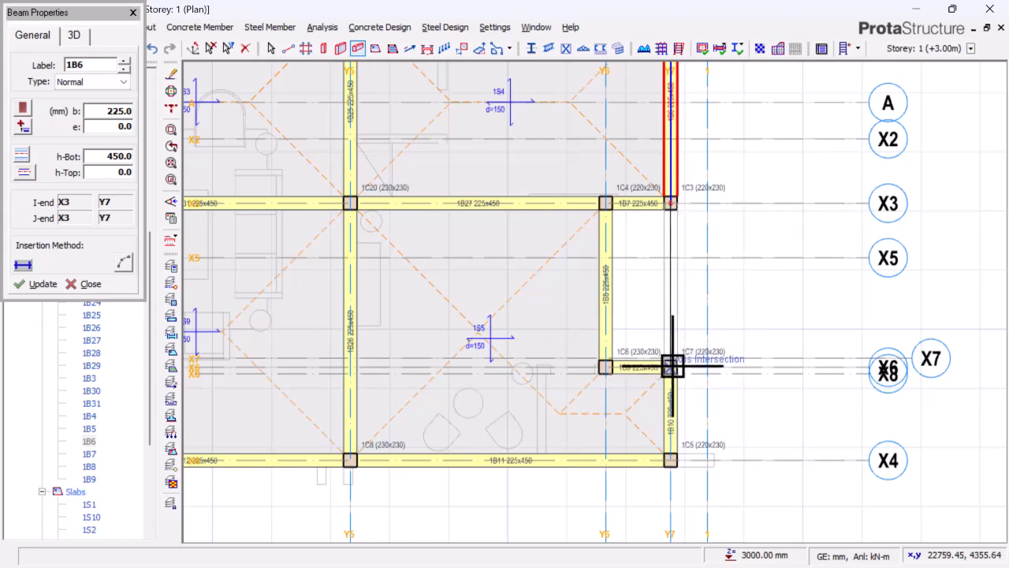
click(671, 366)
scroll(800, 248, down, 3)
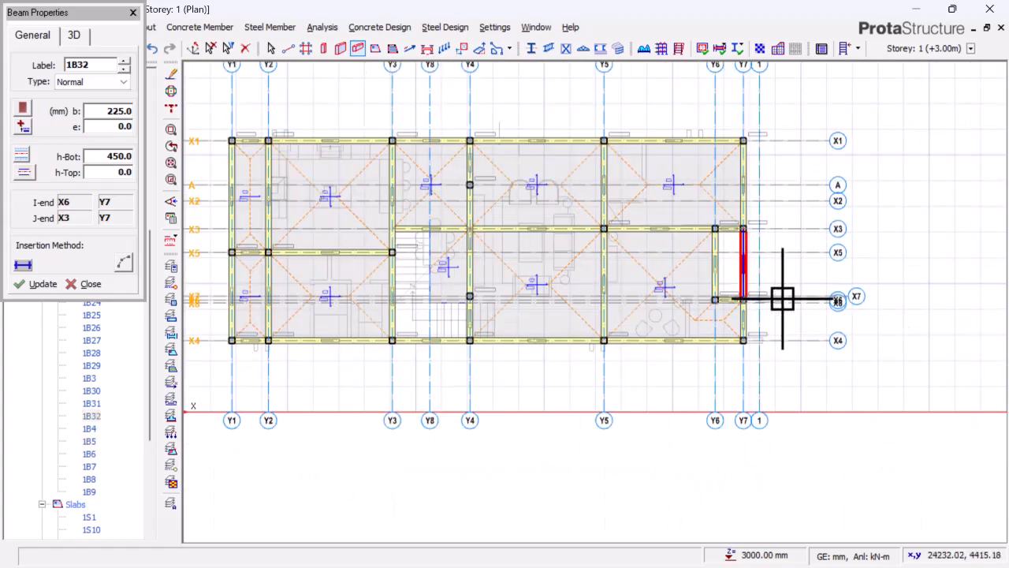
scroll(761, 266, up, 3)
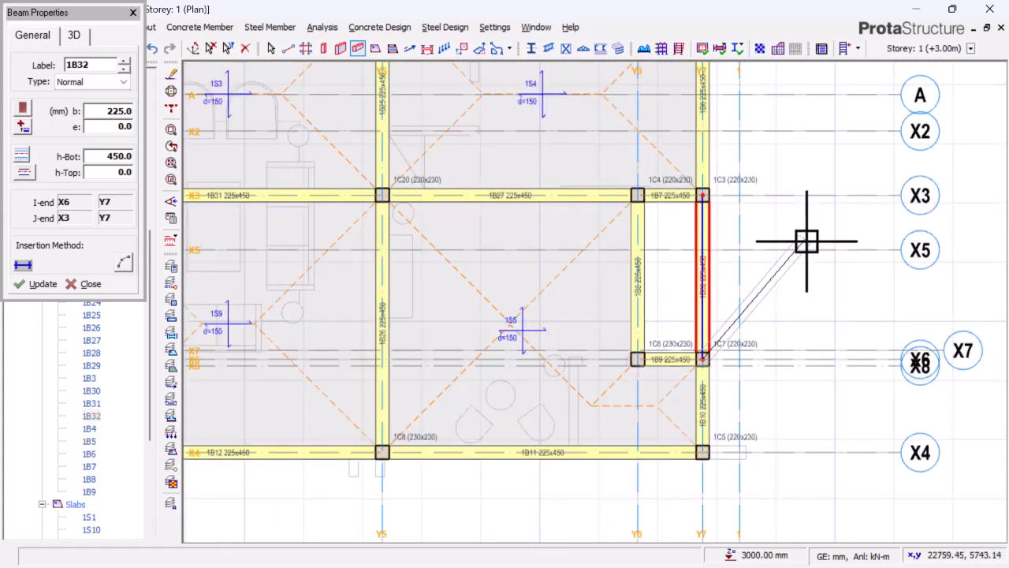
scroll(803, 240, down, 3)
scroll(803, 278, down, 1)
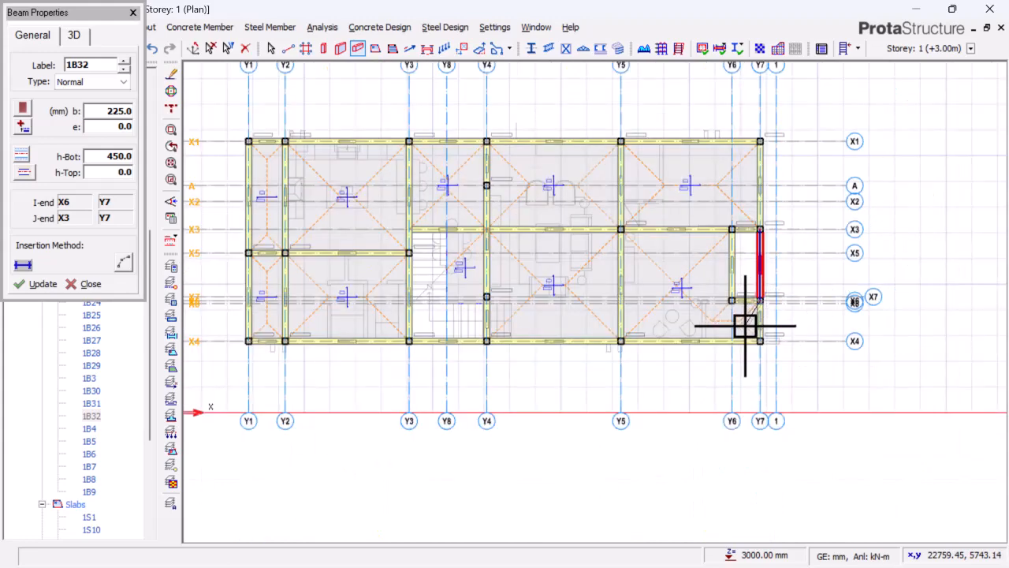
click(133, 13)
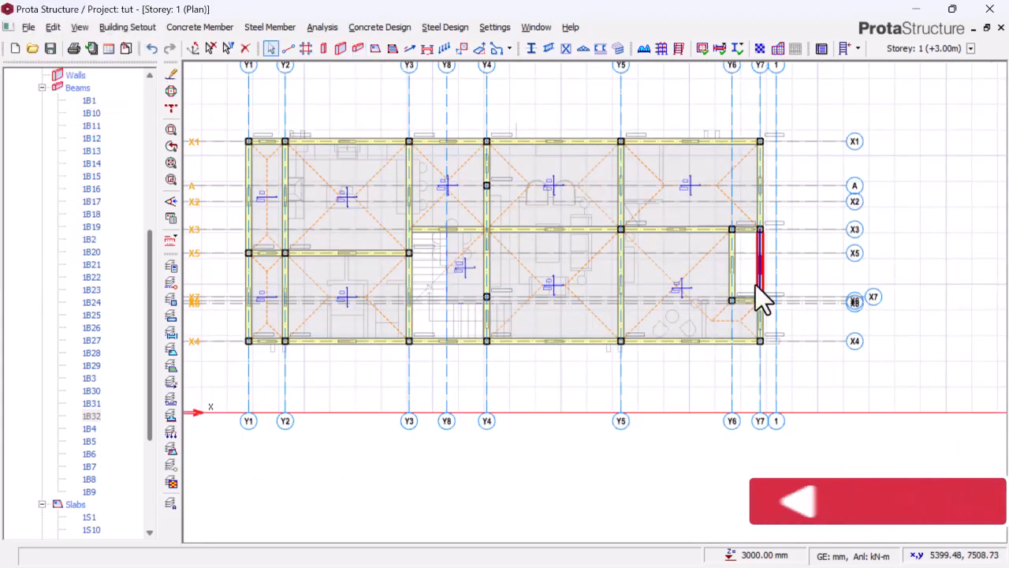
Step: Show storey 1 in 3D and inspect the beam spanning the porch opening between X3 and X6
scroll(111, 101, up, 4)
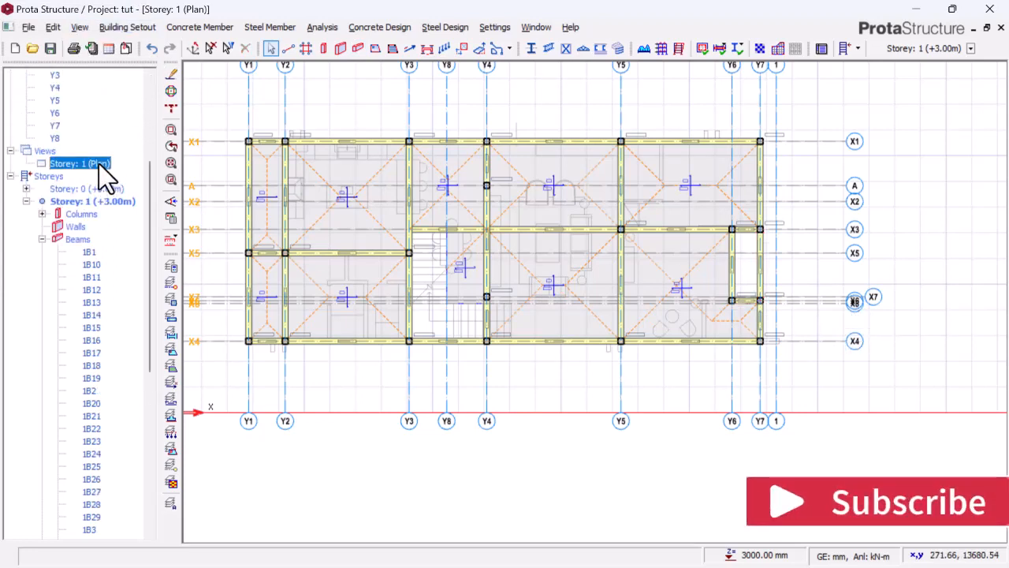
click(103, 173)
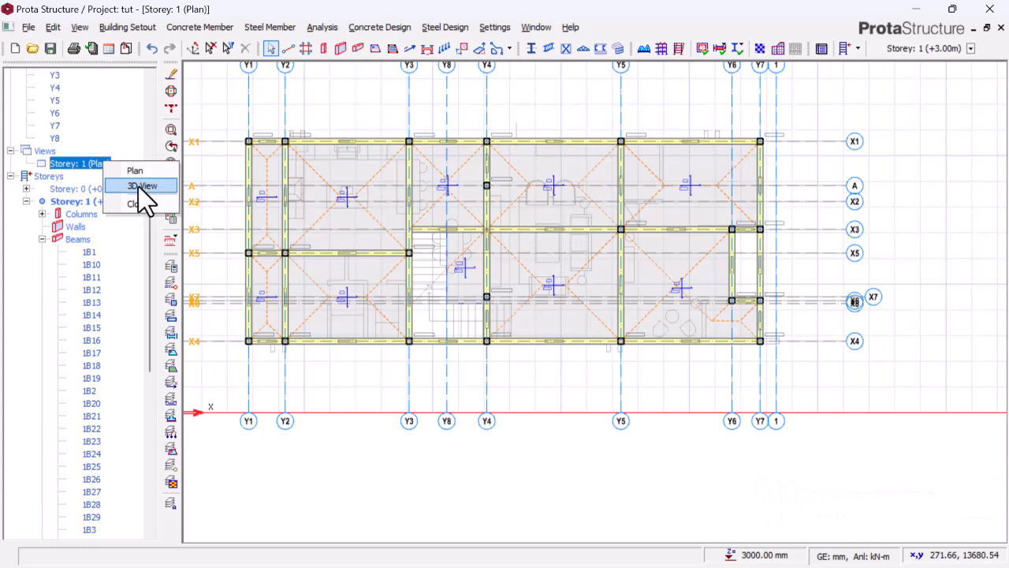
click(138, 186)
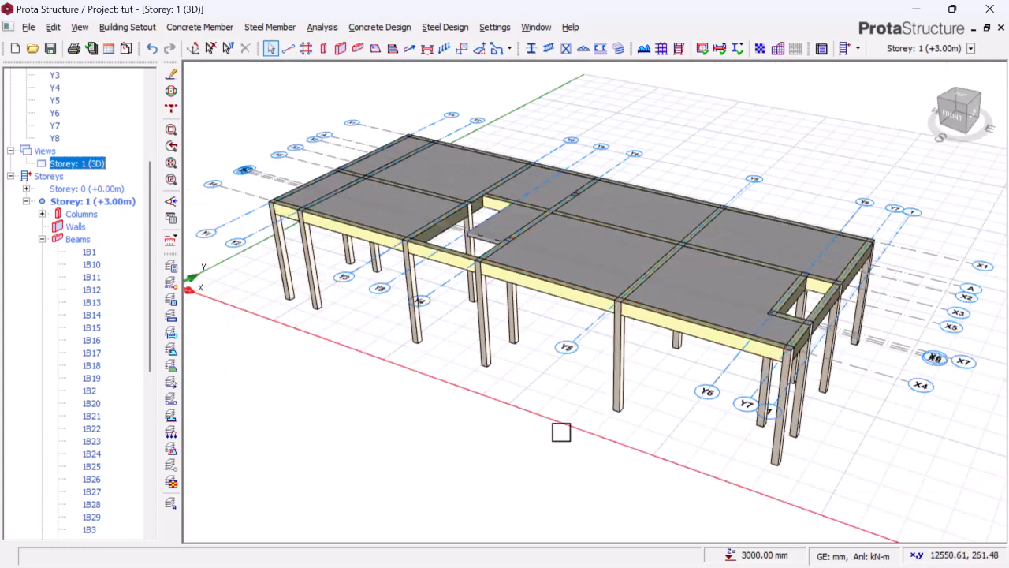
middle_drag(562, 432, 482, 389)
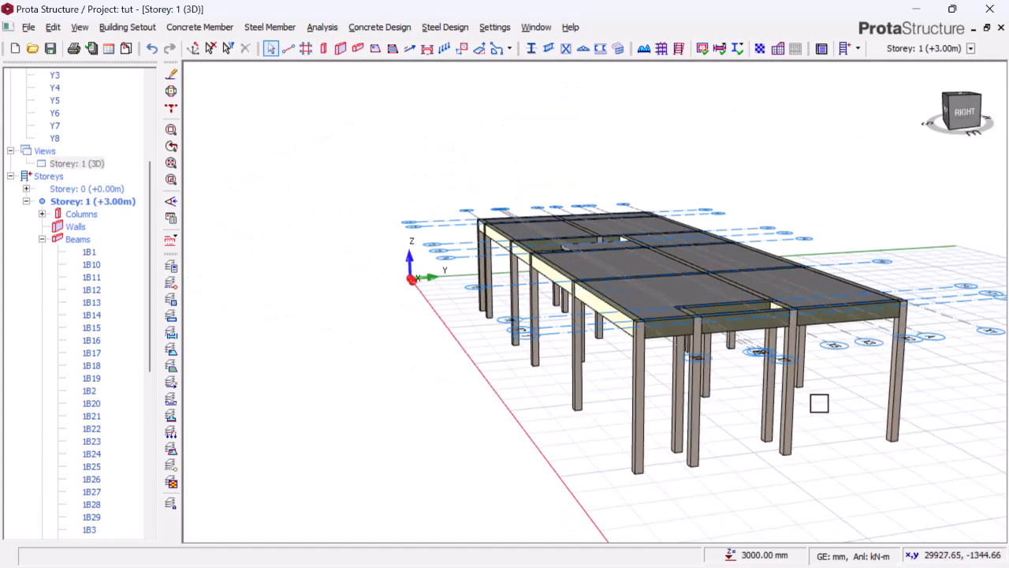
scroll(819, 403, up, 2)
scroll(775, 410, up, 1)
mouse_move(725, 408)
middle_down()
mouse_move(764, 405)
mouse_move(781, 451)
mouse_move(720, 424)
mouse_move(570, 408)
mouse_move(645, 418)
mouse_move(739, 405)
mouse_move(673, 364)
mouse_move(673, 387)
mouse_move(715, 450)
mouse_move(777, 428)
mouse_move(596, 405)
mouse_move(678, 430)
mouse_move(649, 415)
mouse_move(644, 383)
mouse_move(679, 426)
mouse_move(676, 394)
middle_up()
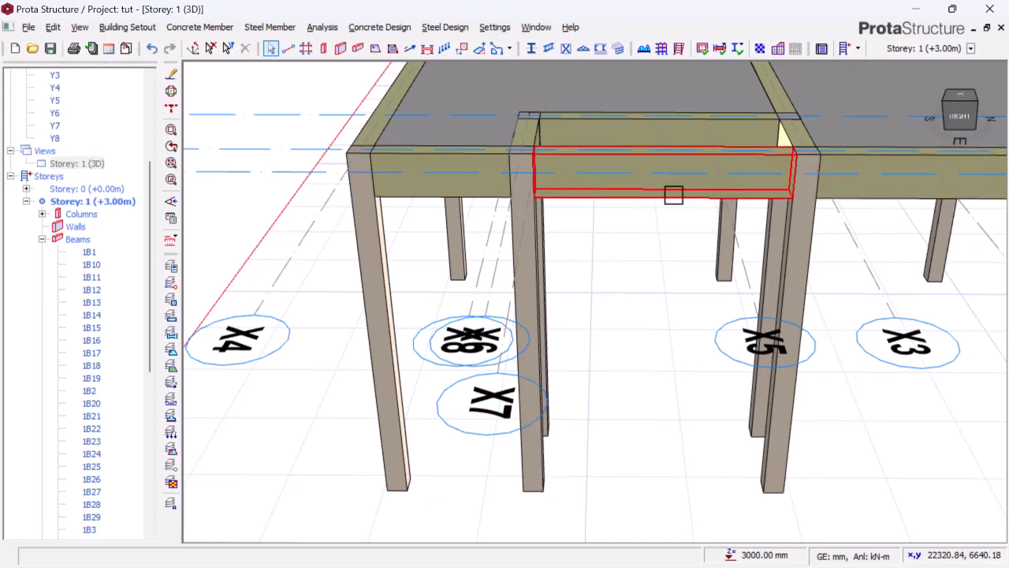
scroll(655, 315, down, 5)
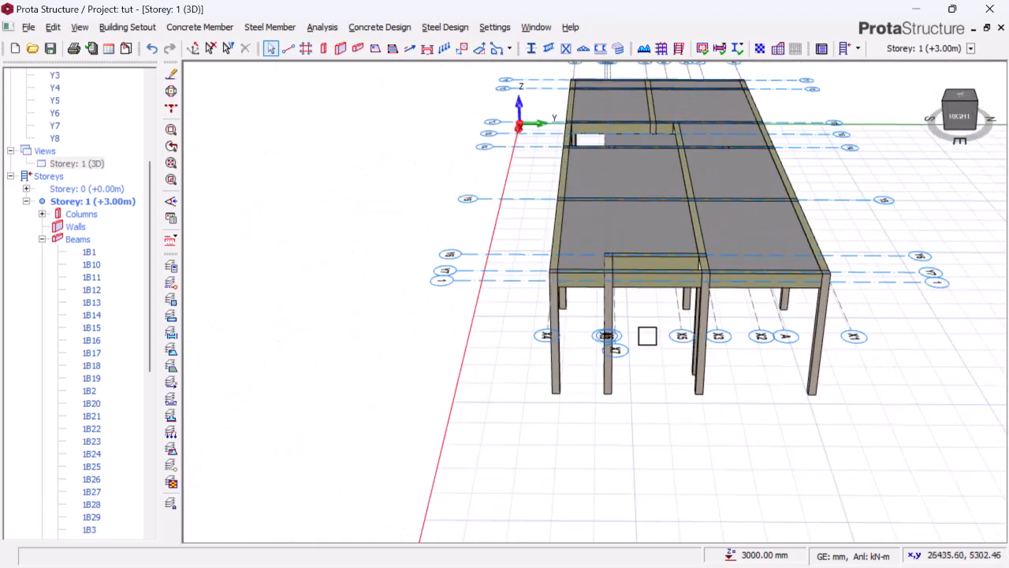
scroll(678, 283, up, 3)
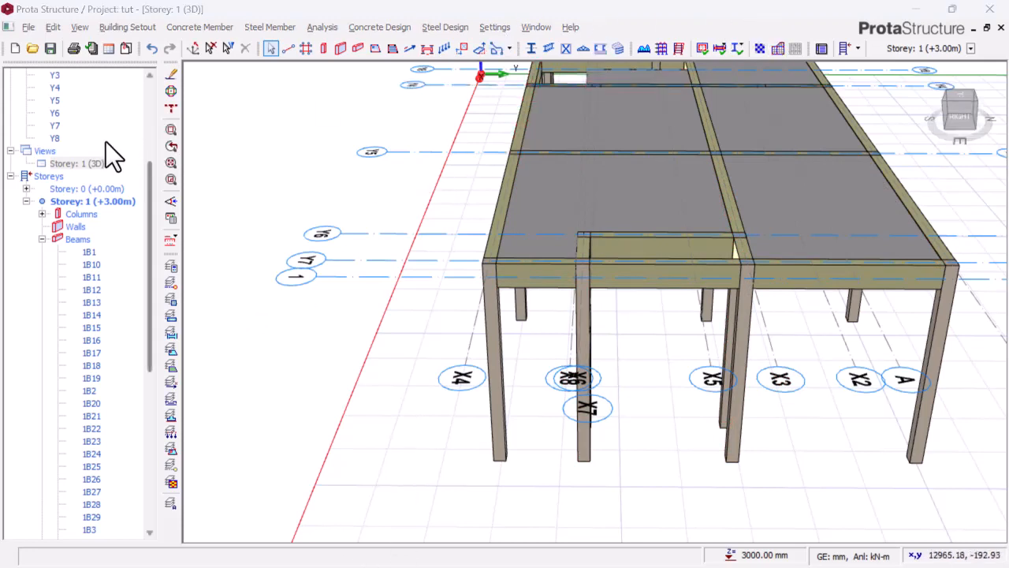
Step: Return storey 1 to plan view and set the h-Bot depth of the Y7 porch beam between X3 and X6 to 150 mm
right_click(94, 161)
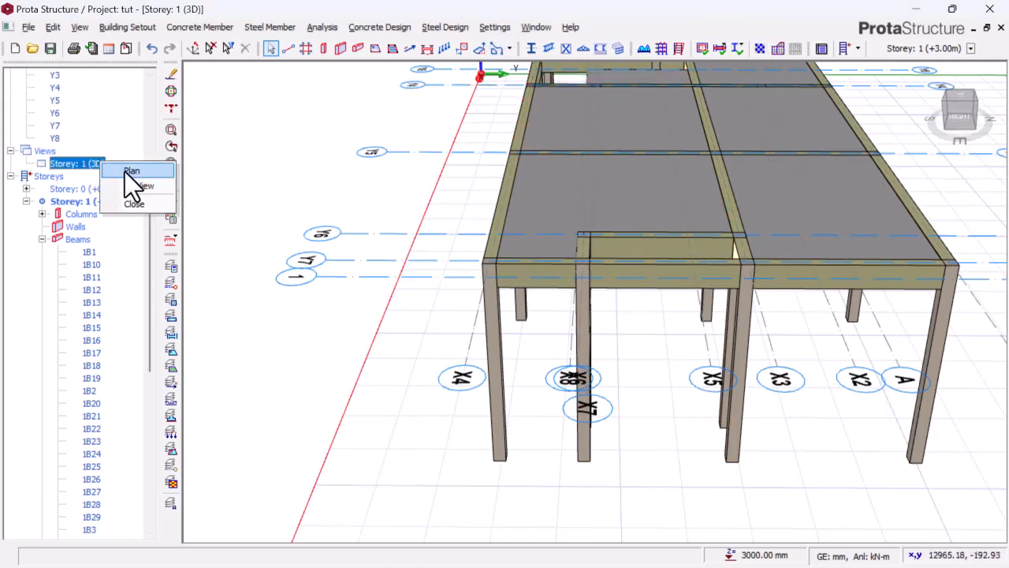
click(127, 170)
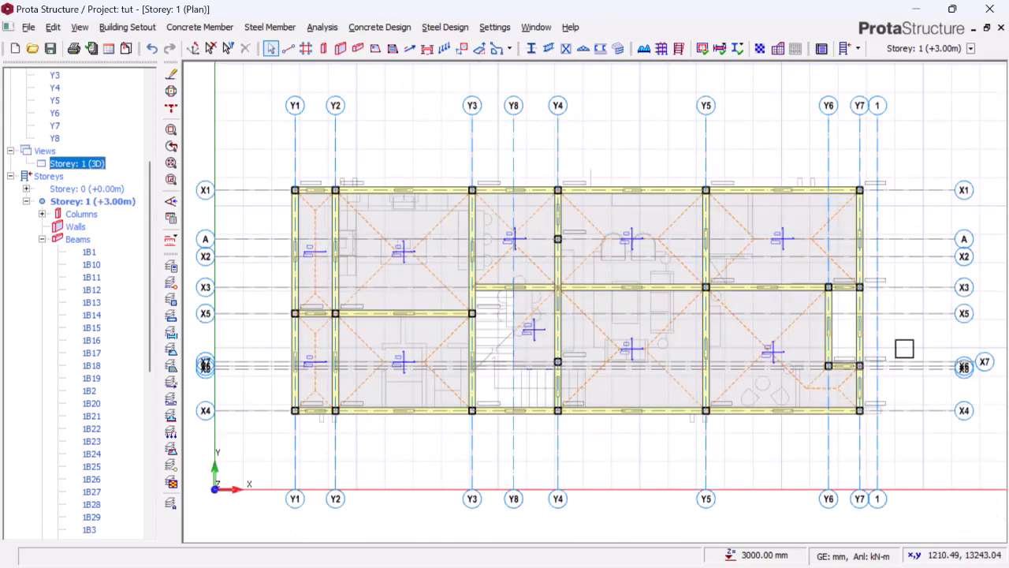
scroll(904, 348, up, 4)
click(818, 294)
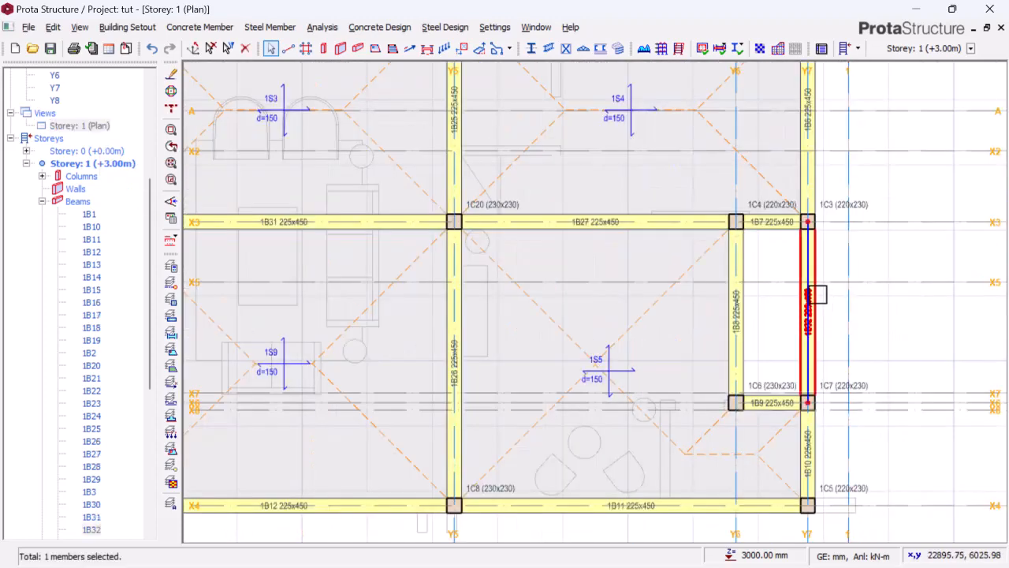
right_click(812, 277)
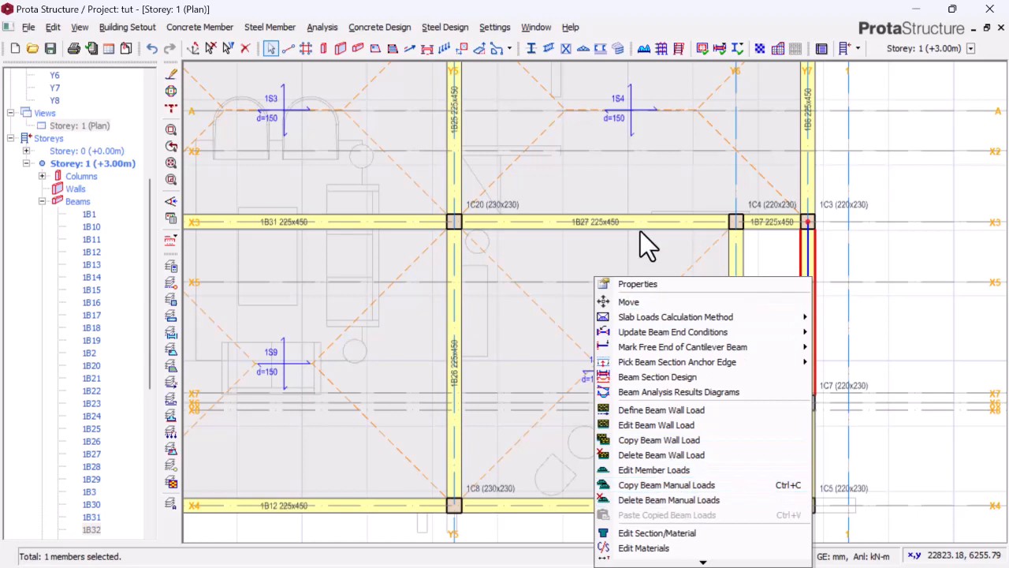
click(658, 284)
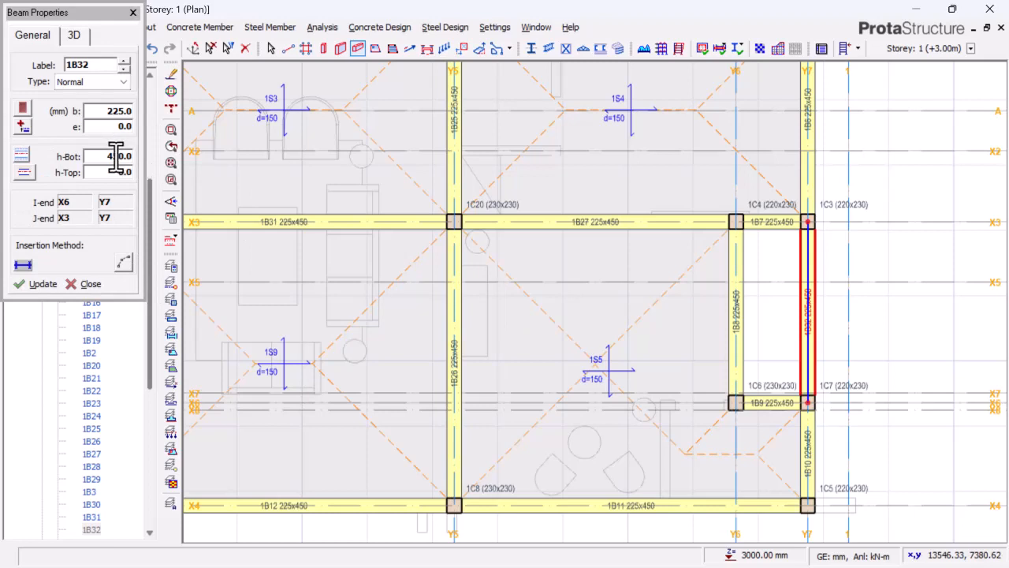
drag(116, 155, 100, 154)
text(1)
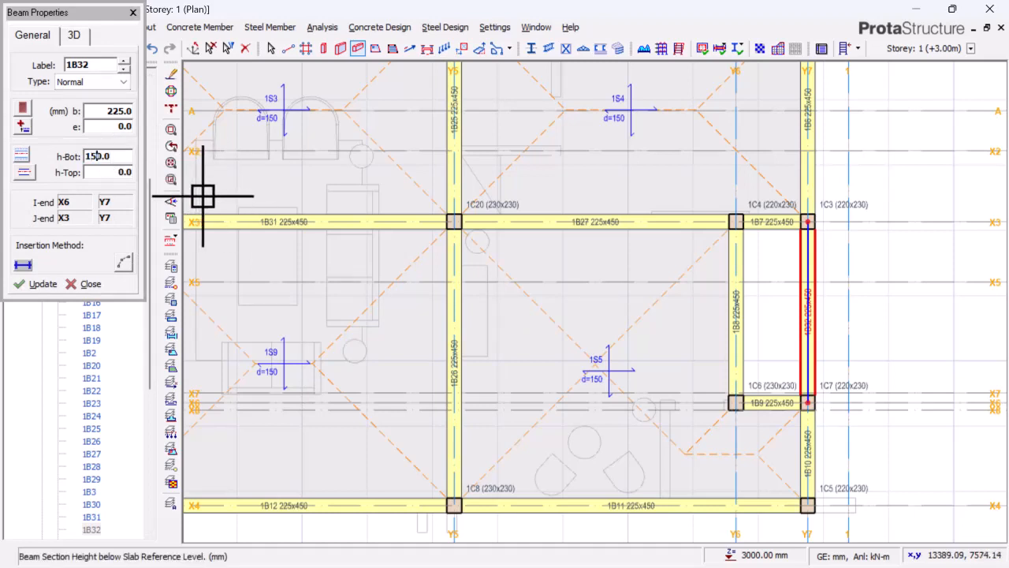
click(40, 283)
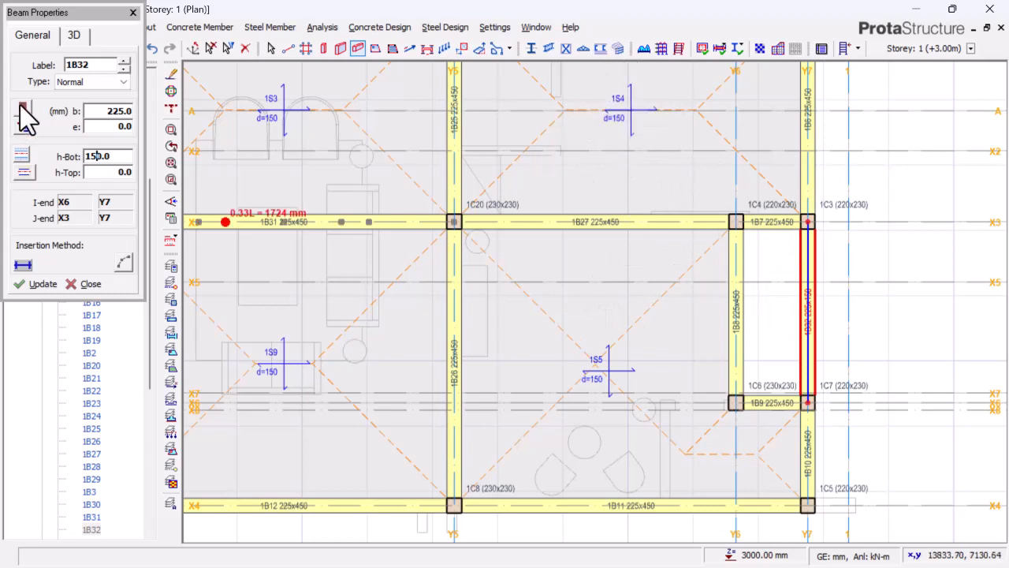
Step: Show storey 1 in 3D and examine the 150 mm deep porch beam against the adjoining 450 mm beams
click(134, 12)
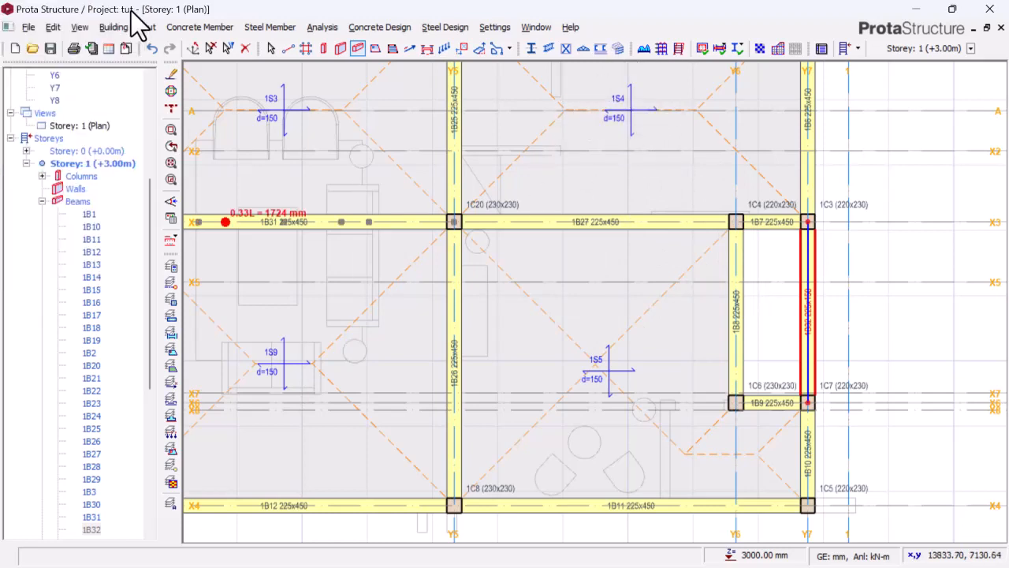
right_click(100, 127)
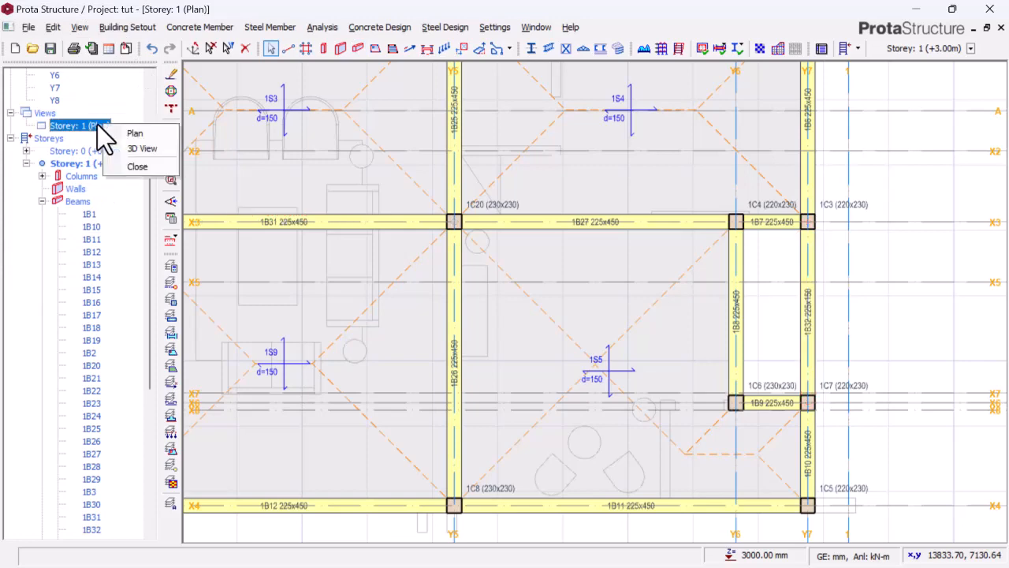
click(142, 150)
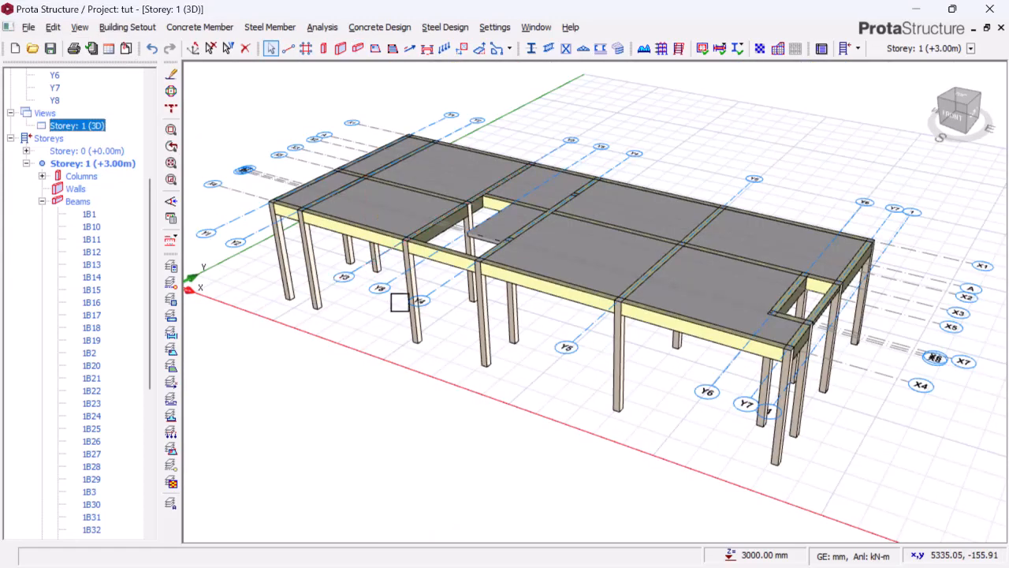
middle_drag(642, 412, 599, 370)
middle_drag(667, 384, 741, 377)
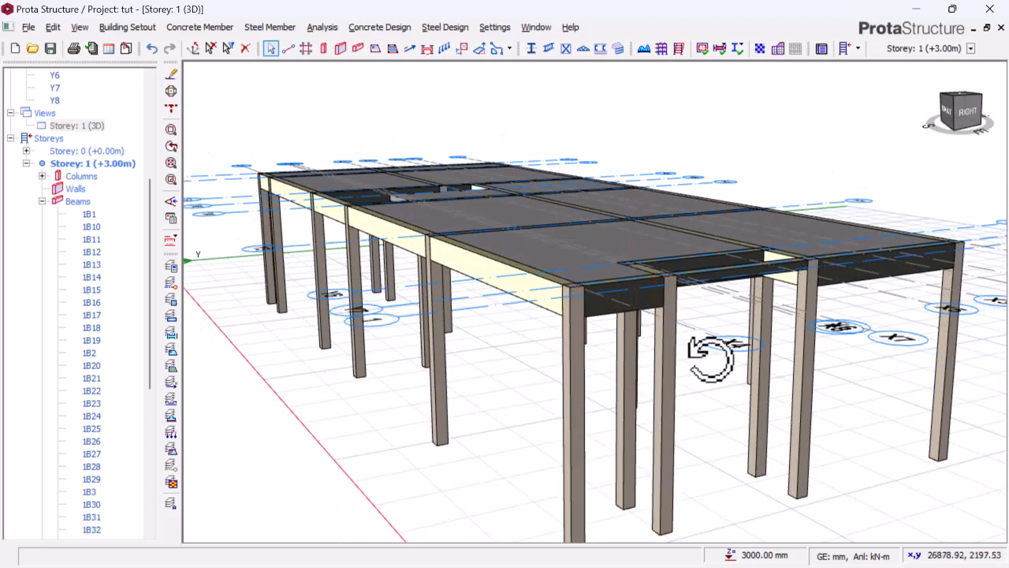
middle_drag(712, 354, 597, 353)
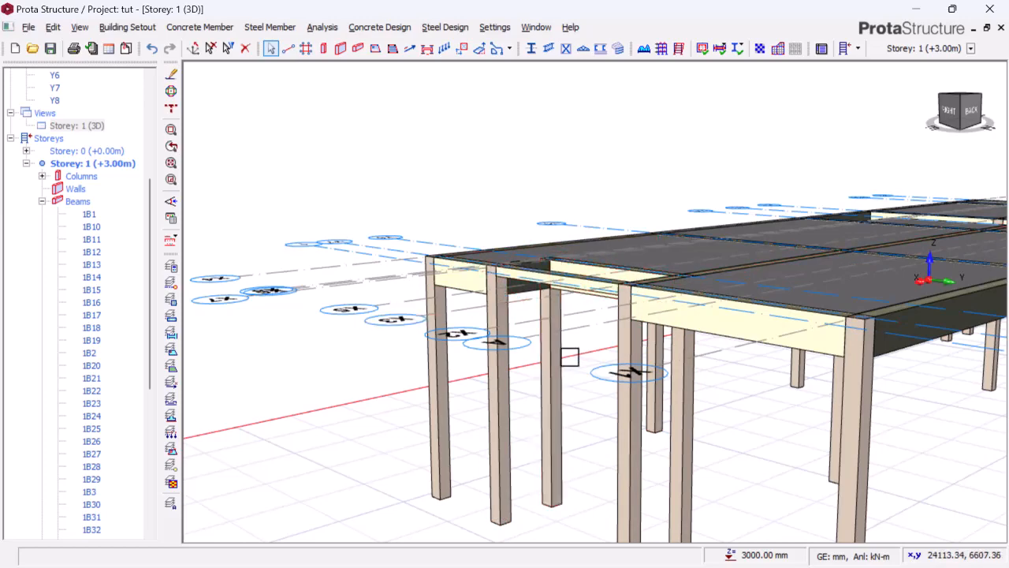
middle_drag(569, 356, 541, 269)
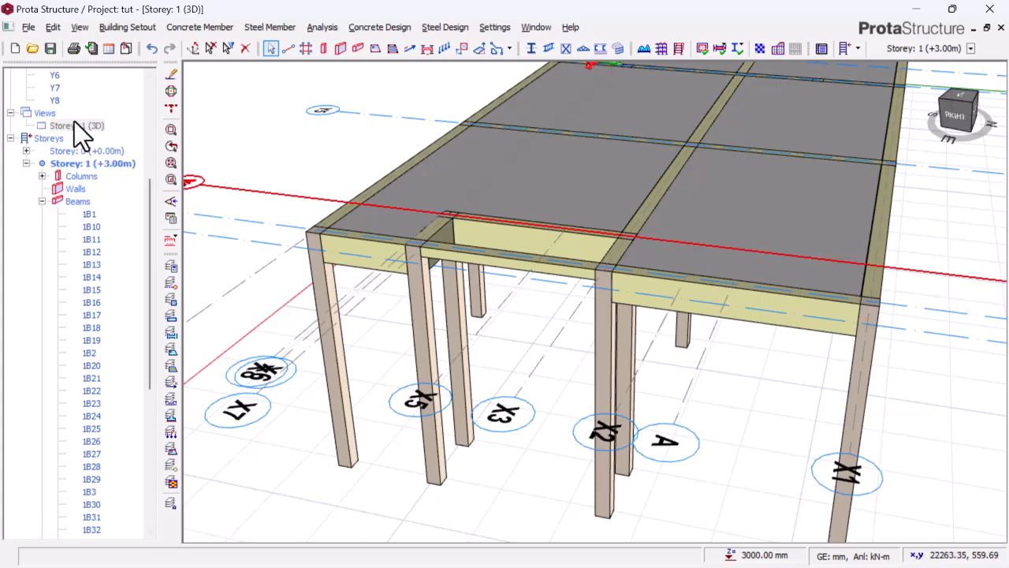
Step: Return storey 1 to plan view and insert a 150 mm slab by Beam Region in the porch bay bounded by X3, X6, Y6 and Y7
right_click(95, 127)
click(128, 137)
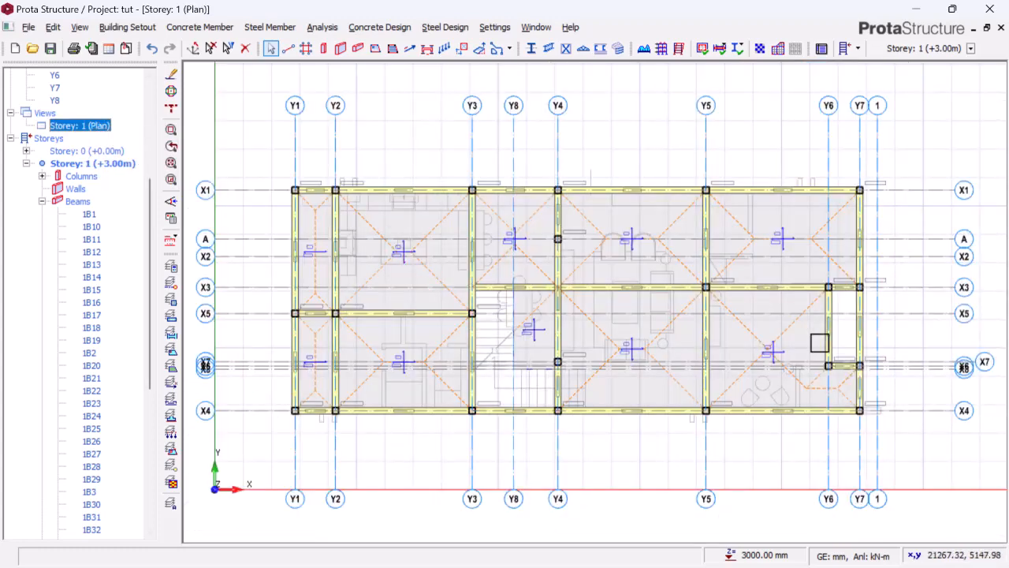
click(817, 239)
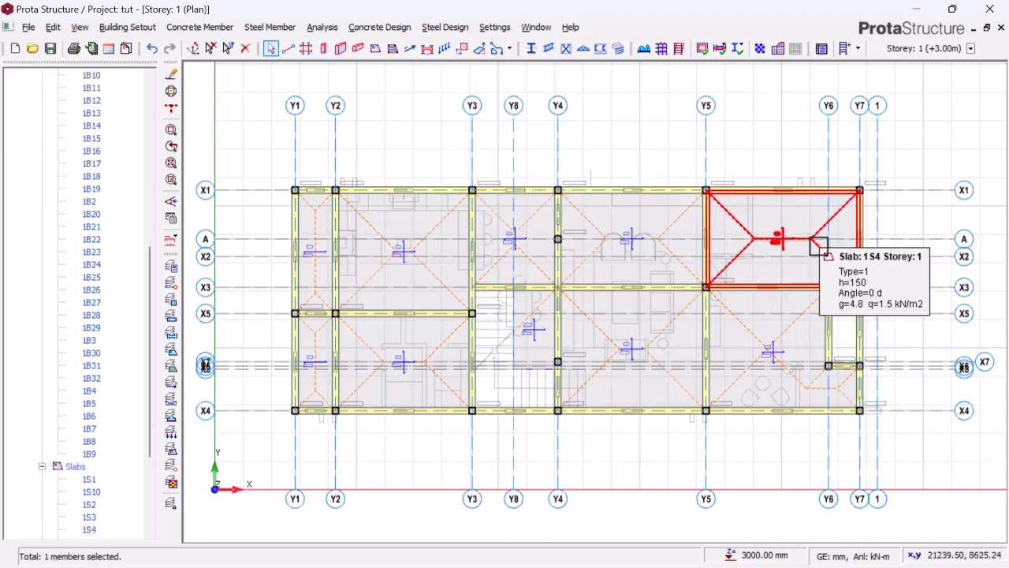
right_click(816, 239)
click(715, 249)
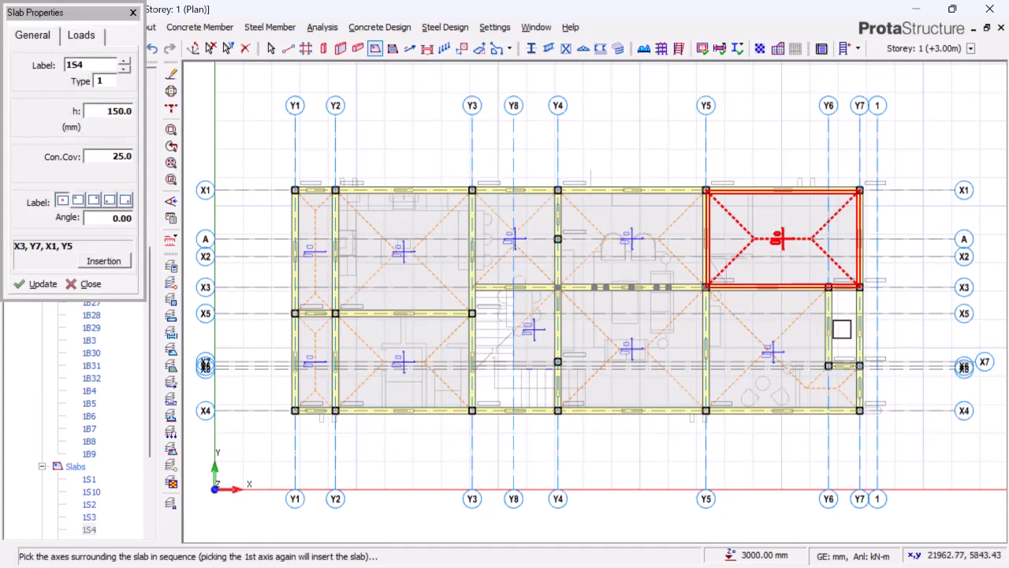
click(104, 257)
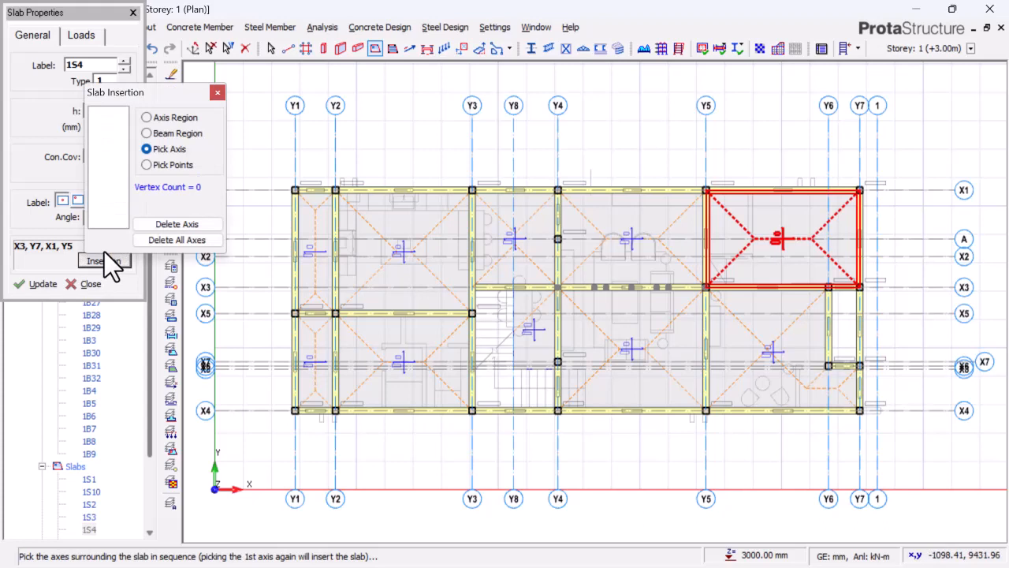
click(175, 134)
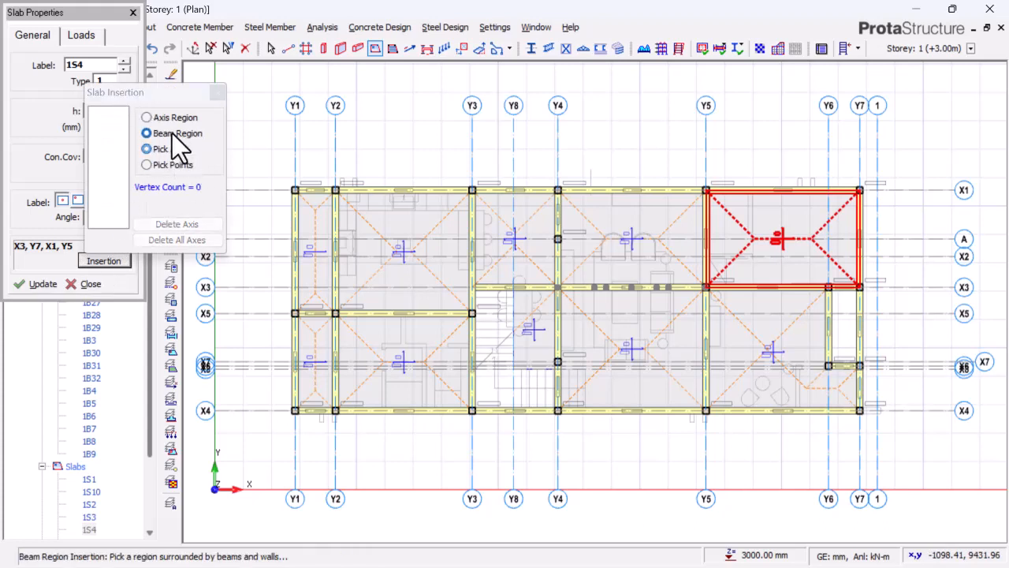
click(845, 327)
click(845, 327)
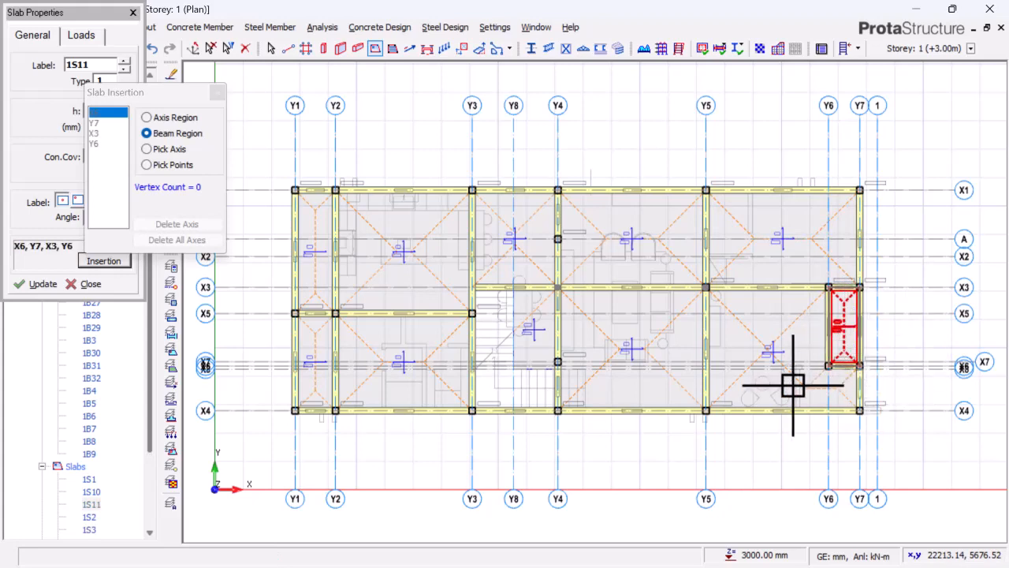
click(218, 93)
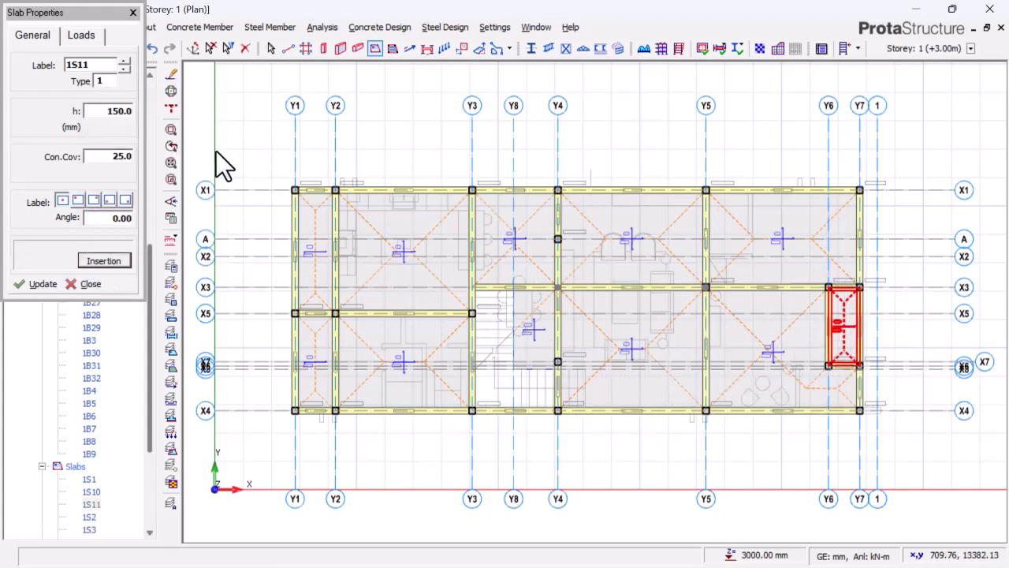
key(Escape)
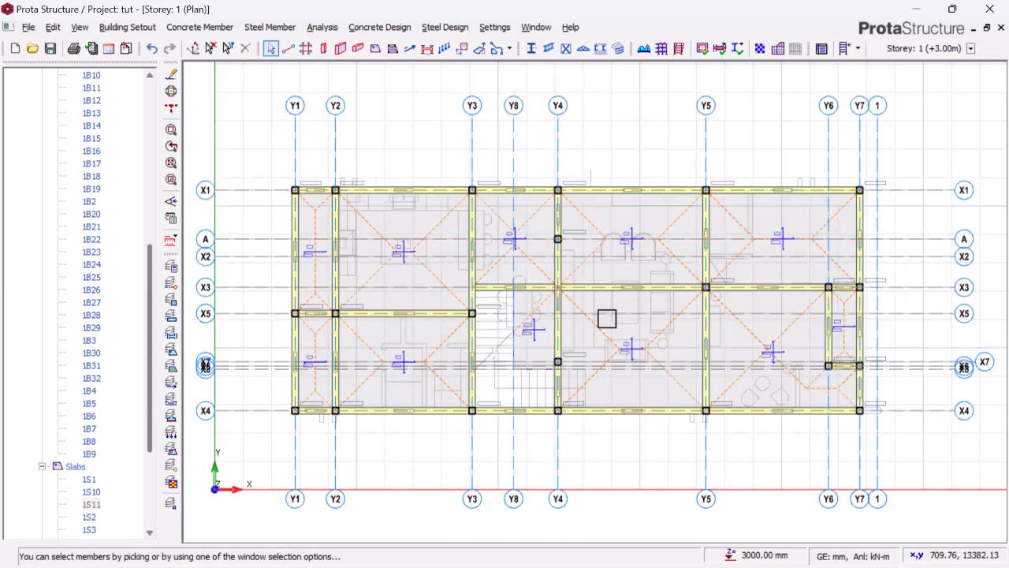
Step: Select the 225x450 mm beam along axis X1 between Y2 and Y3
scroll(509, 173, down, 2)
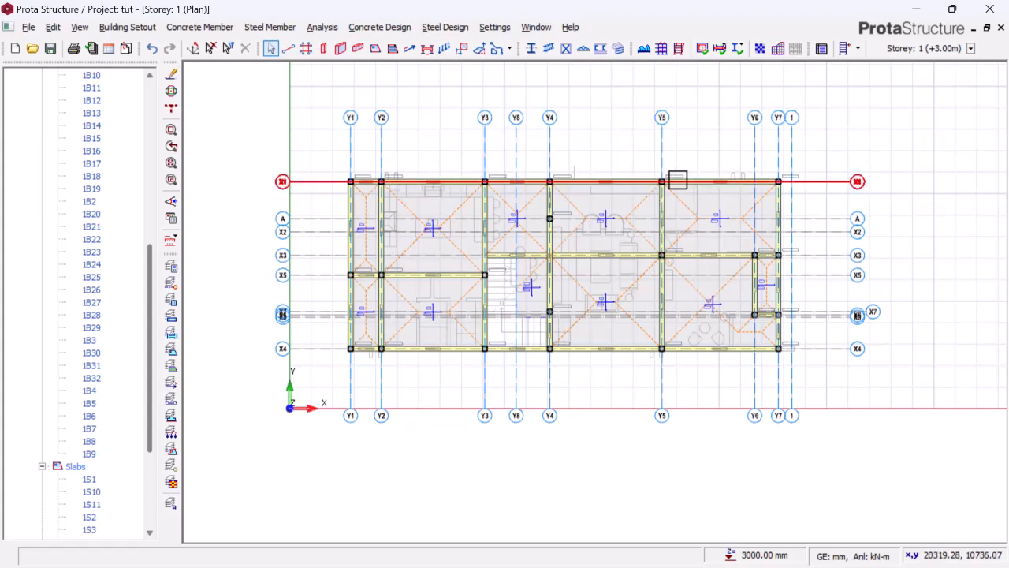
scroll(383, 191, up, 1)
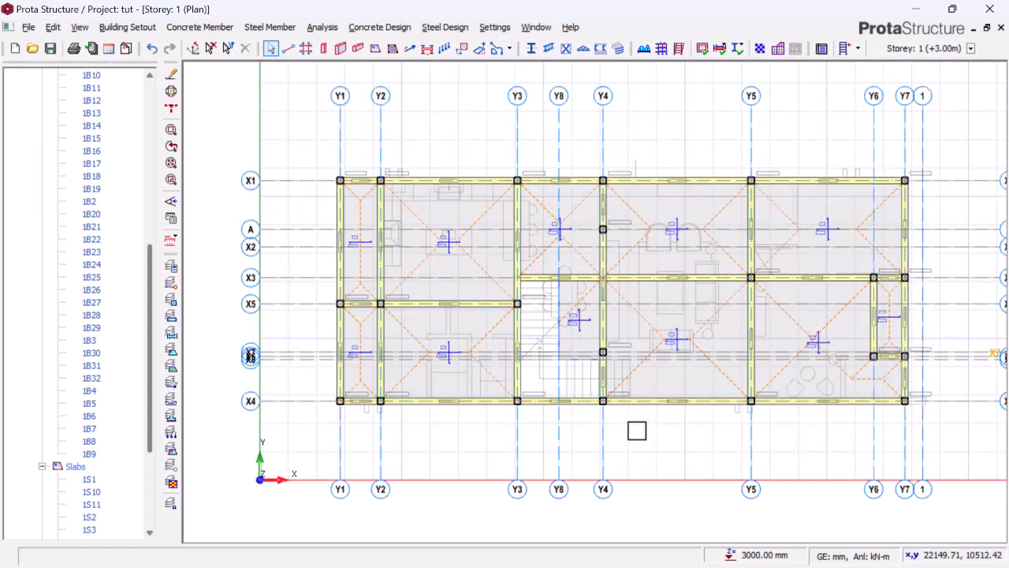
scroll(509, 179, up, 3)
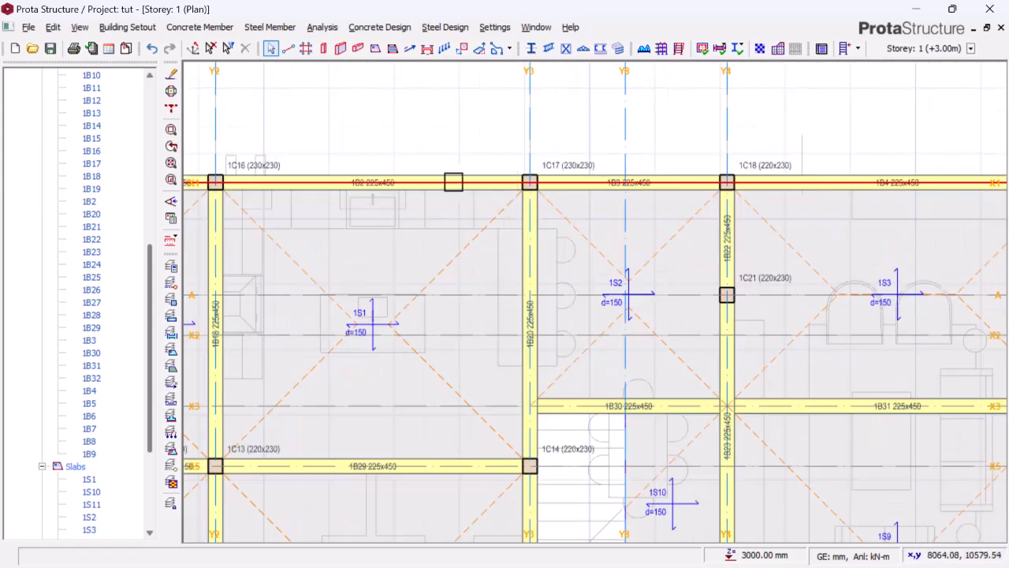
click(461, 176)
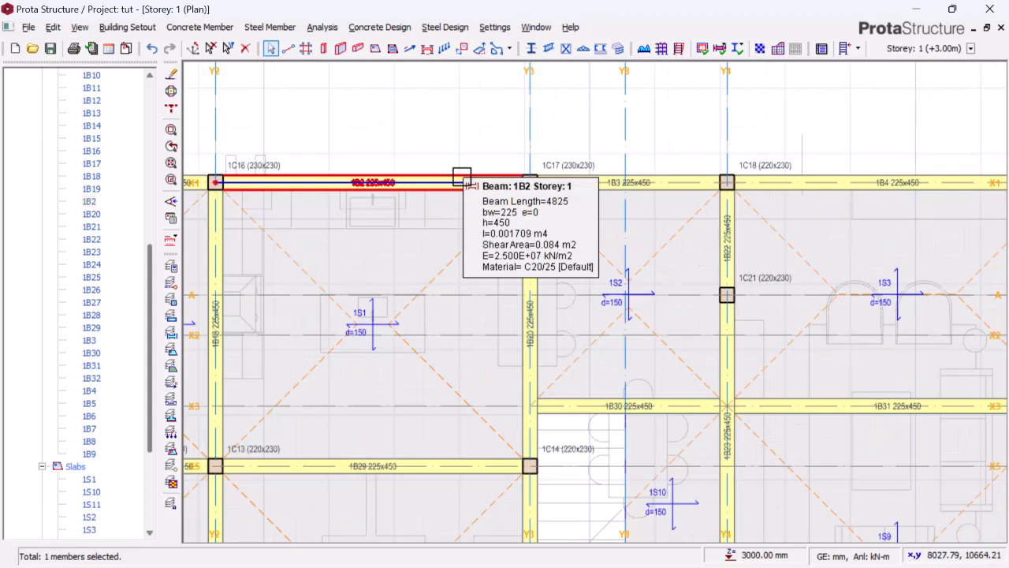
Step: Define a wall load on beam 1B2 with unit weight 3.470 kN/m2, wall height 3.3 m and wall thickness 0.225 m
right_click(417, 175)
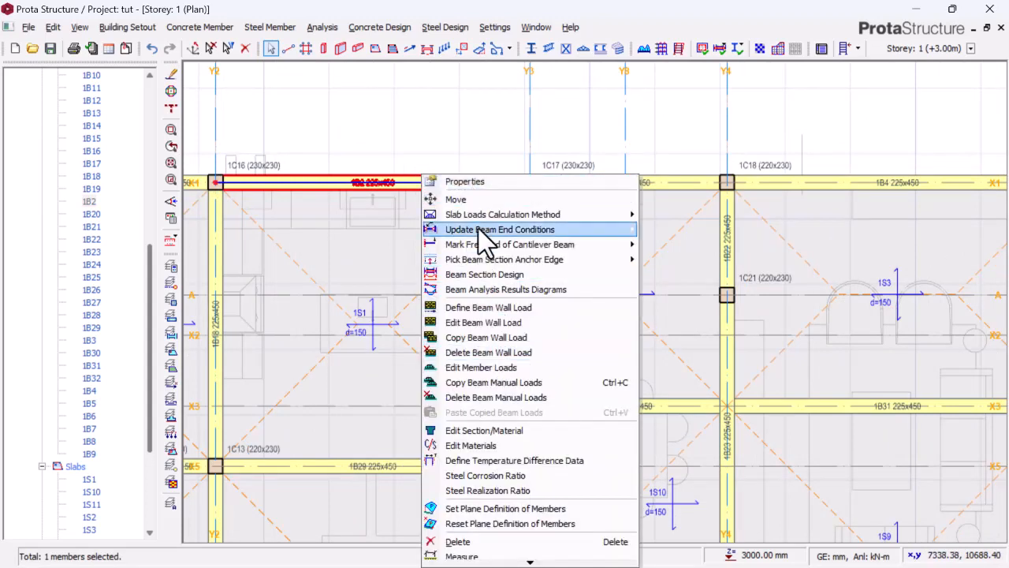
click(466, 322)
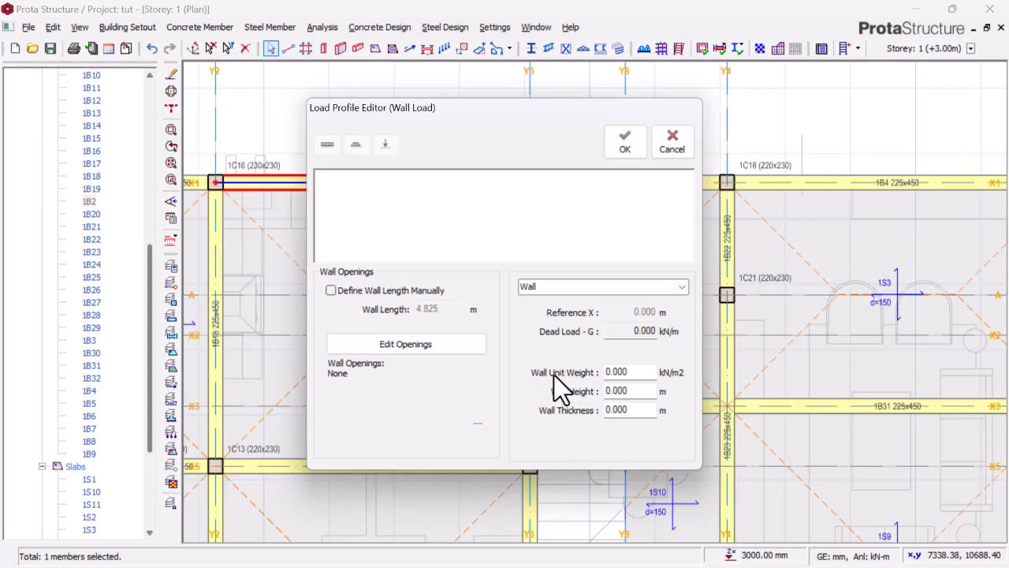
click(638, 372)
drag(637, 373, 581, 369)
key(Tab)
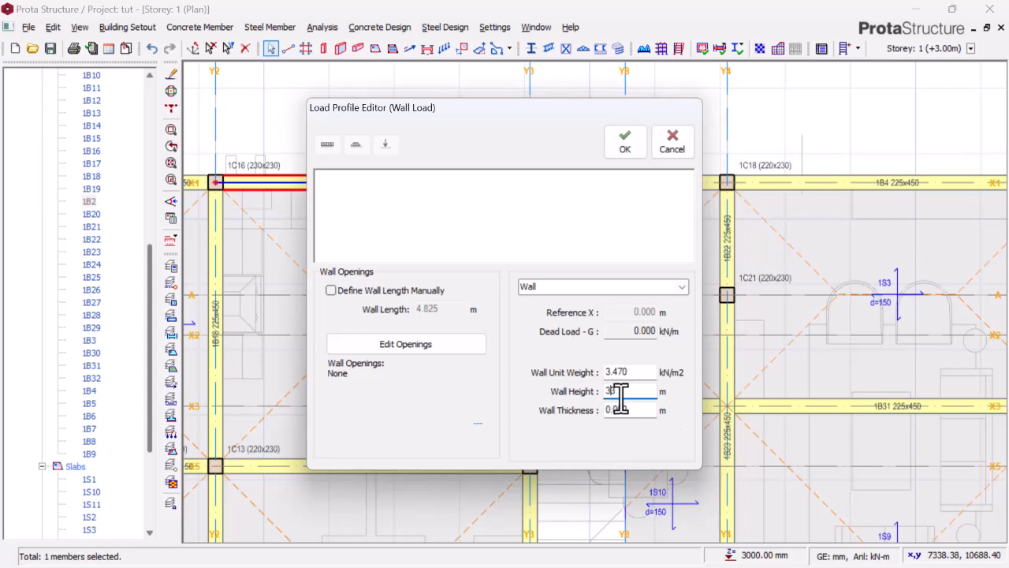
key(Left)
text(.)
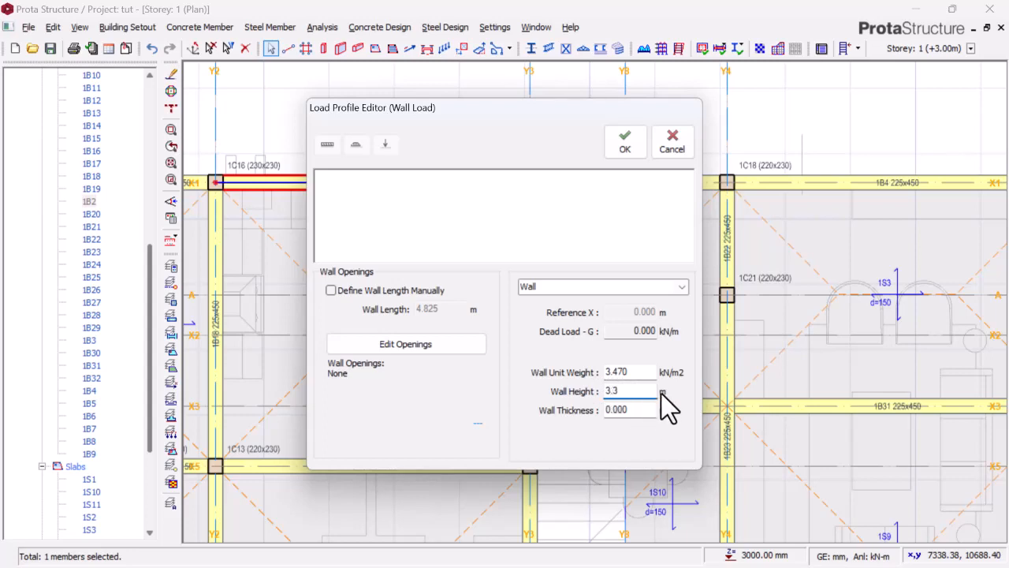
key(Tab)
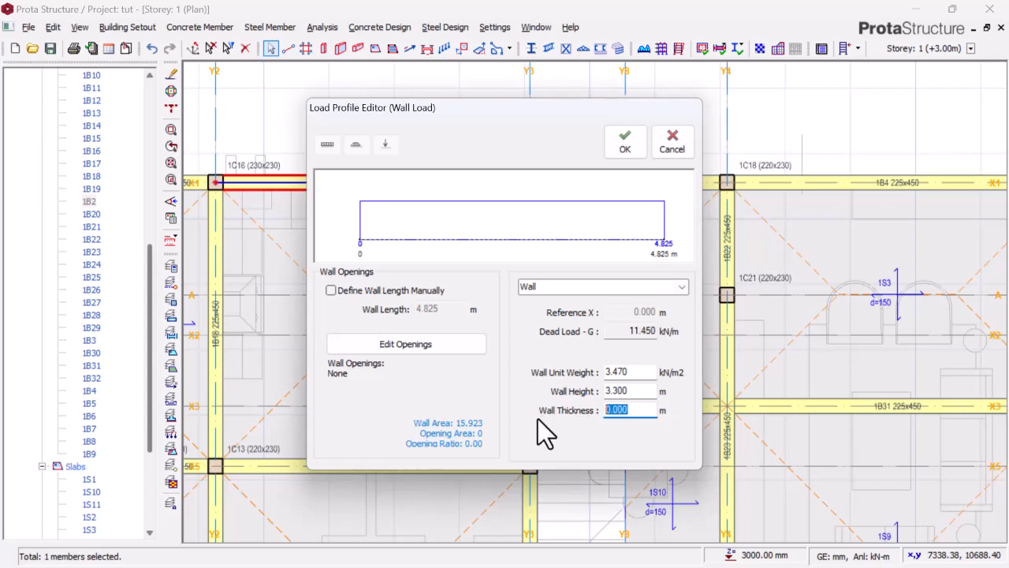
text(.225)
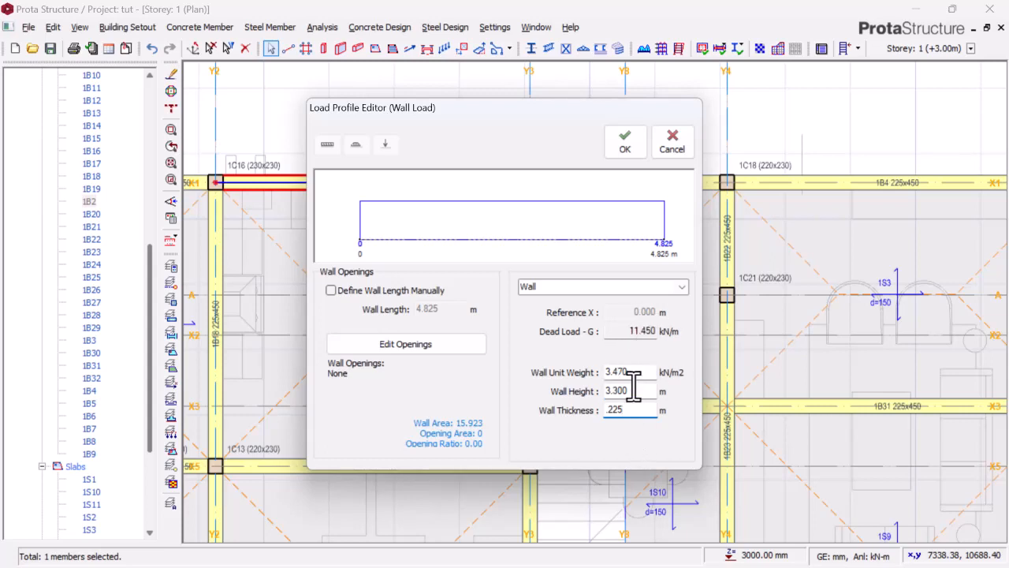
click(640, 154)
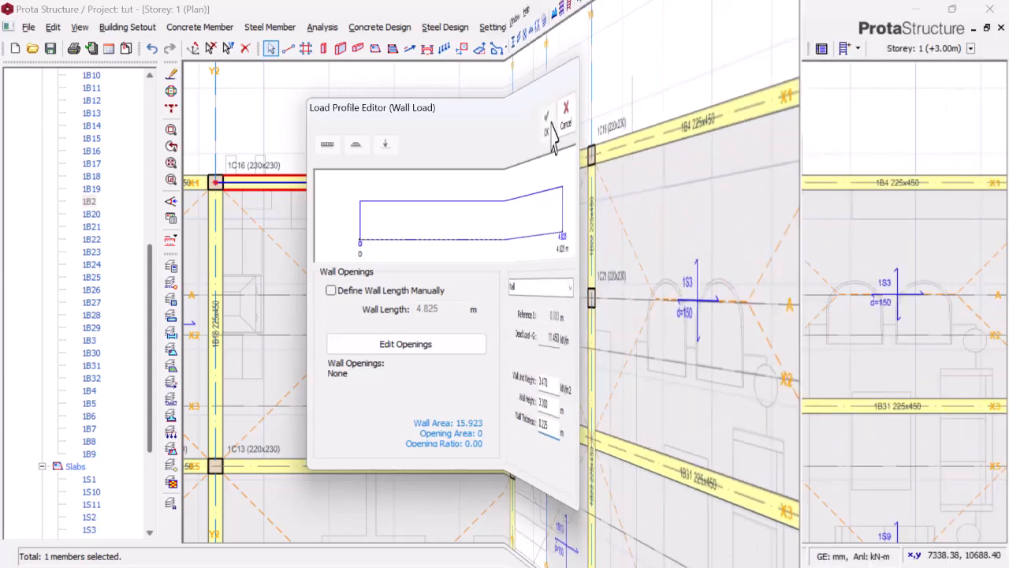
Step: Copy the wall load of beam 1B2 between axes Y2 and Y3 on axis X1
scroll(580, 237, down, 5)
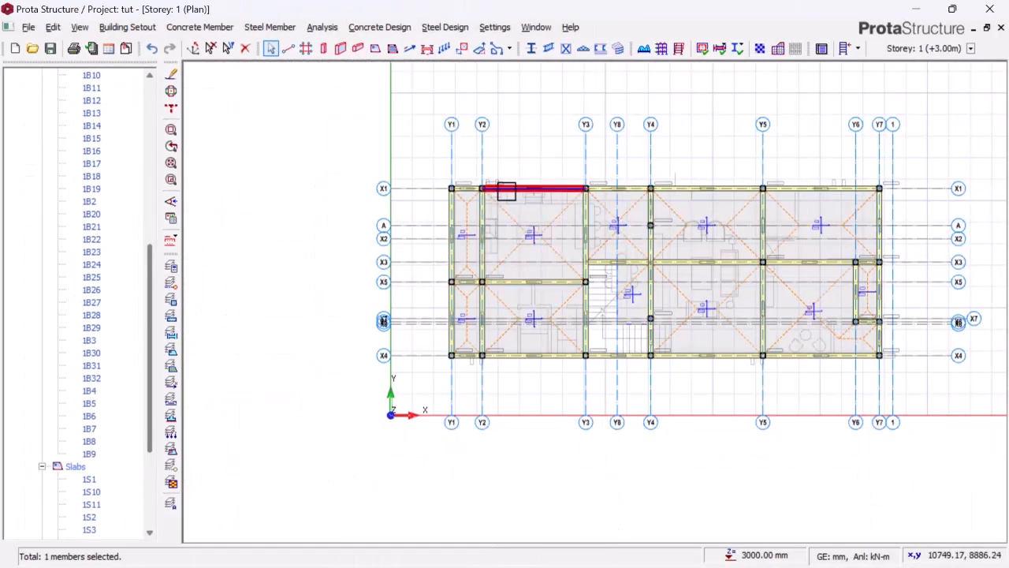
scroll(504, 191, up, 4)
scroll(542, 211, down, 3)
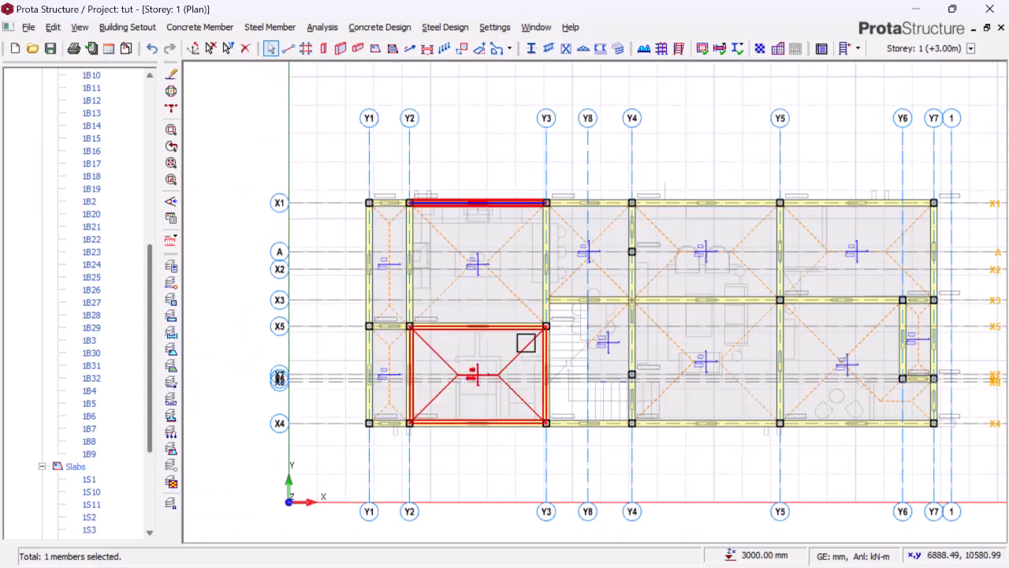
scroll(460, 199, up, 3)
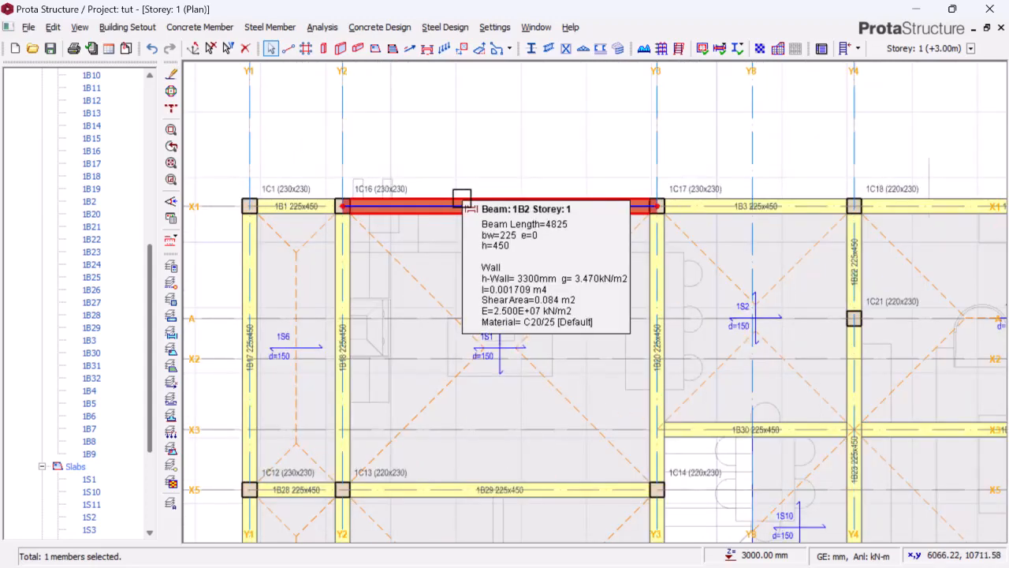
right_click(463, 197)
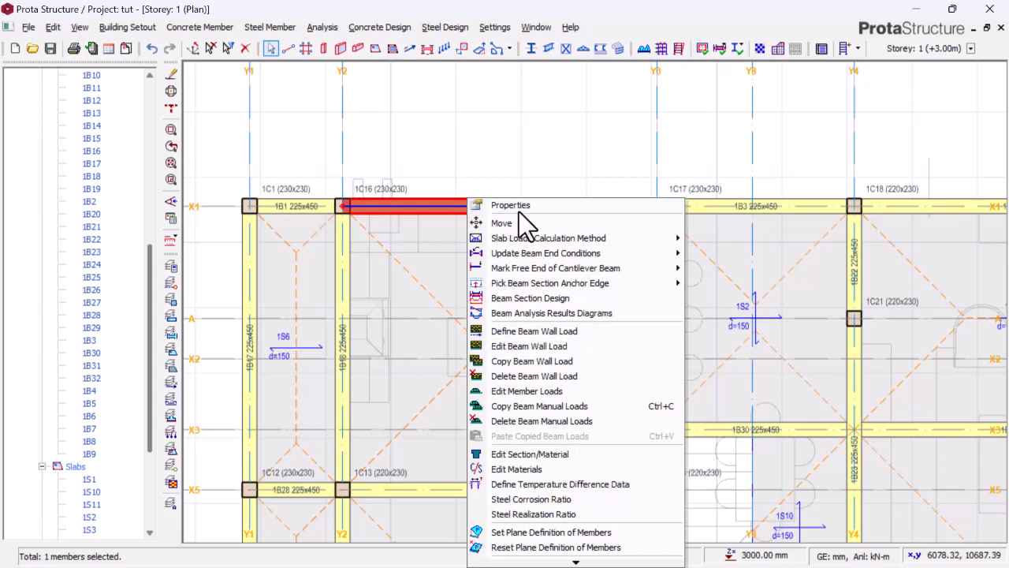
click(546, 360)
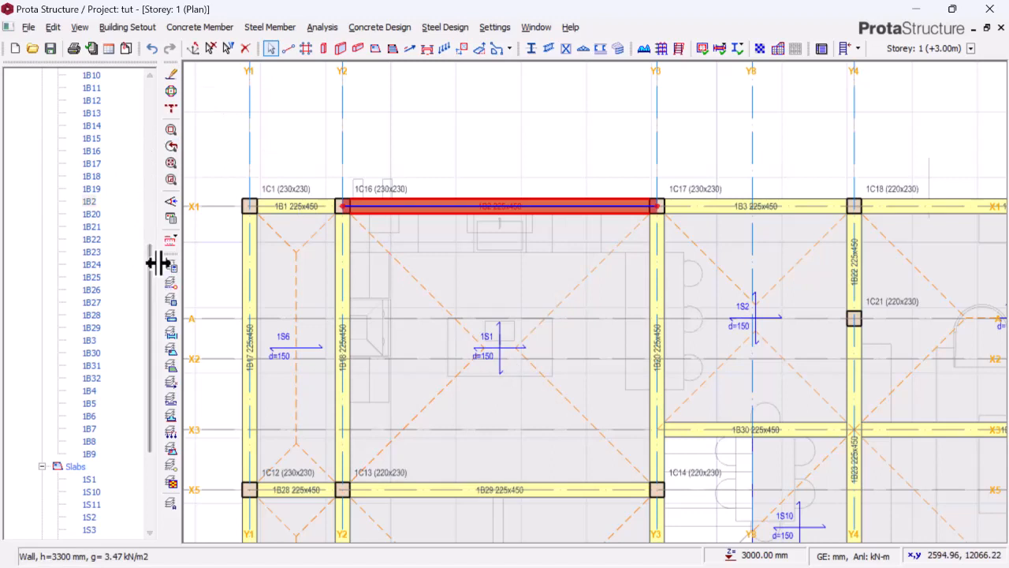
Step: Select all Storey 1 beams from 1B1 to 1B9 in the structure tree and paste the copied wall load onto them
drag(151, 261, 153, 232)
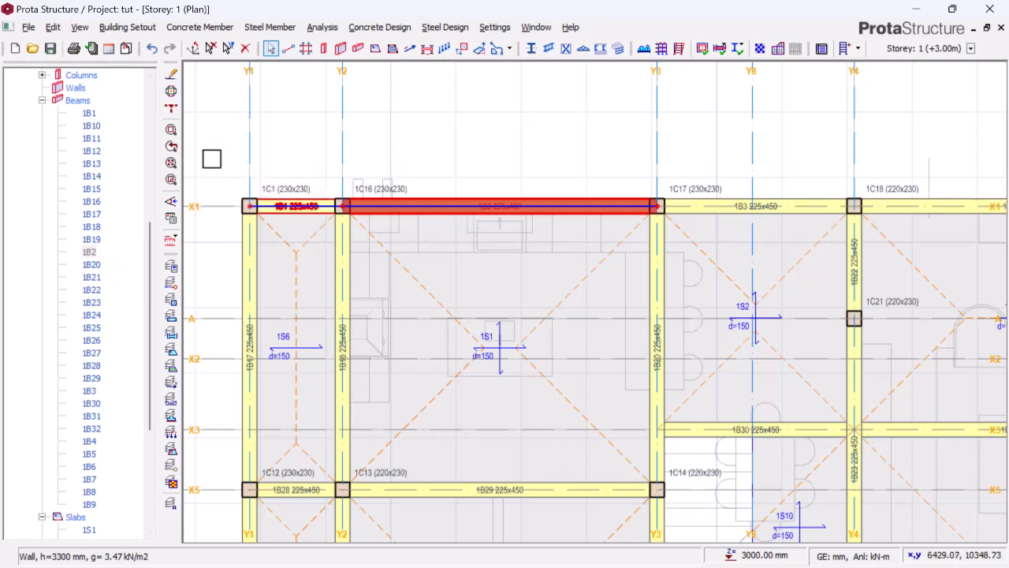
click(89, 113)
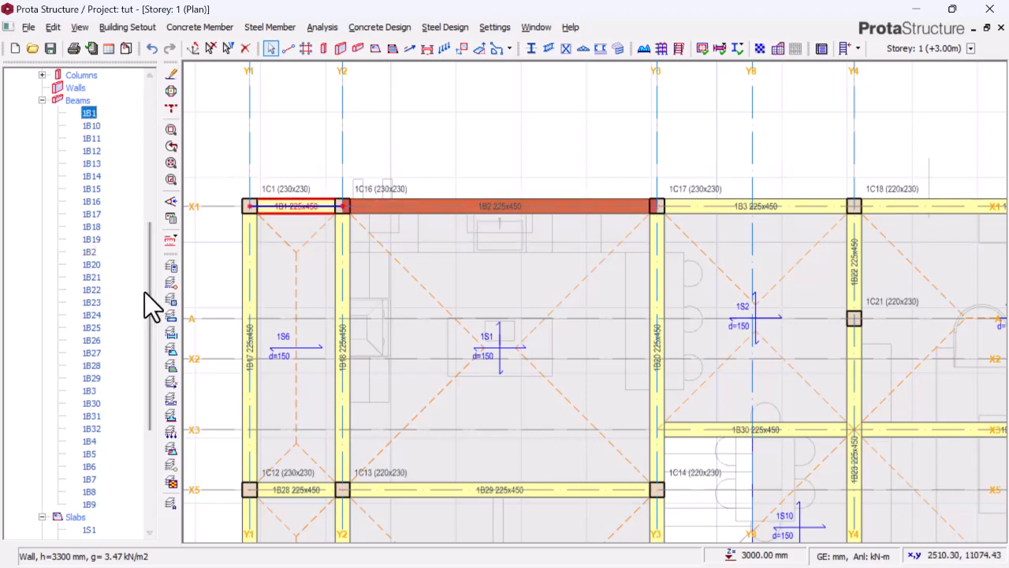
scroll(147, 289, down, 1)
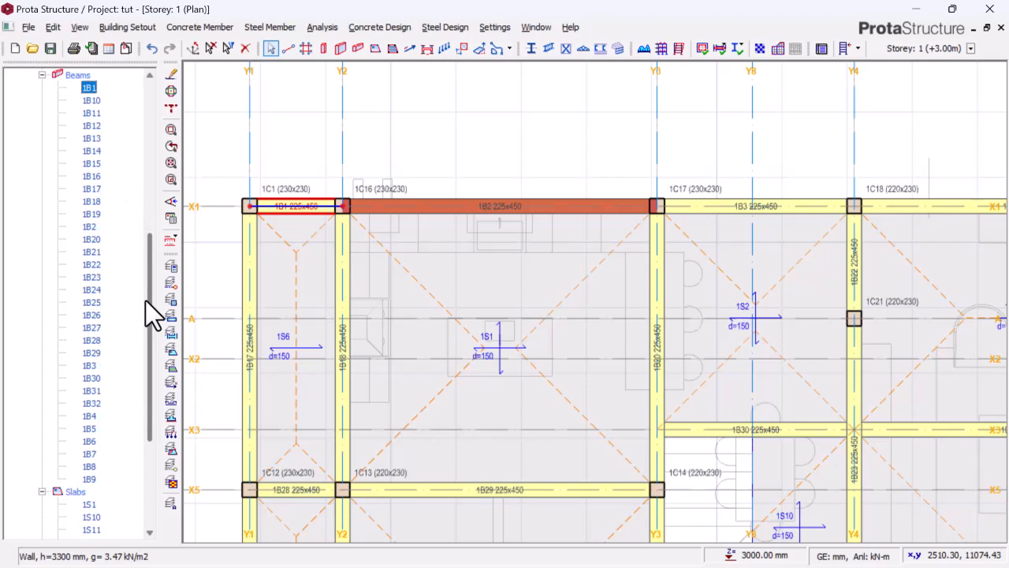
shift+click(90, 478)
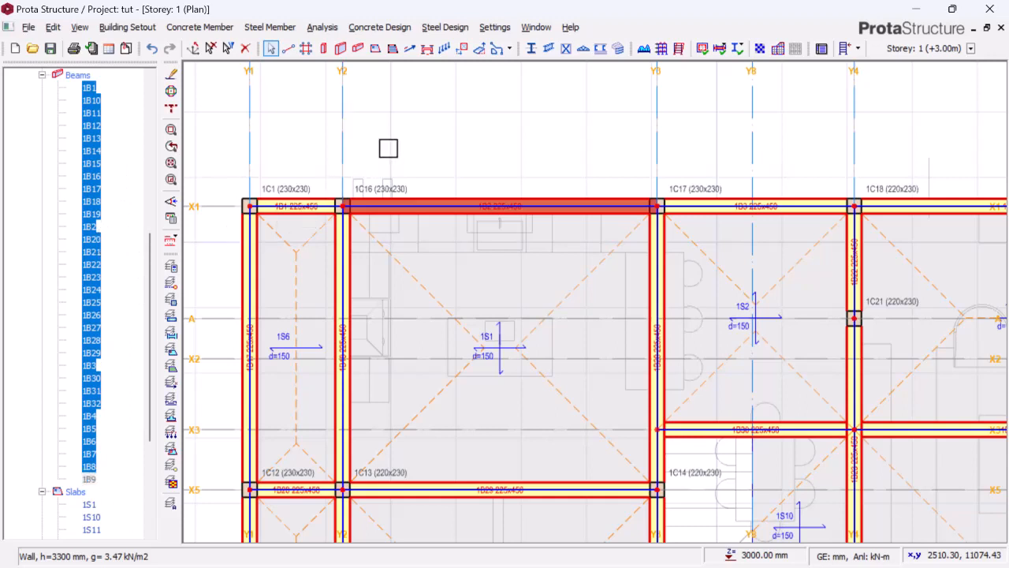
right_click(391, 149)
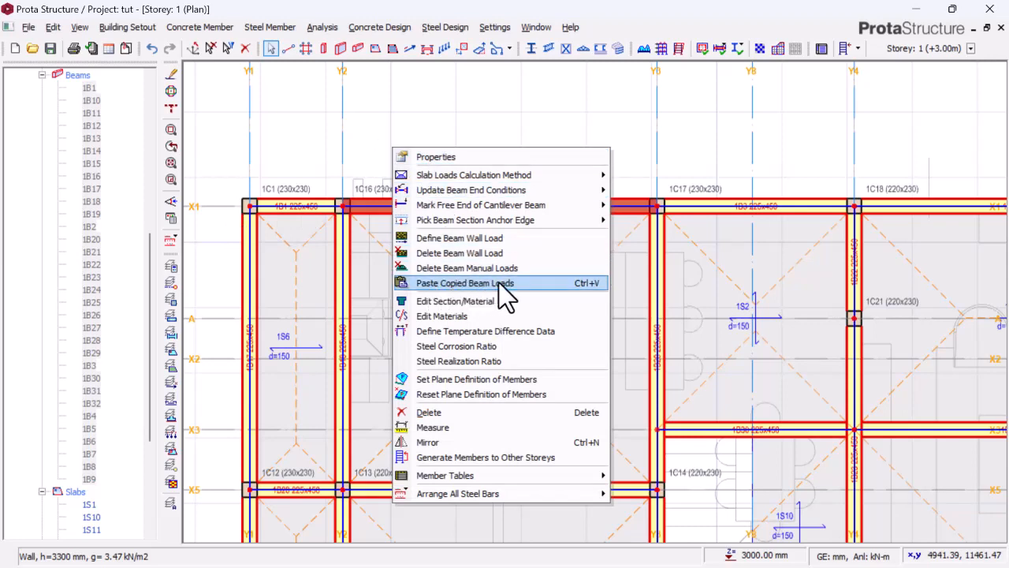
click(499, 283)
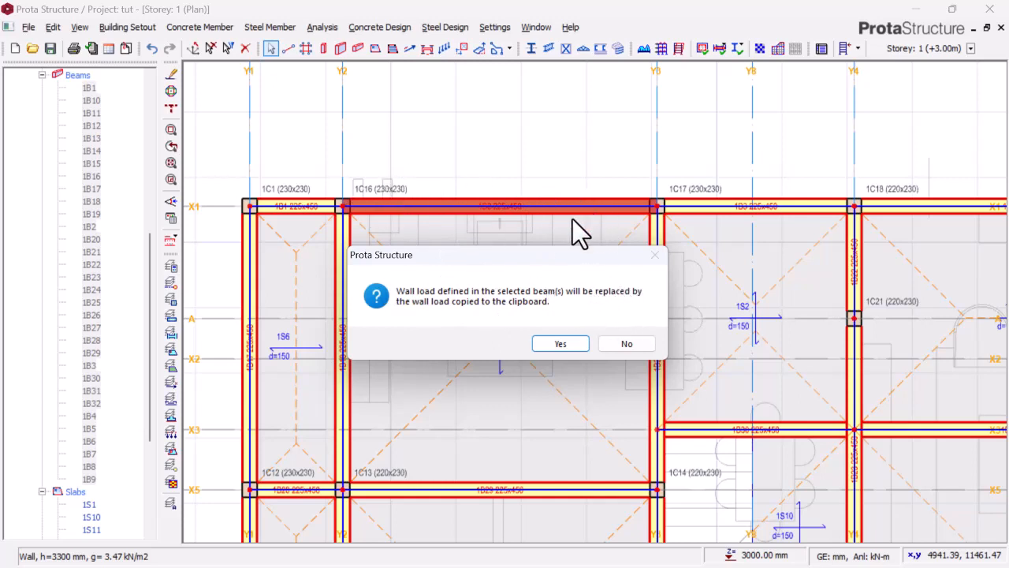
click(562, 345)
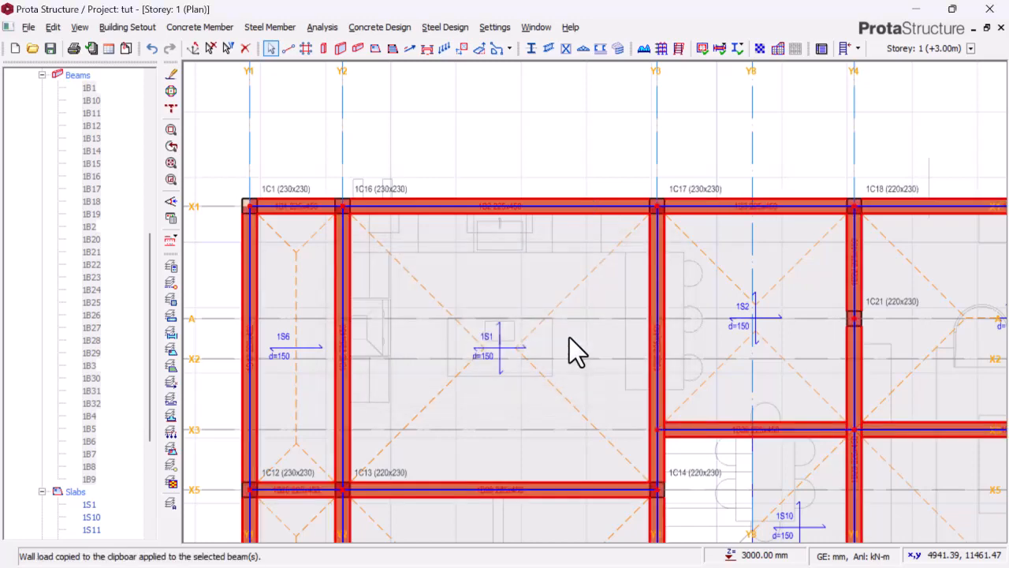
Step: Show Storey 1 in 3D and orbit the model to inspect the wall loads on the beams
scroll(503, 247, down, 5)
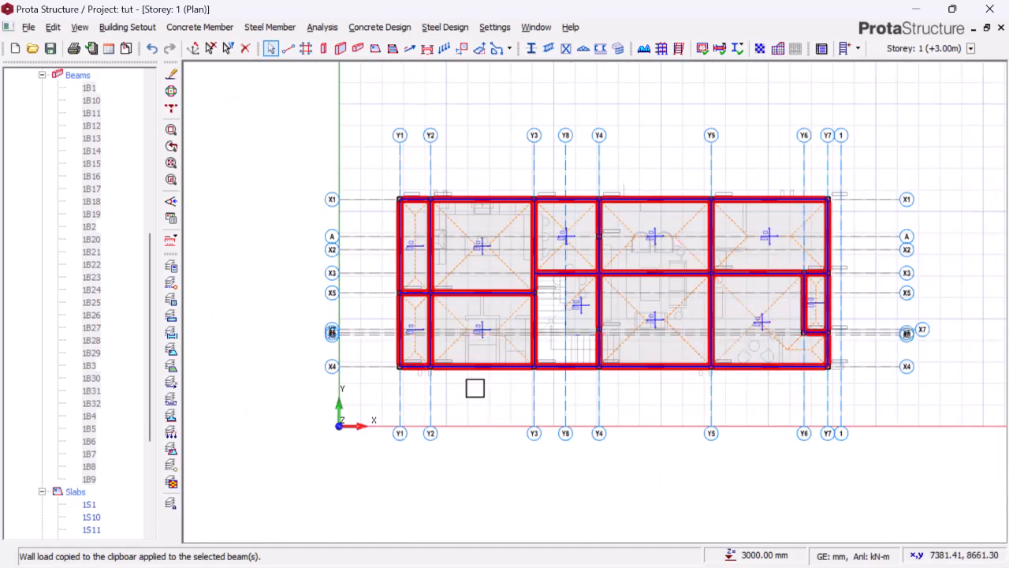
scroll(149, 247, up, 6)
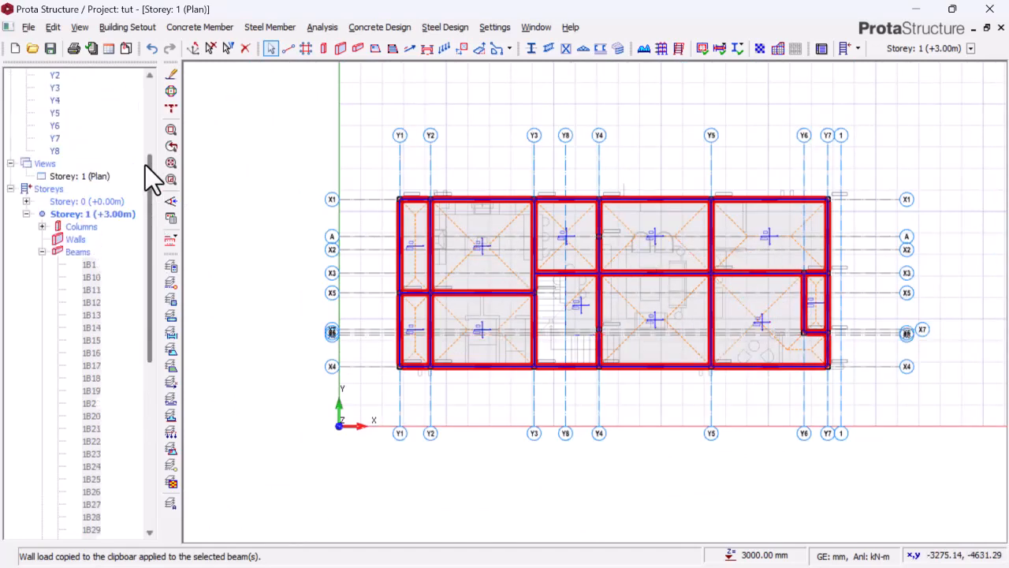
click(96, 226)
right_click(98, 227)
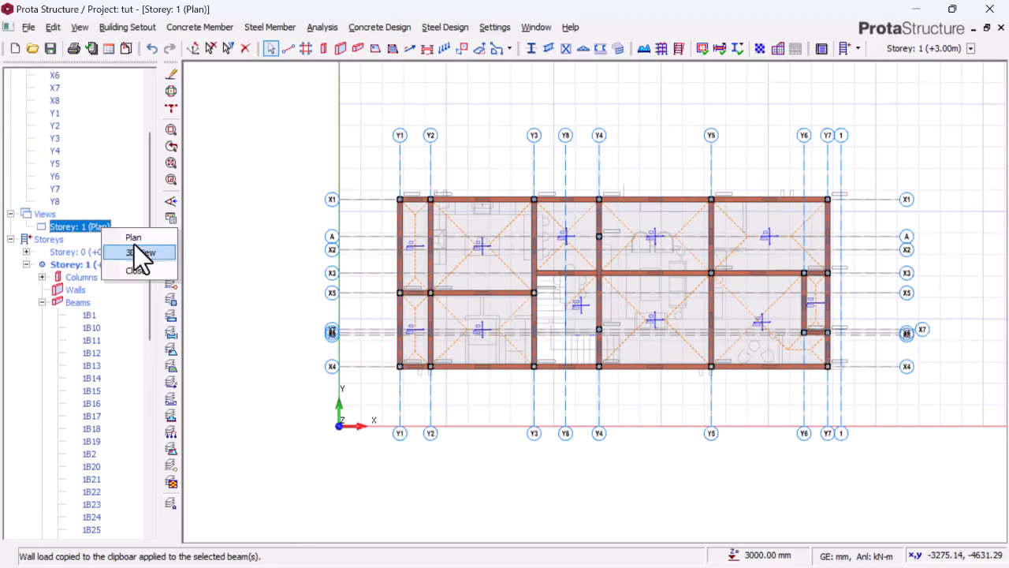
click(137, 252)
mouse_move(367, 339)
middle_down()
mouse_move(417, 263)
mouse_move(384, 295)
mouse_move(331, 307)
mouse_move(332, 339)
mouse_move(413, 345)
mouse_move(476, 277)
mouse_move(372, 323)
mouse_move(354, 311)
mouse_move(387, 318)
mouse_move(355, 320)
mouse_move(381, 322)
middle_up()
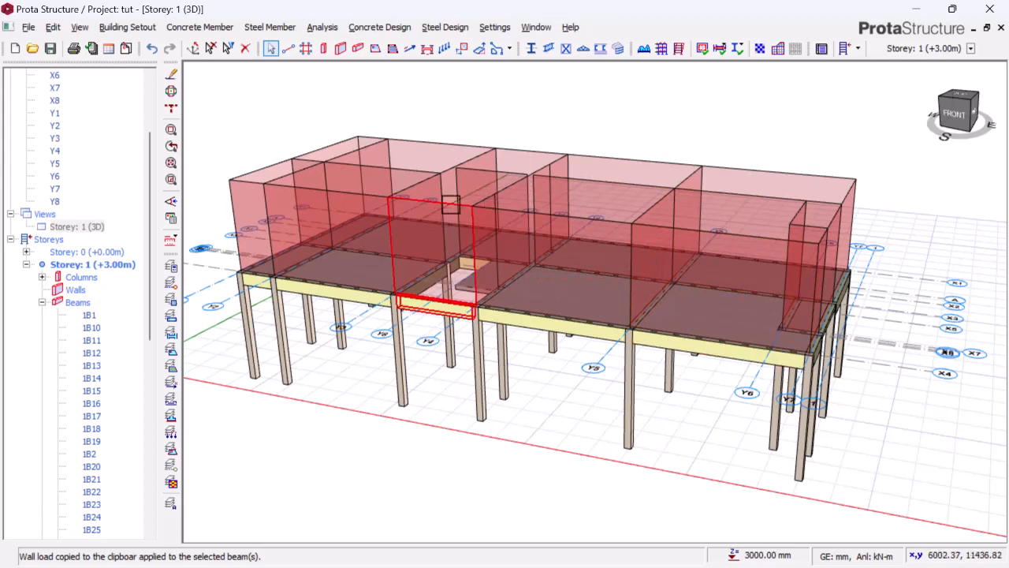
Step: Return the Storey 1 view from 3D to plan
right_click(97, 228)
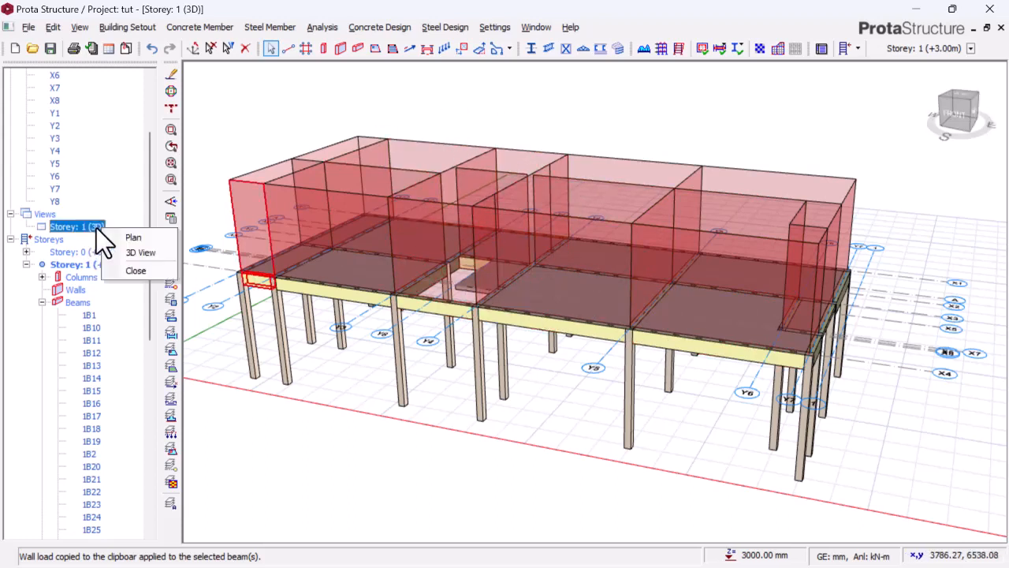
click(120, 236)
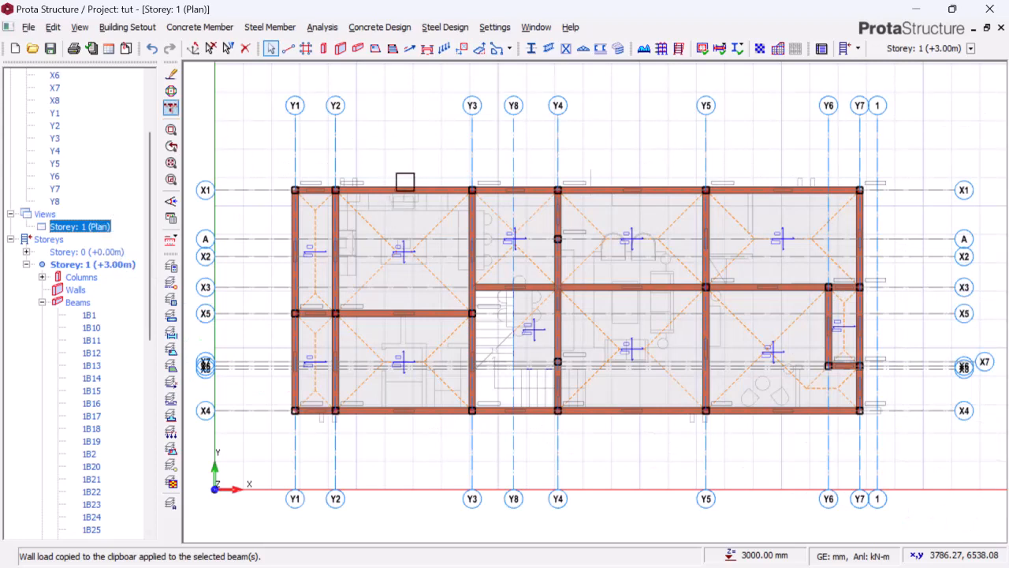
click(417, 197)
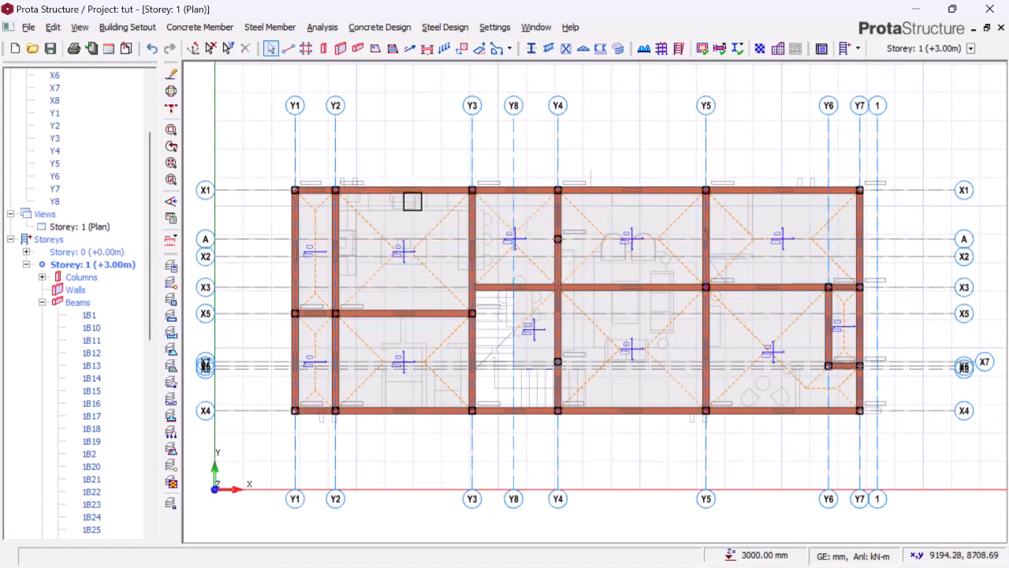
Step: Insert storeys on top of the building by setting the total number of storeys to 3, and accept that this cannot be undone
scroll(412, 202, down, 3)
scroll(371, 173, up, 2)
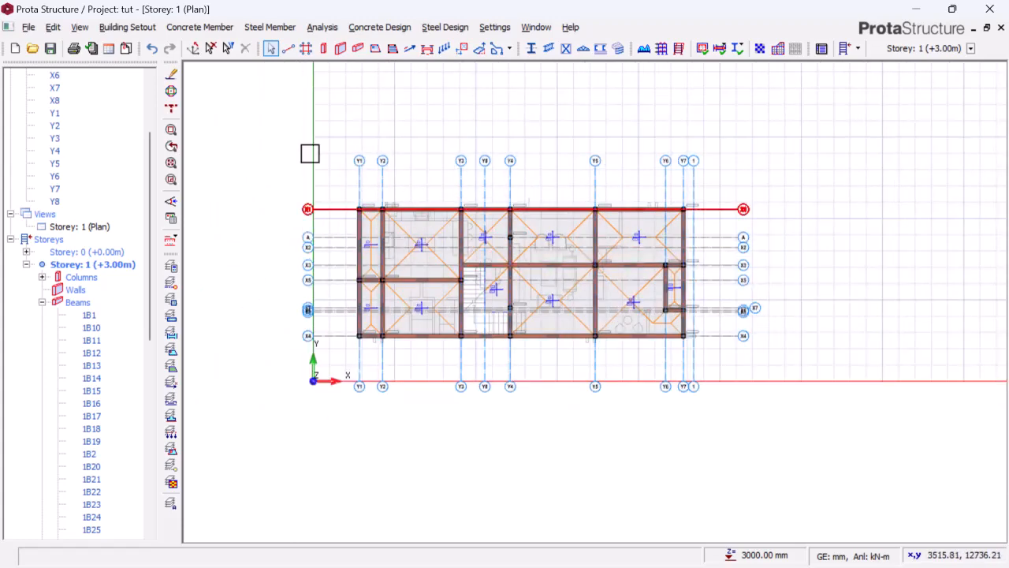
click(124, 28)
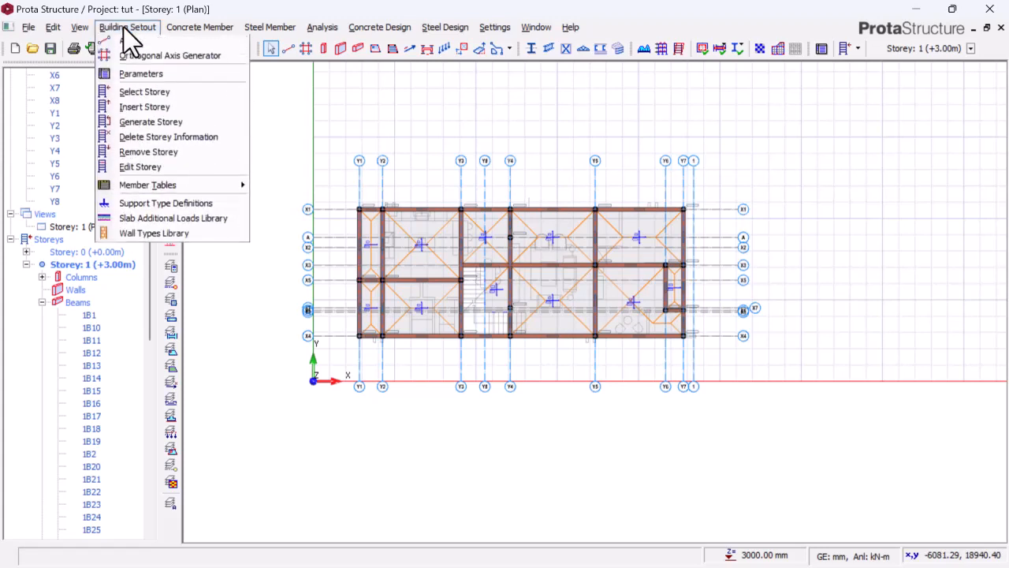
click(146, 111)
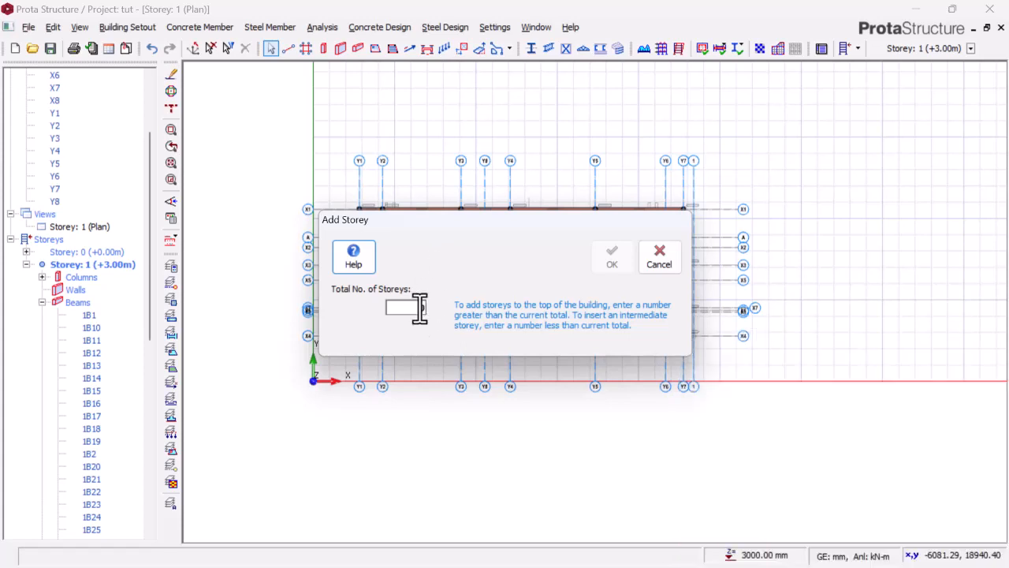
click(418, 314)
text(3)
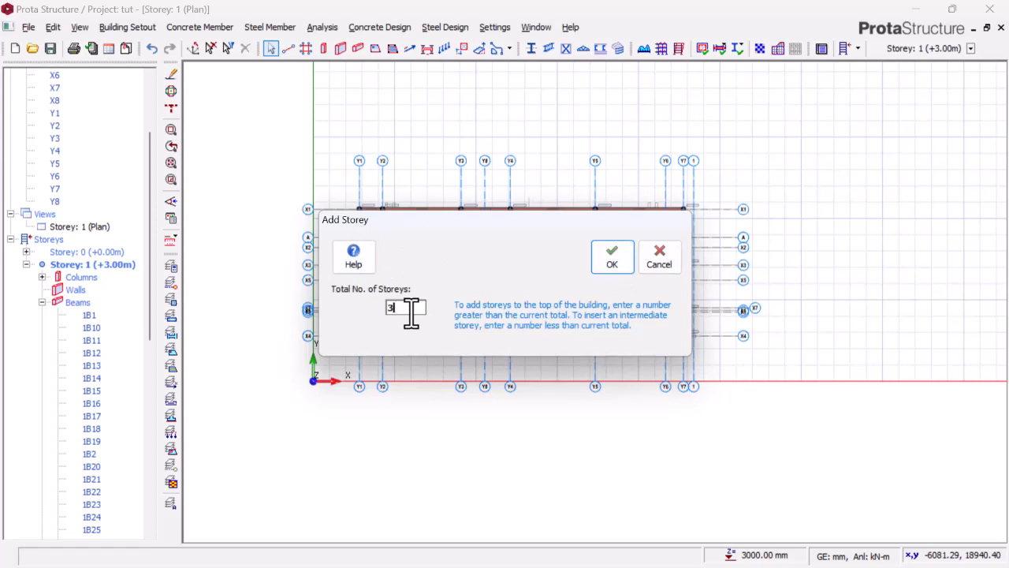
click(609, 264)
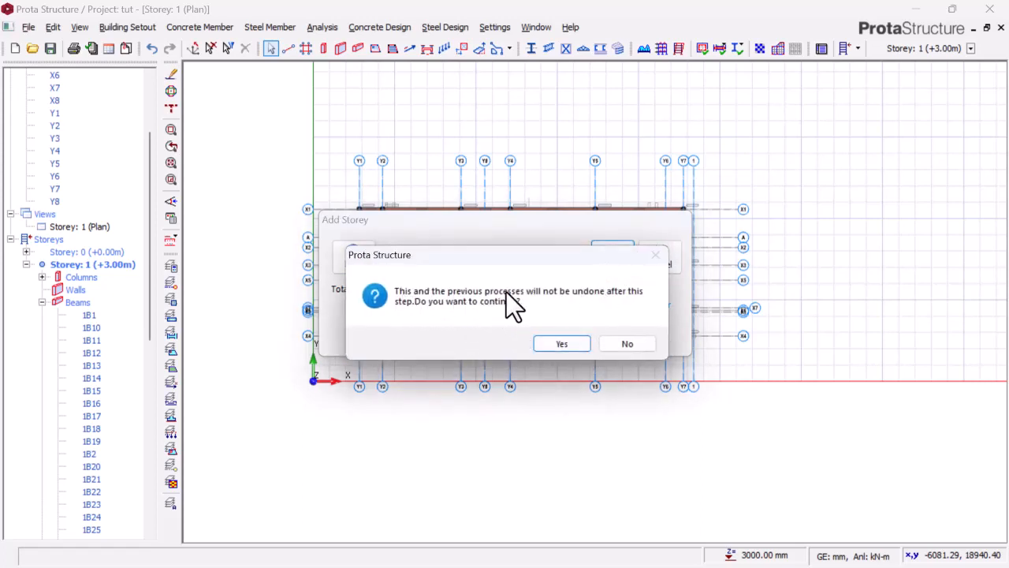
click(552, 341)
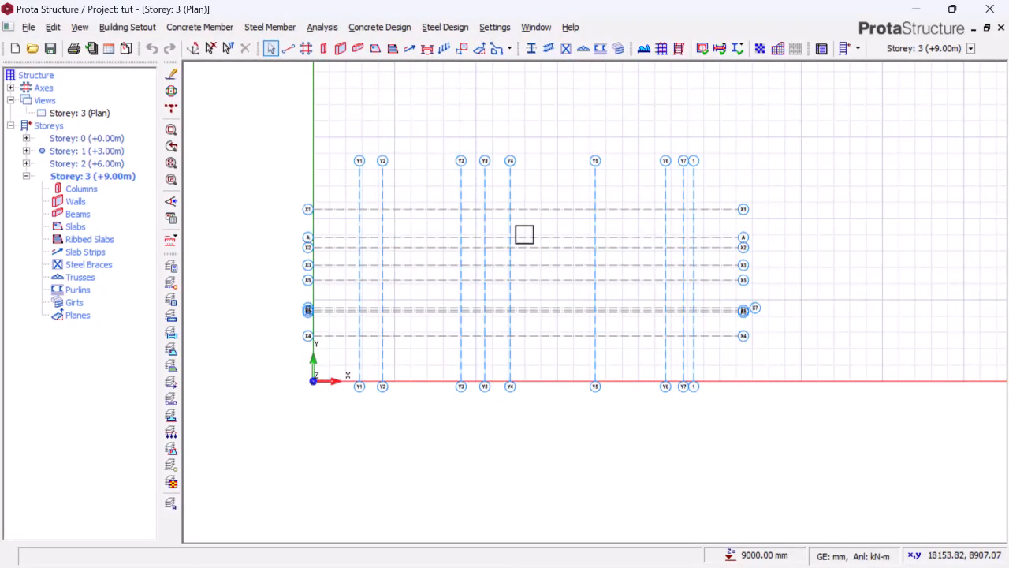
Step: Open the plan of Storey 1 (+3.00m) and then the plan of Storey 2 (+6.00m) to compare their members
double_click(75, 151)
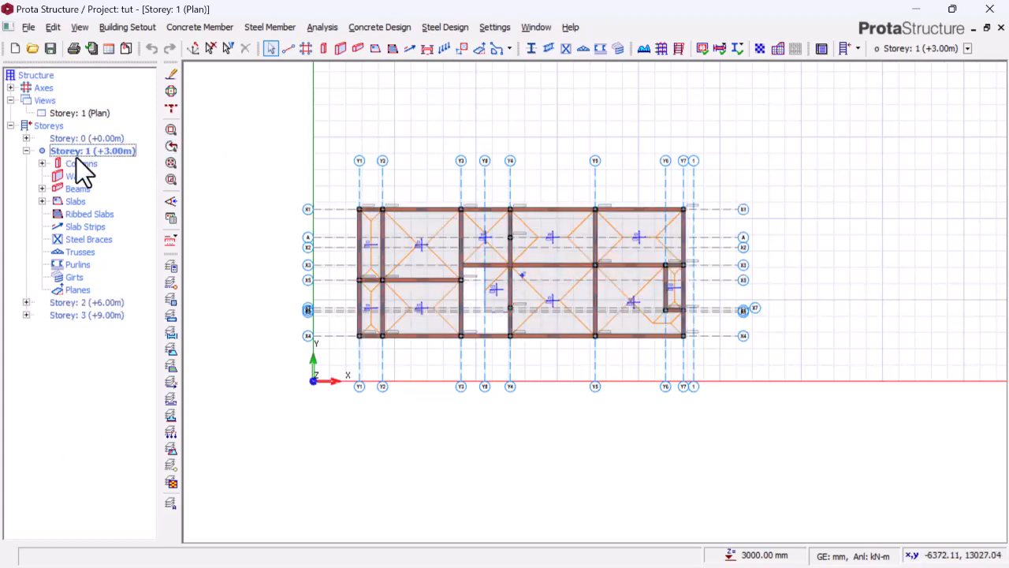
click(63, 303)
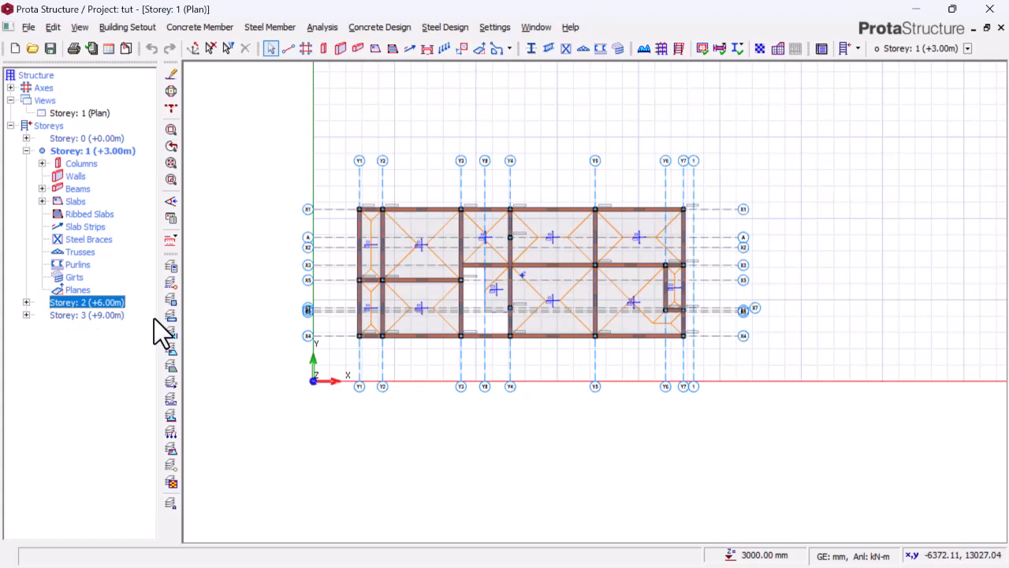
double_click(88, 304)
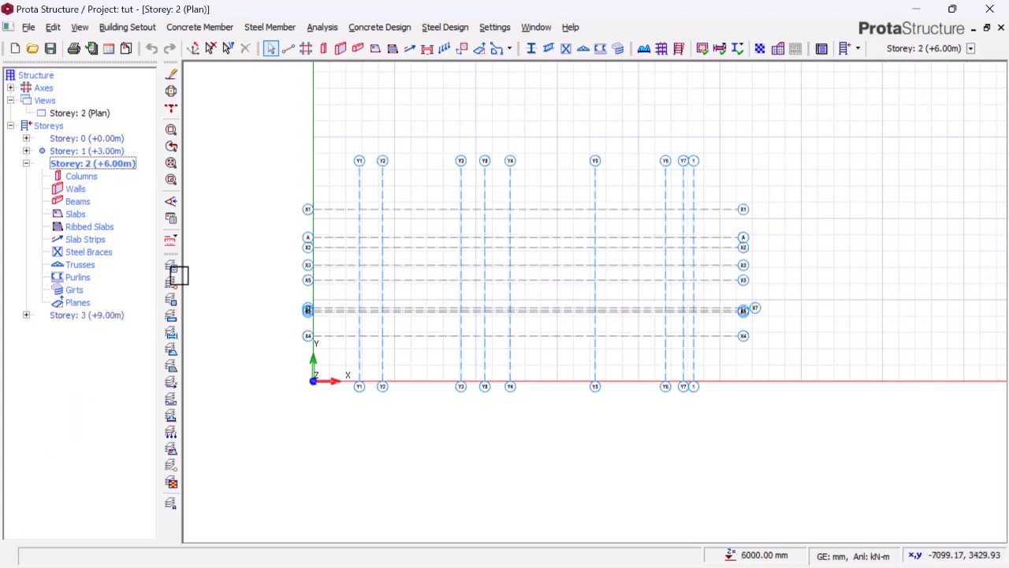
Step: Open the Storey 1 plan and generate all its member types onto Storey 2 (+6.00m)
double_click(83, 315)
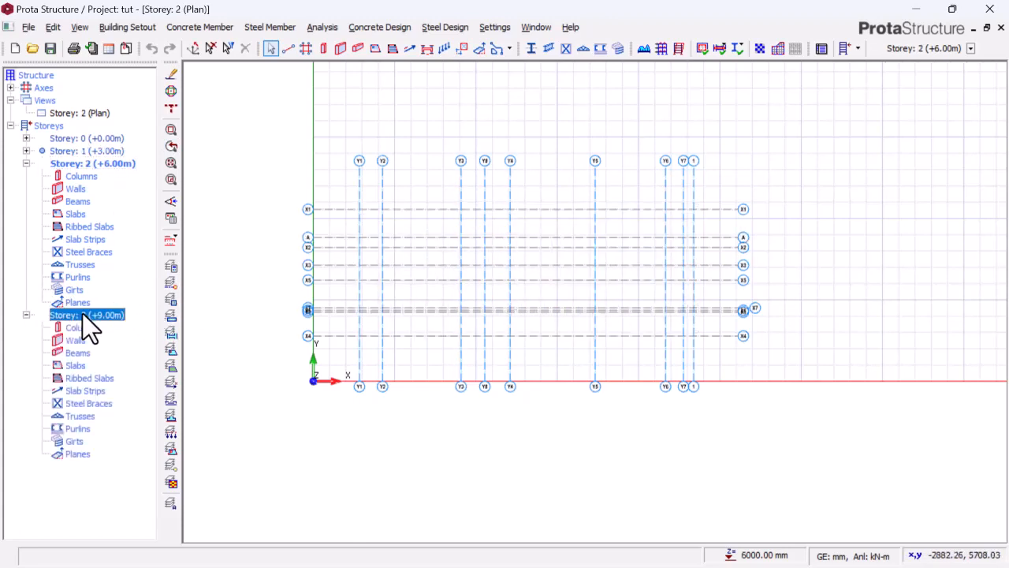
double_click(90, 150)
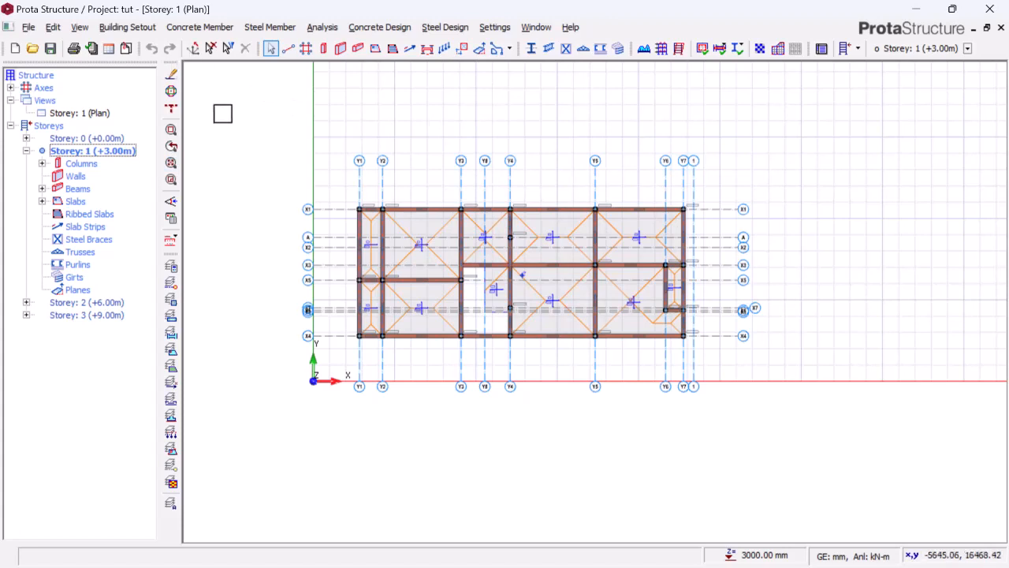
click(118, 28)
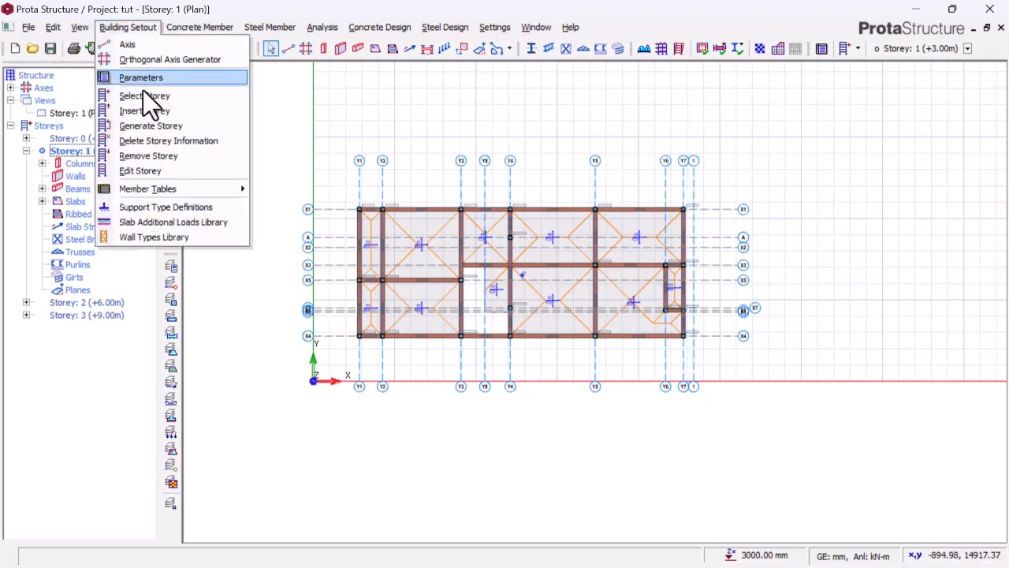
click(175, 126)
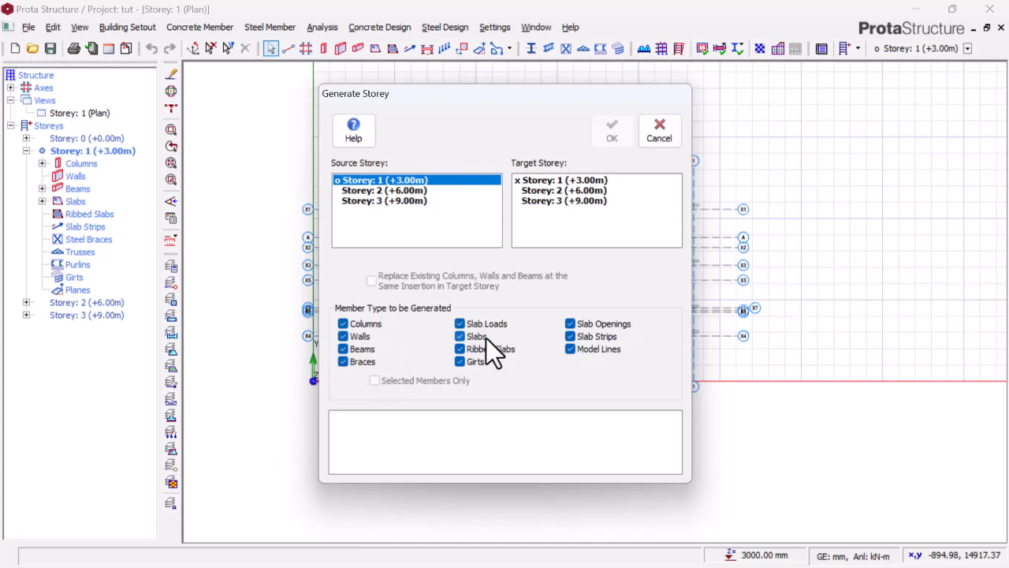
click(555, 191)
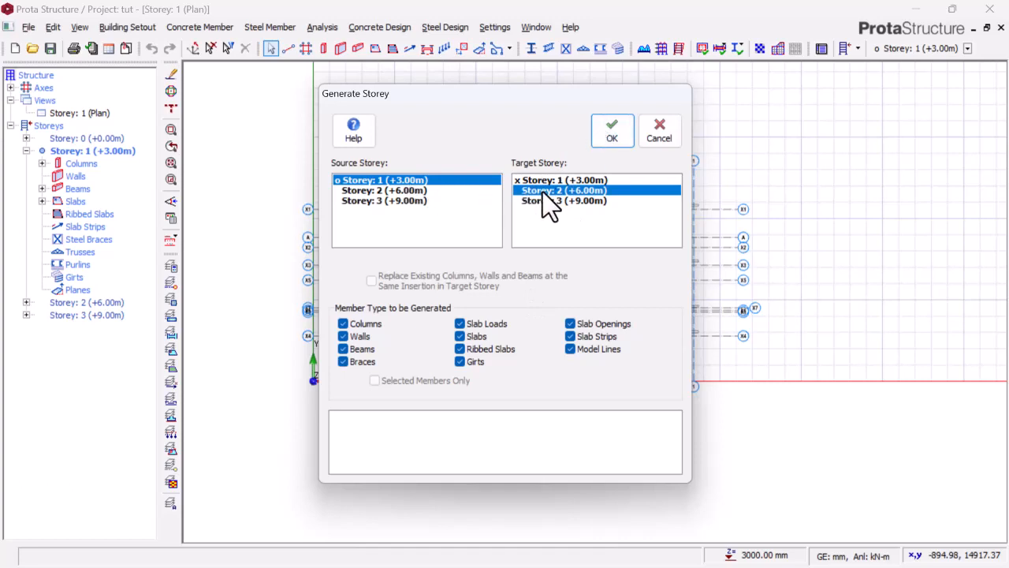
click(611, 128)
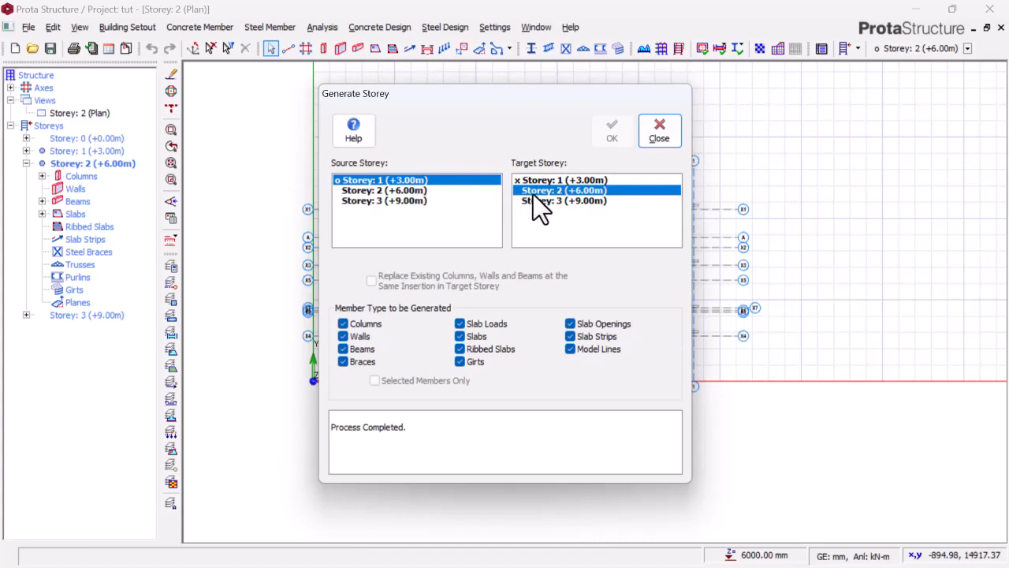
Step: Generate Storey 3 (+9.00m) from Storey 2 with only columns, walls, beams and braces, leaving out slabs and all other member types
click(366, 191)
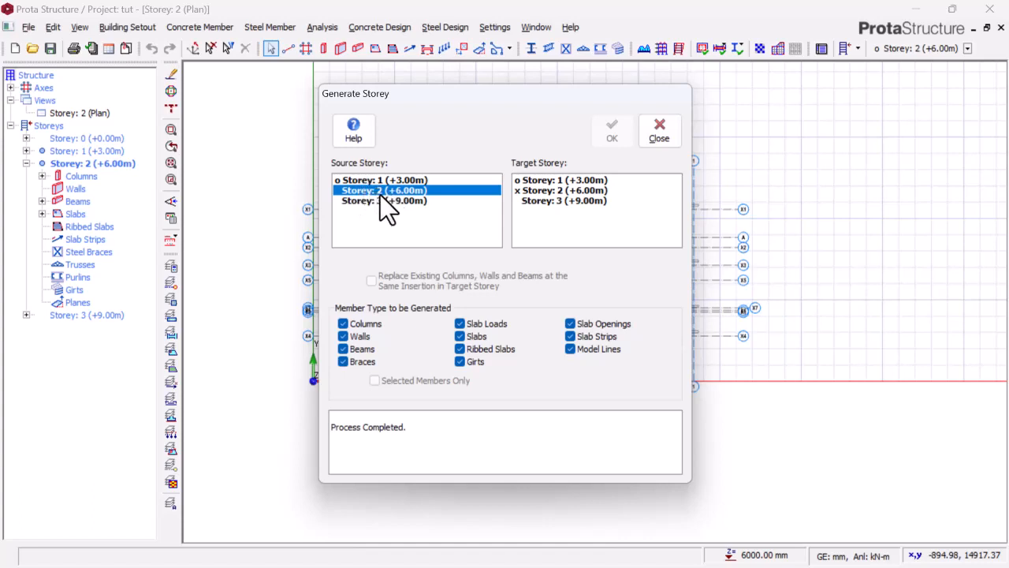
click(542, 201)
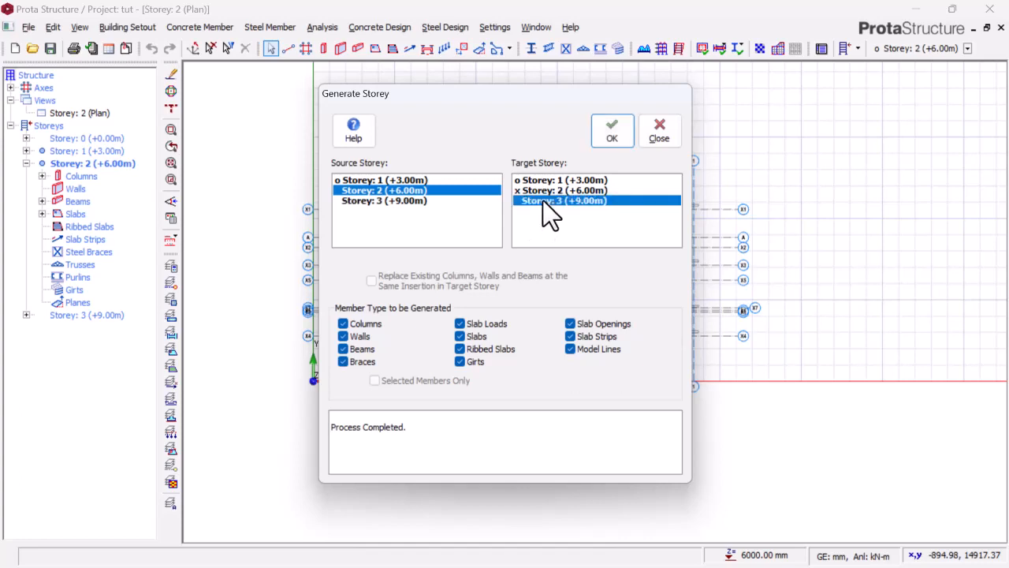
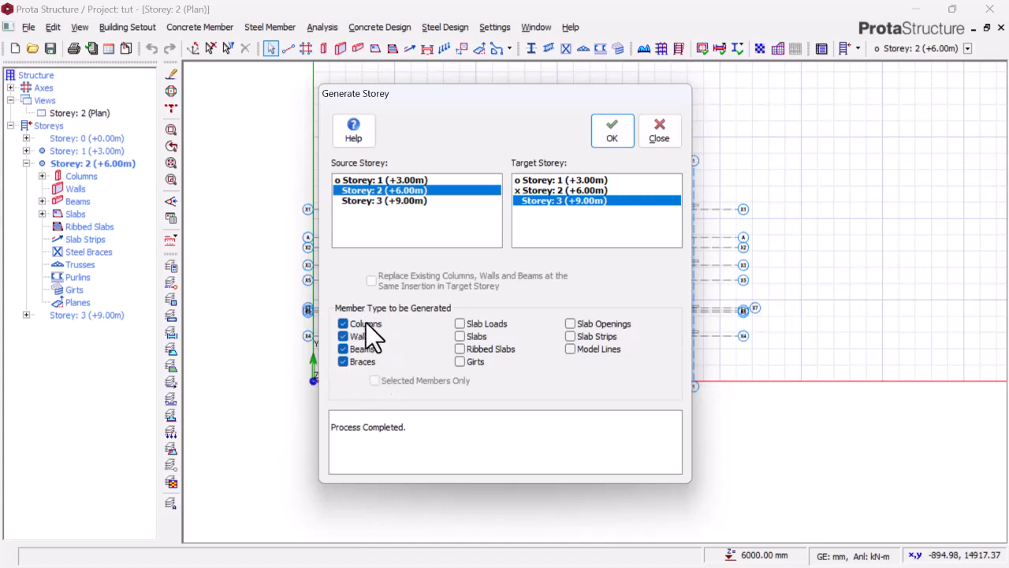
click(617, 131)
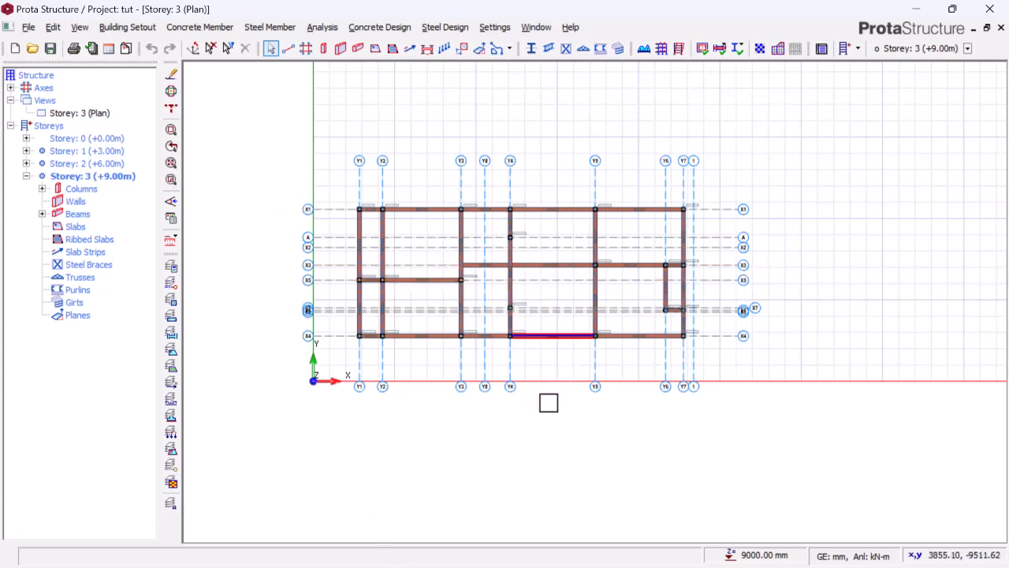
Step: Show Storey 3 in 3D and orbit to a front view to inspect the wall loads on the roof beams
click(87, 115)
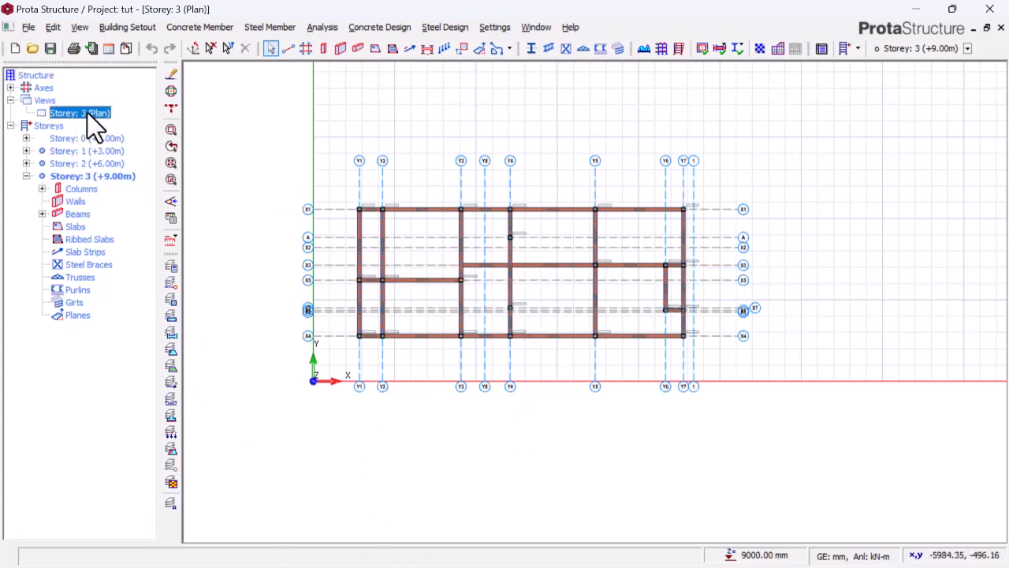
right_click(87, 114)
key(Escape)
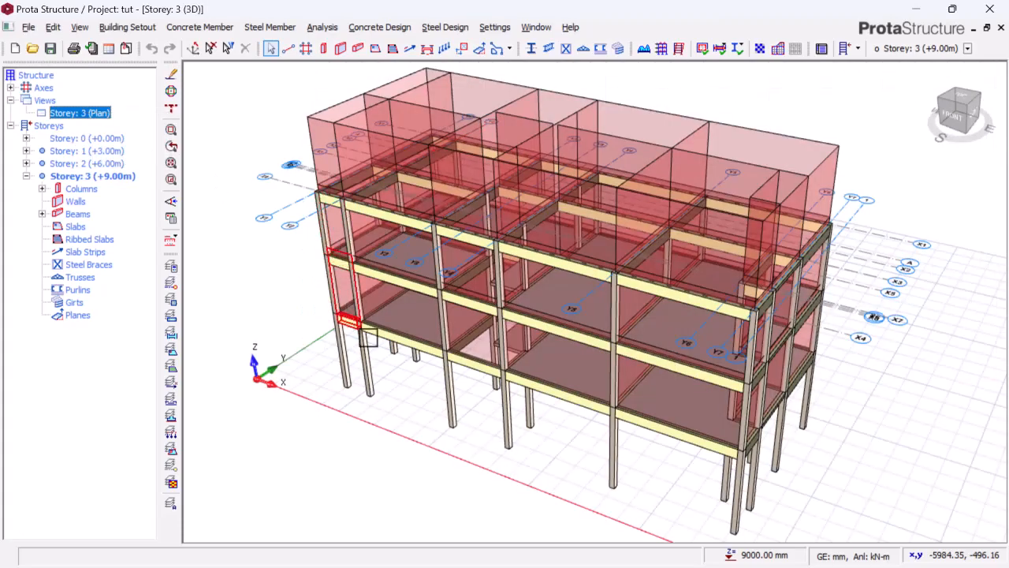
middle_drag(381, 469, 419, 446)
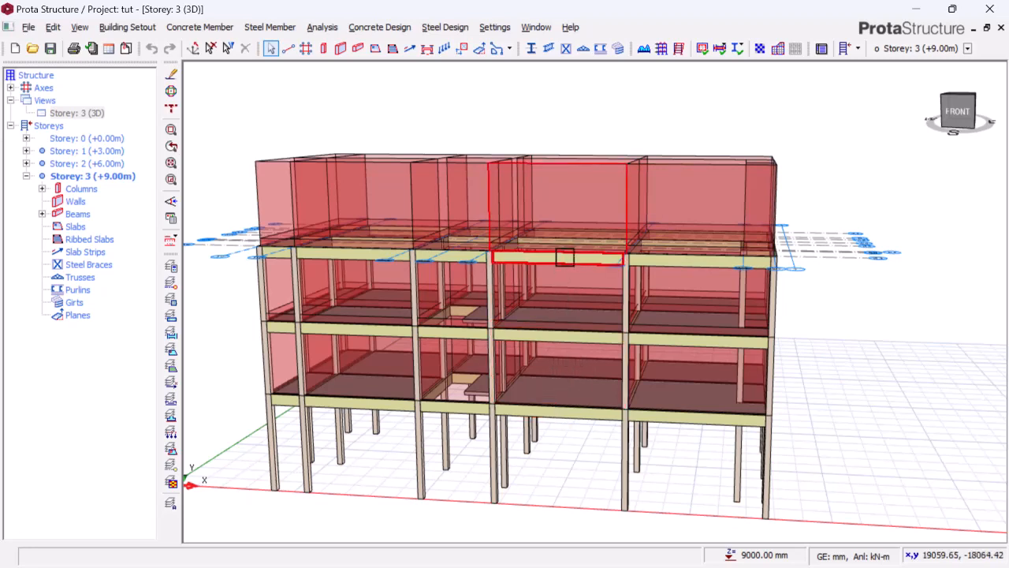
mouse_move(562, 254)
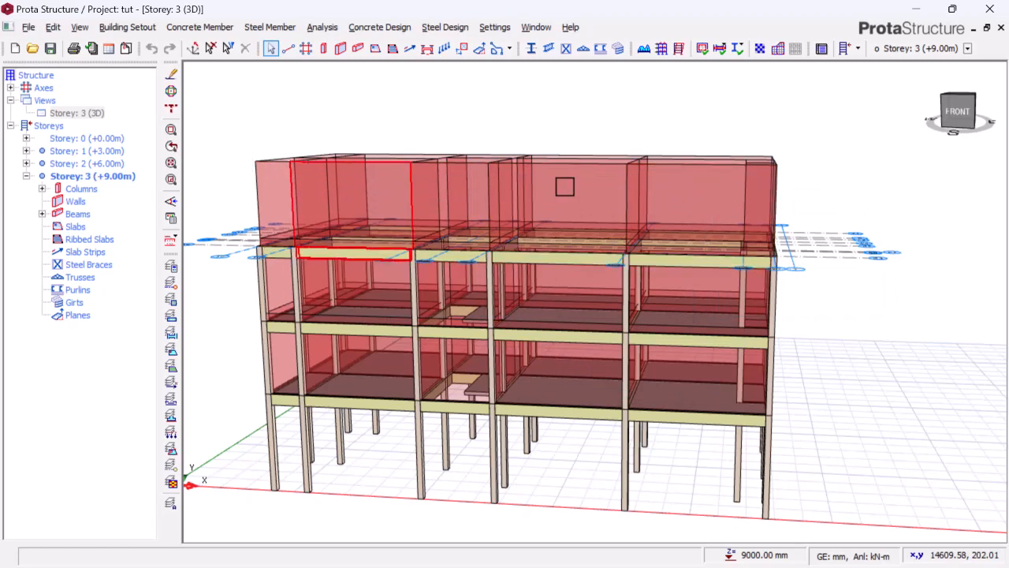
Step: Select all Storey 3 beams, 3B1 through 3B9 in the member list, and delete their wall loads
double_click(74, 214)
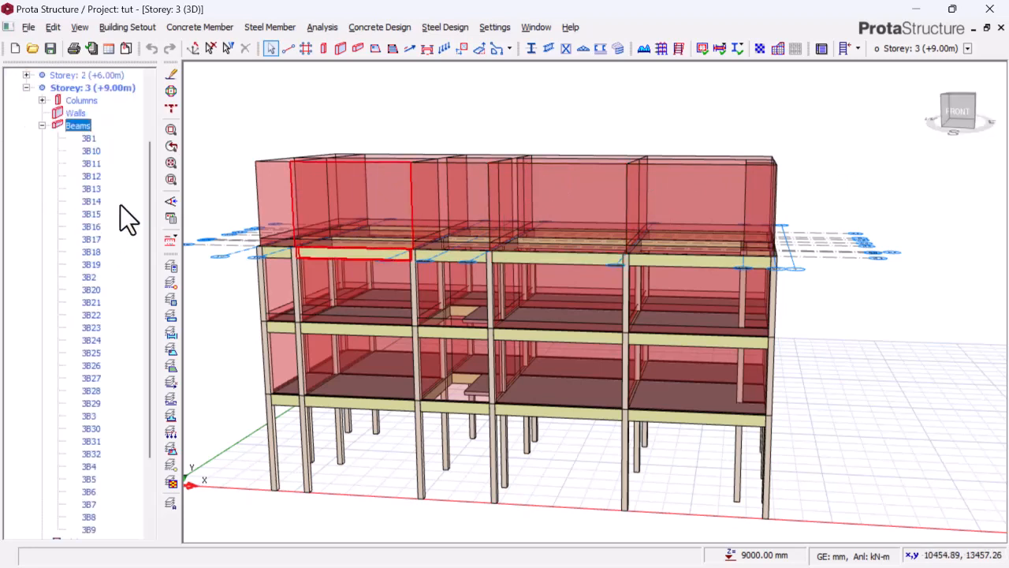
click(90, 138)
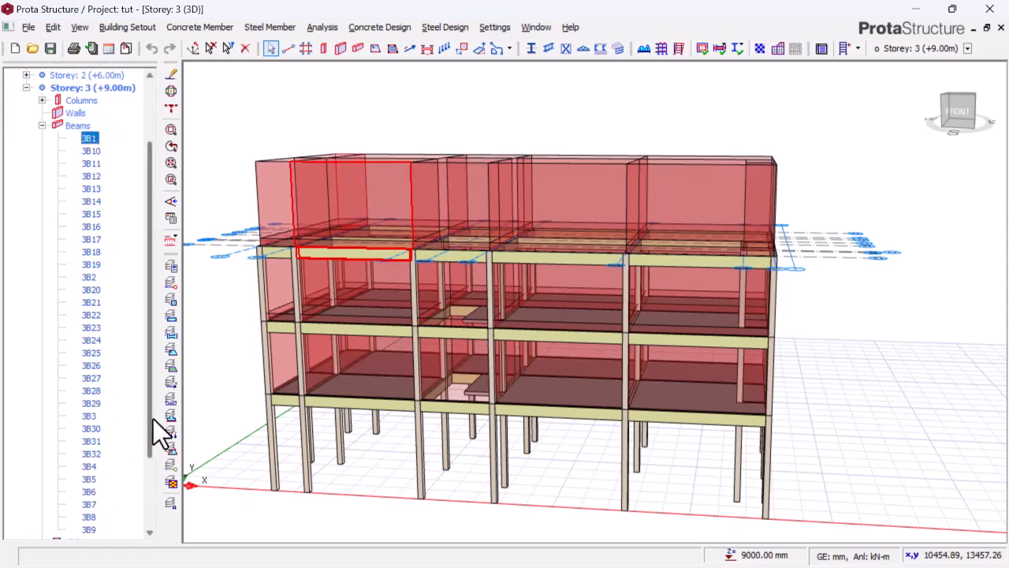
scroll(148, 411, down, 1)
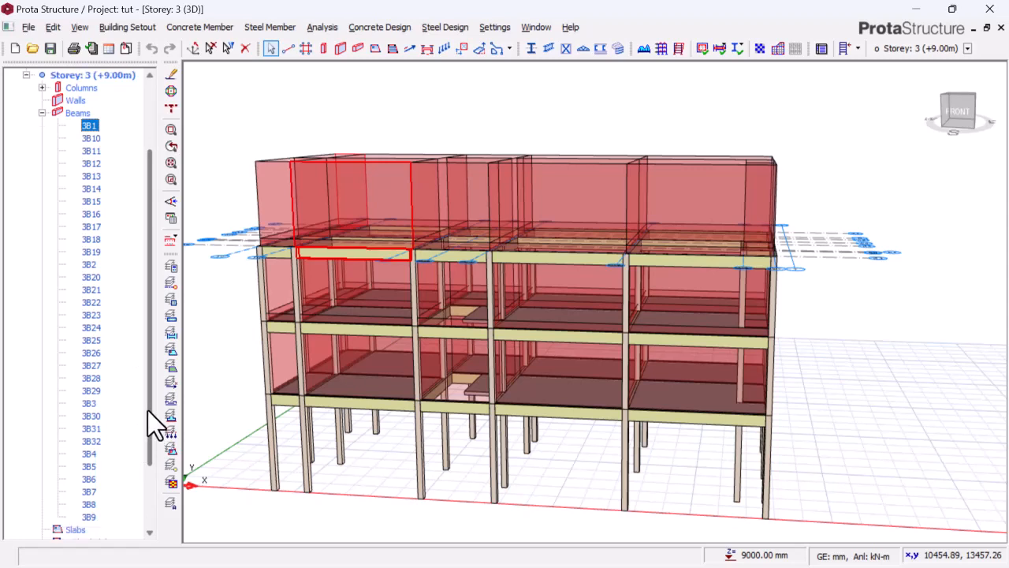
shift+click(92, 518)
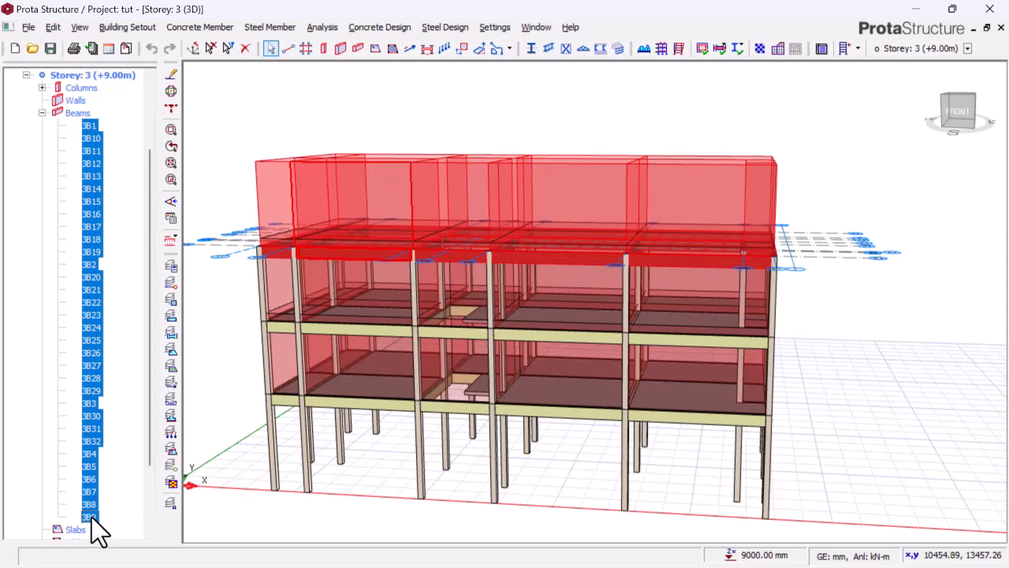
right_click(232, 127)
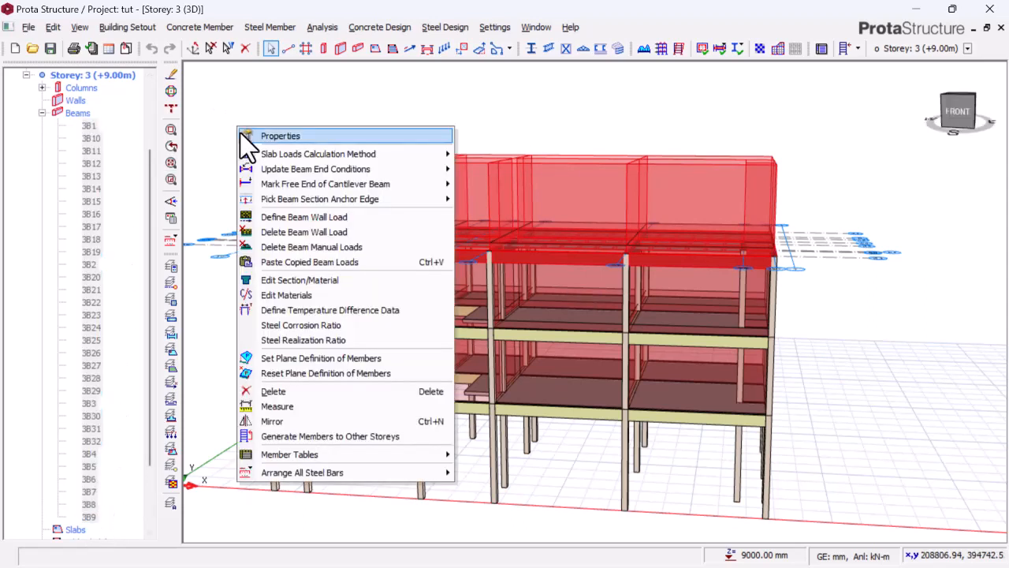
click(320, 232)
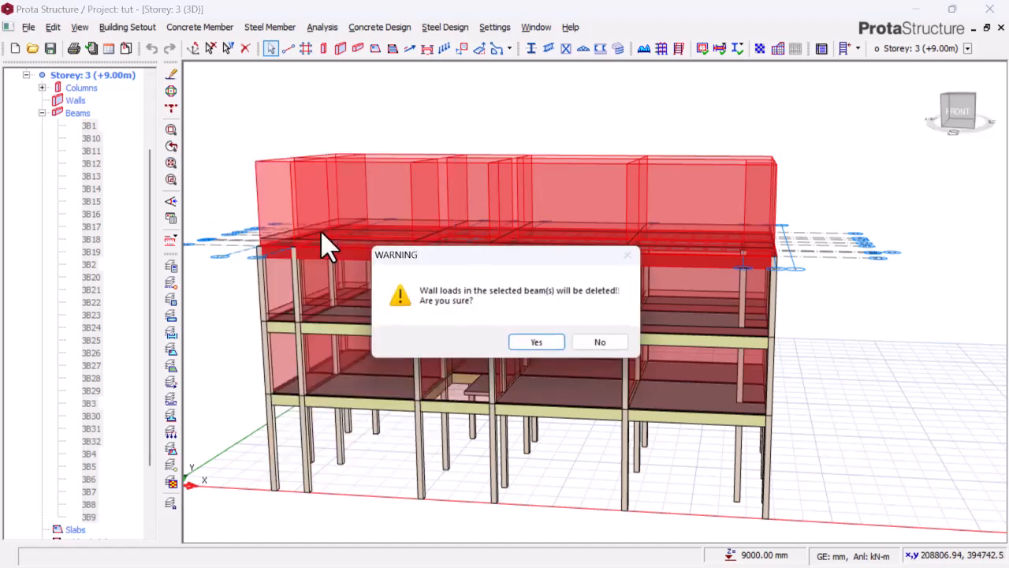
click(539, 345)
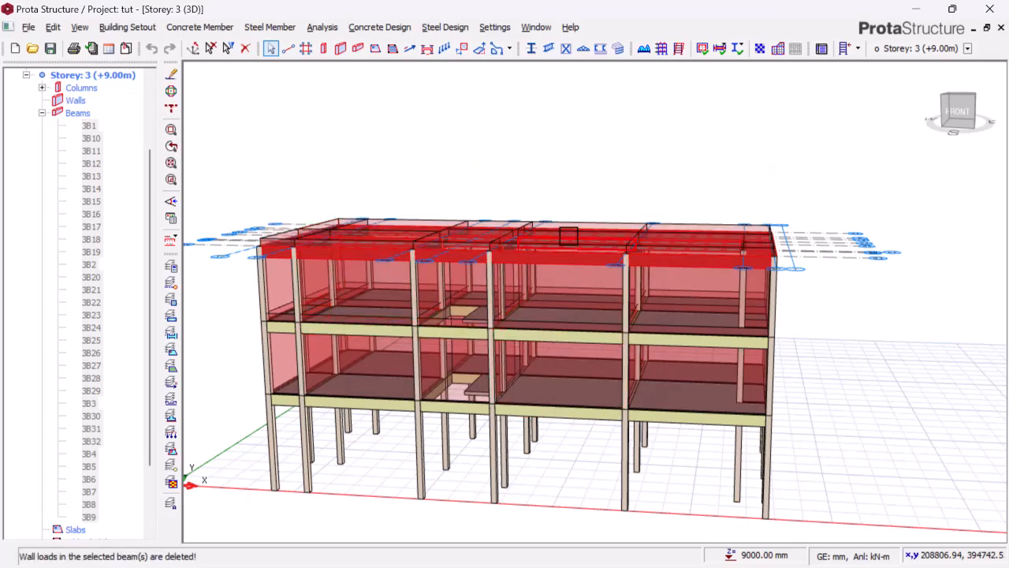
Step: Examine the three-storey model in 3D from several angles, checking the roof beams and the wall loads below
mouse_move(639, 181)
middle_down()
mouse_move(644, 228)
mouse_move(654, 167)
mouse_move(669, 168)
mouse_move(564, 171)
mouse_move(658, 181)
mouse_move(683, 156)
mouse_move(698, 163)
middle_up()
scroll(259, 236, up, 2)
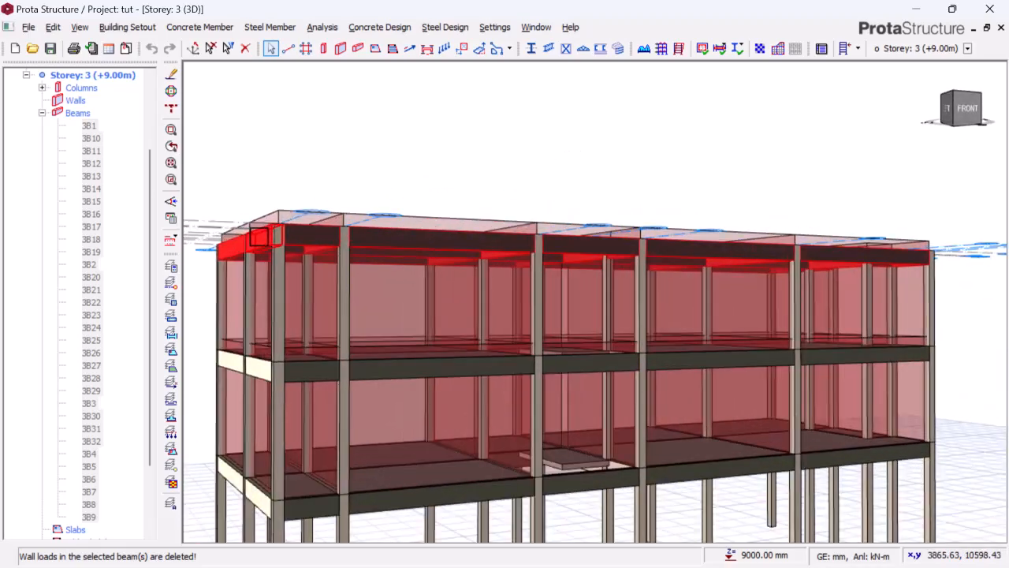
scroll(259, 237, up, 2)
scroll(435, 161, down, 2)
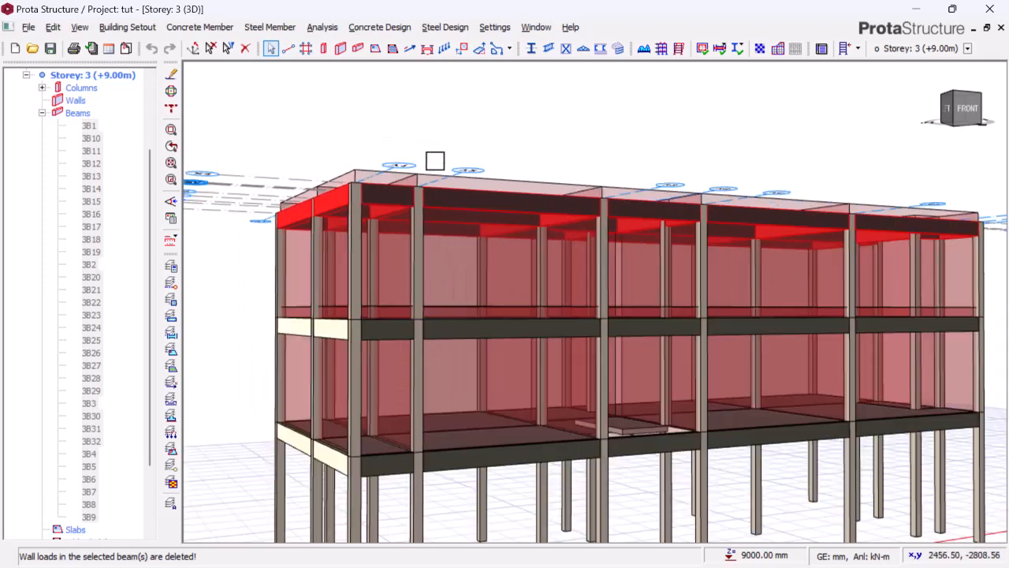
scroll(425, 167, up, 1)
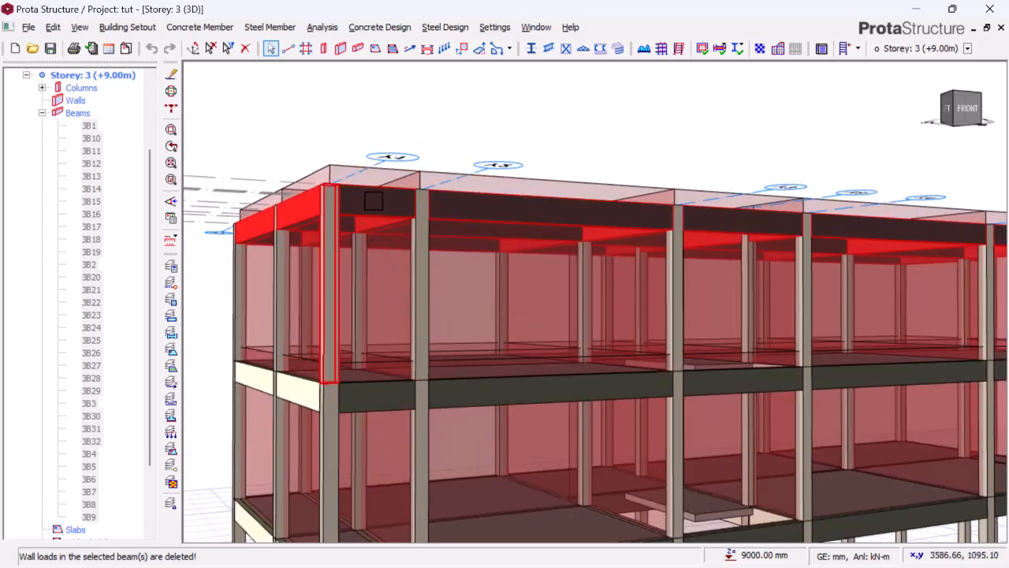
scroll(456, 230, down, 2)
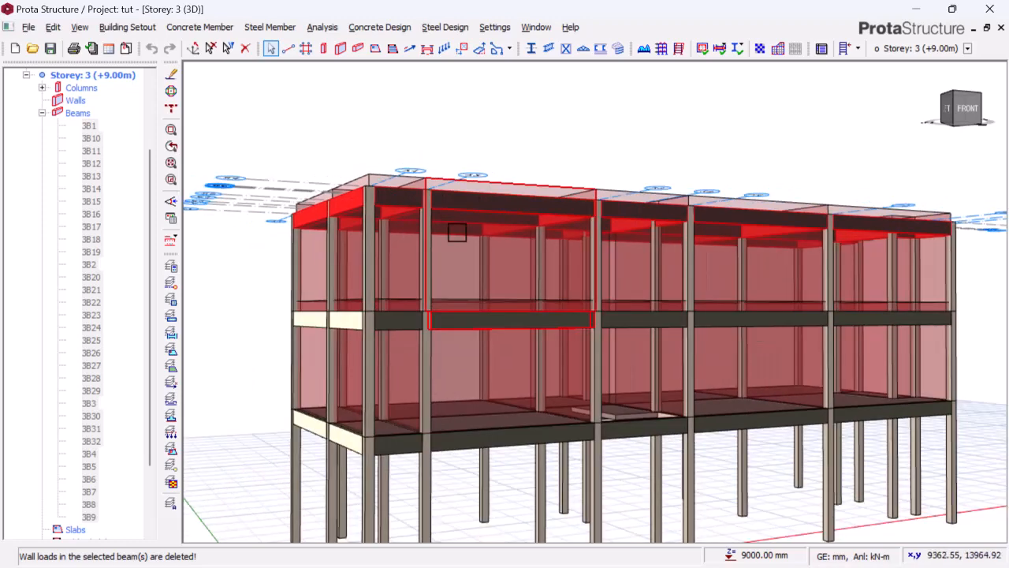
scroll(462, 238, down, 2)
scroll(437, 220, up, 1)
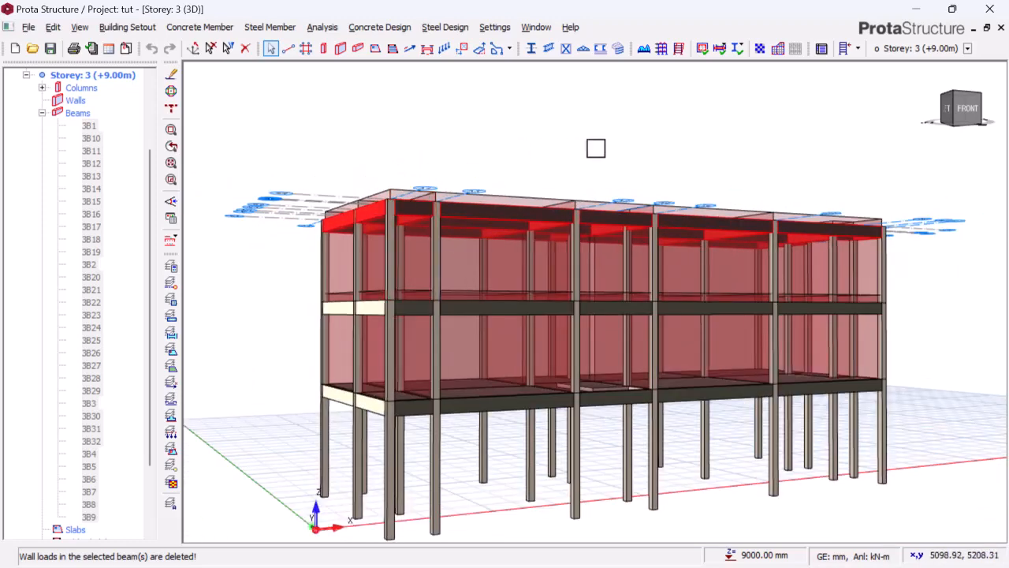
mouse_move(595, 148)
middle_down()
mouse_move(567, 153)
mouse_move(591, 146)
middle_up()
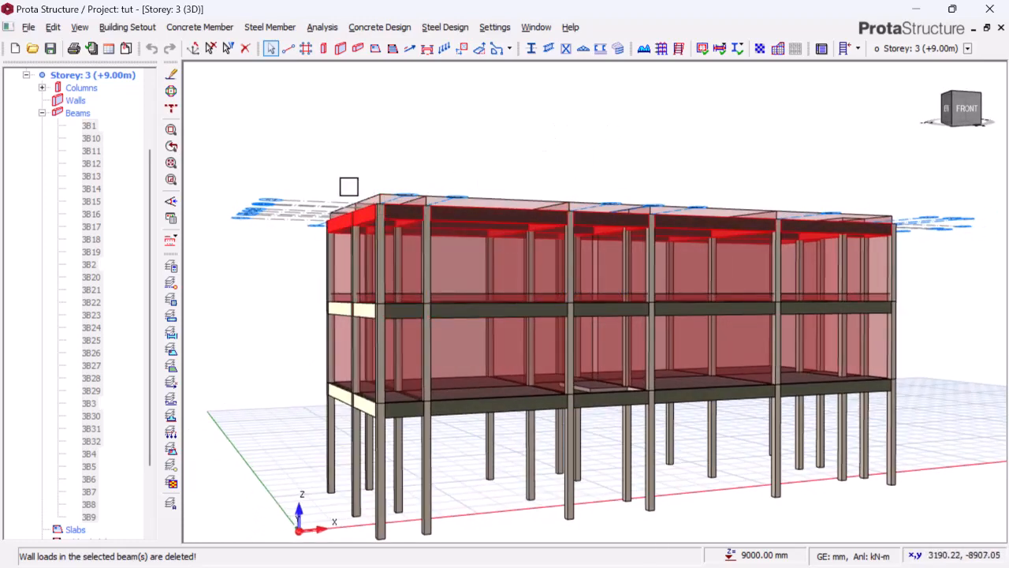
Step: Edit the storey heights, setting h to 3300 mm for Storeys 1, 2 and 3
click(134, 29)
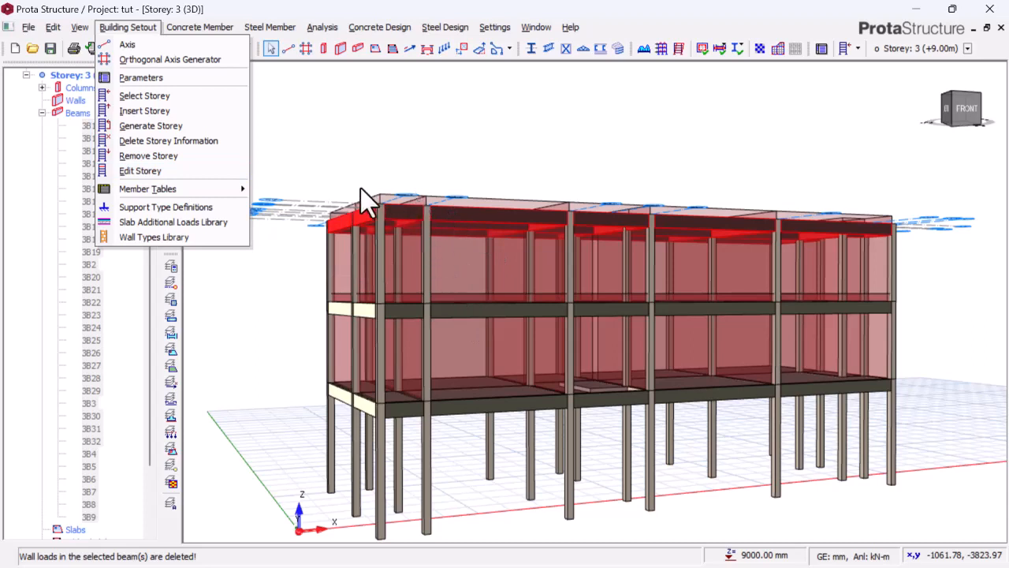
click(152, 171)
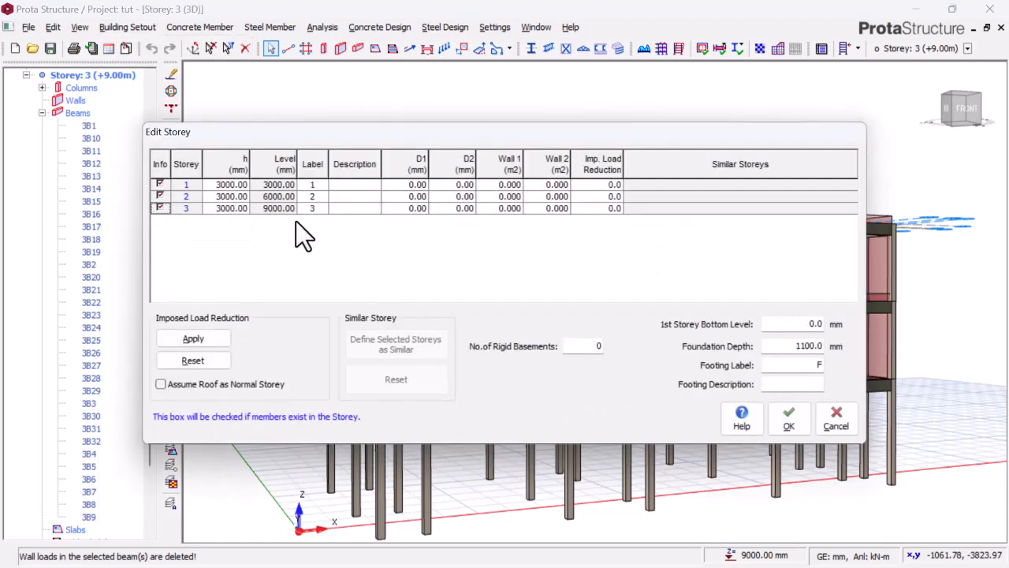
click(223, 185)
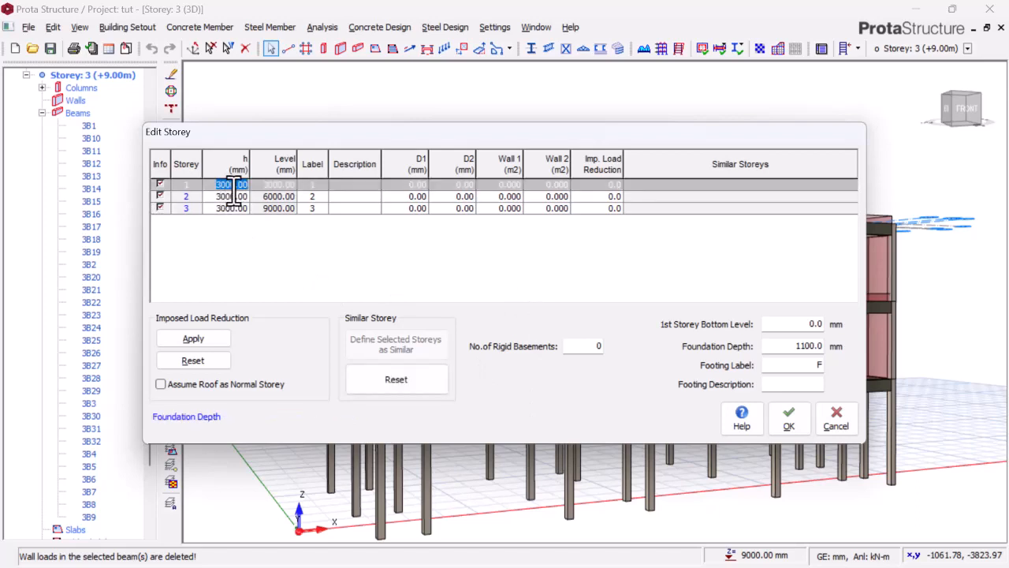
key(BackSpace)
text(3300)
click(239, 196)
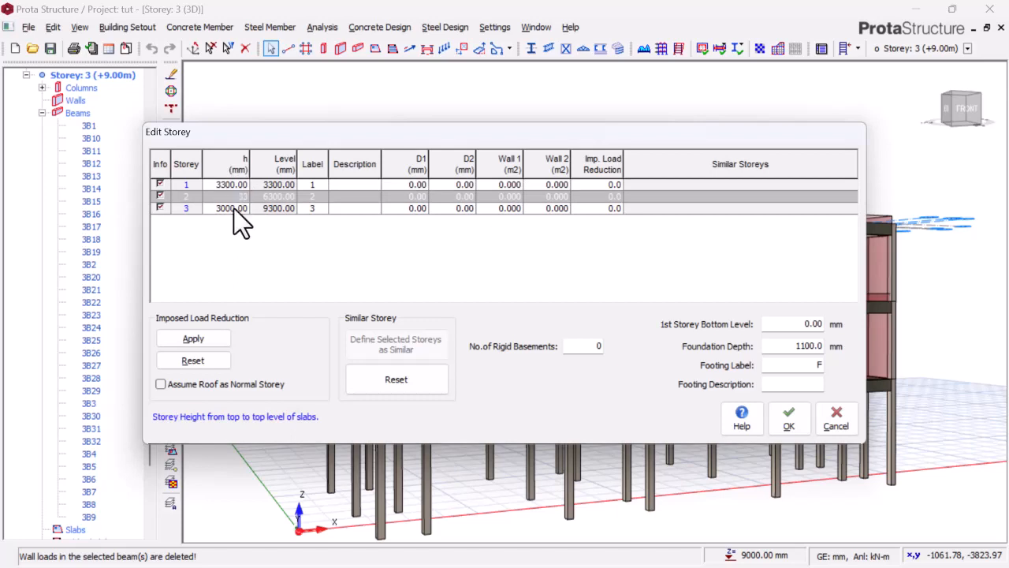
text(3300)
click(239, 208)
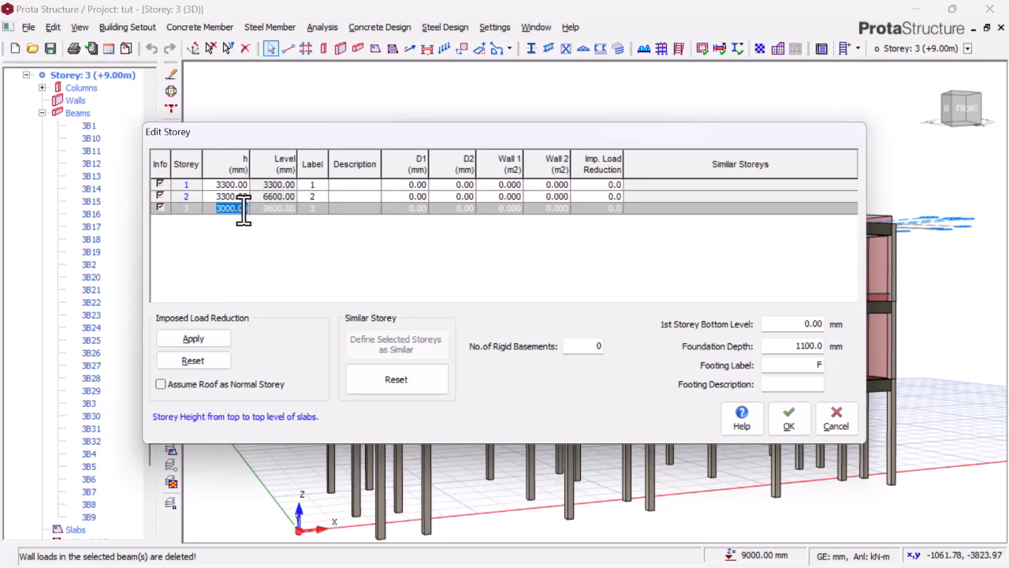
text(33)
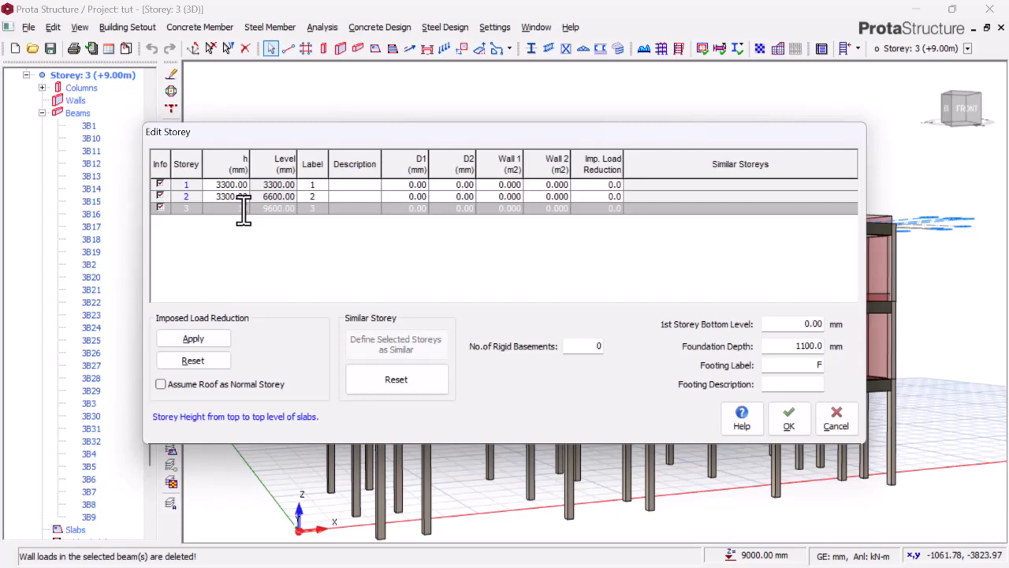
text(00)
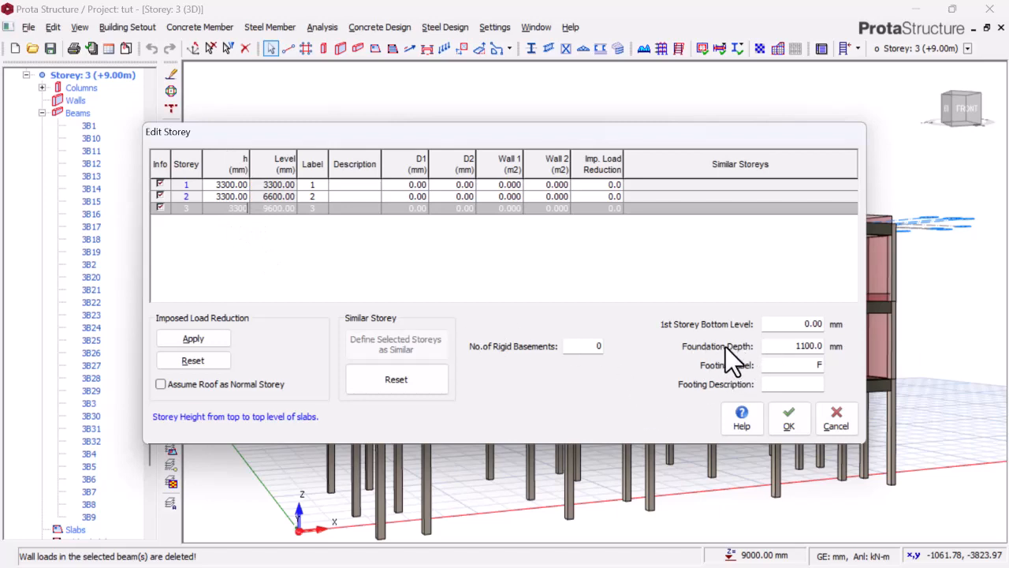
Step: Set the foundation depth to 1500 mm and apply the storey edits
double_click(803, 346)
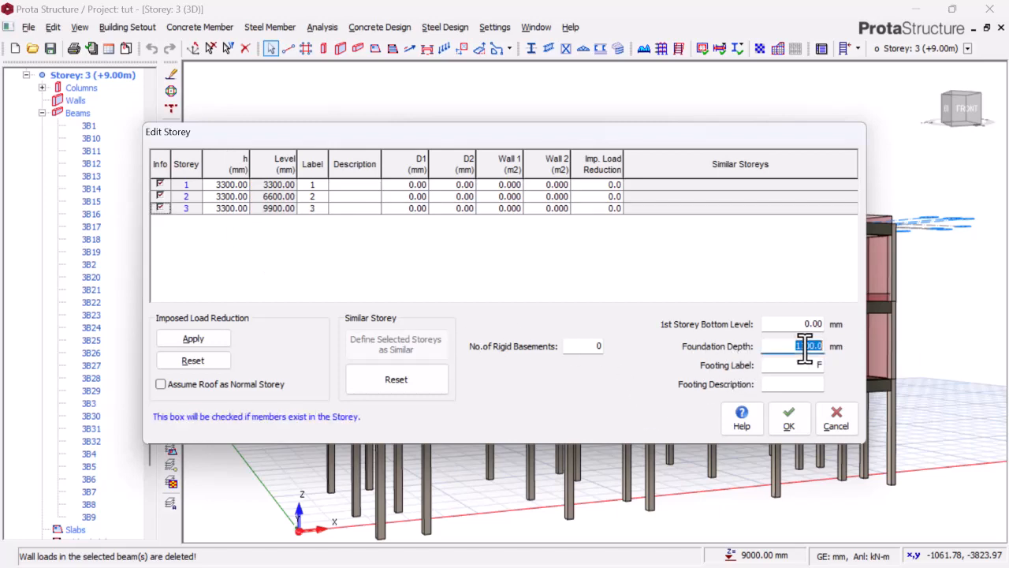
text(1500)
click(789, 411)
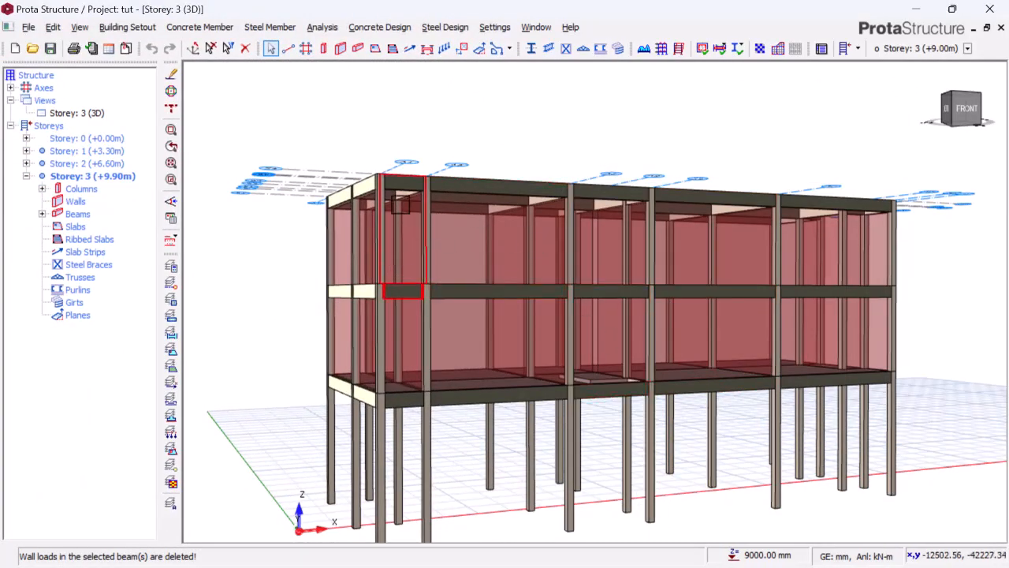
Step: Examine the updated three-storey model in 3D from the back, right and front, checking the storey heights, columns and roof beams
middle_drag(545, 115, 720, 142)
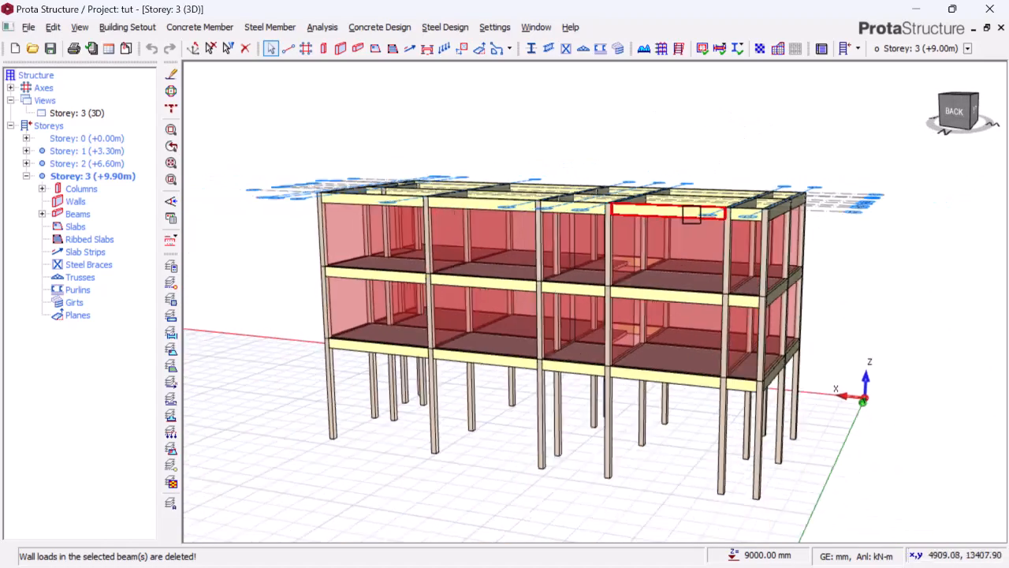
middle_drag(563, 147, 687, 173)
scroll(426, 370, up, 5)
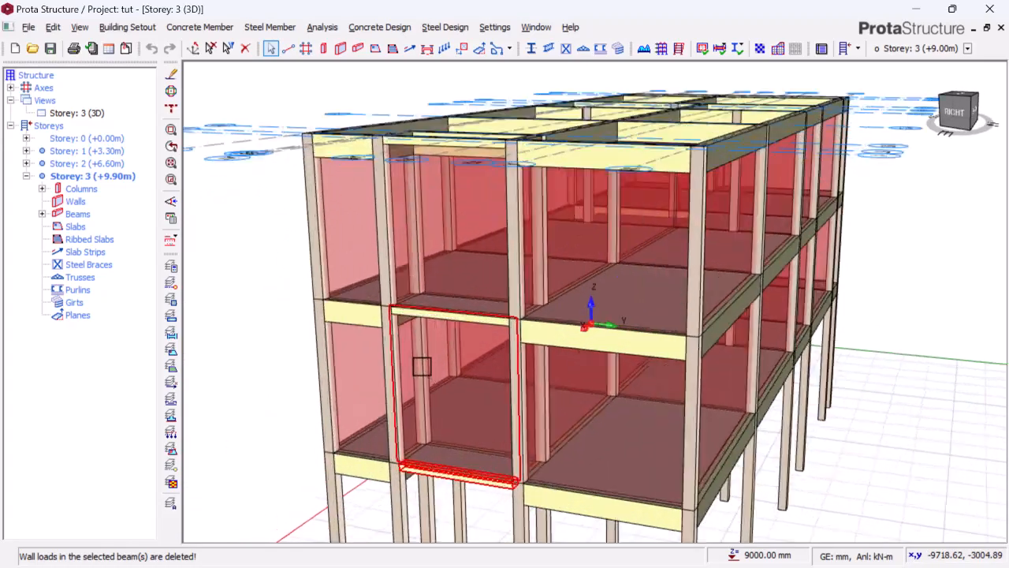
middle_drag(248, 313, 448, 310)
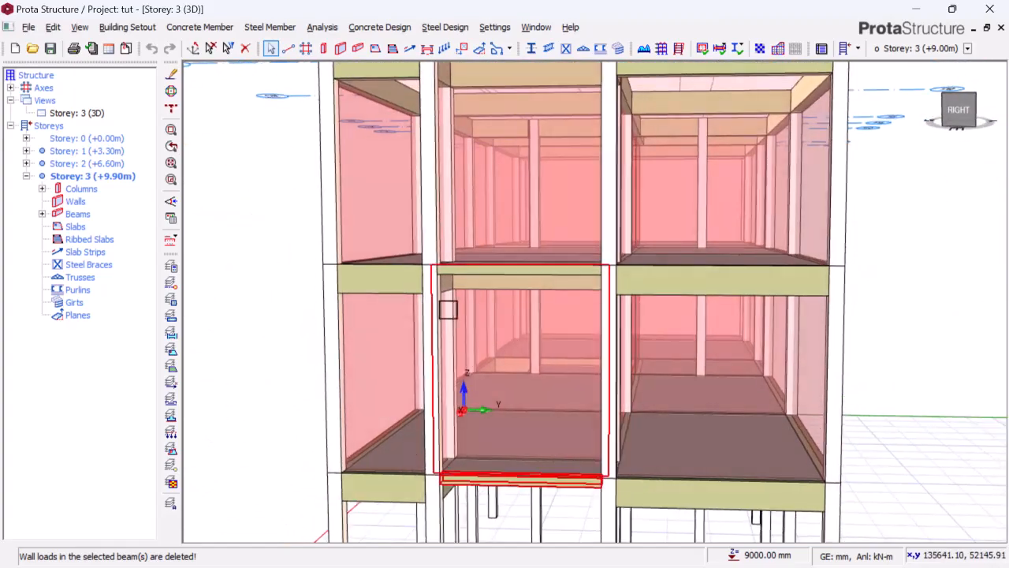
scroll(505, 270, down, 4)
scroll(521, 283, up, 2)
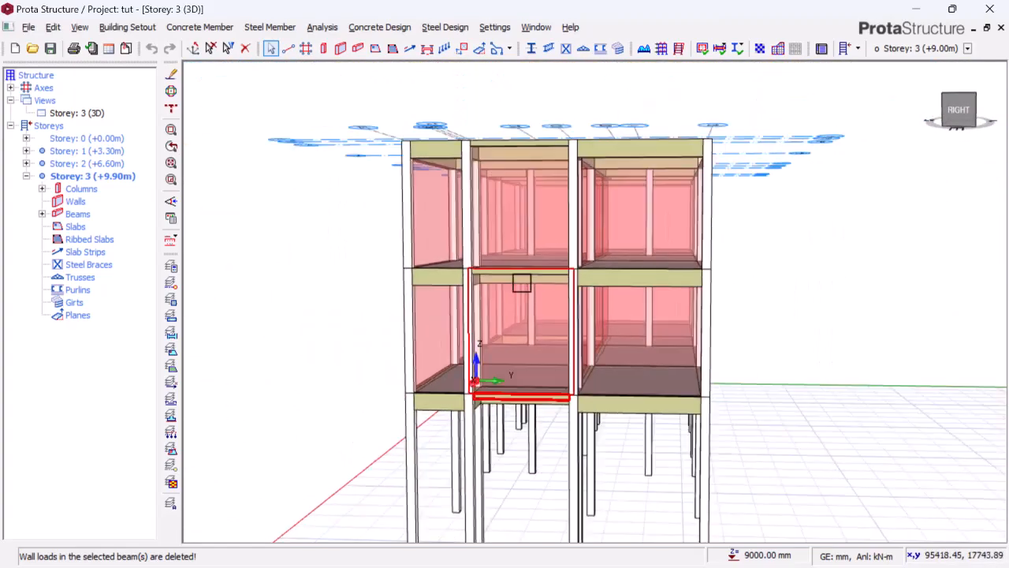
middle_drag(314, 233, 499, 239)
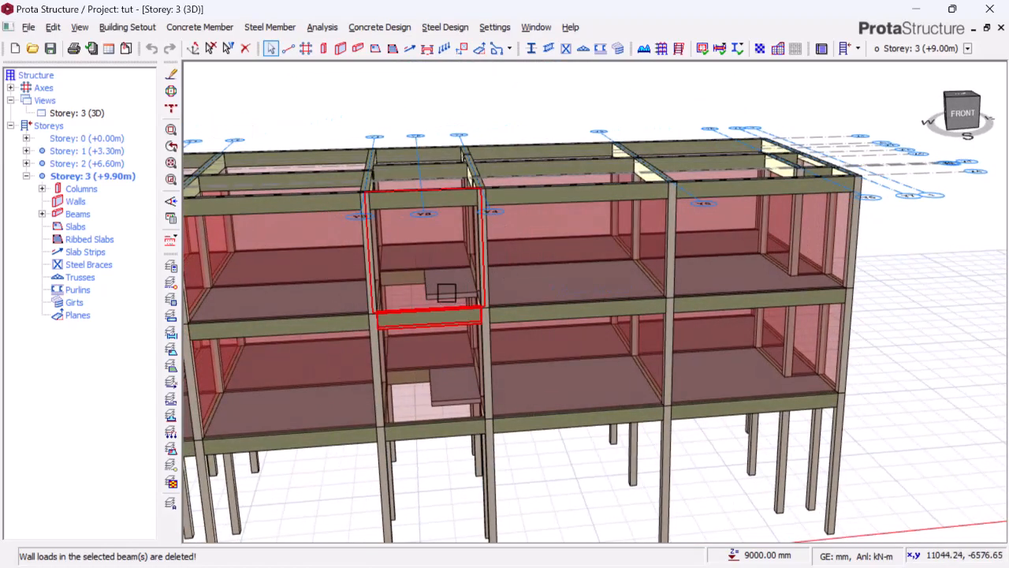
middle_drag(514, 134, 449, 114)
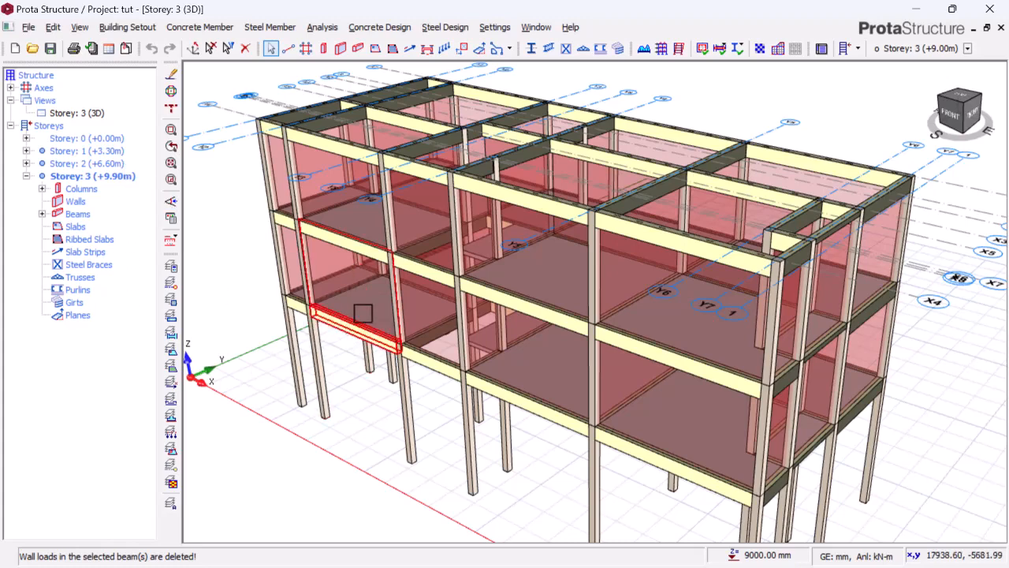
mouse_move(374, 235)
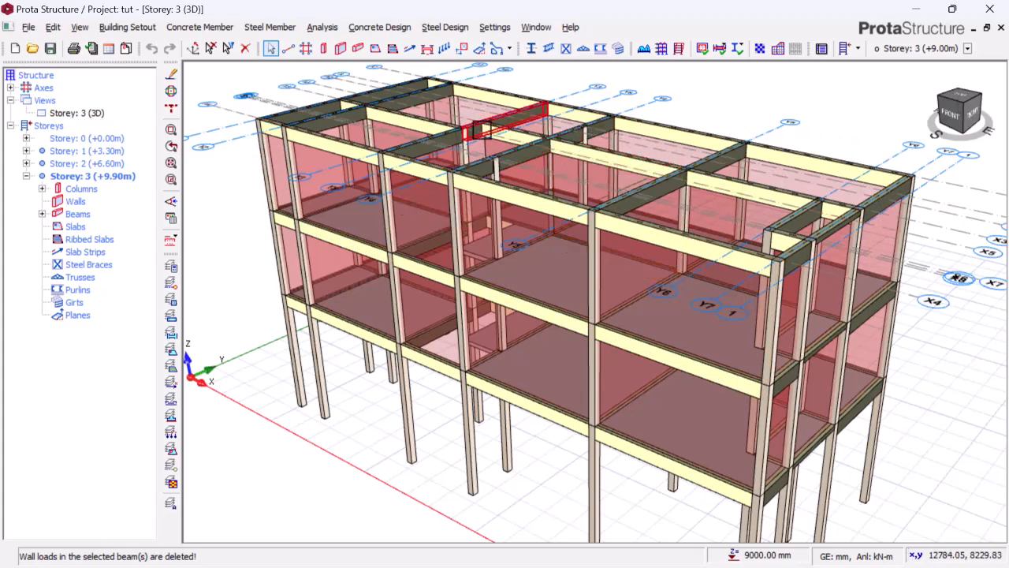
mouse_move(385, 117)
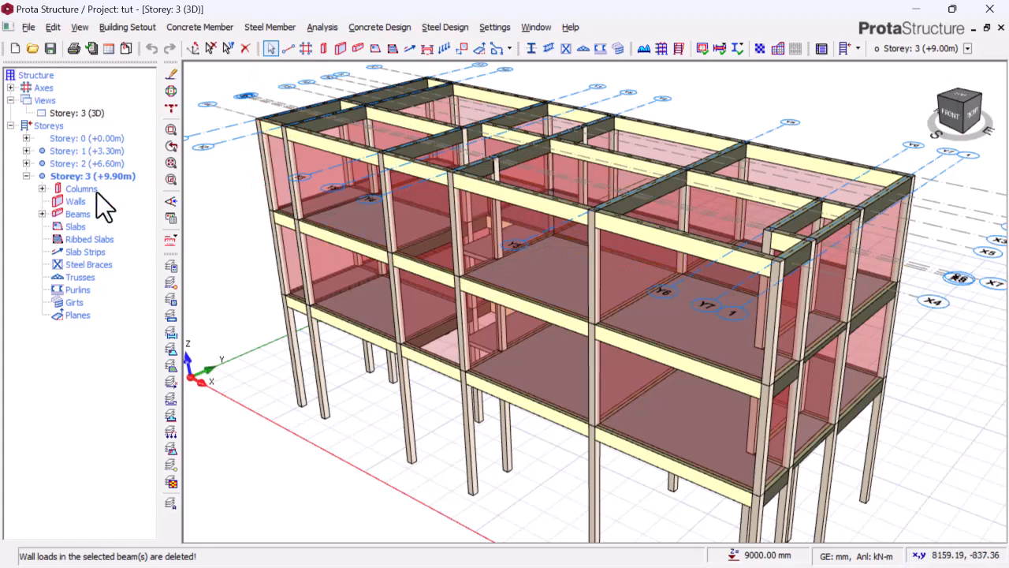
Step: Open the summary table of the Storey 3 beams and move it so the roof beams can be seen
click(79, 215)
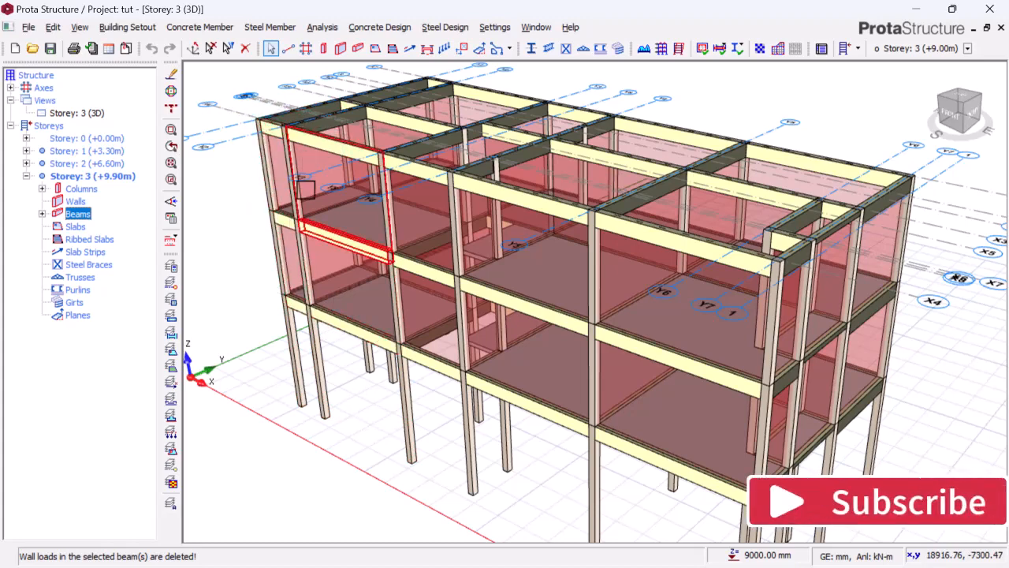
right_click(78, 212)
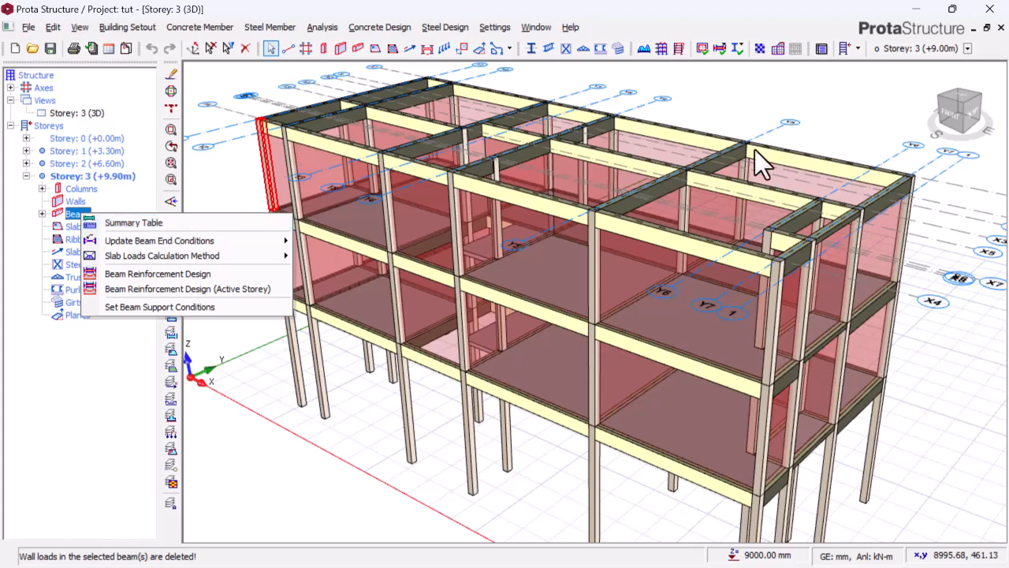
click(147, 222)
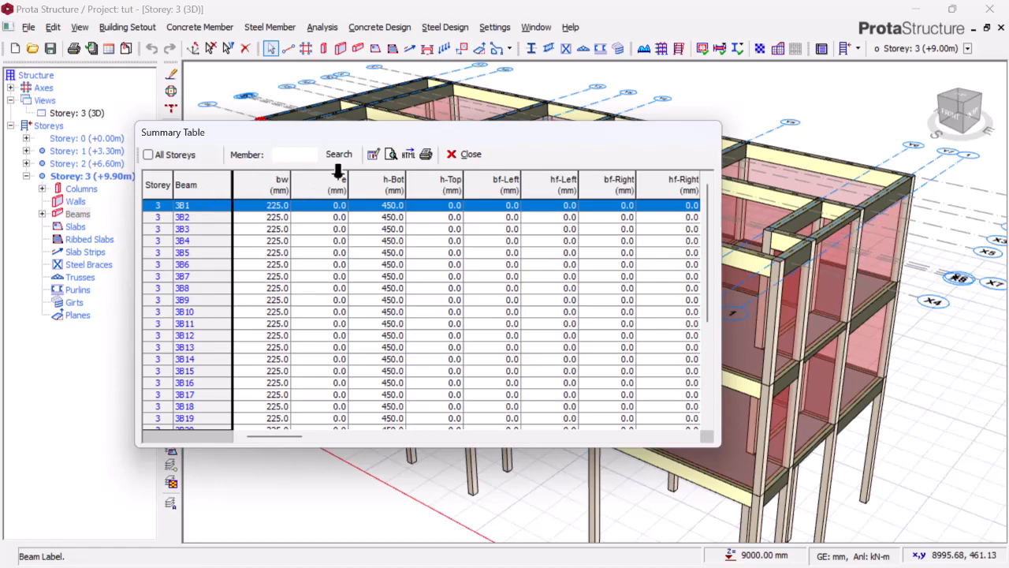
drag(521, 136, 450, 195)
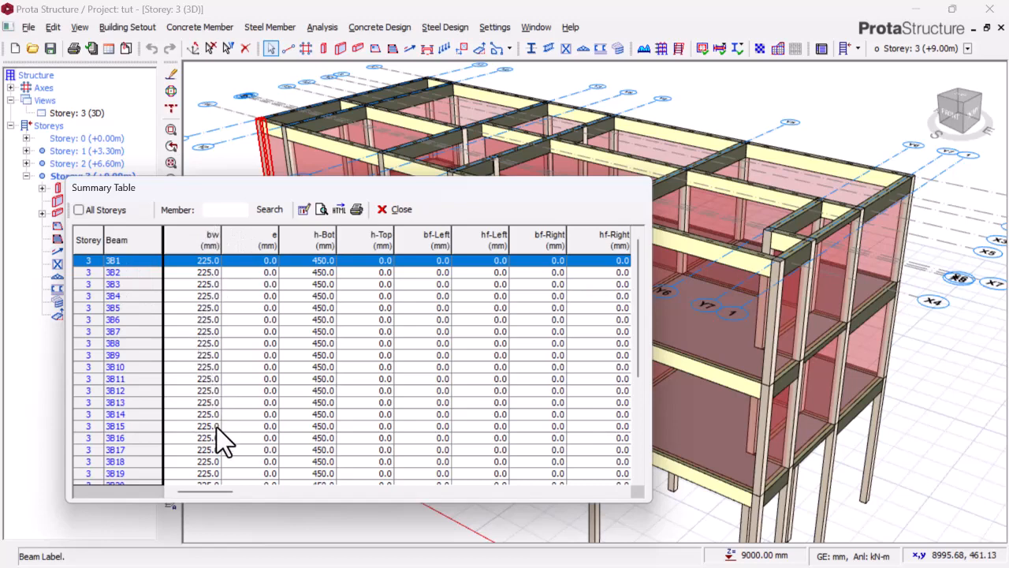
Step: Set h-Bot to 300 mm individually for beams 3B1 and 3B2 in the summary table
click(322, 261)
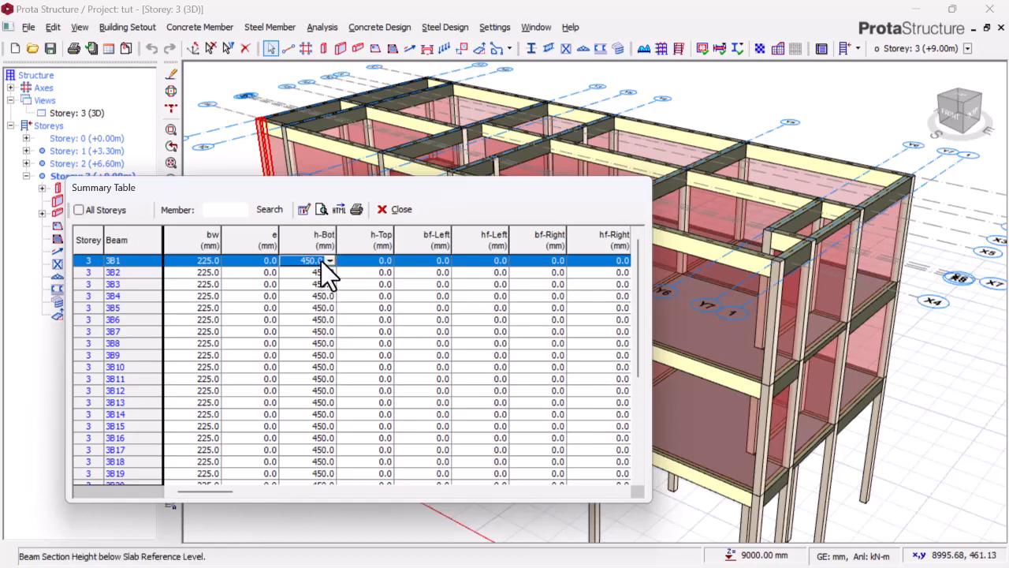
click(329, 261)
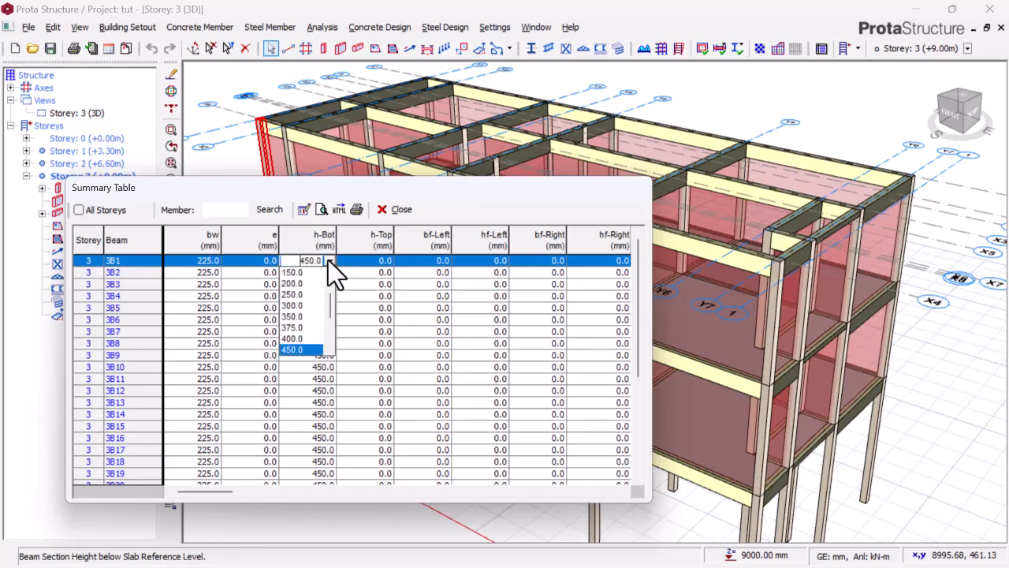
click(294, 306)
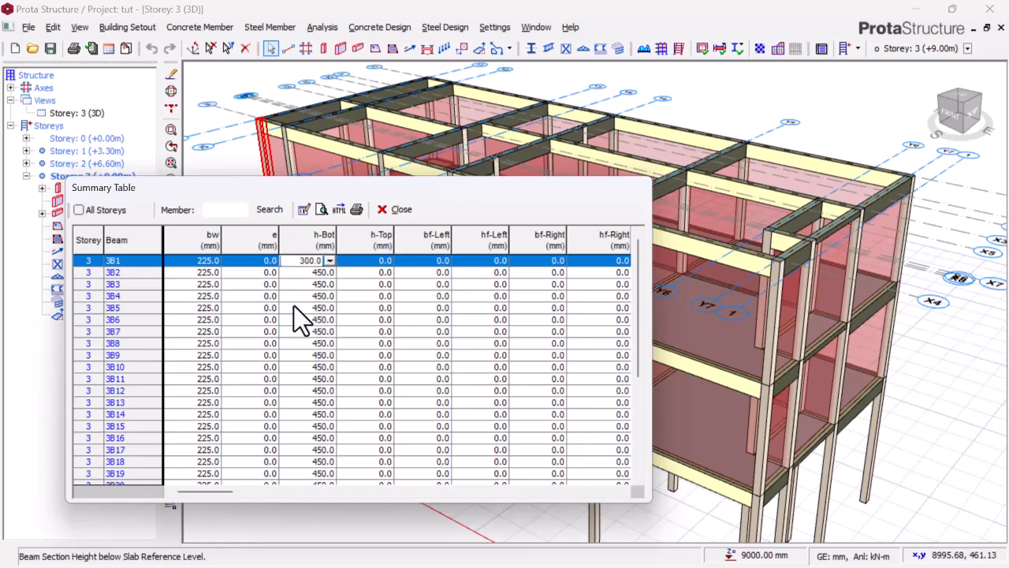
click(318, 272)
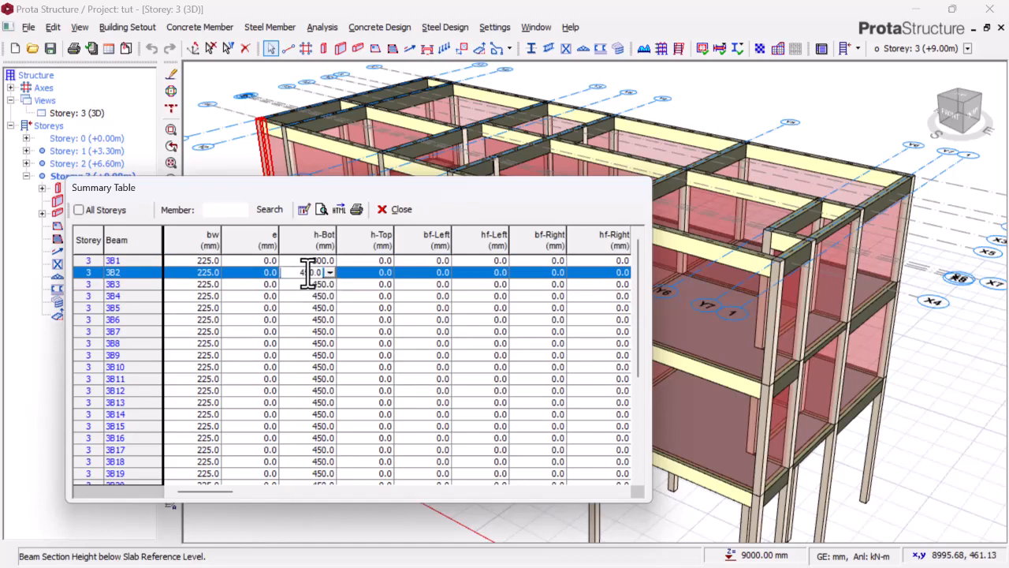
text(300)
scroll(347, 362, down, 5)
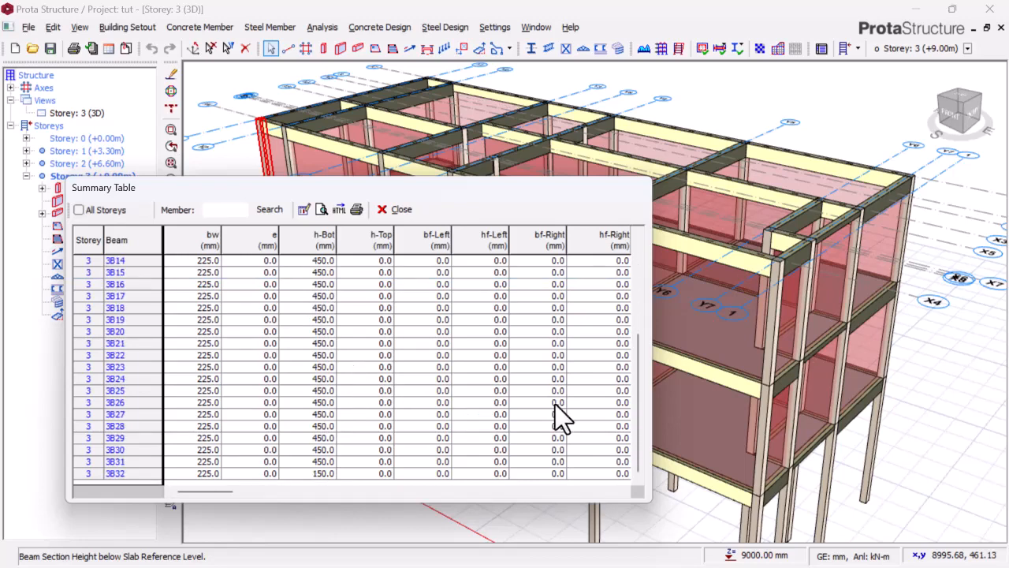
drag(636, 368, 630, 252)
click(349, 268)
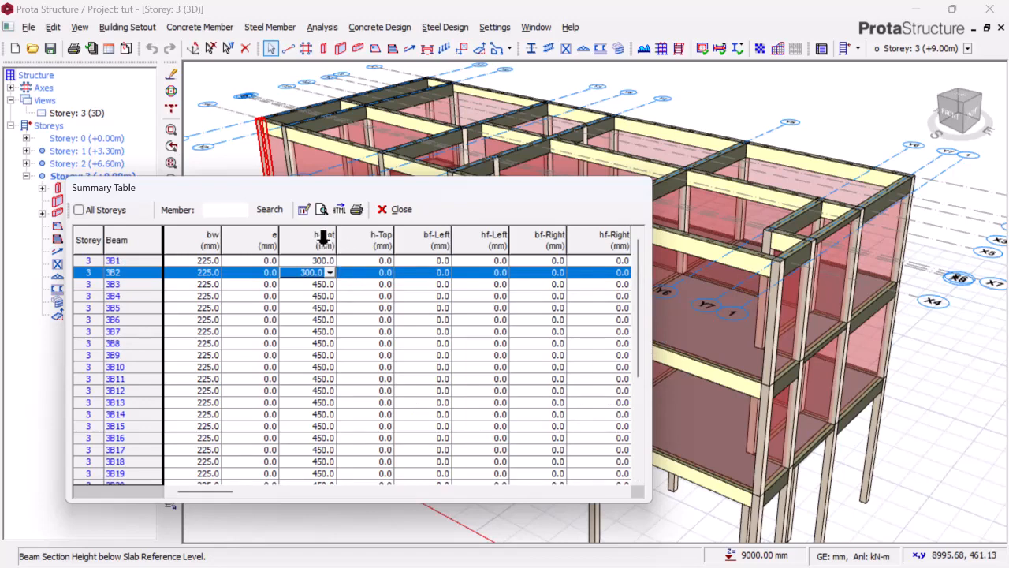
Step: Apply an h-Bot of 300 mm to all Storey 3 beams with Columnwise Edit and close the summary table
click(323, 238)
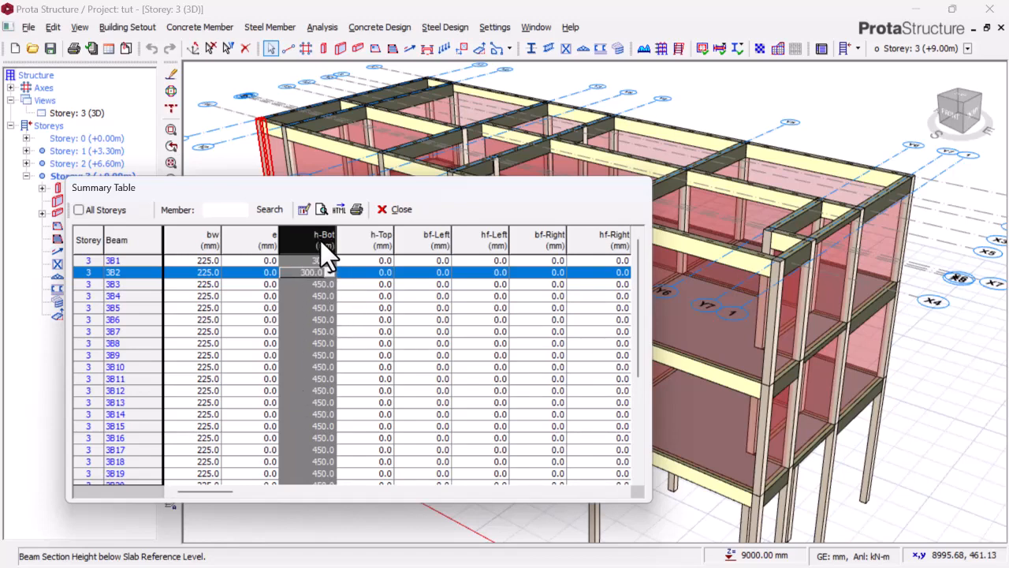
click(375, 236)
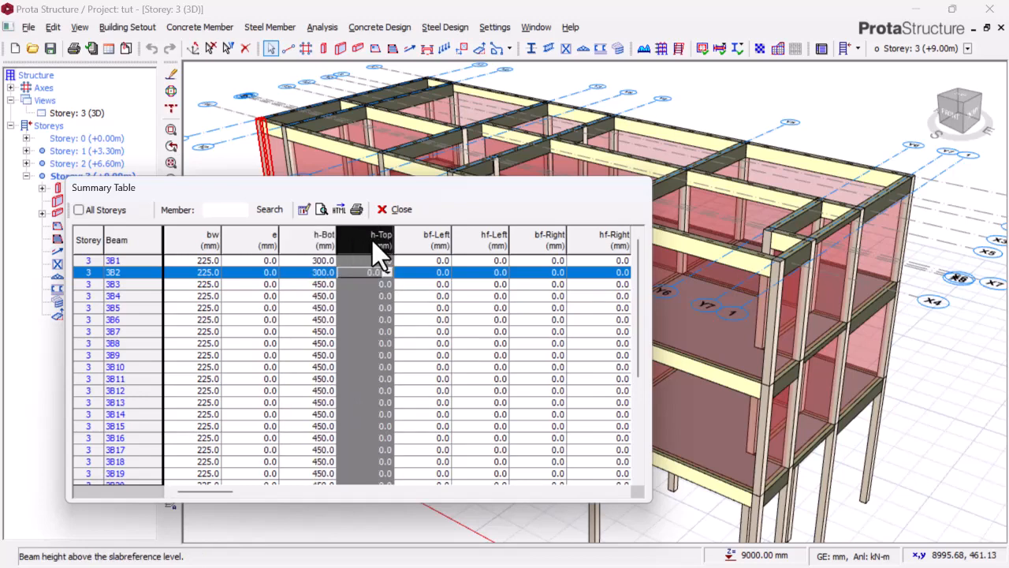
click(321, 240)
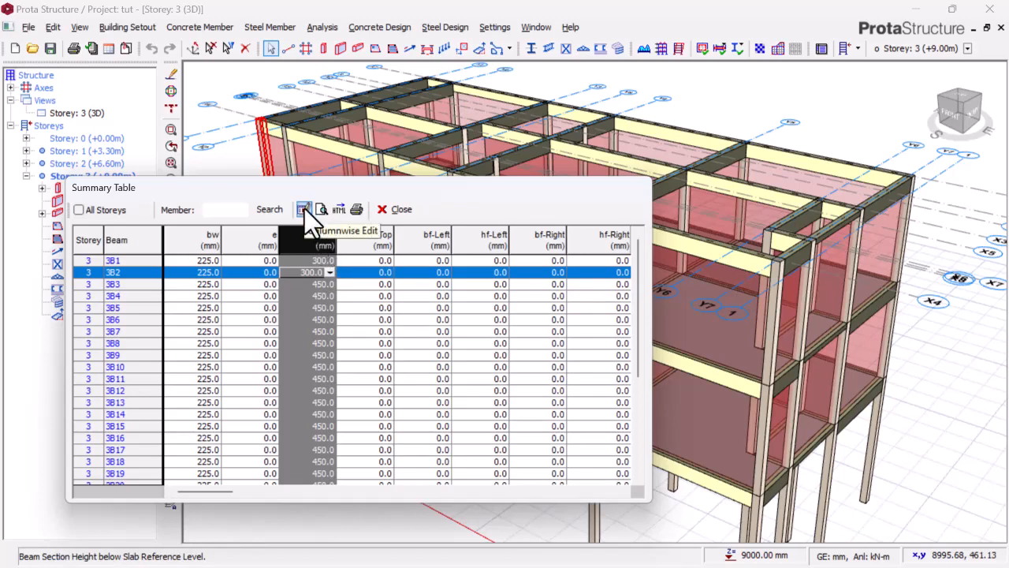
click(304, 208)
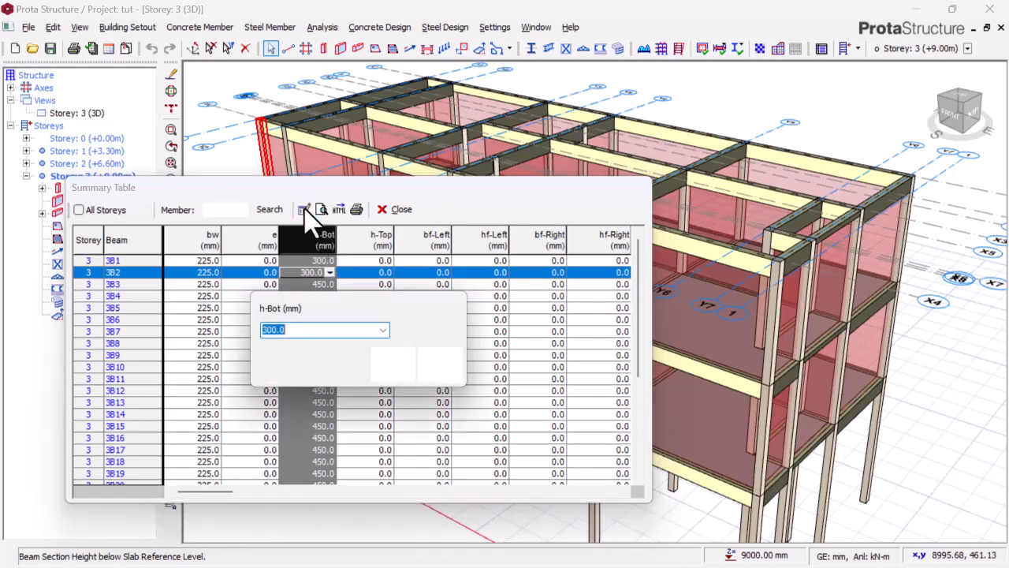
click(288, 329)
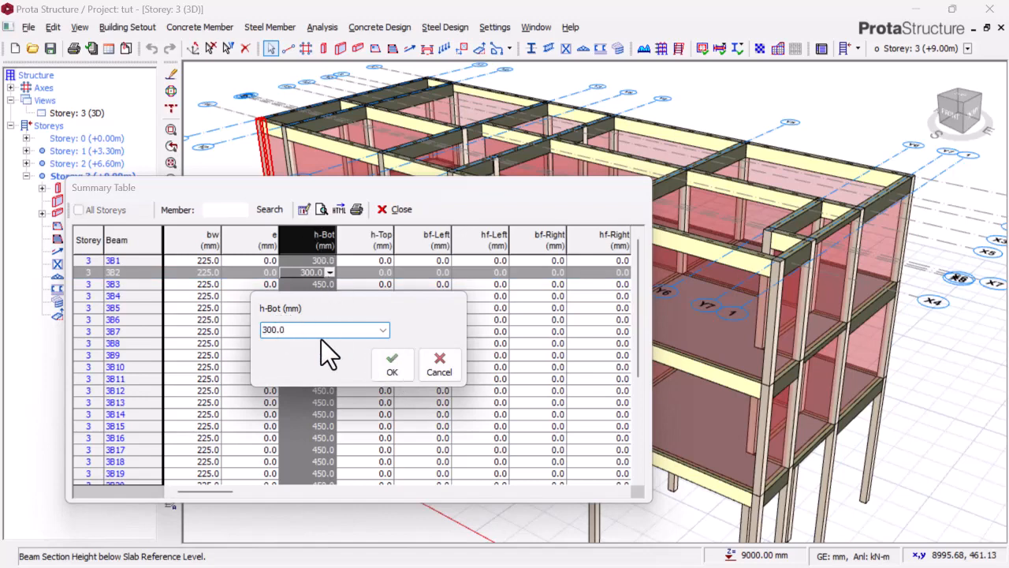
click(397, 359)
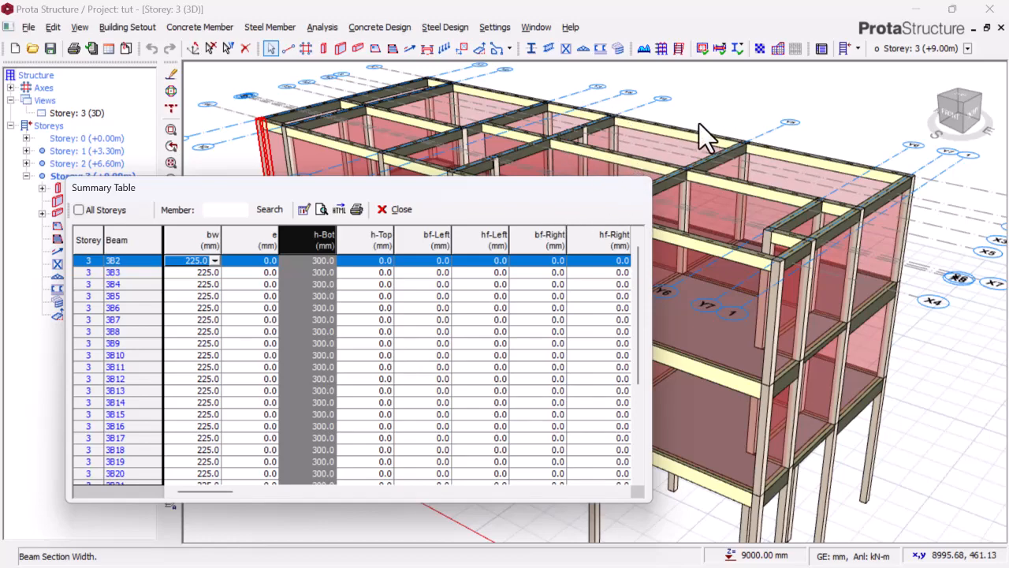
click(412, 209)
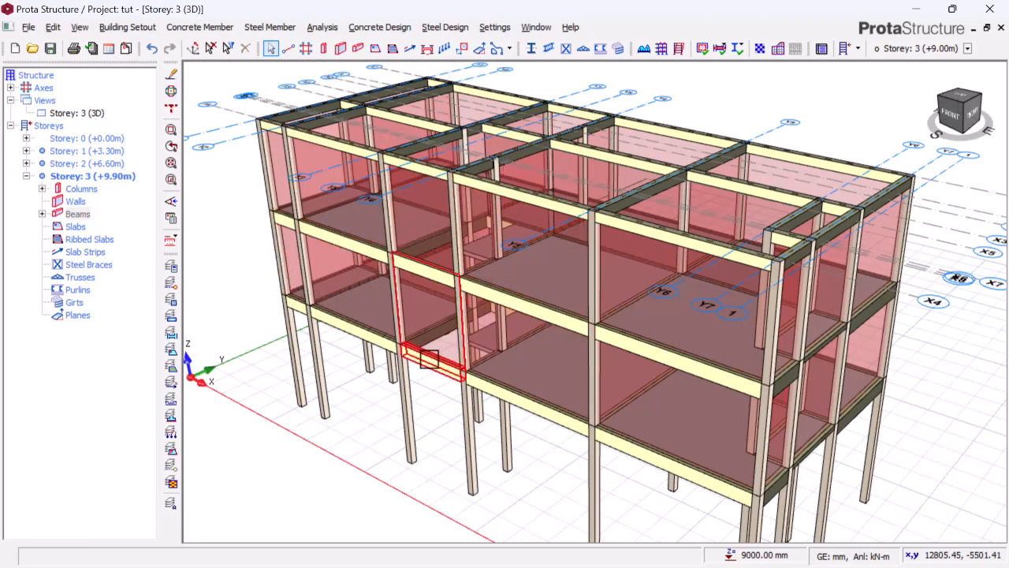
Step: Examine the model in 3D from the front, the corner and above, checking the roof beam depths
scroll(384, 346, down, 1)
middle_drag(386, 344, 443, 378)
mouse_move(457, 210)
middle_down()
mouse_move(457, 197)
mouse_move(444, 197)
middle_up()
middle_drag(825, 262, 802, 296)
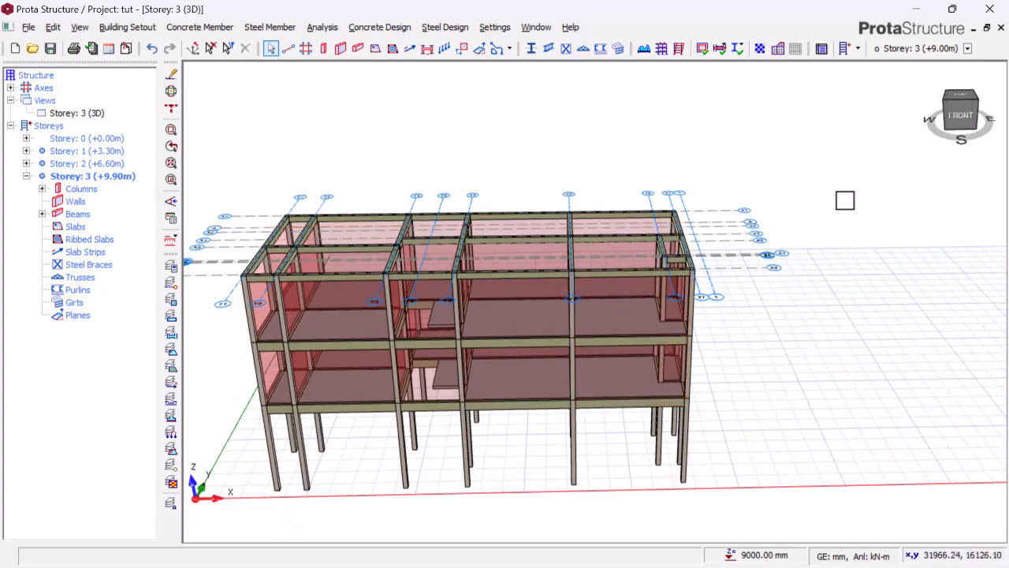
middle_drag(806, 175, 753, 167)
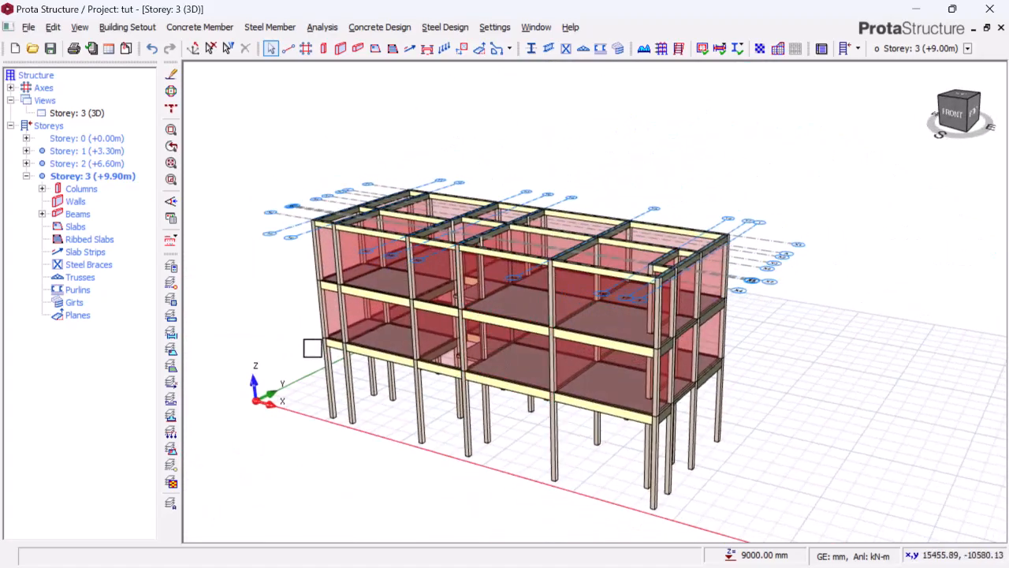
middle_drag(849, 366, 892, 462)
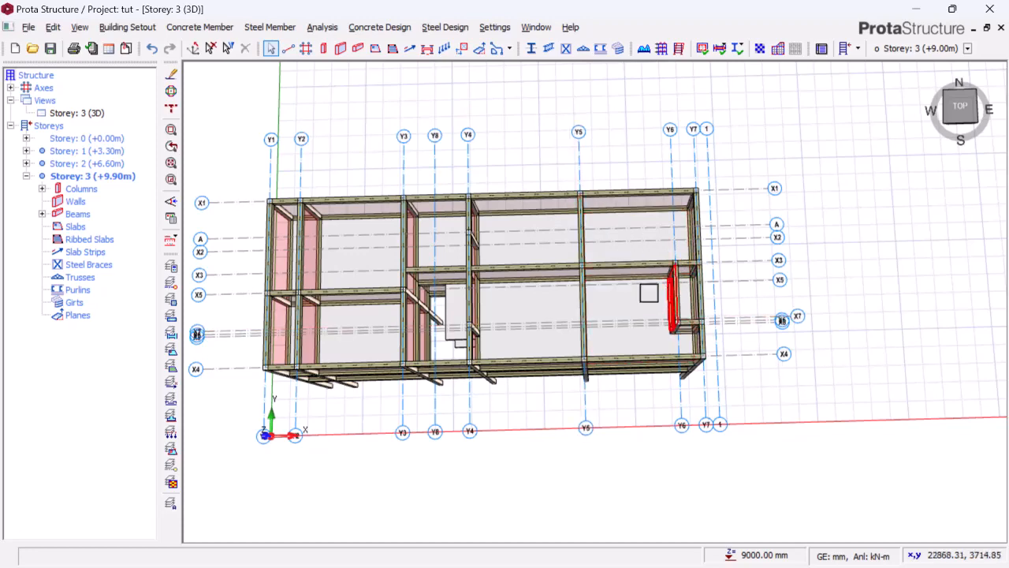
middle_drag(791, 315, 804, 158)
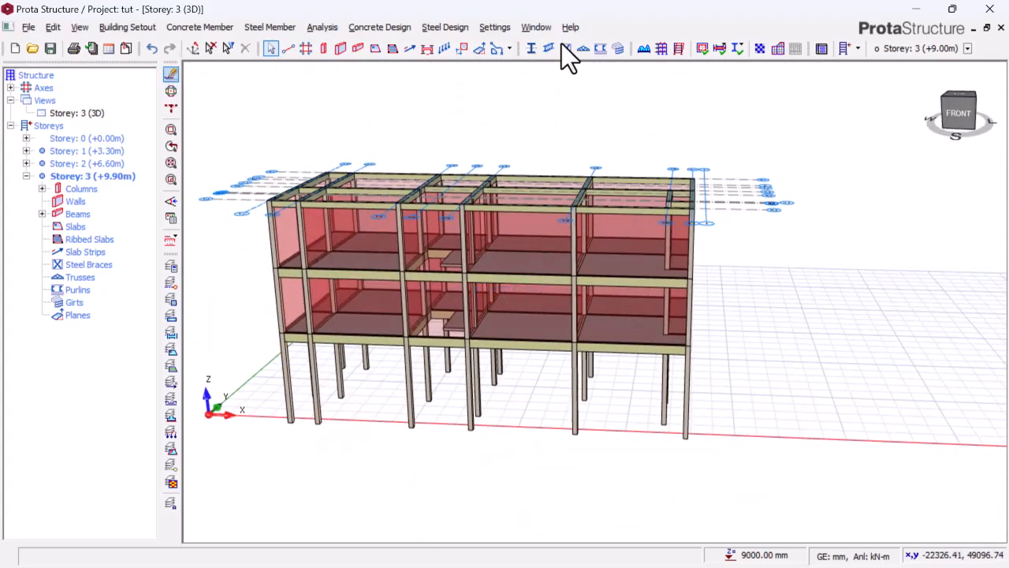
Step: Switch from the Storey 3 3D view to the Storey 1 plan and check its beam, column and slab labels
click(96, 112)
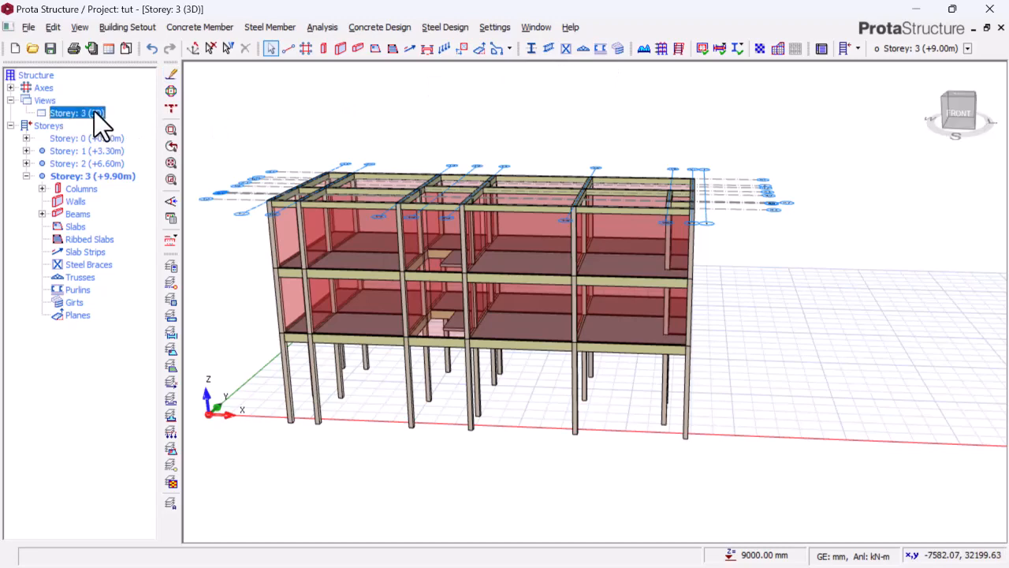
right_click(96, 113)
click(148, 121)
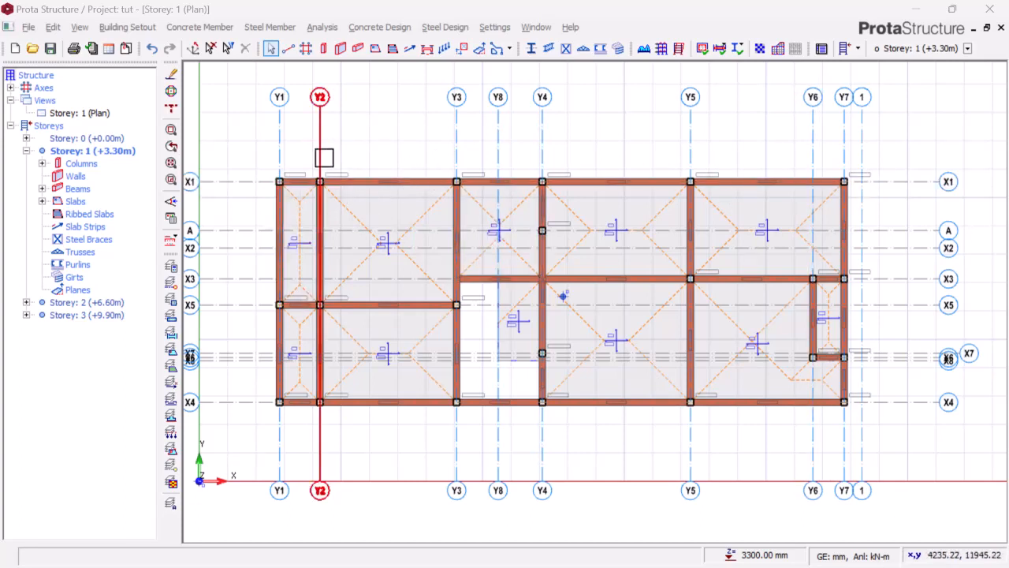
scroll(273, 181, up, 3)
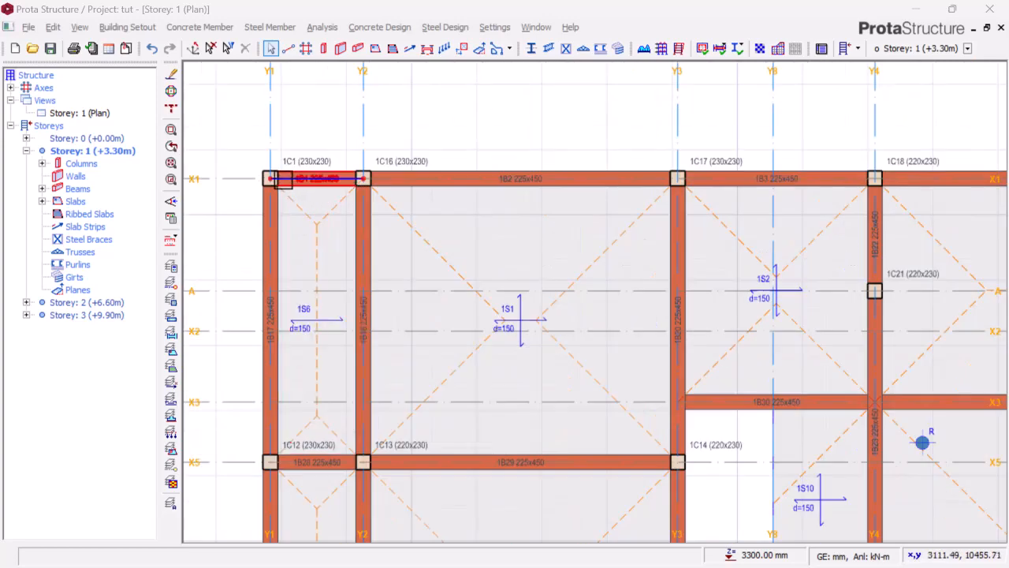
scroll(282, 180, down, 3)
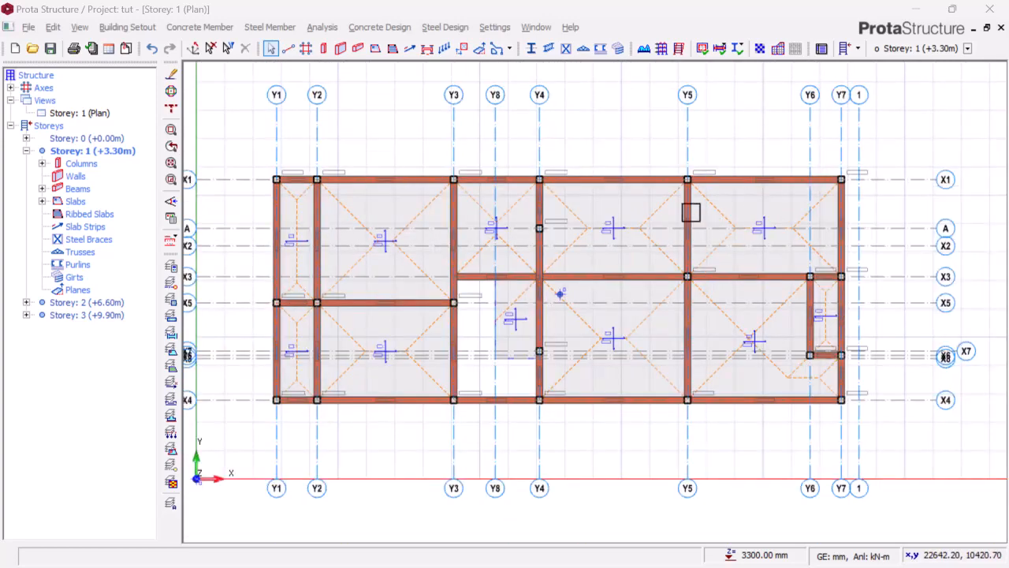
Step: Examine the Storey 1 plan along axis X1, comparing the corner columns and beam connections at axes Y1 and Y7
scroll(281, 183, up, 6)
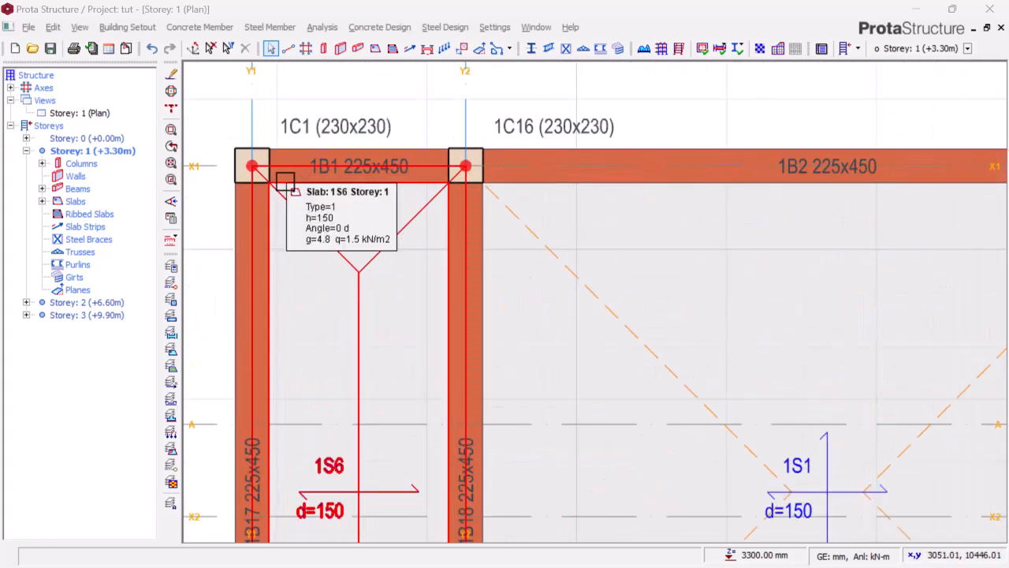
scroll(286, 181, down, 5)
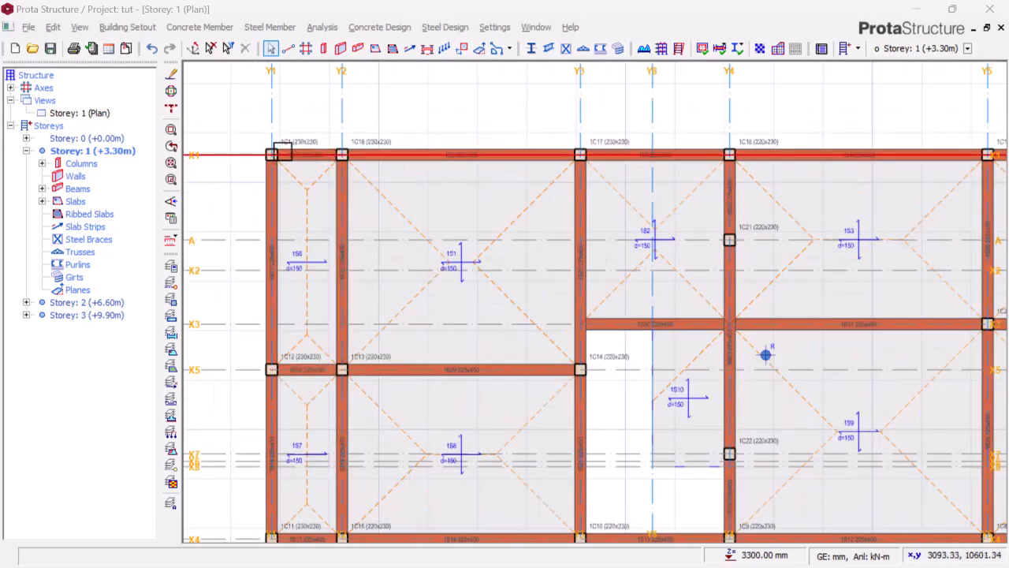
scroll(273, 153, up, 3)
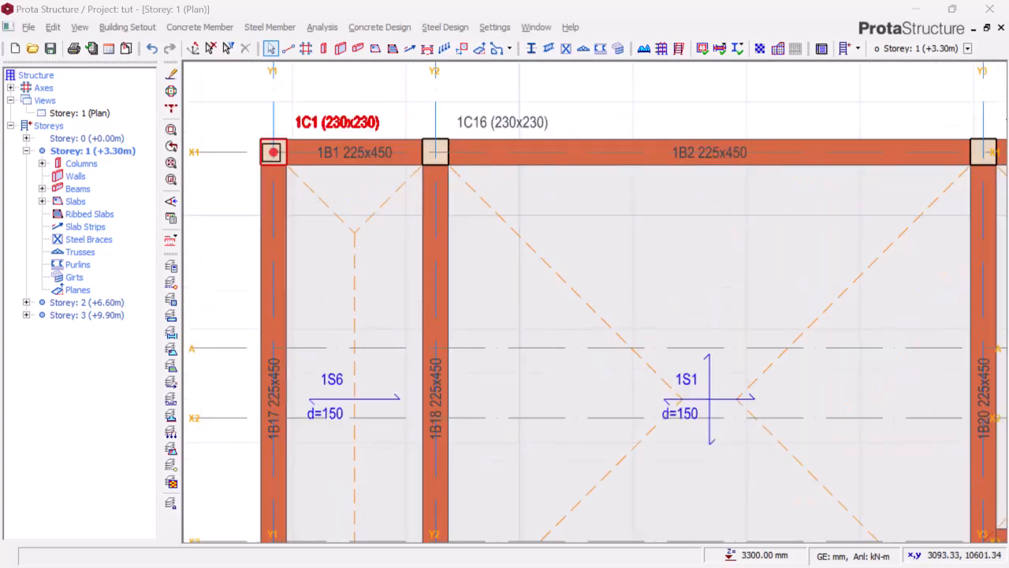
scroll(273, 153, down, 6)
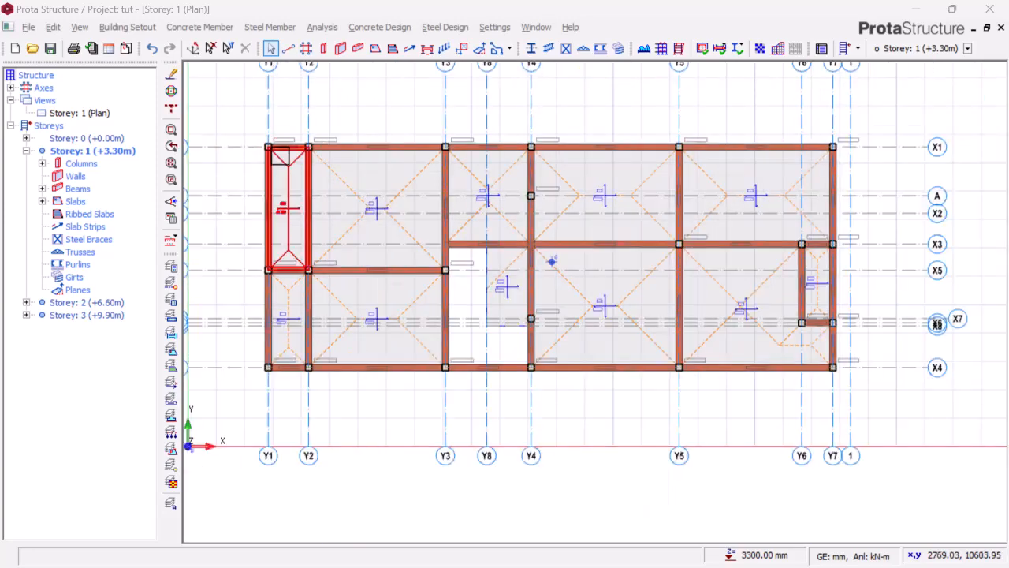
scroll(698, 150, up, 1)
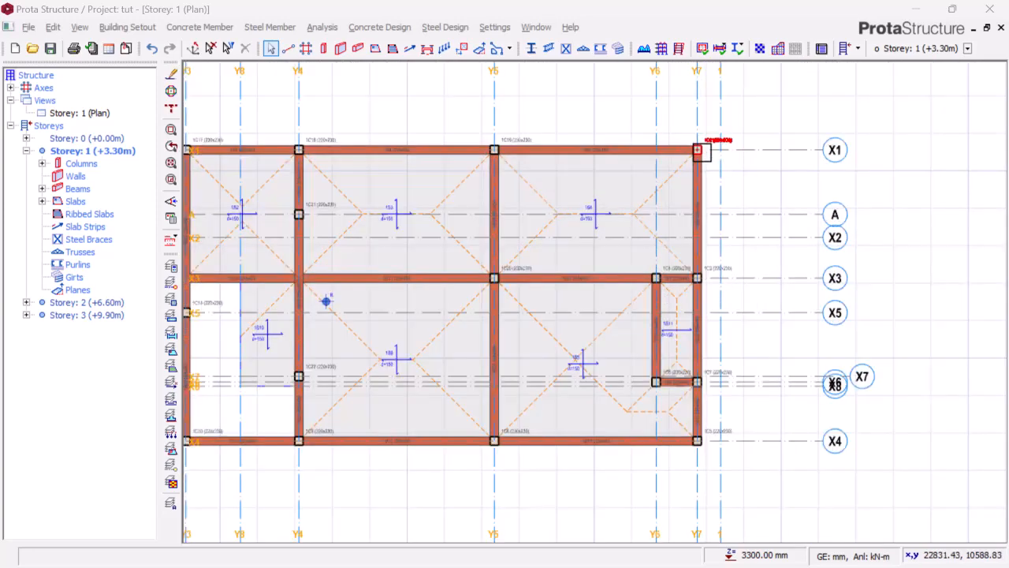
scroll(521, 171, down, 2)
scroll(426, 143, up, 1)
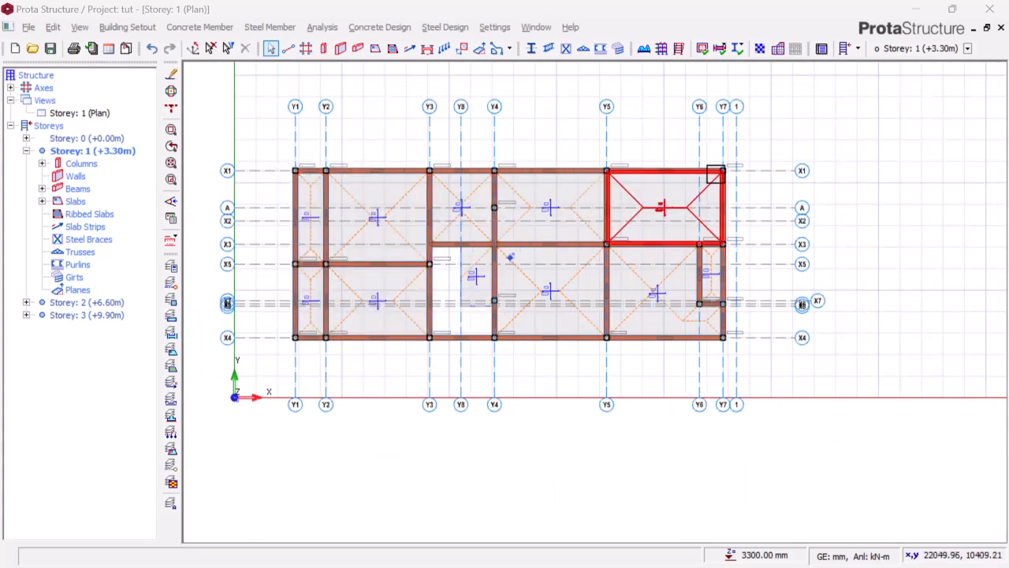
mouse_move(726, 174)
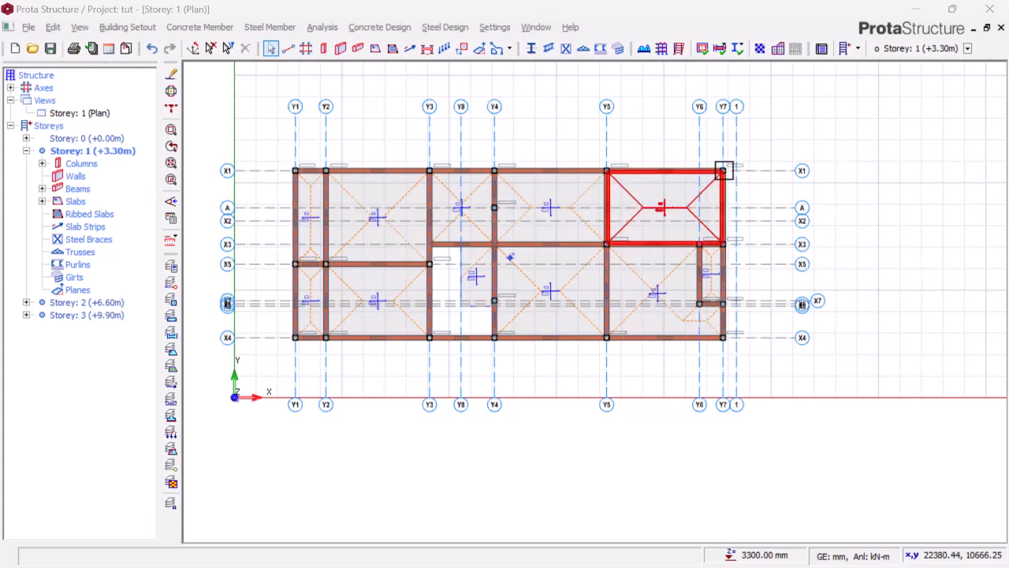
scroll(726, 166, up, 3)
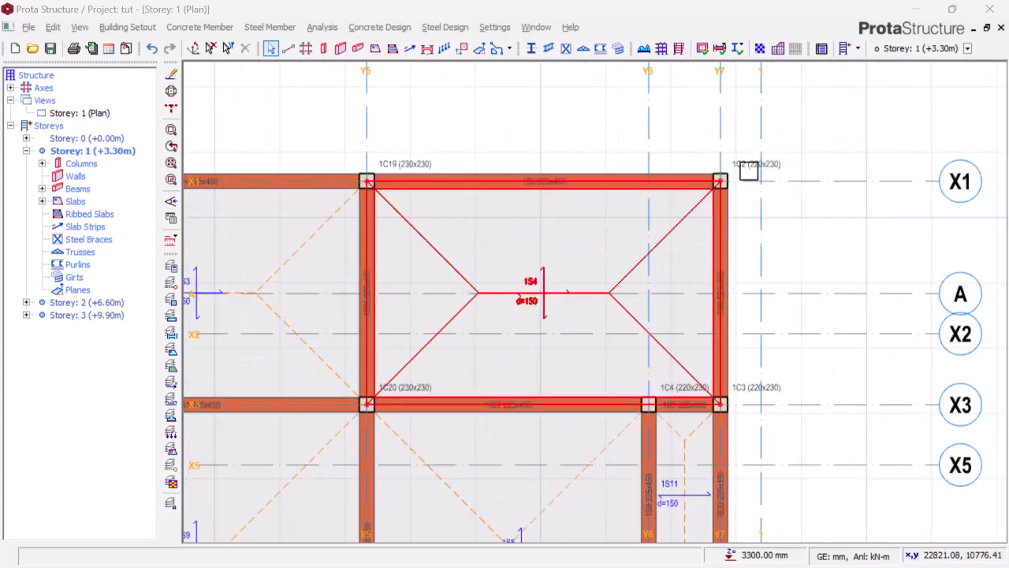
scroll(745, 189, down, 4)
scroll(444, 234, up, 5)
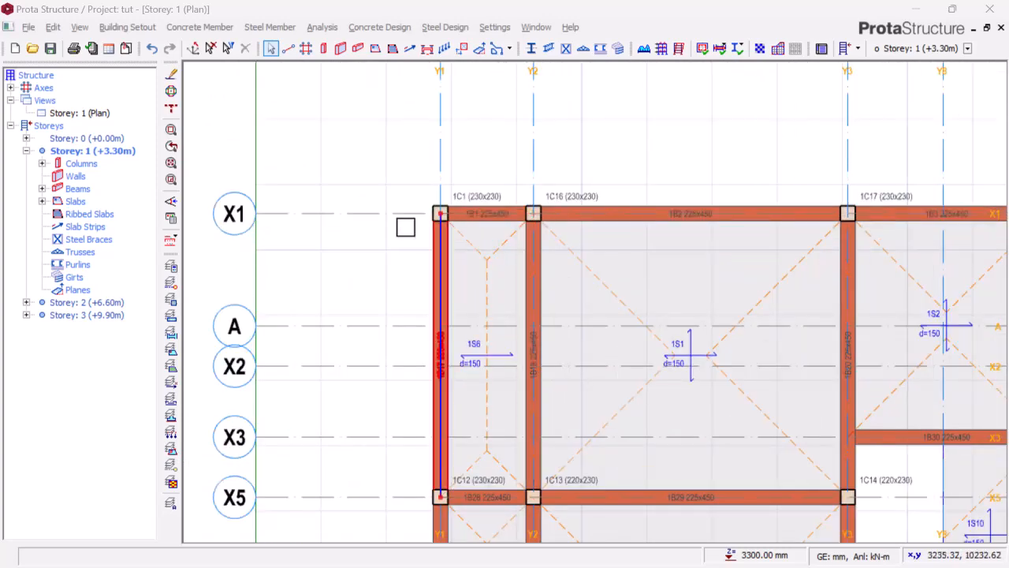
scroll(405, 230, down, 3)
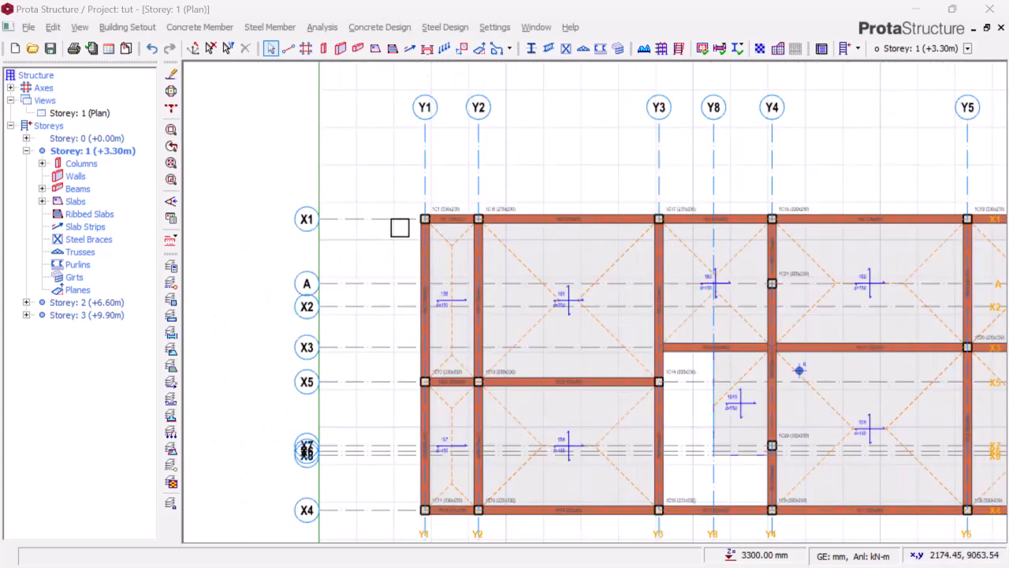
scroll(371, 272, down, 3)
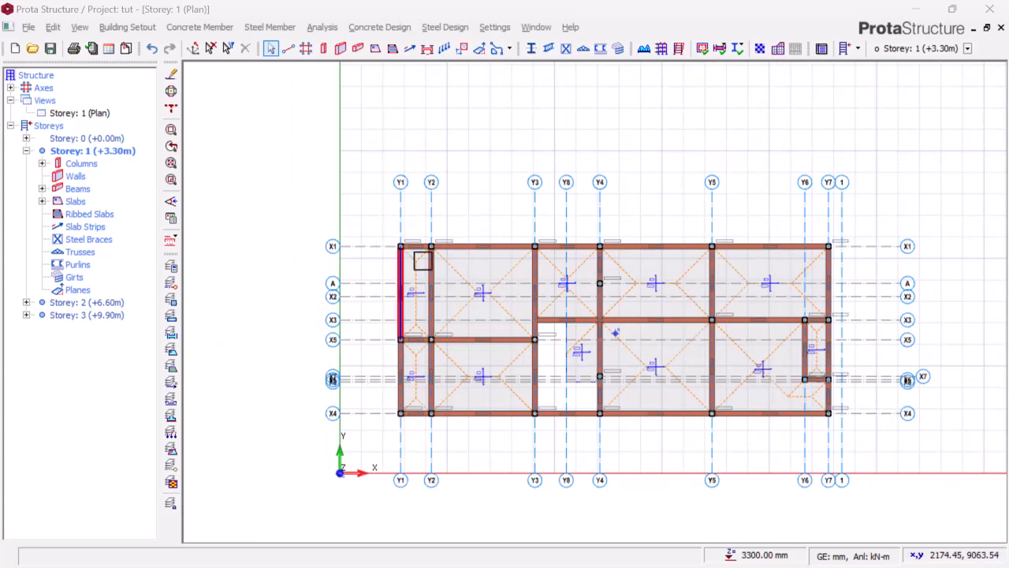
scroll(426, 250, up, 3)
scroll(428, 250, up, 1)
scroll(309, 257, down, 2)
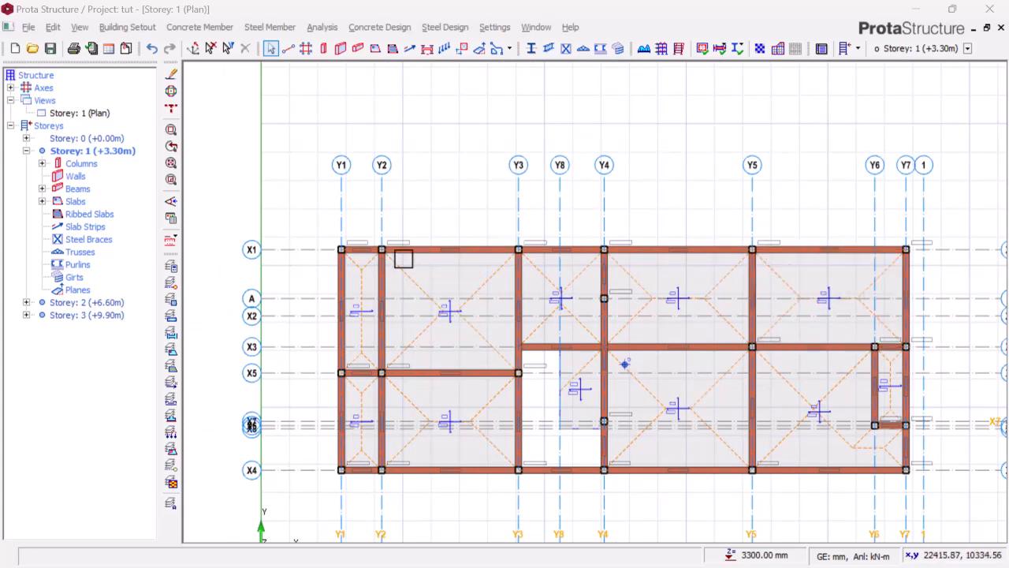
Step: Examine the joint of column 1C1 and beam 1B1, and select 1B1 to check its I and J ends
scroll(344, 250, up, 3)
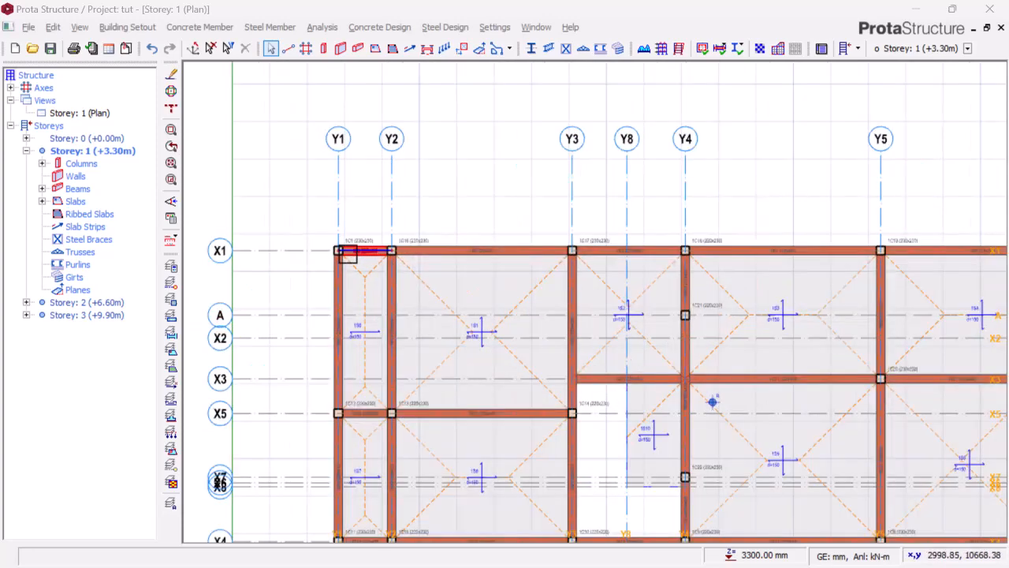
mouse_move(359, 267)
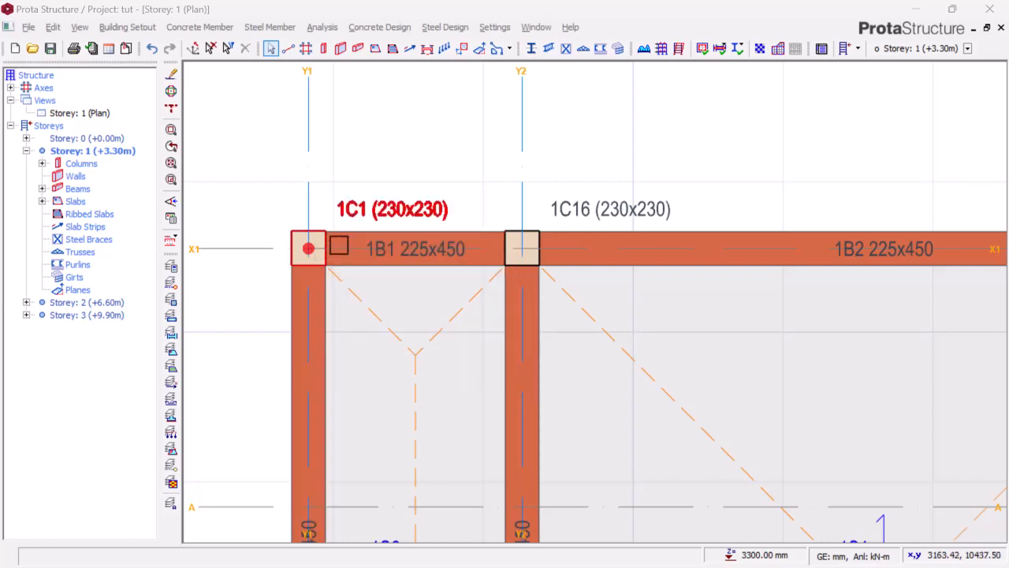
scroll(489, 237, down, 1)
scroll(376, 286, up, 1)
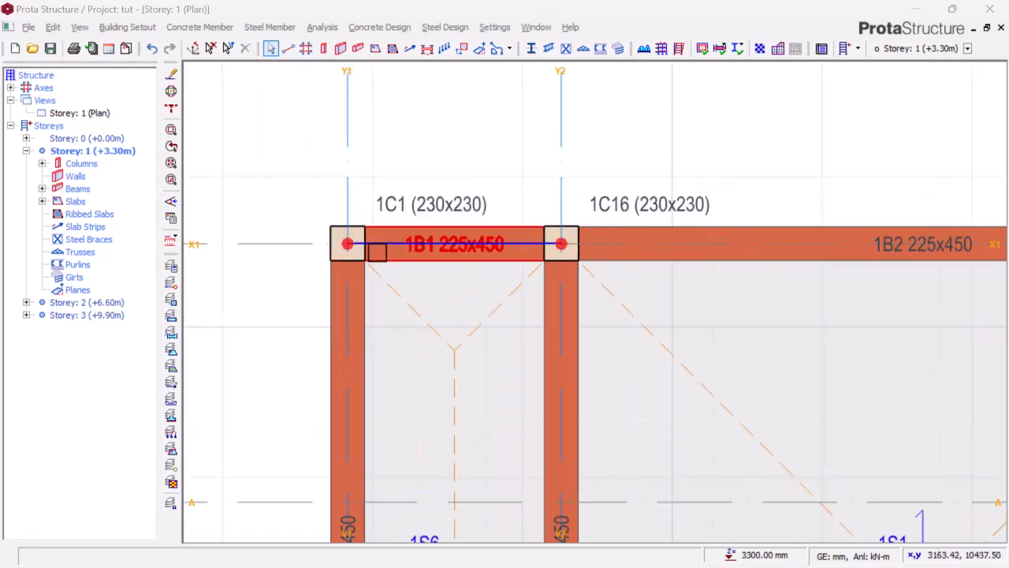
scroll(436, 204, down, 2)
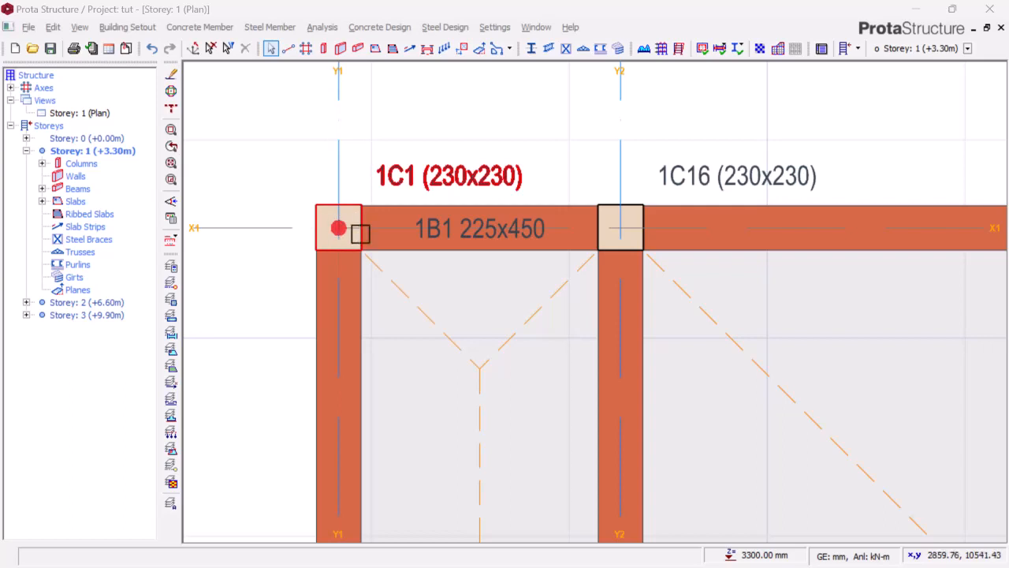
click(408, 208)
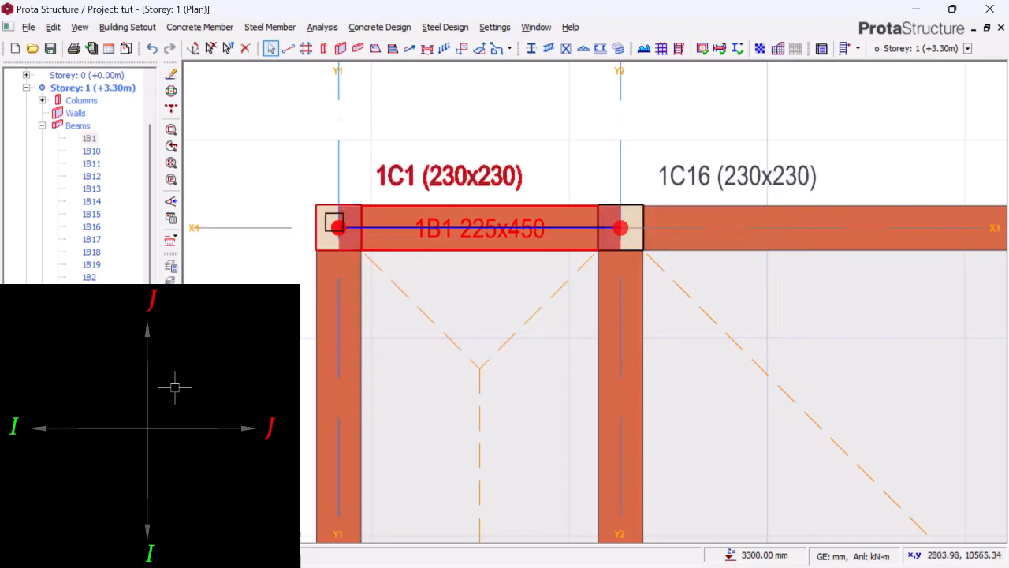
scroll(457, 162, down, 3)
scroll(455, 224, down, 1)
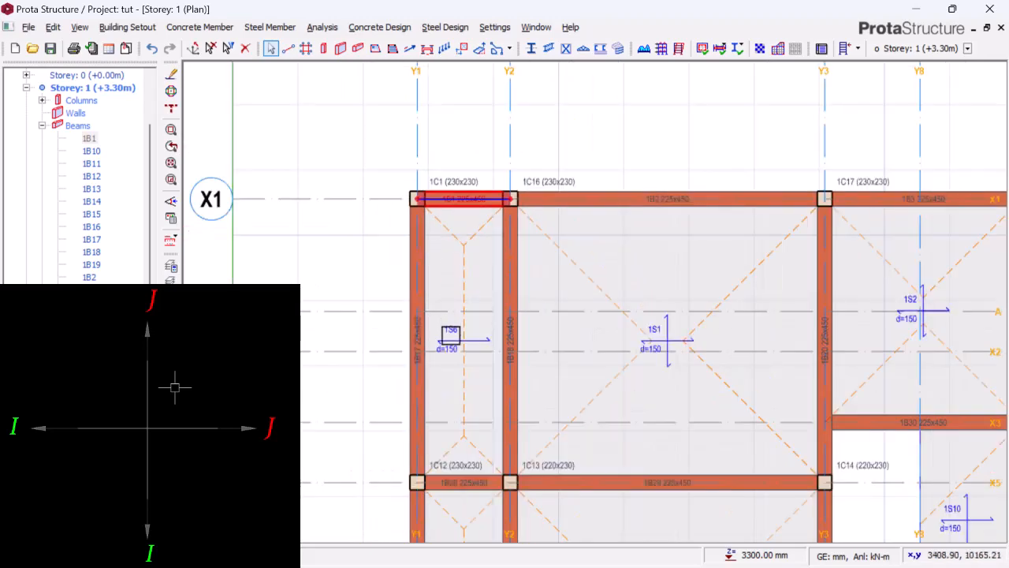
scroll(477, 191, down, 1)
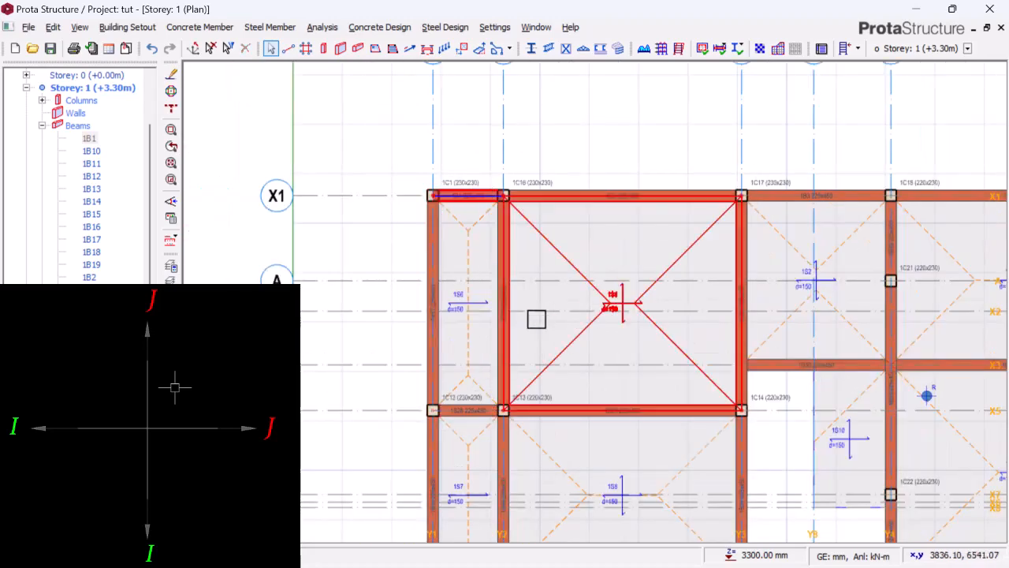
Step: Select beam 1B18 on axis Y2 and check its I and J ends at columns 1C13 and 1C16
scroll(504, 268, up, 2)
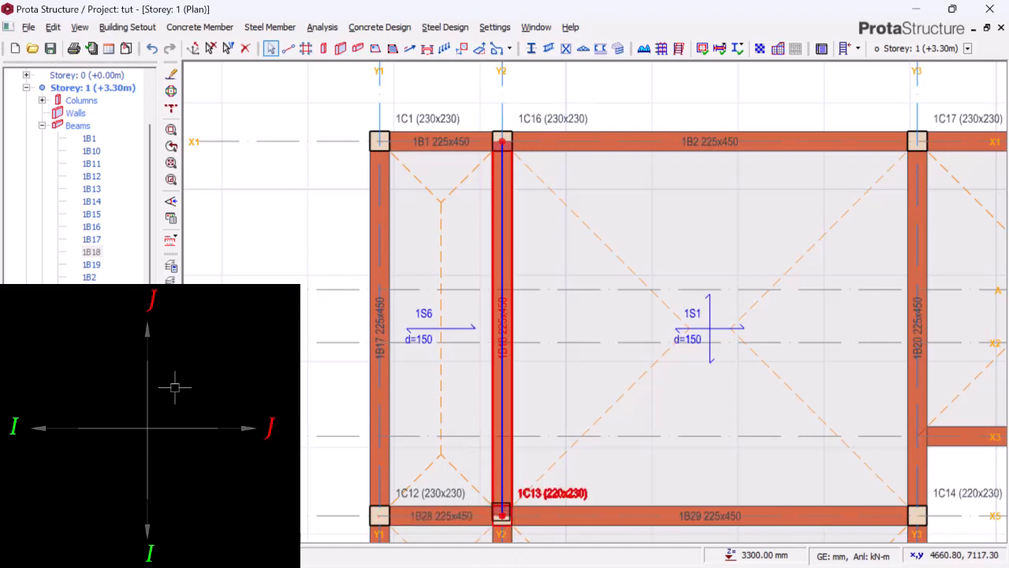
mouse_move(506, 522)
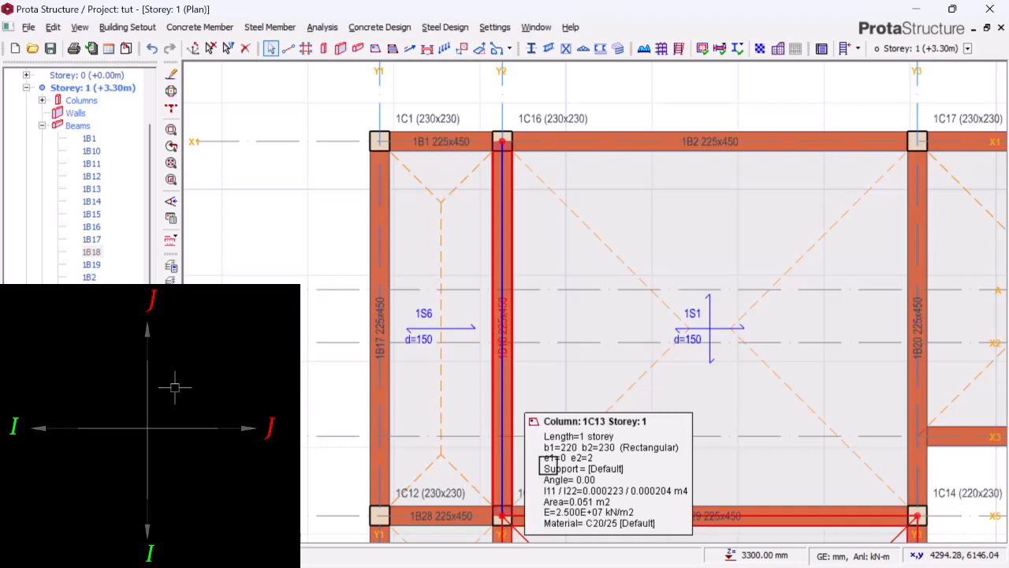
scroll(508, 442, down, 1)
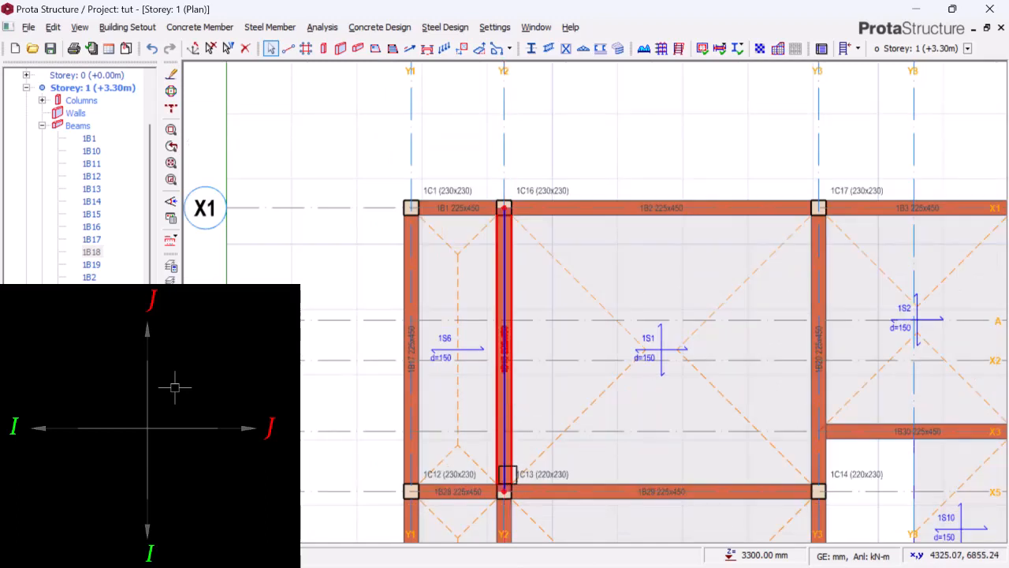
scroll(510, 471, up, 1)
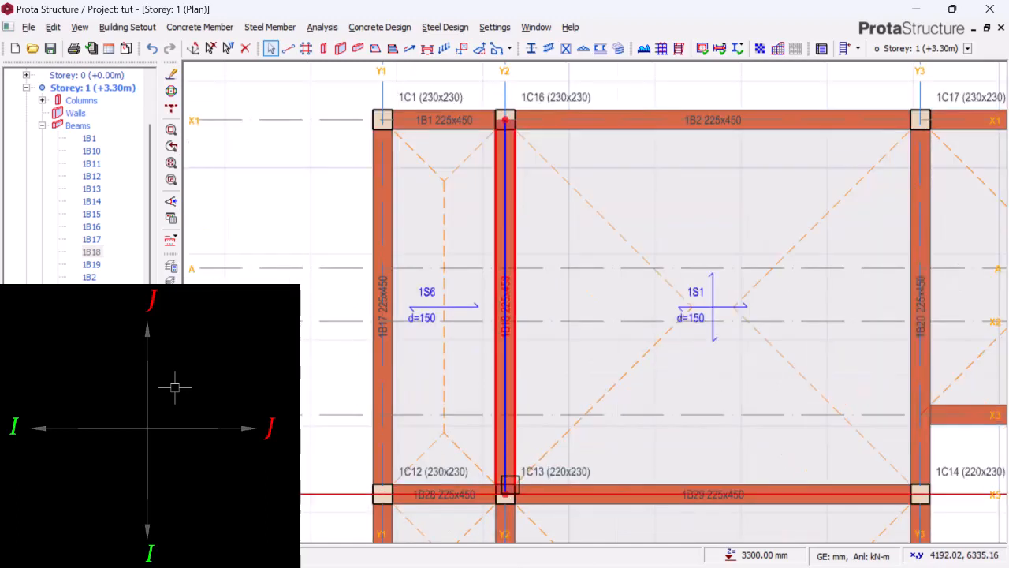
mouse_move(506, 489)
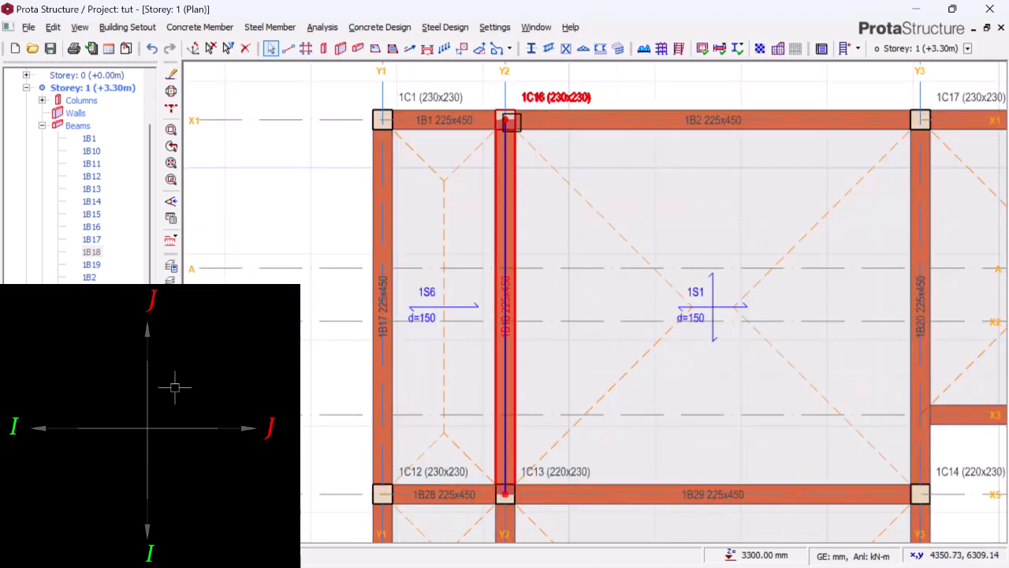
mouse_move(505, 120)
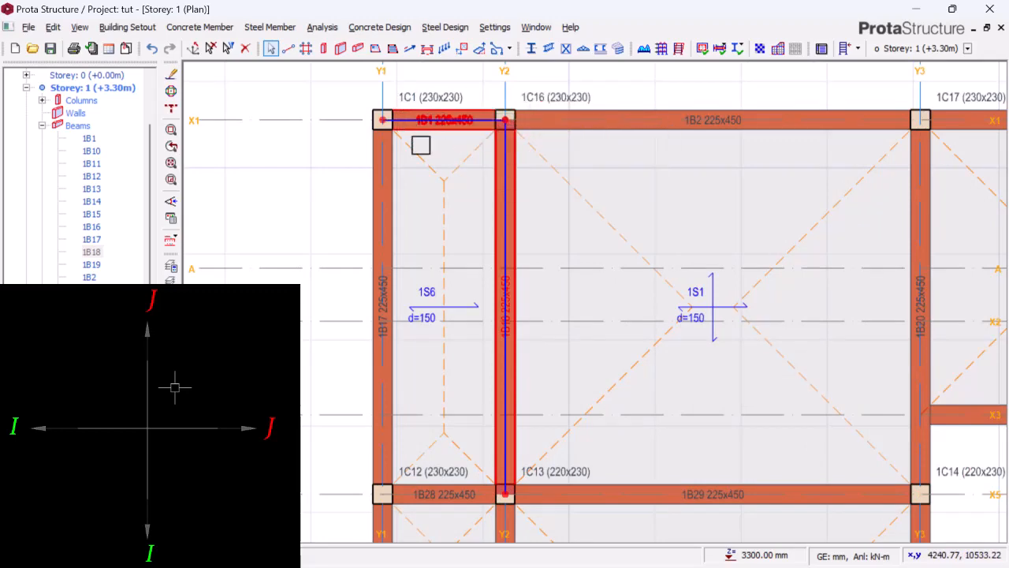
Step: Examine the Storey 1 beams along axis X1 from the Y2 bay to the corner at Y7
scroll(363, 223, down, 5)
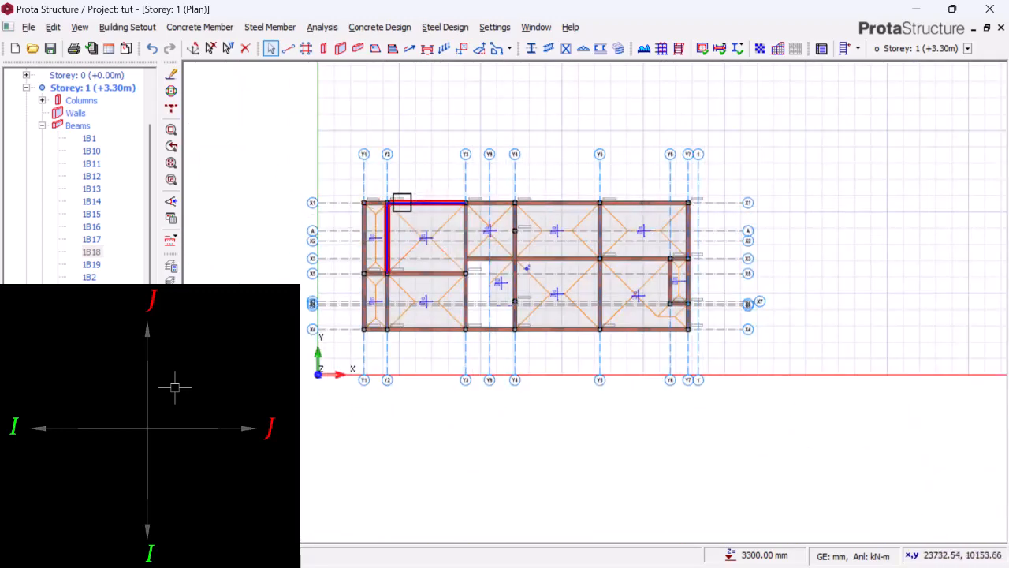
scroll(378, 203, up, 5)
scroll(296, 199, down, 3)
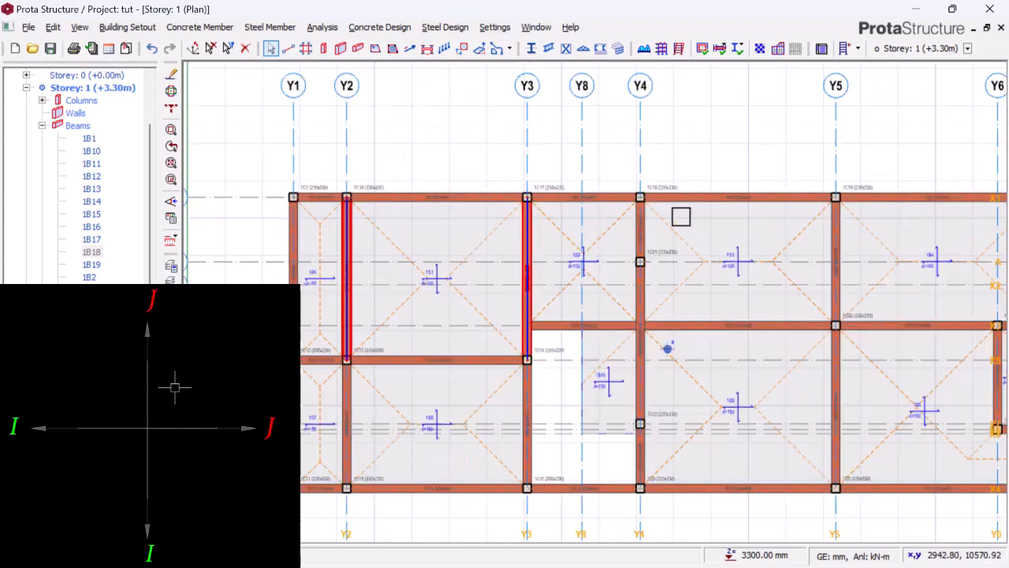
scroll(680, 216, down, 4)
scroll(842, 211, up, 4)
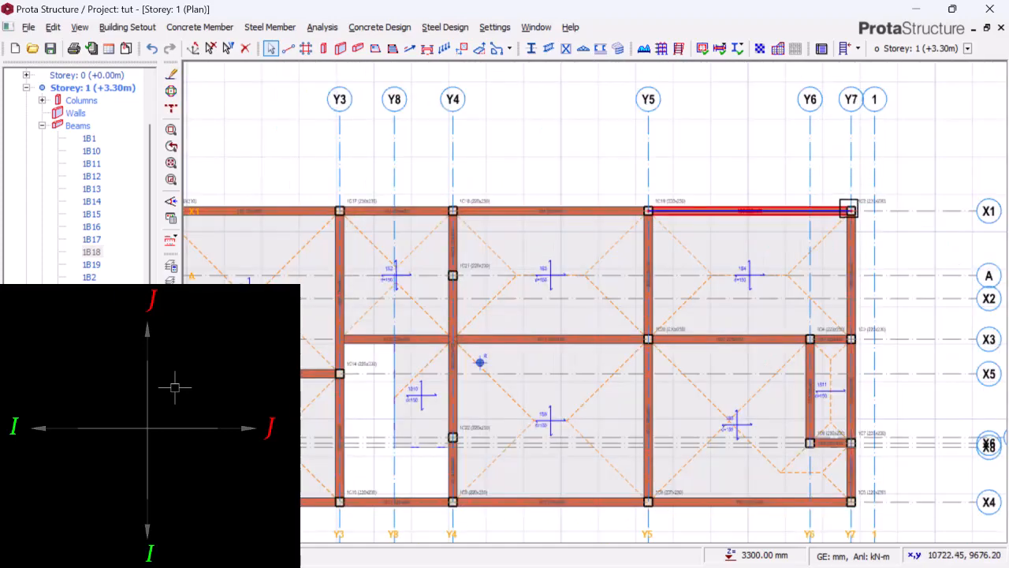
scroll(833, 198, down, 2)
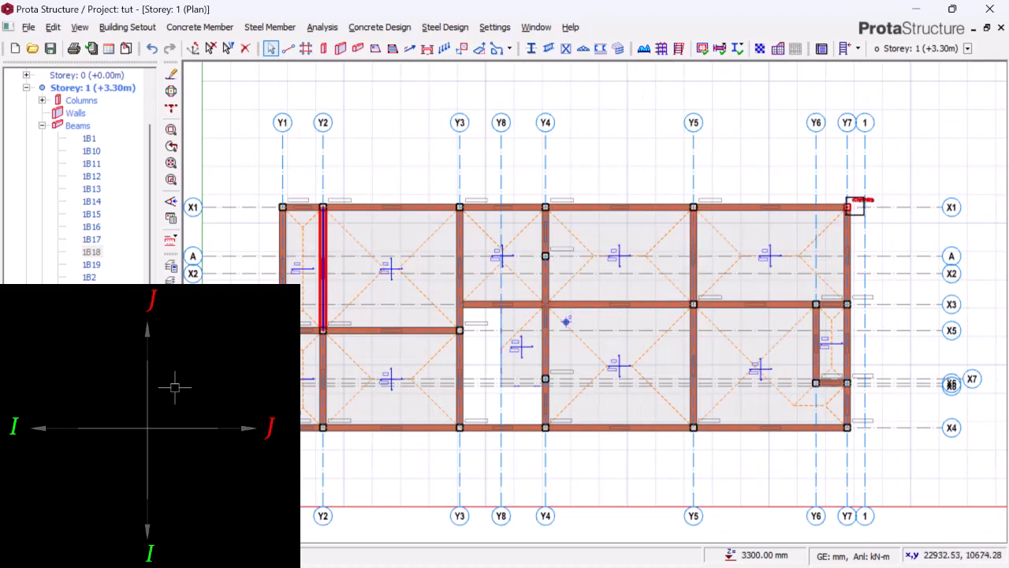
click(835, 207)
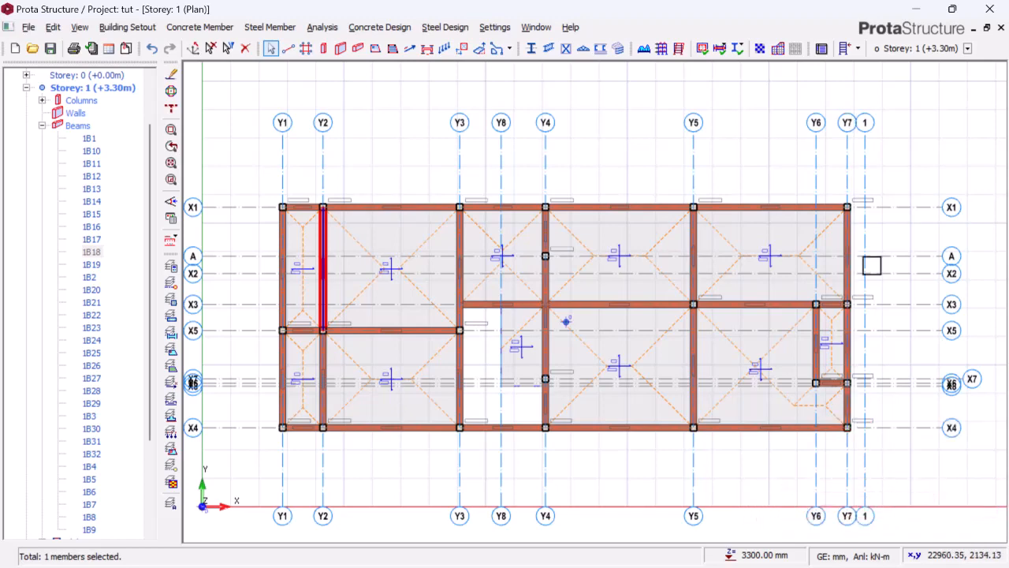
Step: Select beam 1B1 on axis X1 between axes Y1 and Y2 in the Storey 1 plan
scroll(295, 207, up, 2)
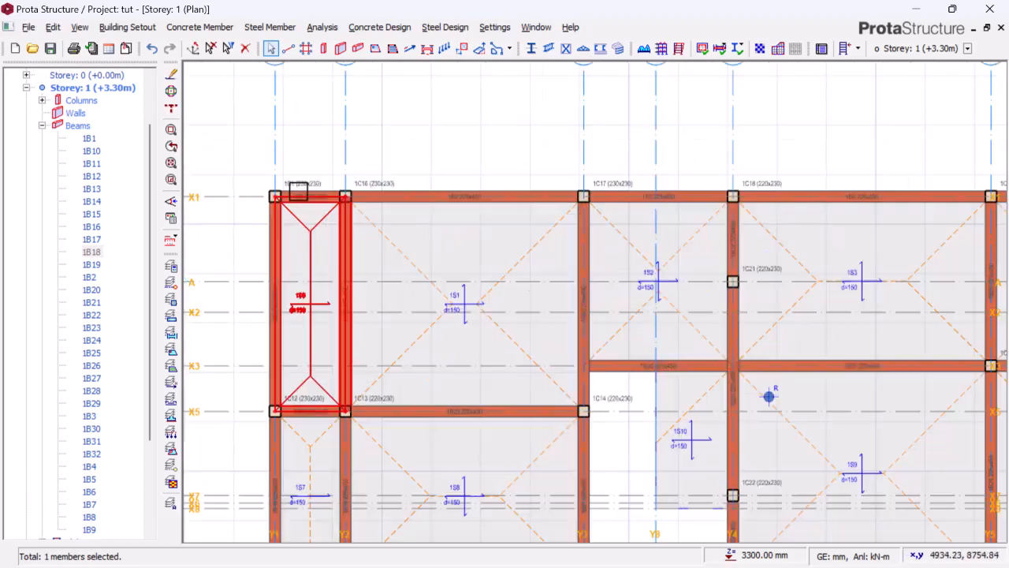
scroll(298, 192, up, 3)
scroll(412, 209, down, 7)
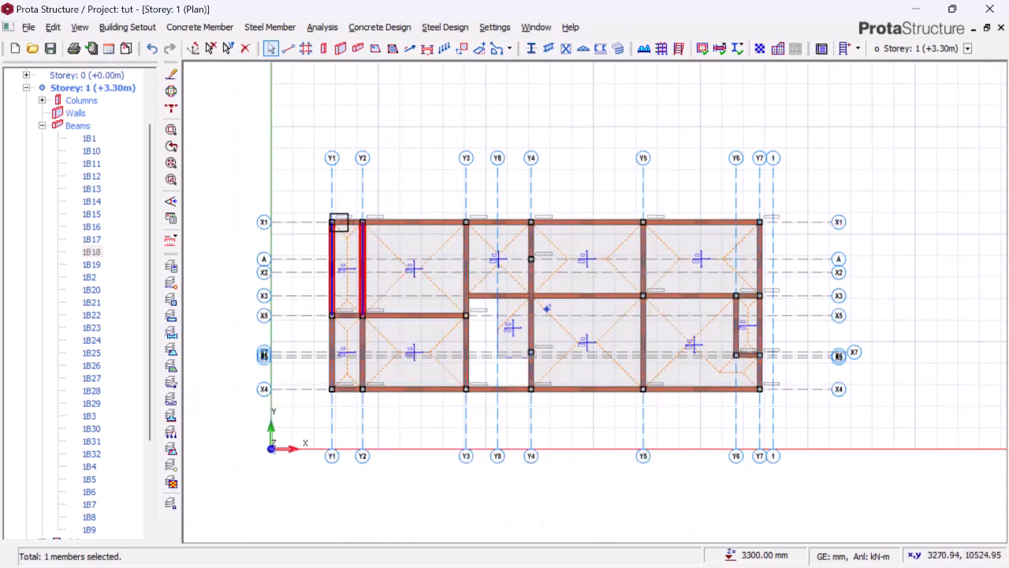
scroll(332, 221, up, 1)
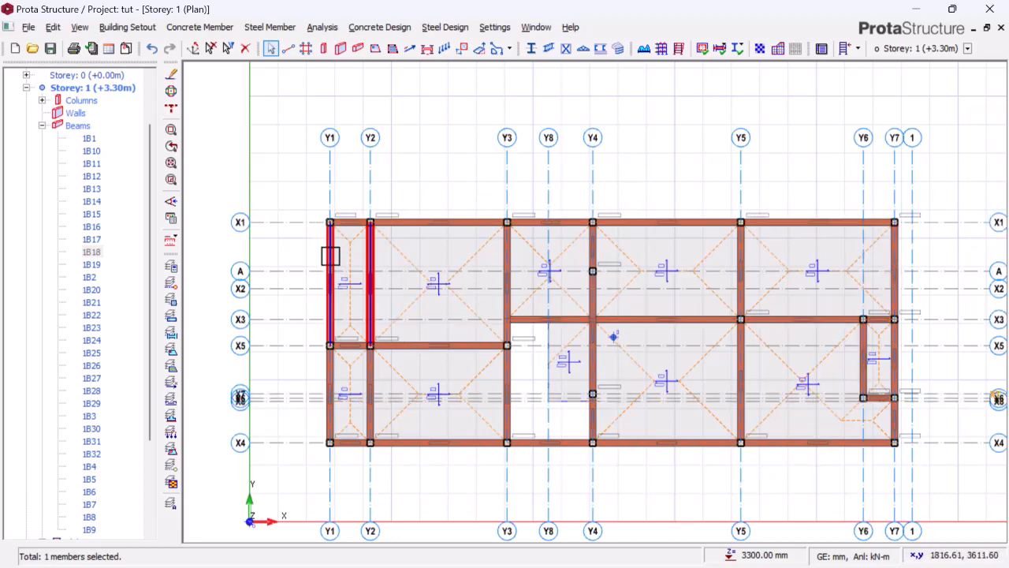
scroll(334, 225, up, 5)
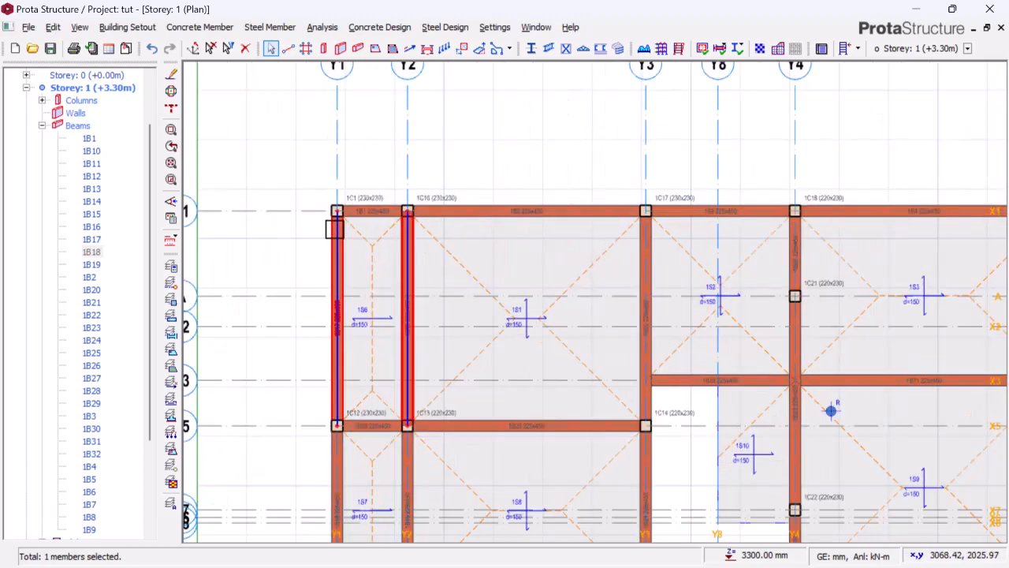
click(395, 200)
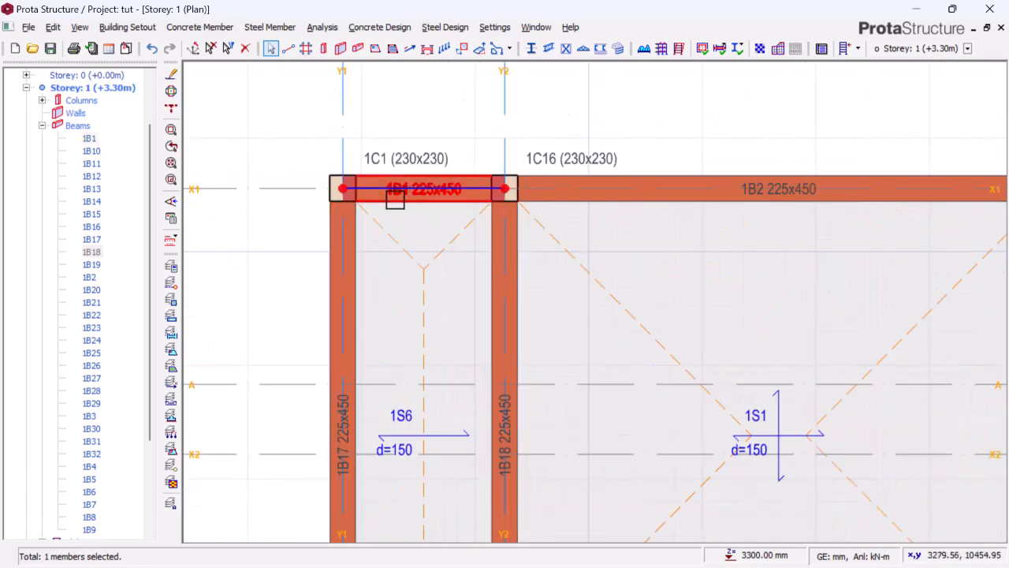
Step: Update the end conditions of beam 1B1 to Hinge at Left End (i), applied to the selected beam only, and check its hinge
right_click(392, 178)
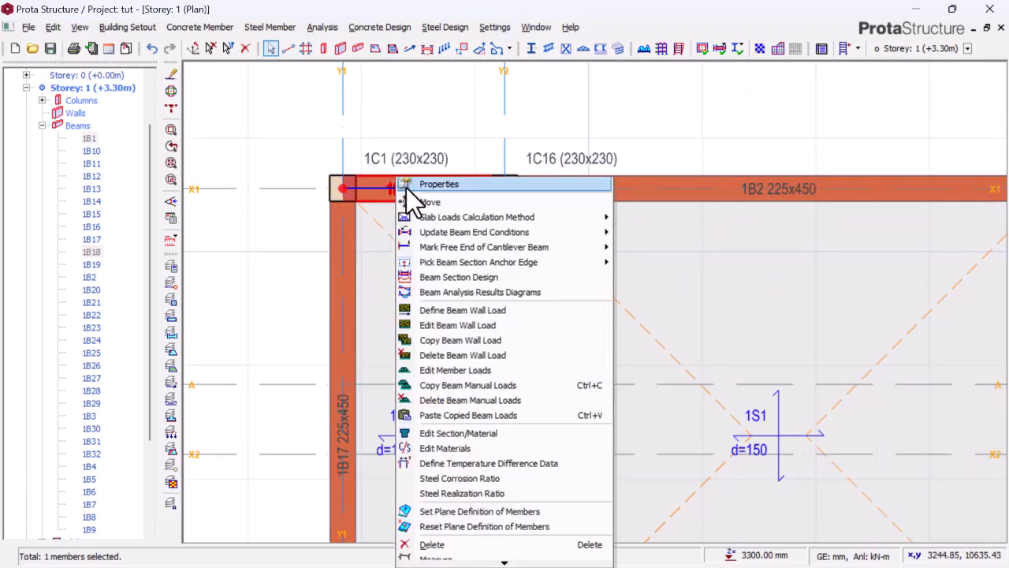
mouse_move(460, 239)
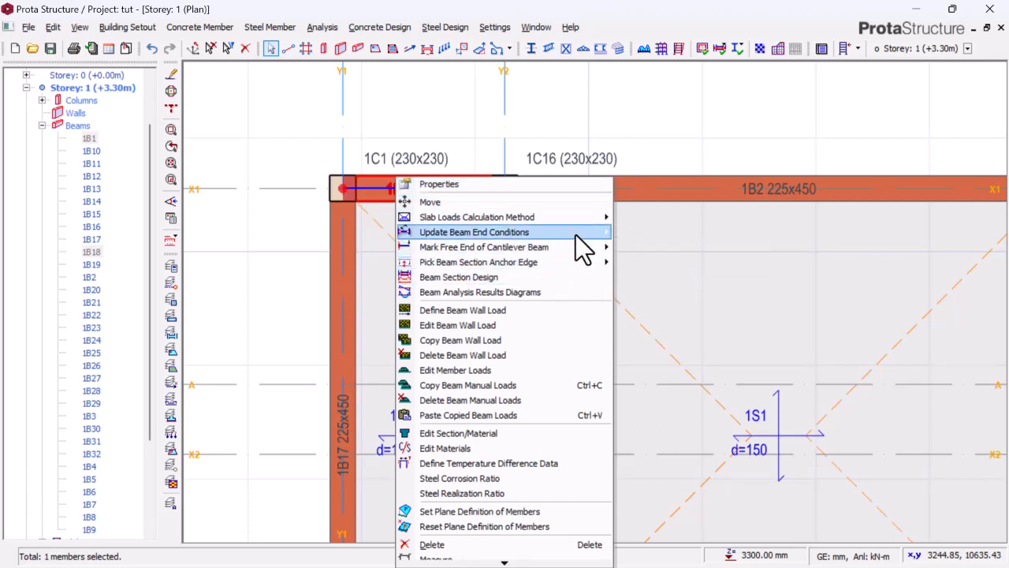
mouse_move(581, 235)
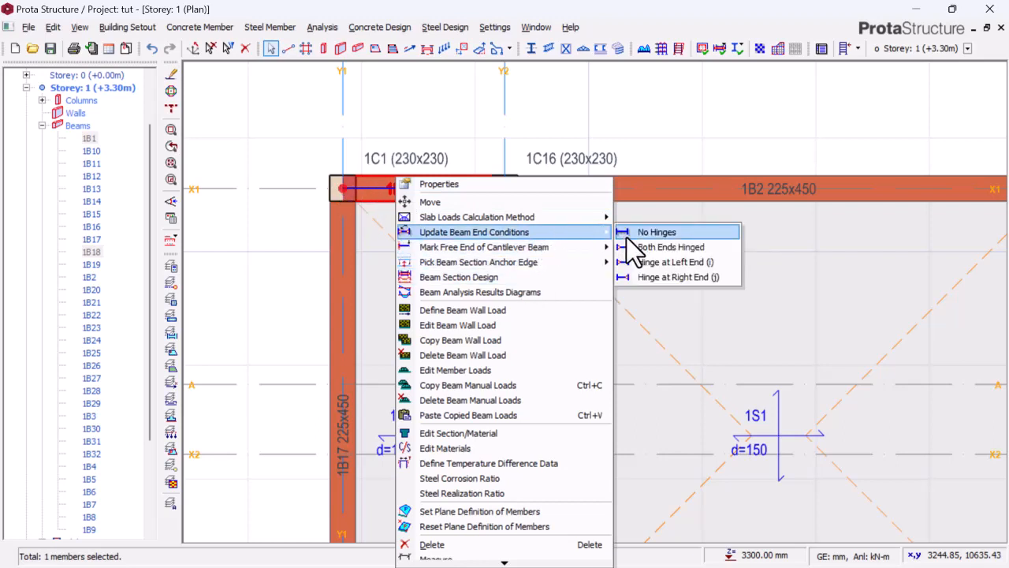
click(678, 262)
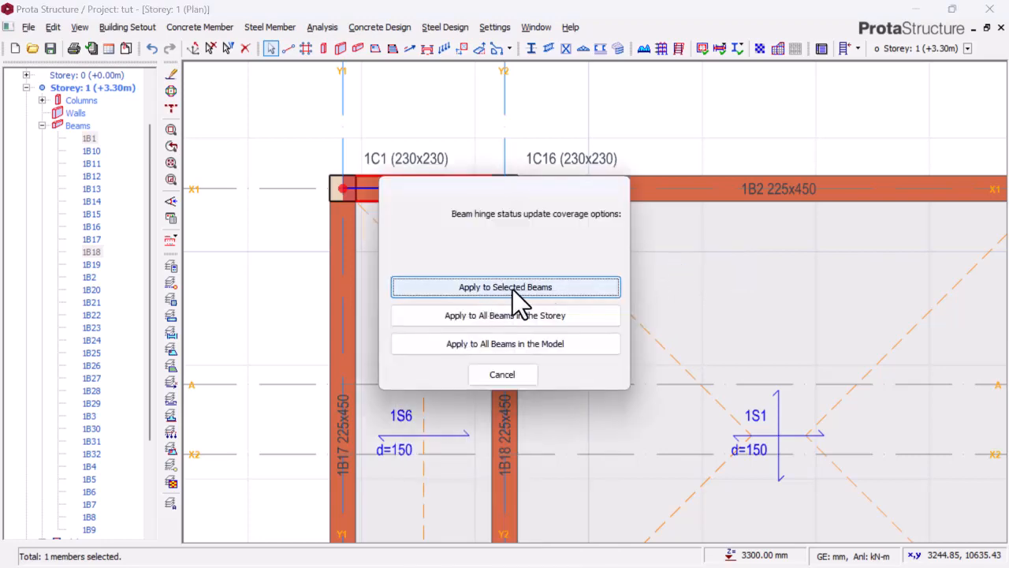
click(536, 284)
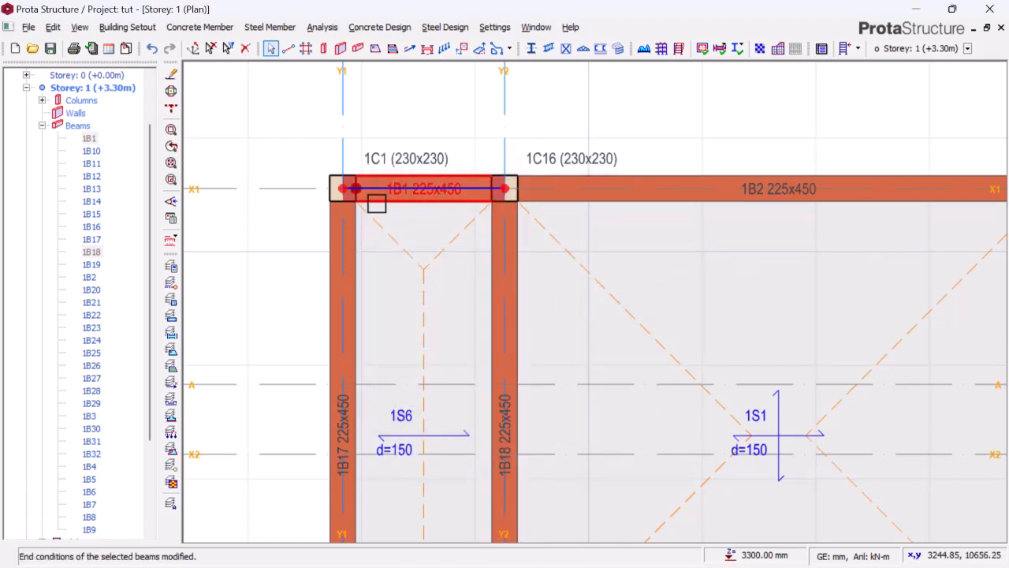
scroll(355, 189, up, 2)
scroll(358, 187, up, 2)
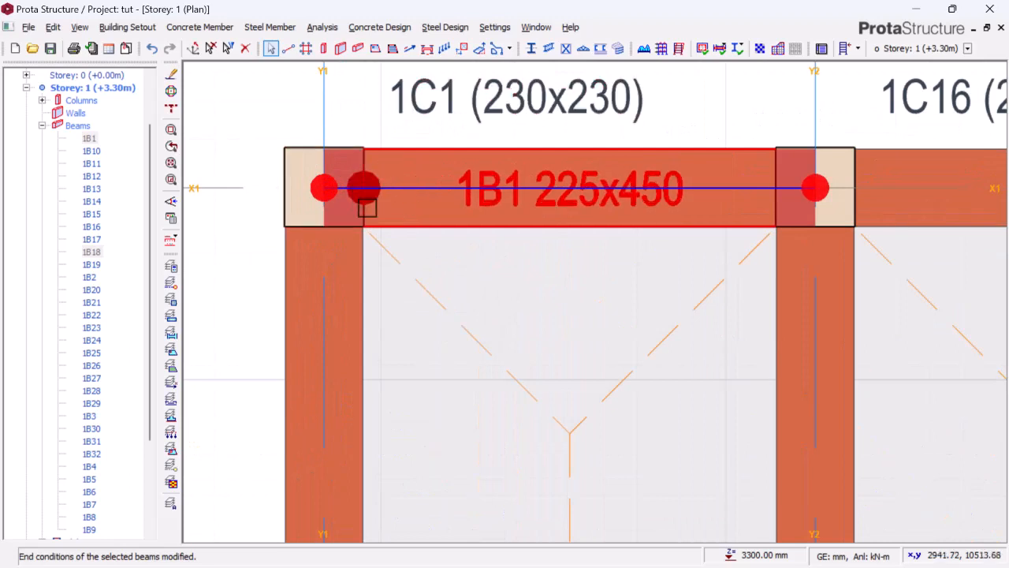
mouse_move(378, 201)
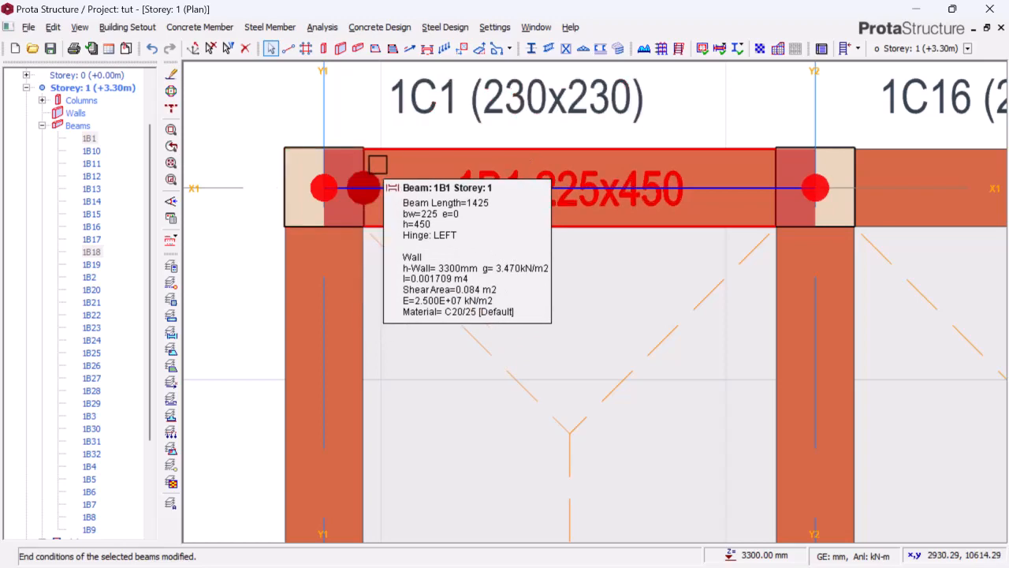
Step: Set beam 1B5 on axis X1 to Hinge at Right End (j), applied to the selected beam only, and clear the selection
scroll(318, 187, down, 6)
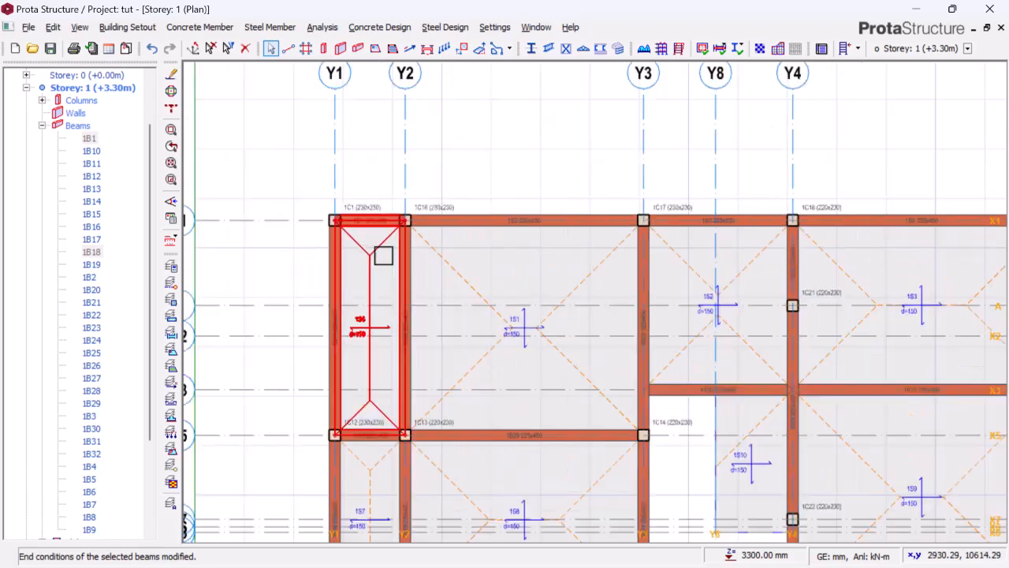
scroll(789, 241, up, 7)
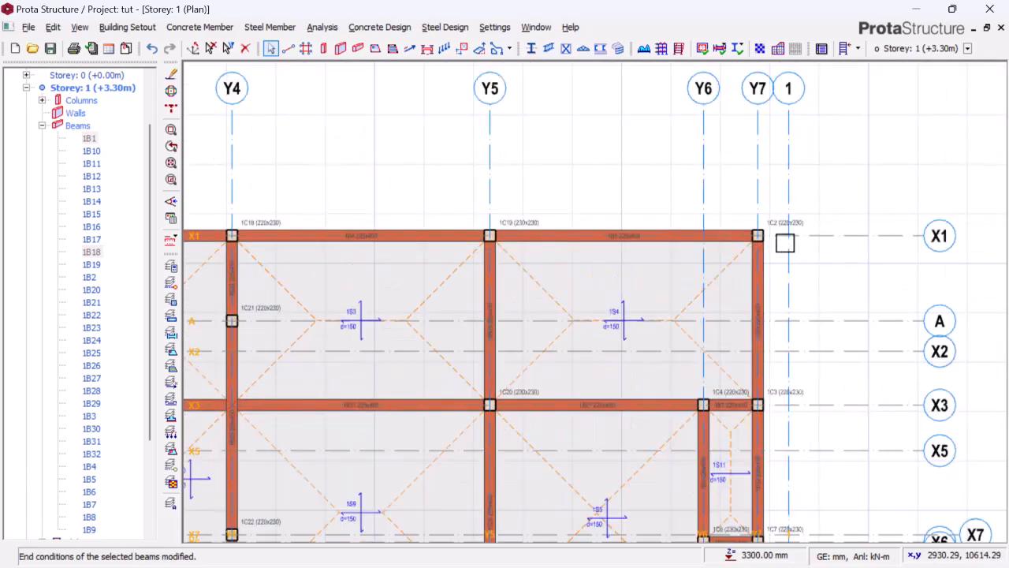
click(673, 204)
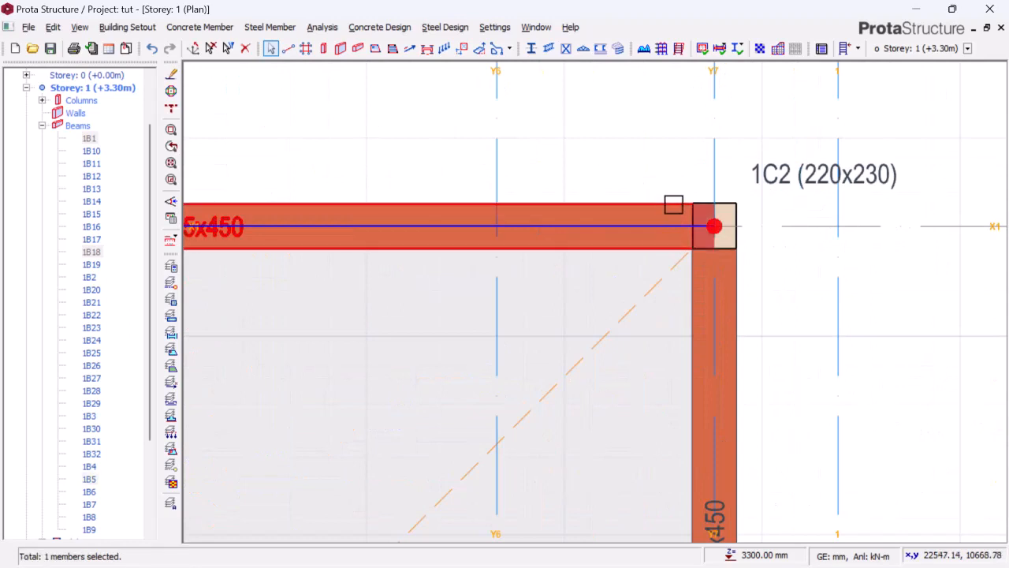
right_click(673, 204)
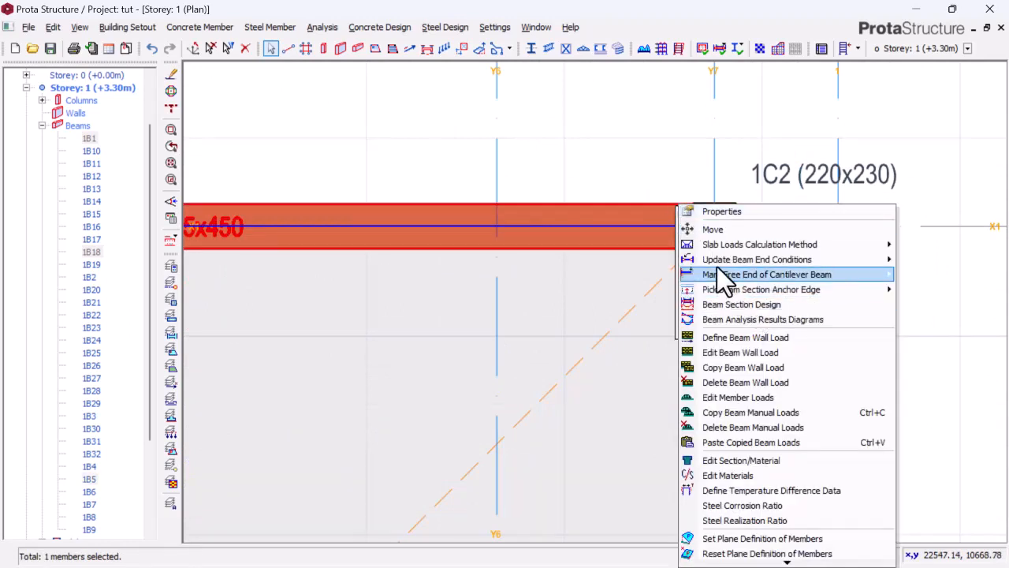
mouse_move(726, 258)
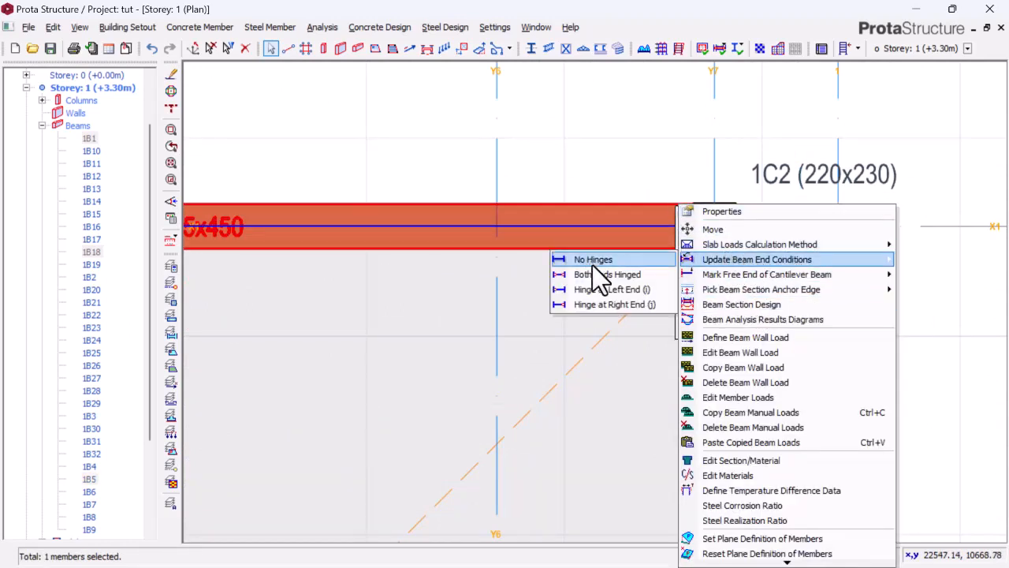
click(625, 303)
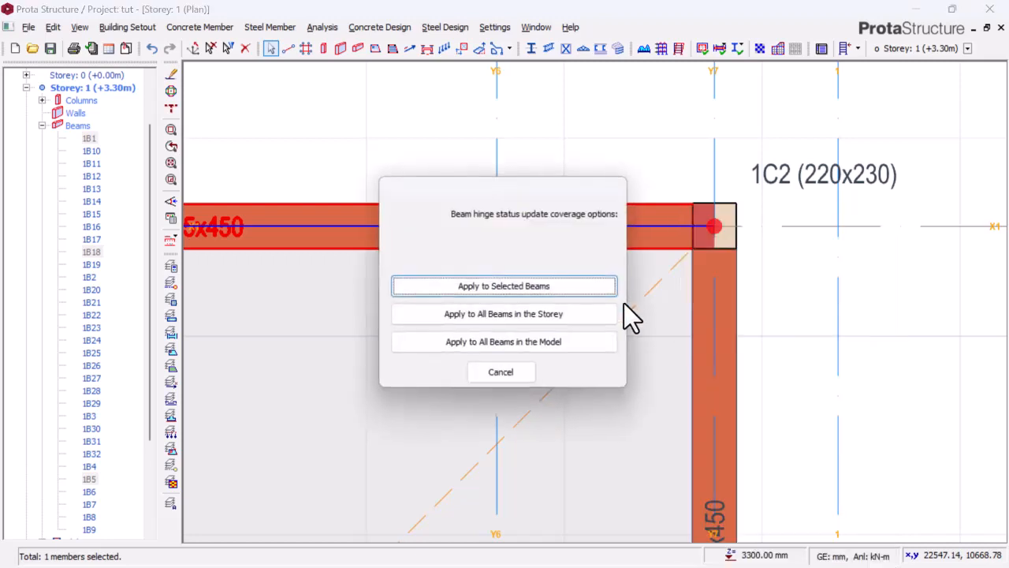
click(526, 288)
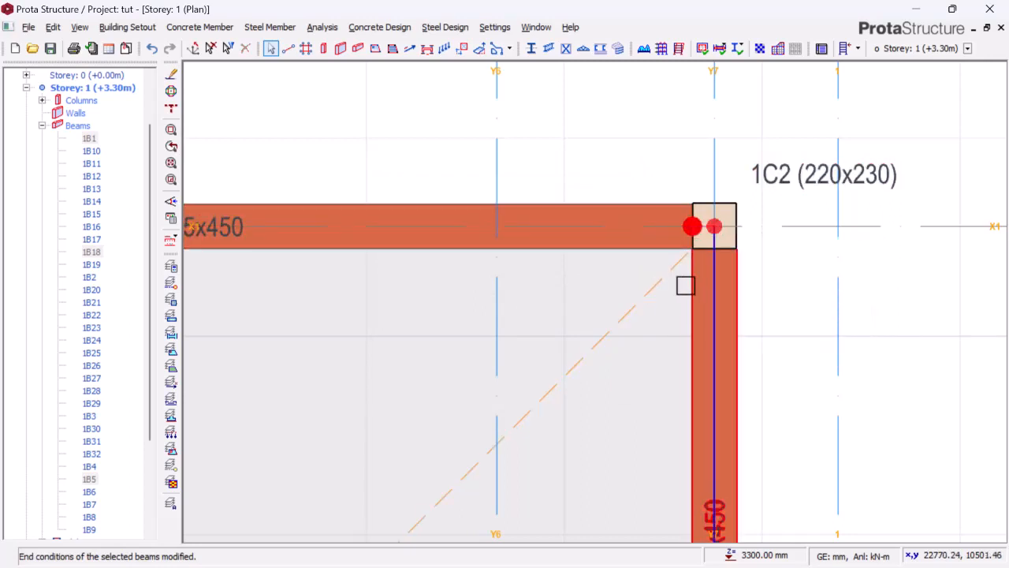
key(Escape)
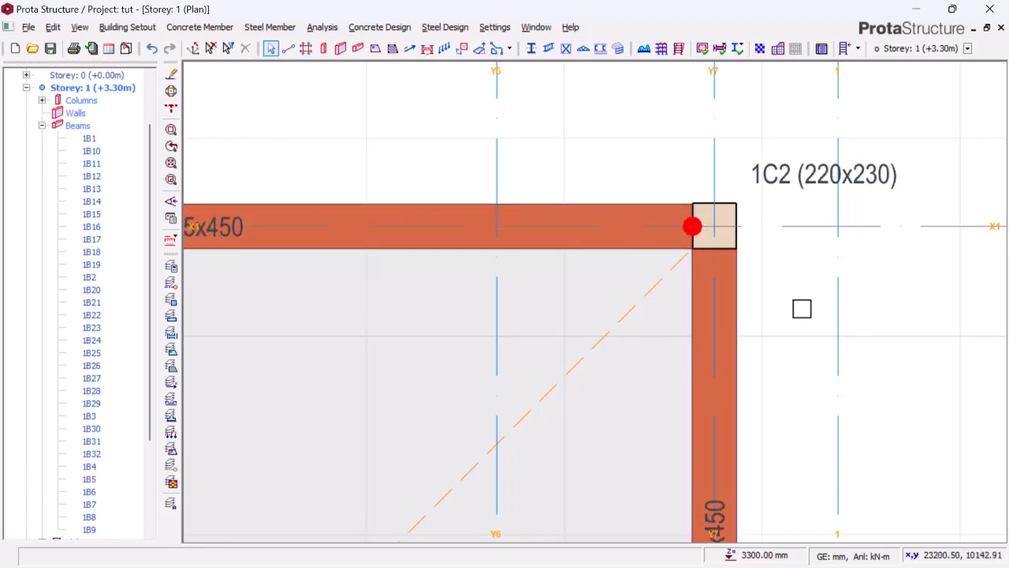
Step: Select beam 1B17 on axis Y1 and add beam 1B18 on axis Y2 to the selection, both framing into axis X1
scroll(805, 310, down, 5)
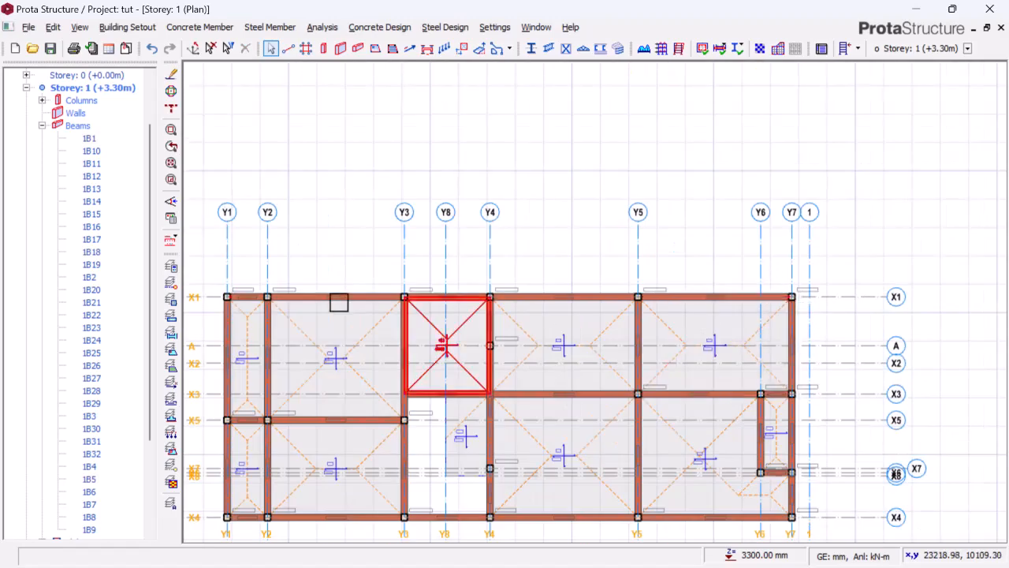
scroll(201, 318, up, 8)
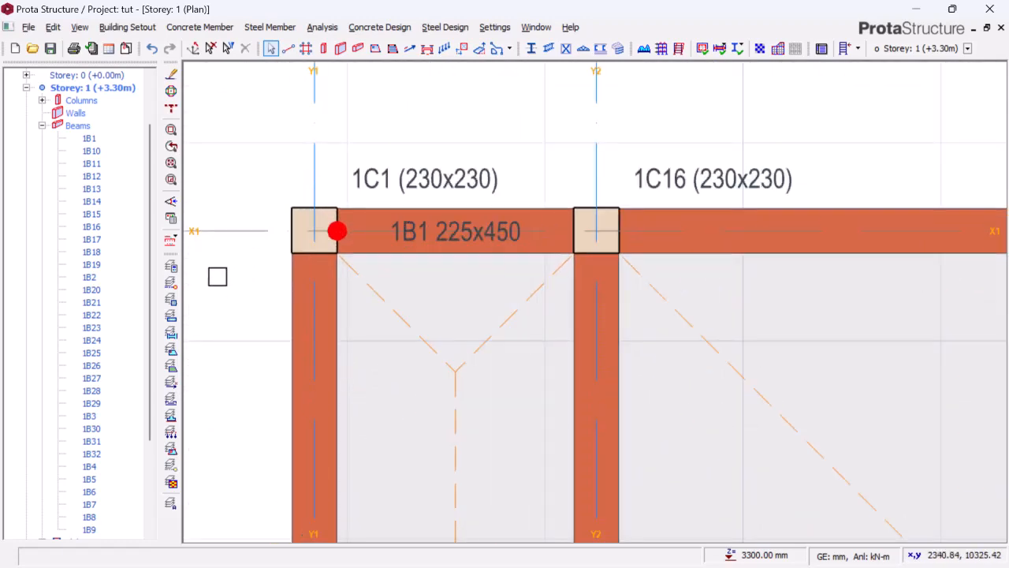
scroll(237, 197, down, 5)
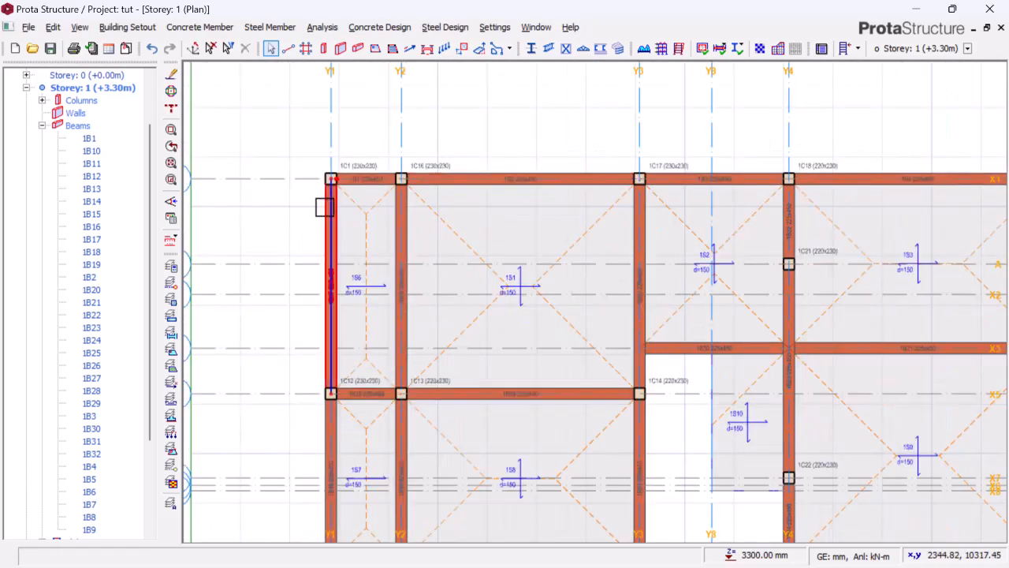
scroll(331, 180, up, 2)
scroll(331, 179, up, 2)
mouse_move(320, 216)
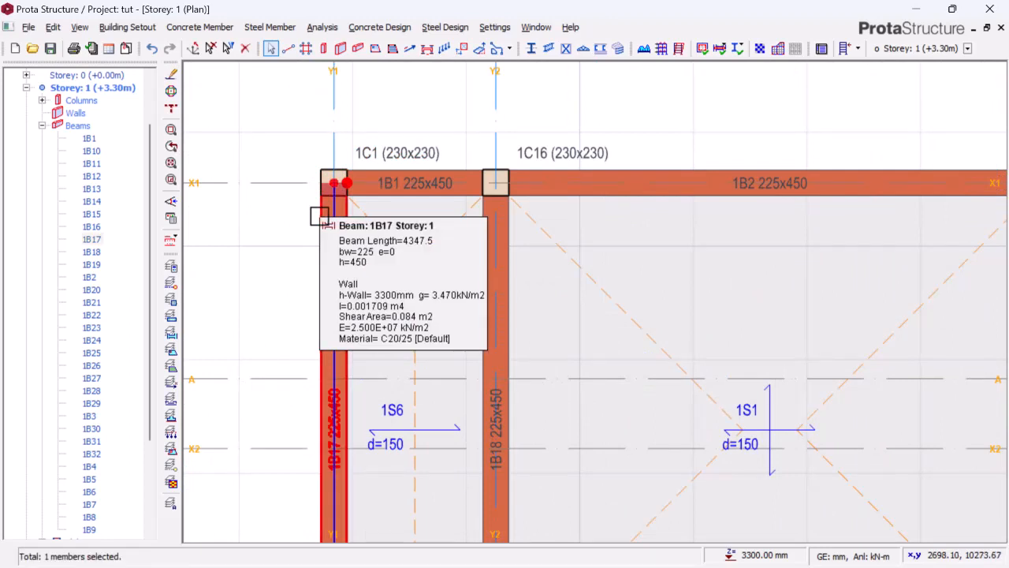
scroll(320, 216, down, 4)
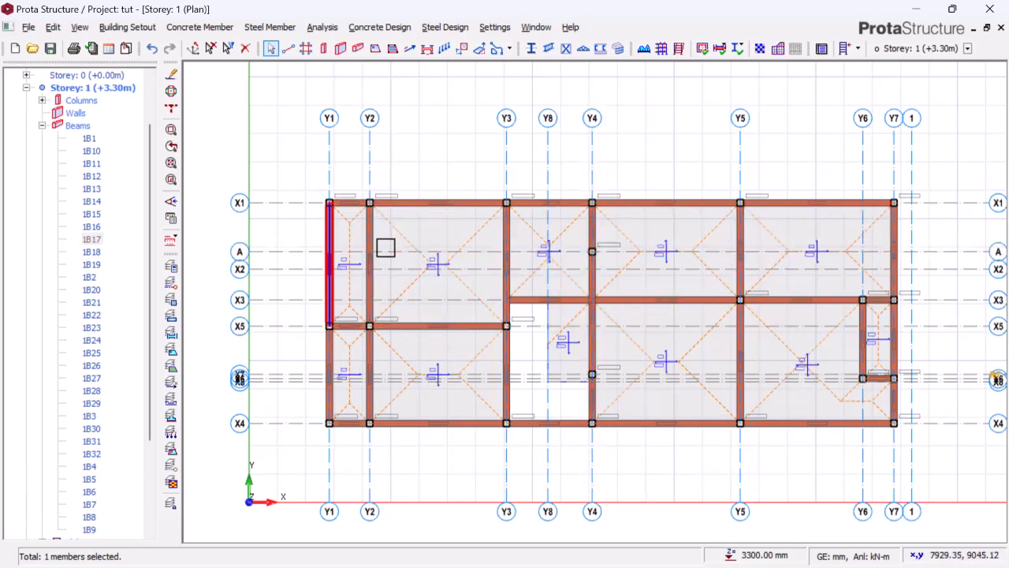
scroll(306, 221, up, 2)
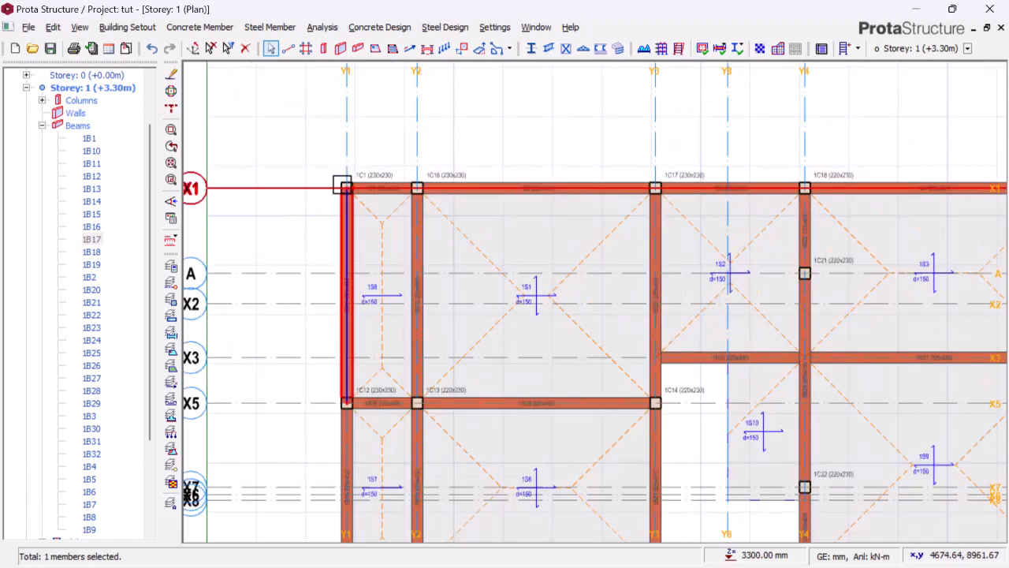
scroll(351, 189, up, 2)
scroll(473, 219, up, 2)
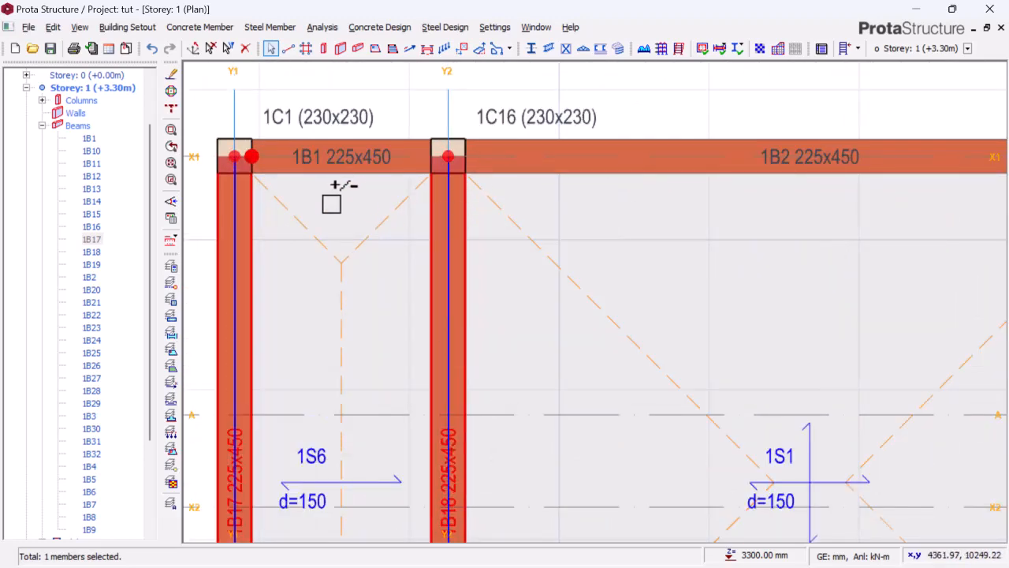
Step: Add beam 1B22 on axis Y4, between columns 1C18 and 1C21, to the beam selection
scroll(465, 209, down, 3)
scroll(462, 227, down, 3)
scroll(524, 223, up, 3)
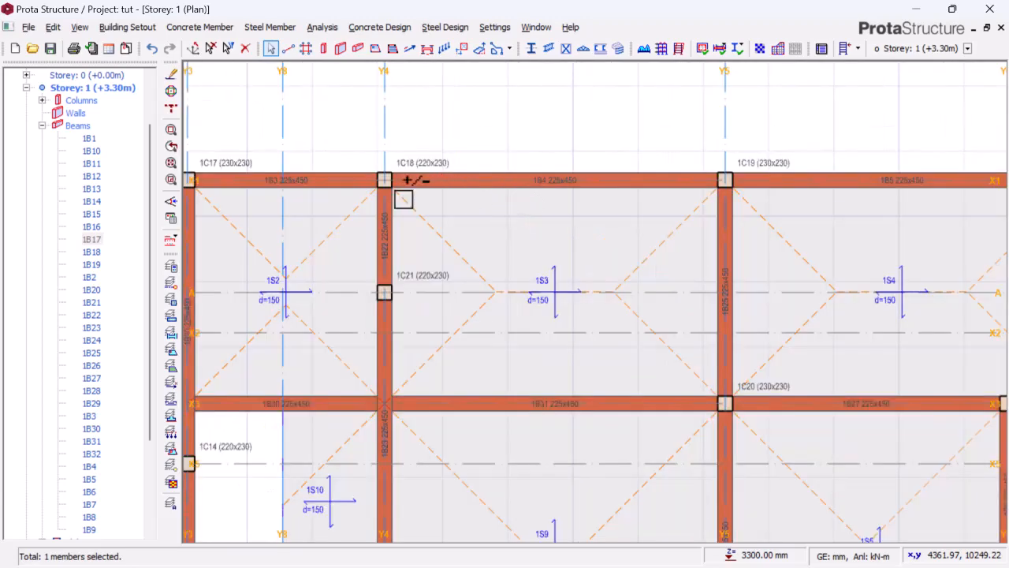
scroll(403, 197, up, 4)
scroll(466, 196, down, 6)
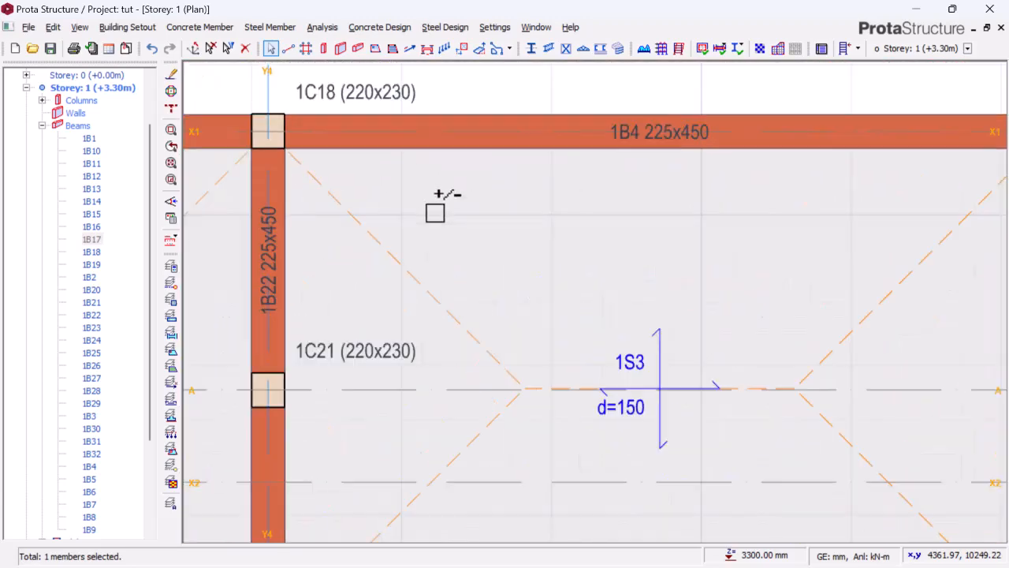
scroll(382, 186, up, 5)
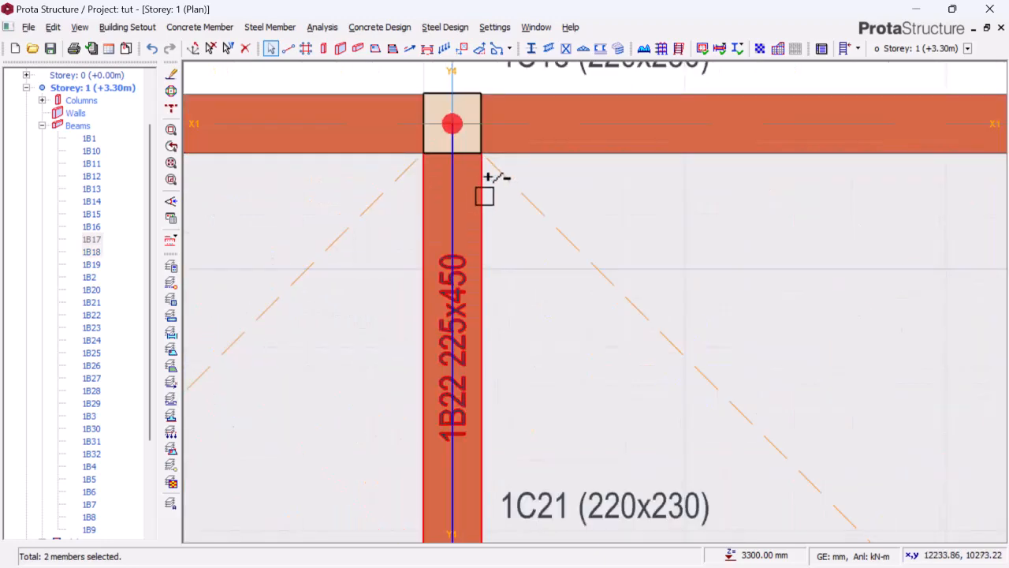
Step: Add beam 1B25 on axis Y5 and beam 1B6 on axis Y7, both between axes X1 and X3, to the selection
scroll(441, 178, down, 6)
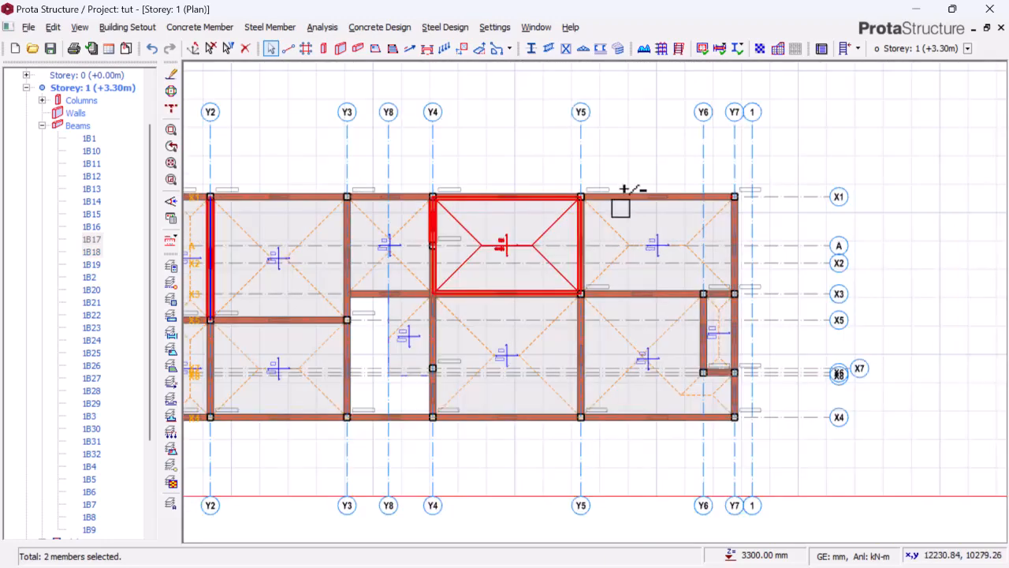
scroll(585, 182, up, 5)
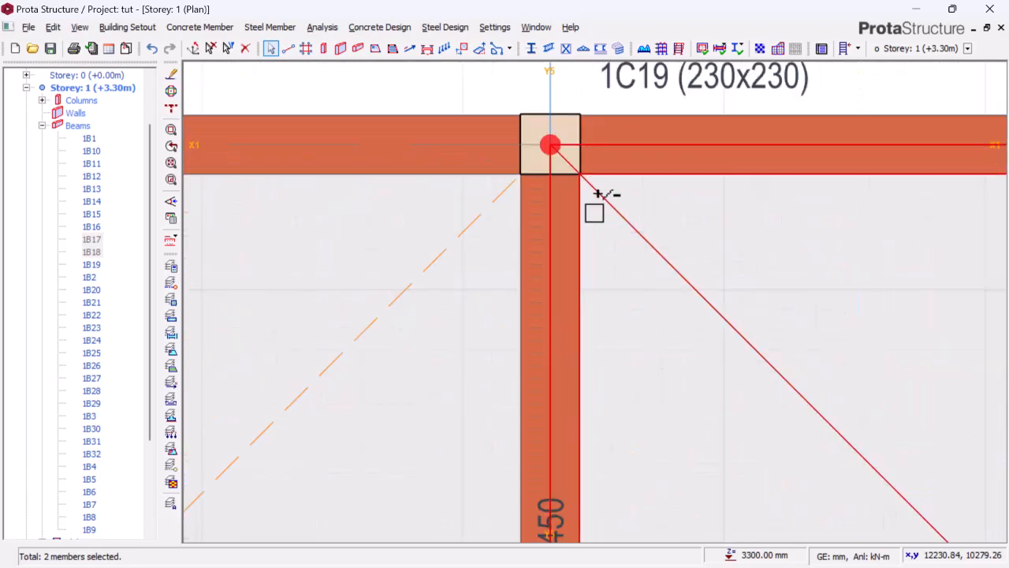
scroll(521, 201, down, 6)
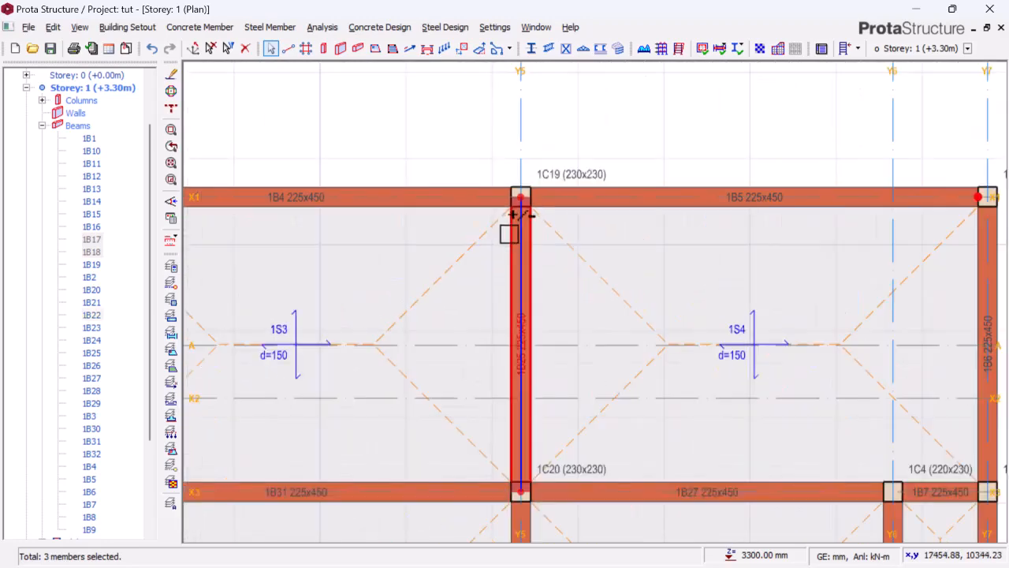
scroll(664, 227, up, 6)
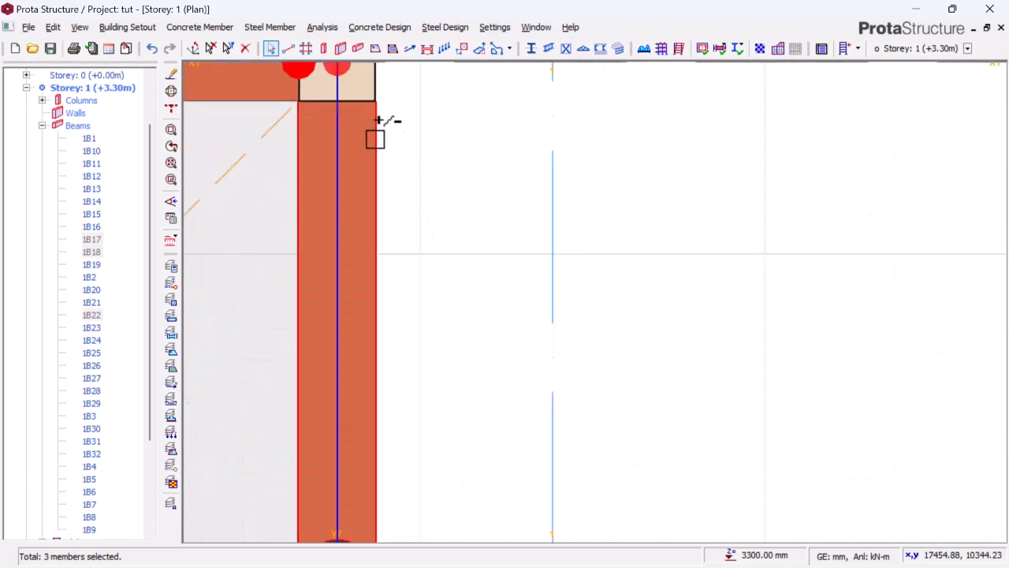
click(377, 139)
scroll(678, 202, down, 8)
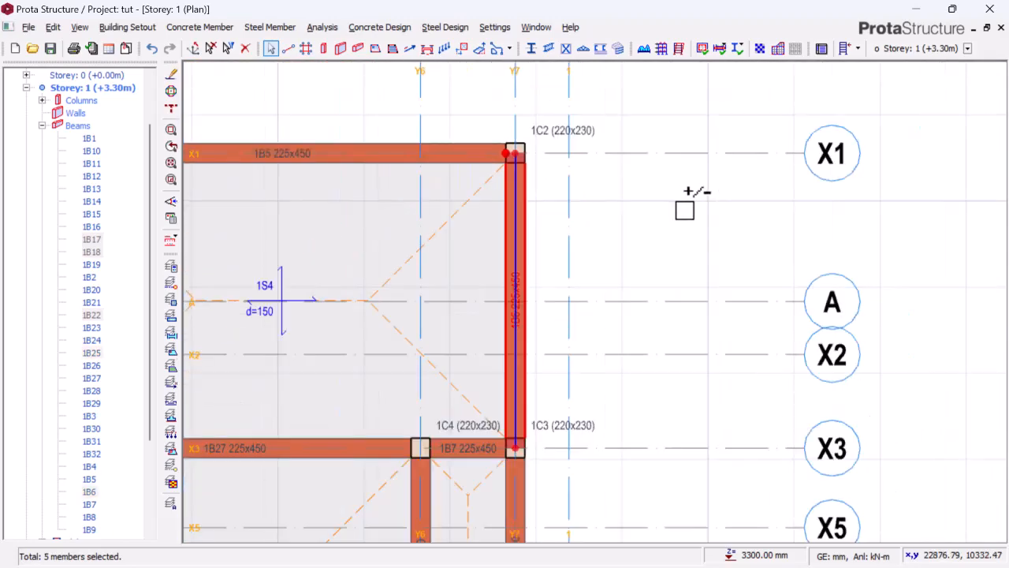
Step: Add beam 1B11 on axis X4 between Y5 and Y7 and beam 1B7 on axis X3 between Y6 and Y7 to the selection
scroll(663, 306, up, 6)
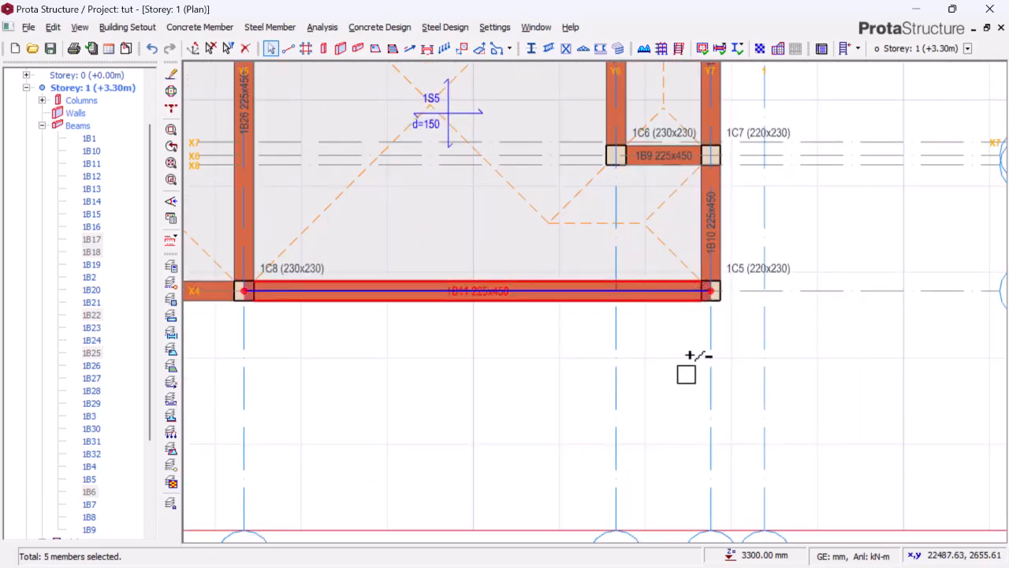
scroll(685, 371, down, 8)
scroll(687, 342, up, 4)
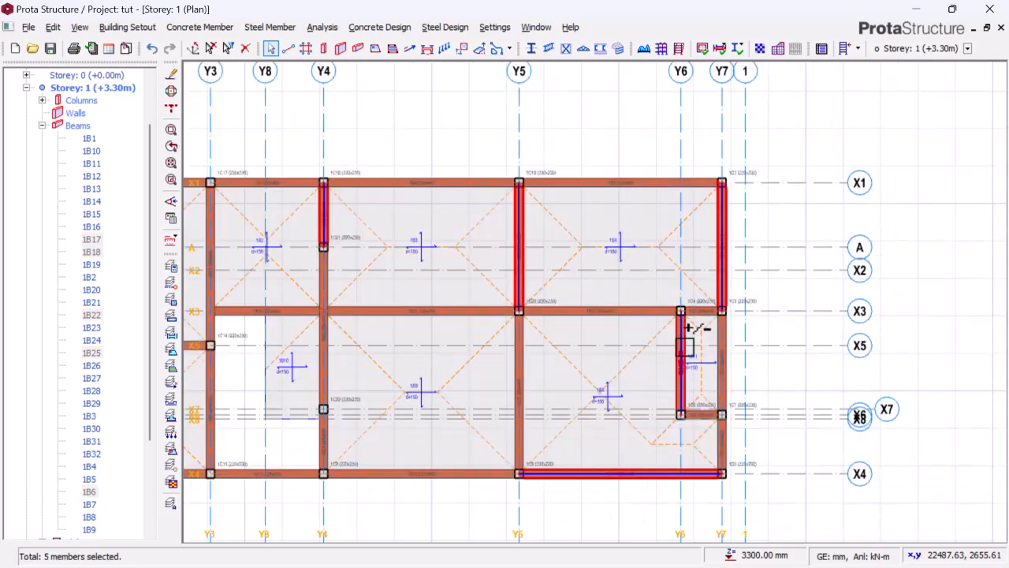
scroll(687, 329, up, 3)
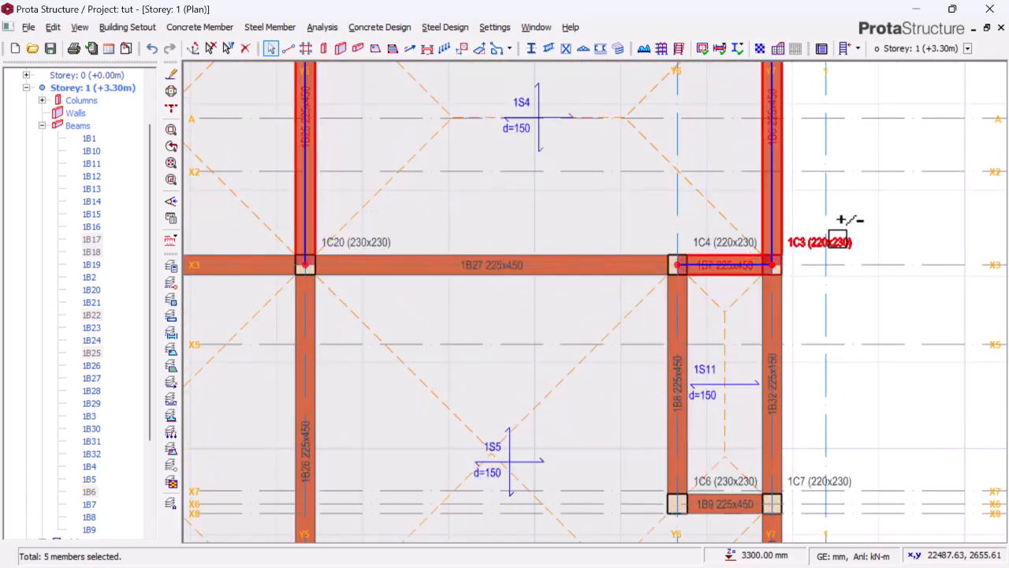
Step: Add beam 1B29 on axis X5, between axes Y2 and Y3 at column 1C14, to the selection
scroll(838, 243, down, 6)
scroll(536, 280, up, 2)
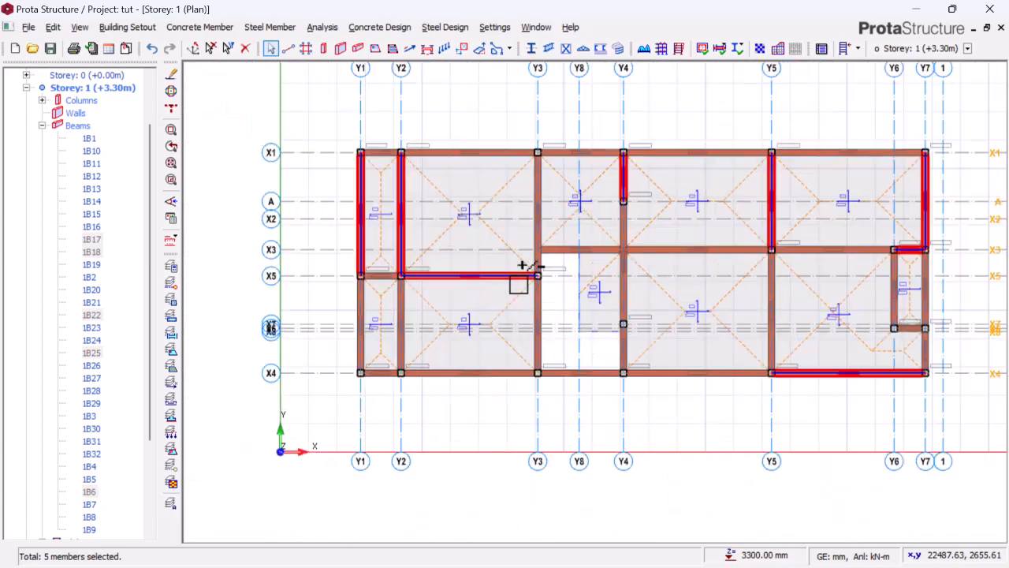
scroll(530, 265, up, 4)
click(587, 260)
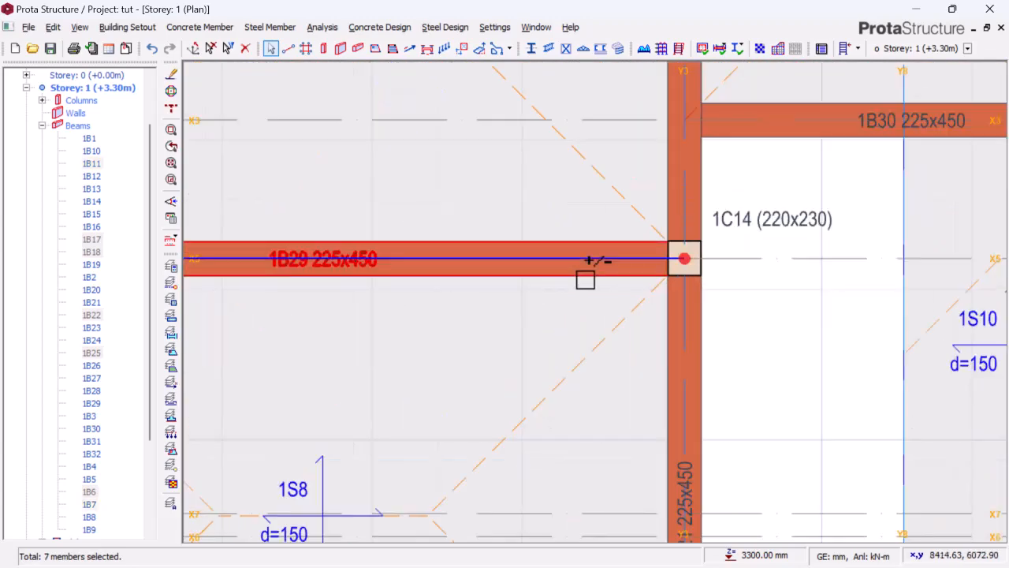
Step: Add beam 1B29 on axis X5 and beam 1B20 on axis Y3, between columns 1C17 and 1C14, to the selection
click(703, 218)
scroll(705, 224, down, 4)
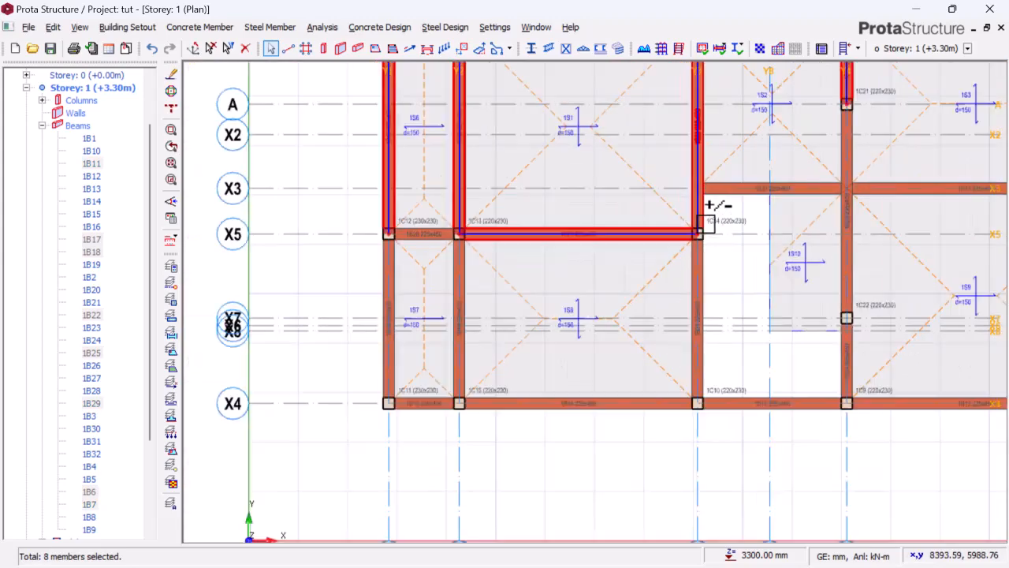
scroll(653, 304, down, 1)
scroll(587, 368, down, 2)
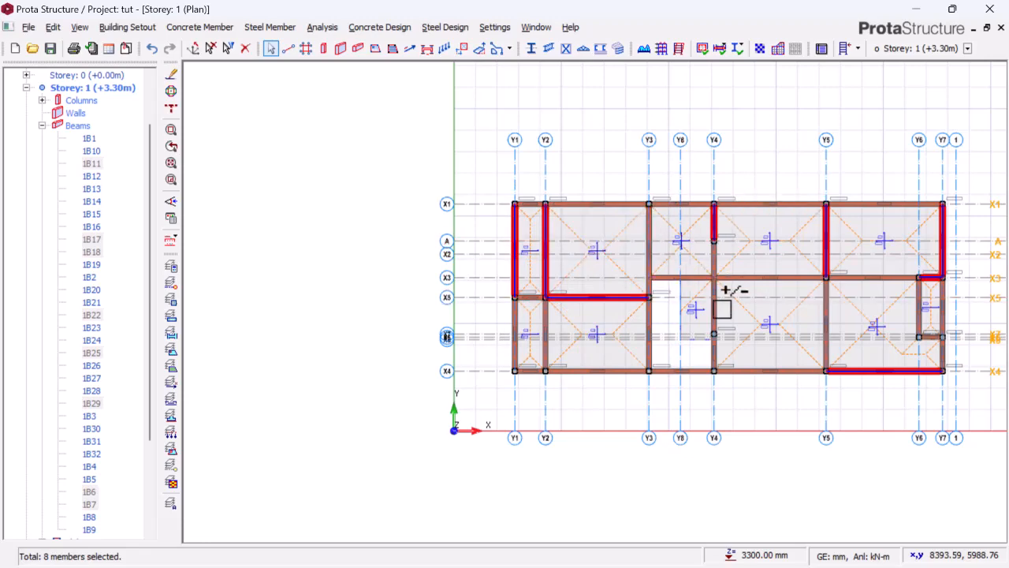
scroll(651, 200, up, 5)
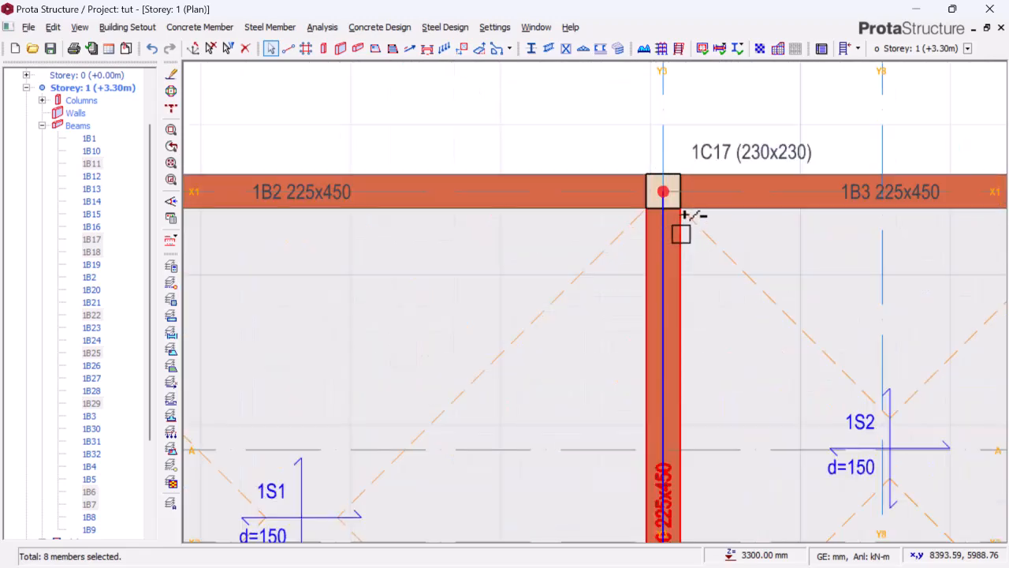
click(681, 228)
scroll(667, 165, down, 5)
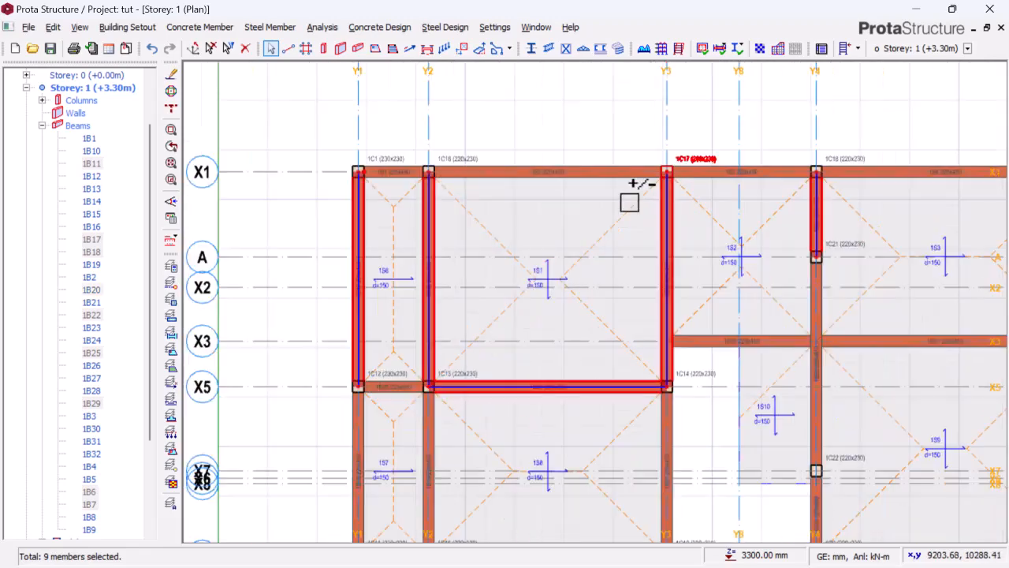
Step: Assign a hinge at the right end (j) to the selected beams only and check the hinges at columns 1C17 and 1C18
scroll(637, 233, down, 3)
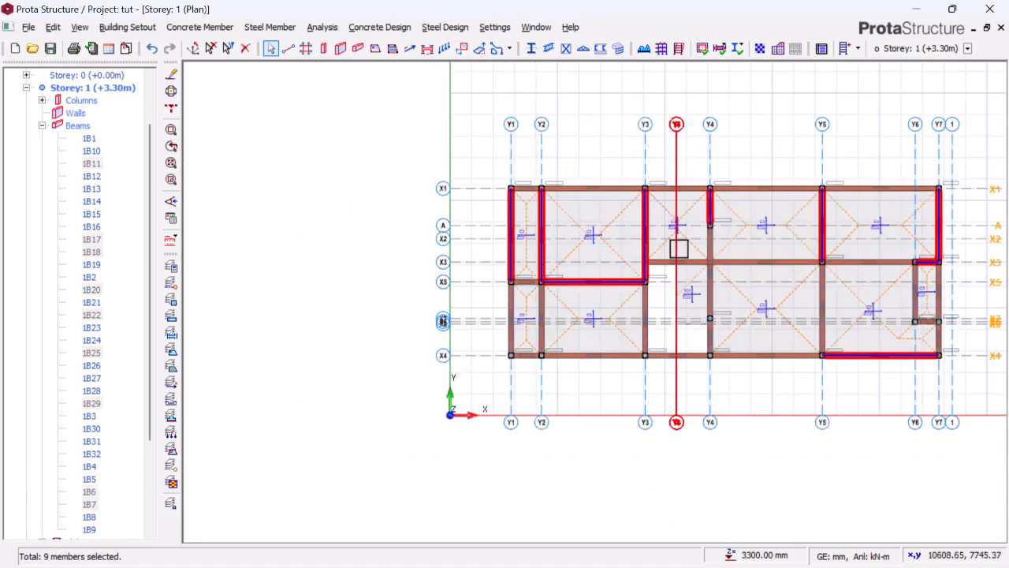
right_click(724, 155)
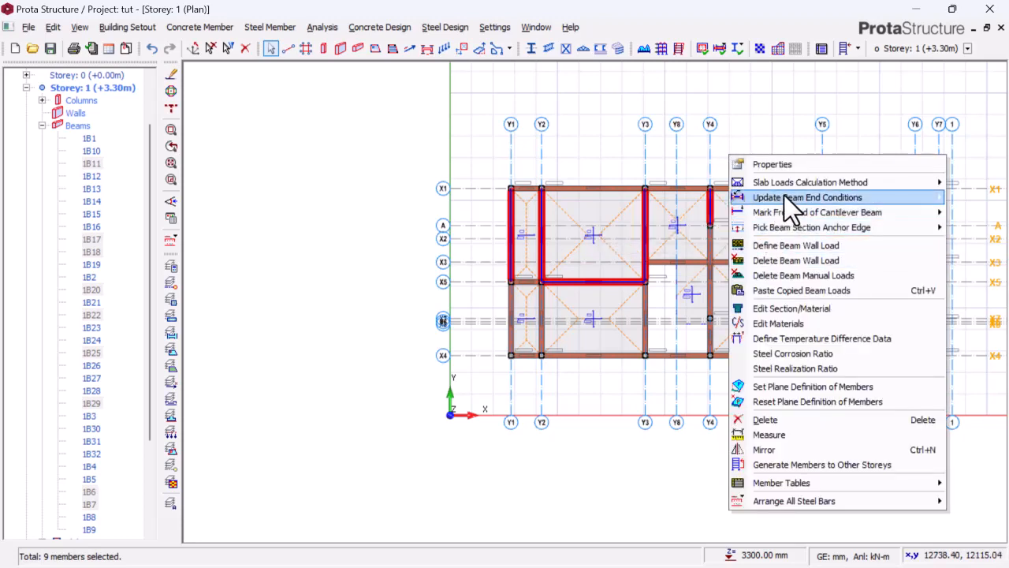
mouse_move(781, 197)
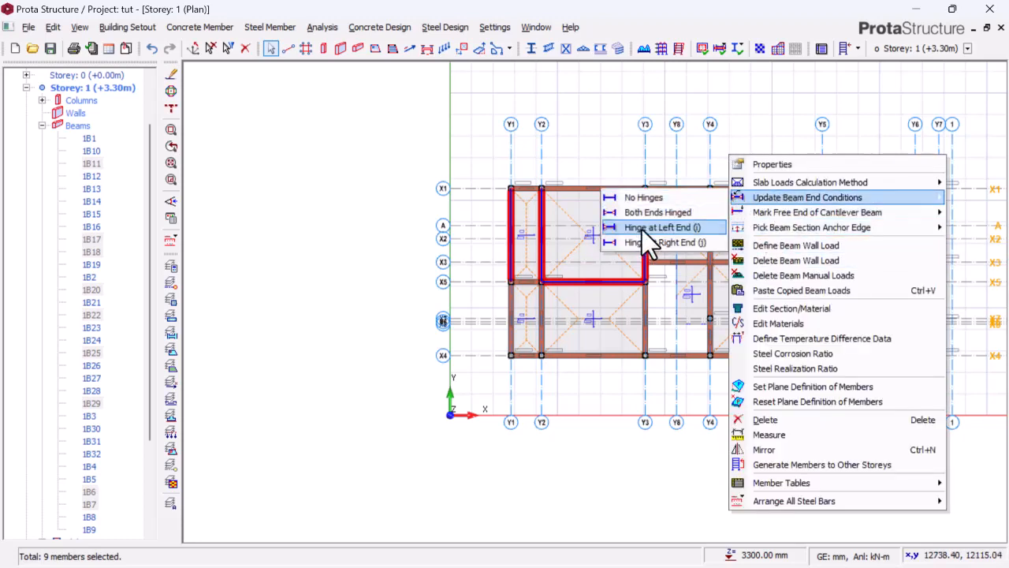
click(665, 242)
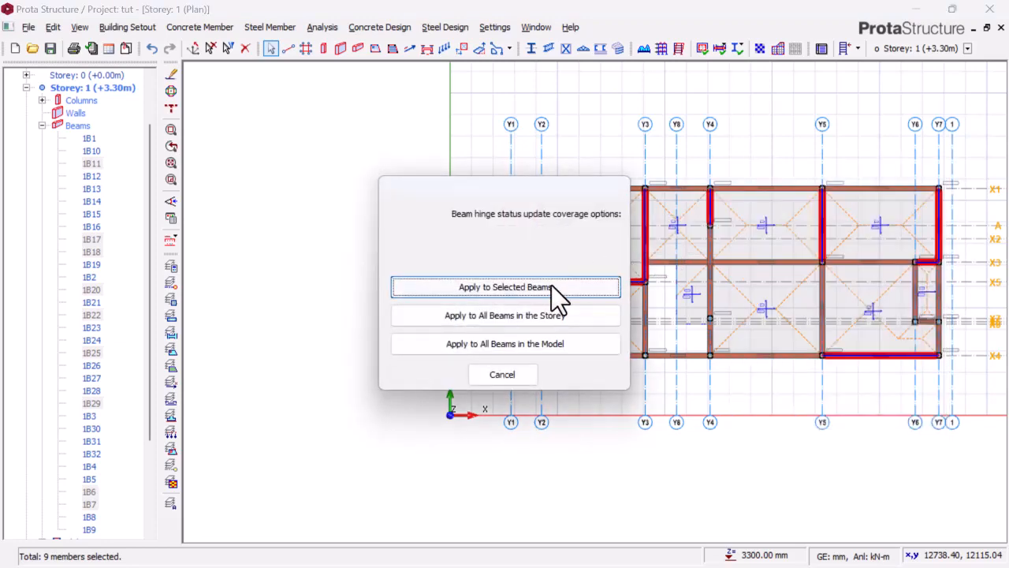
click(504, 287)
scroll(702, 189, up, 3)
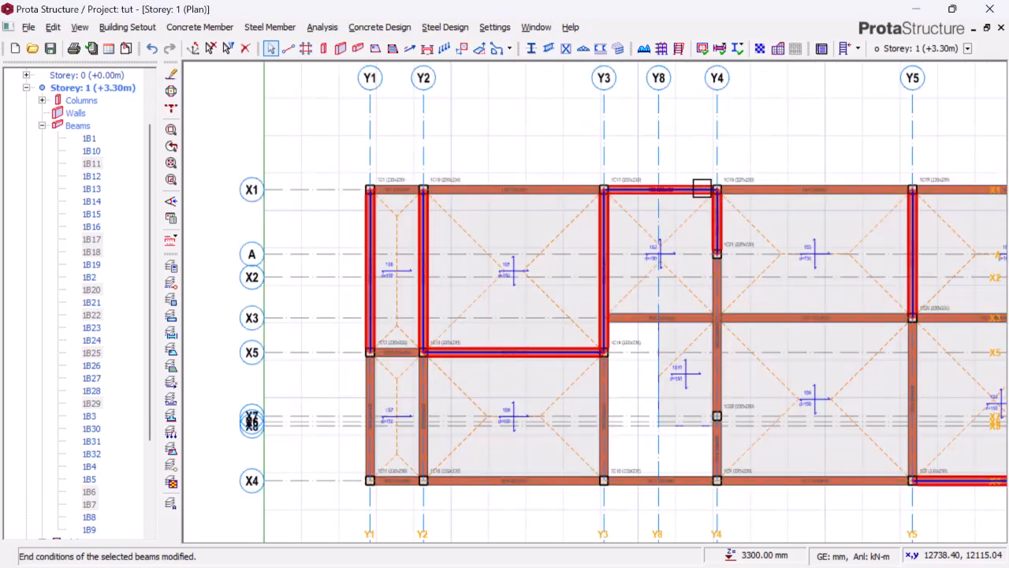
scroll(603, 193, up, 8)
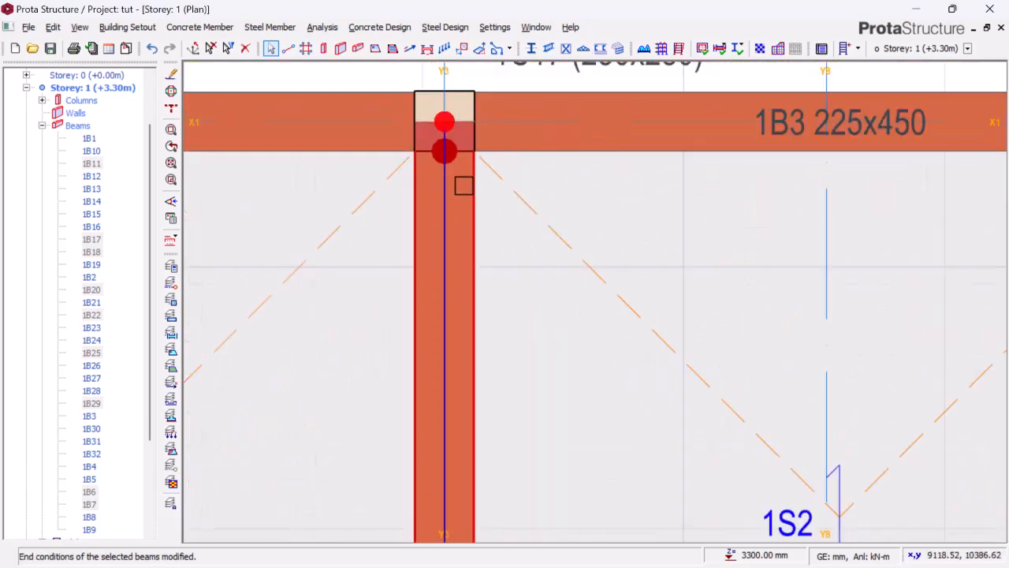
scroll(463, 186, down, 2)
scroll(536, 208, up, 1)
scroll(534, 214, down, 5)
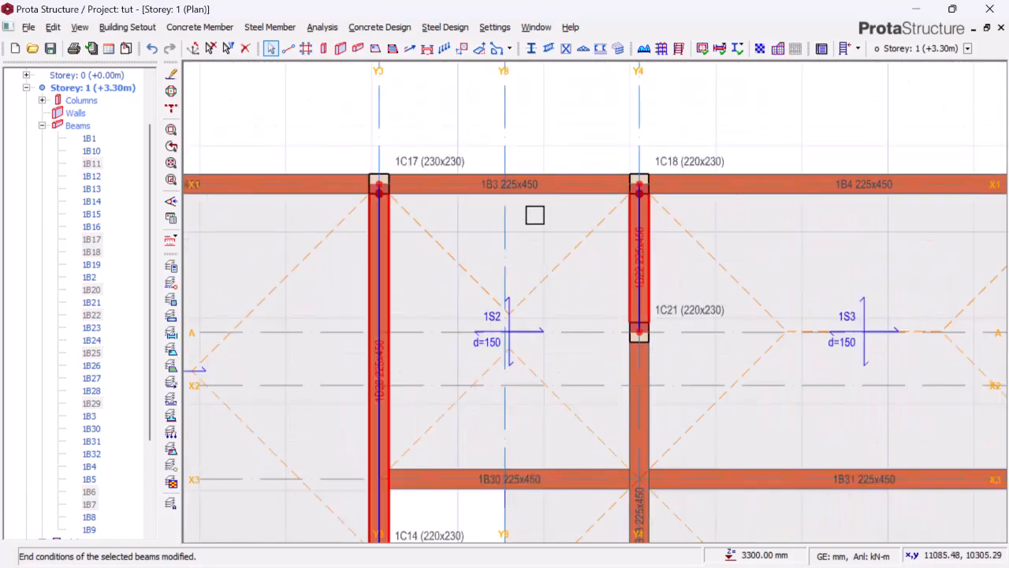
scroll(863, 216, up, 4)
scroll(686, 196, down, 5)
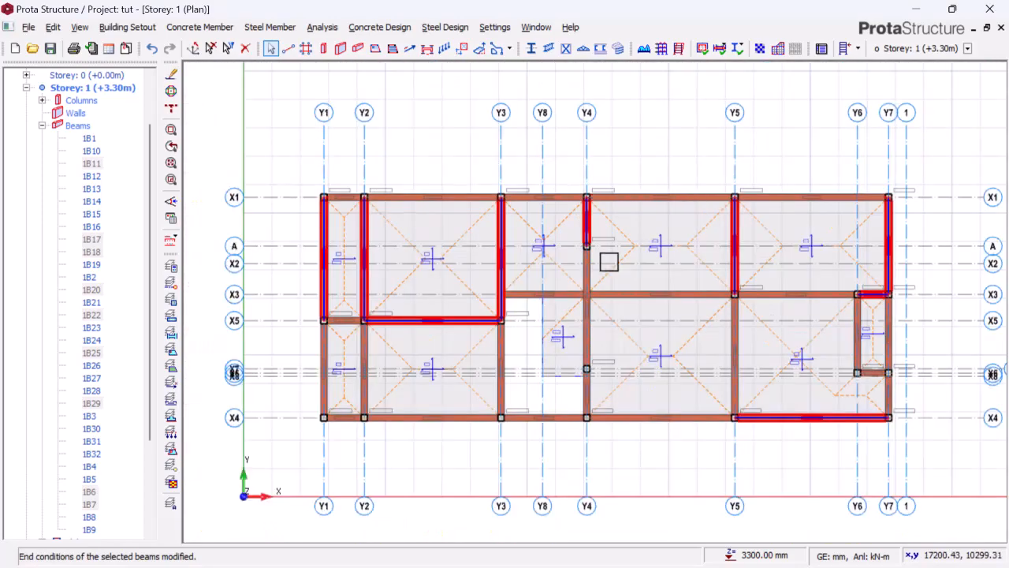
Step: Make a new selection of beams 1B16, 1B15, 1B19, 1B21 and 1B24 in the bays along axis X4, from Y1 to Y4
scroll(354, 420, up, 3)
scroll(354, 420, up, 1)
click(301, 410)
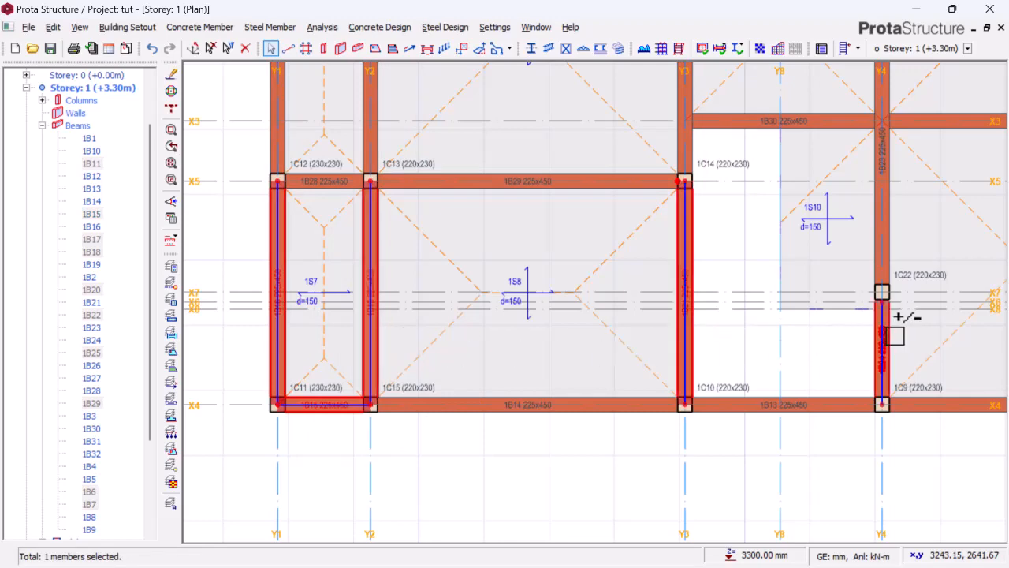
scroll(362, 338, down, 5)
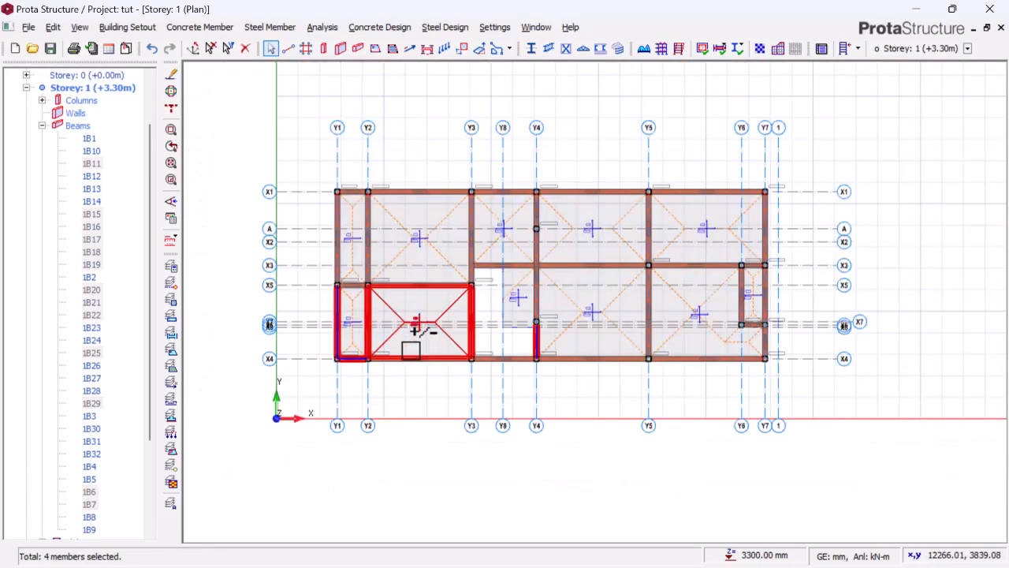
Step: Add beam 1B26 on axis Y5, between X3 and X4, and beam 1B10 on axis Y7, between columns 1C7 and 1C5, to the selection
scroll(581, 338, up, 5)
scroll(493, 359, up, 3)
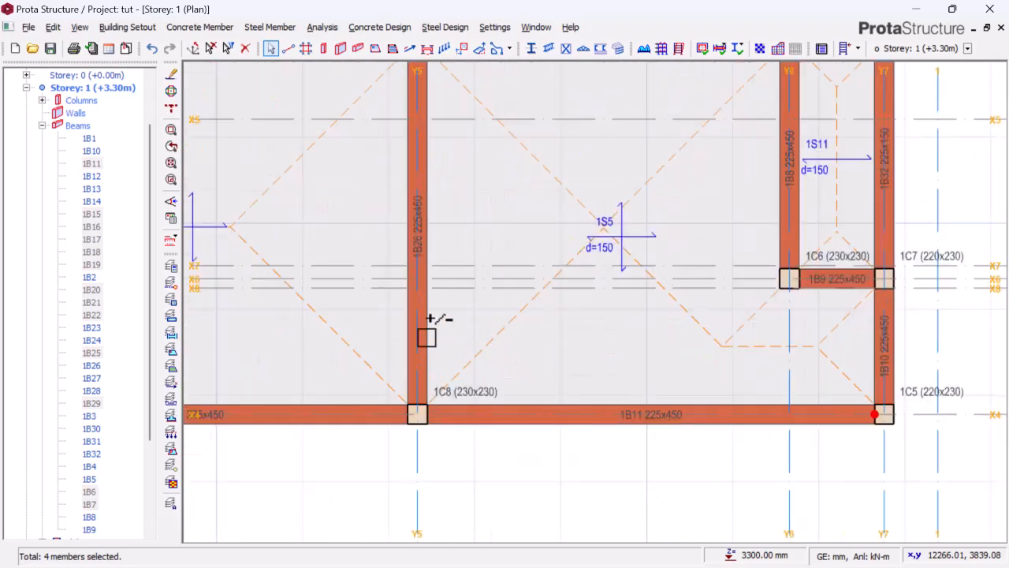
click(380, 331)
scroll(379, 331, down, 4)
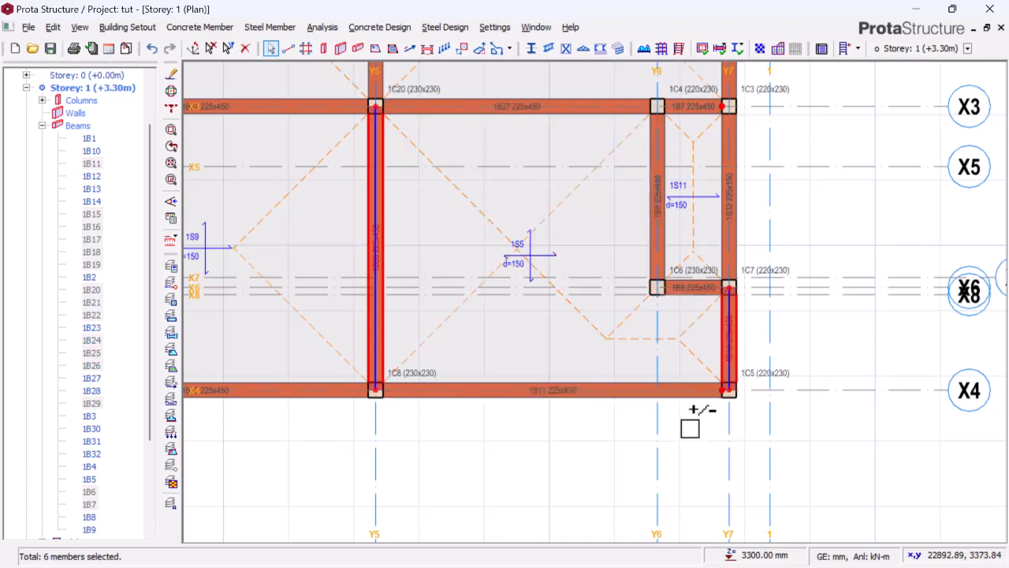
scroll(690, 418, down, 3)
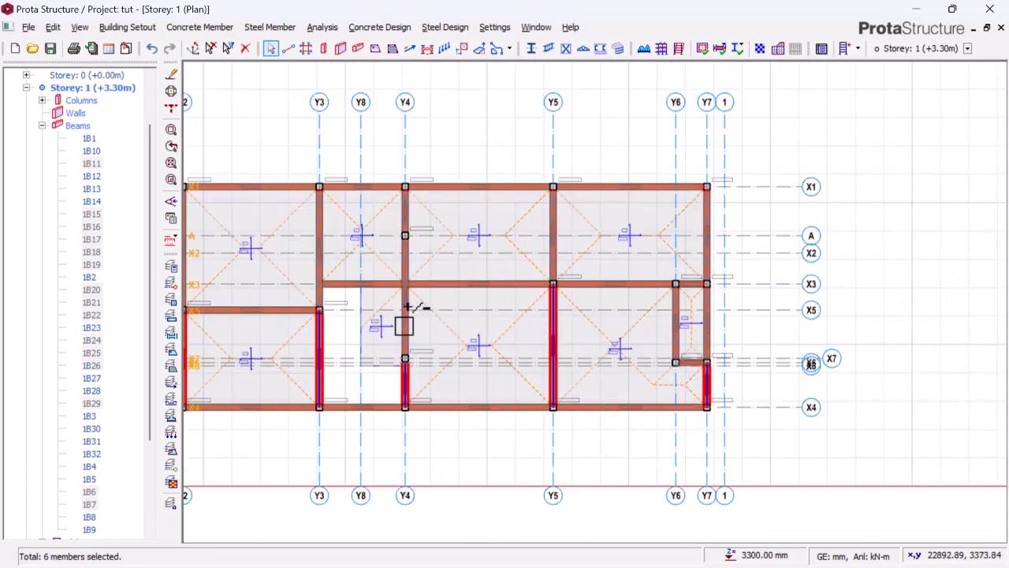
Step: Add beam 1B30 on axis X3, between axes Y3 and Y4, to the selection
scroll(341, 275, up, 3)
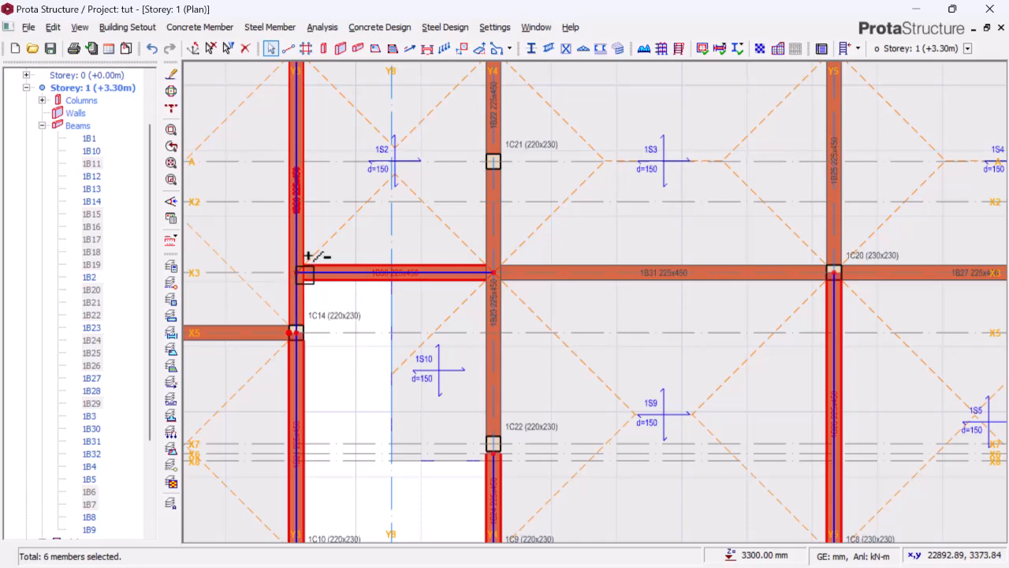
scroll(312, 260, up, 4)
scroll(386, 284, down, 3)
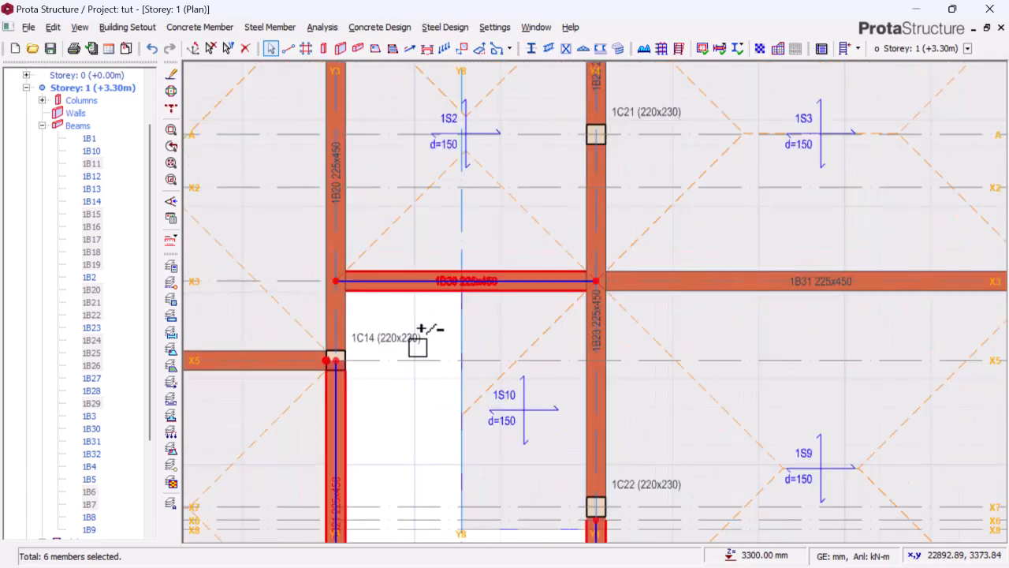
scroll(420, 327, down, 3)
scroll(615, 347, down, 1)
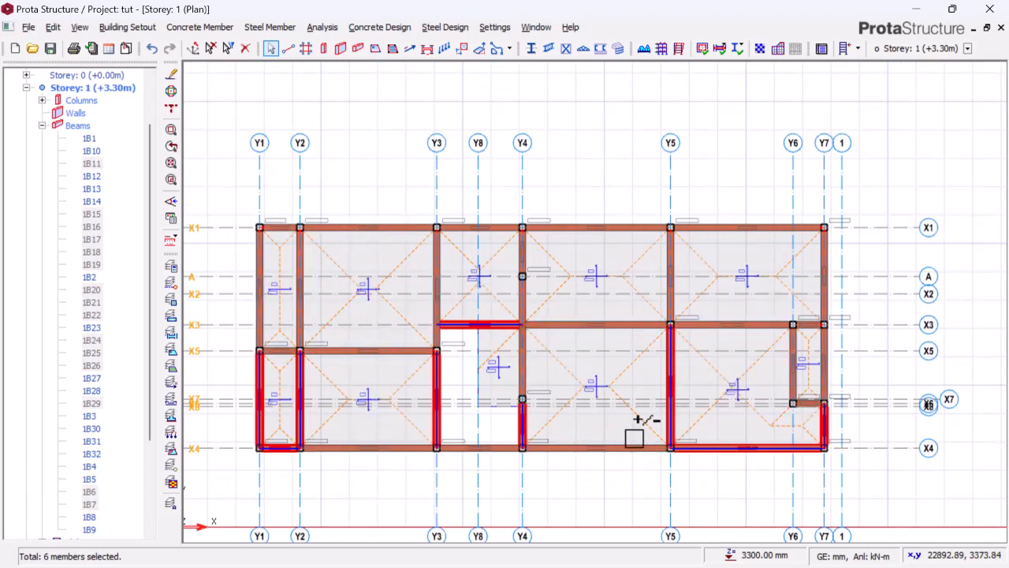
ctrl+click(494, 372)
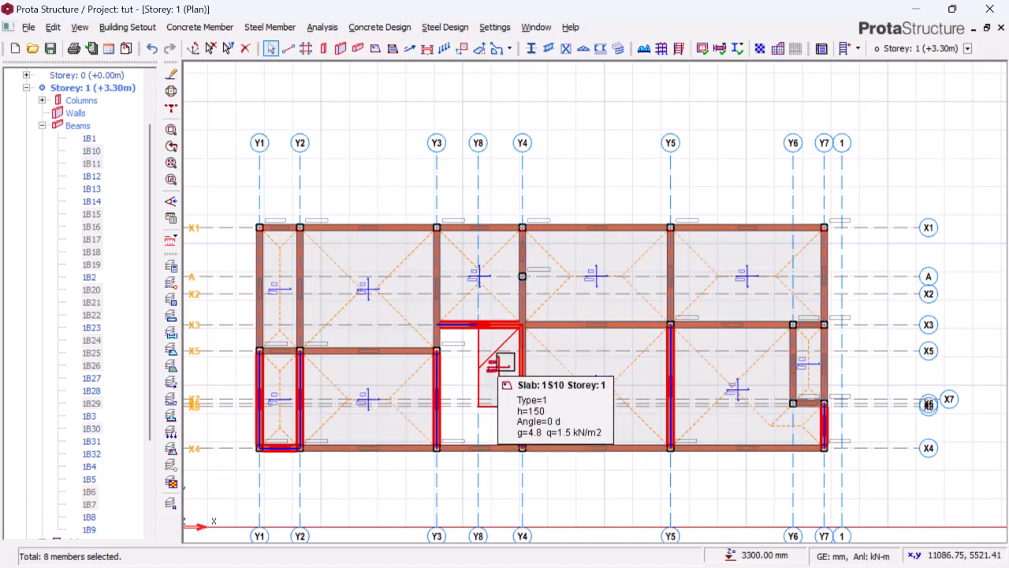
Step: Assign a hinge at the left end (i) to the selected beams only
right_click(576, 187)
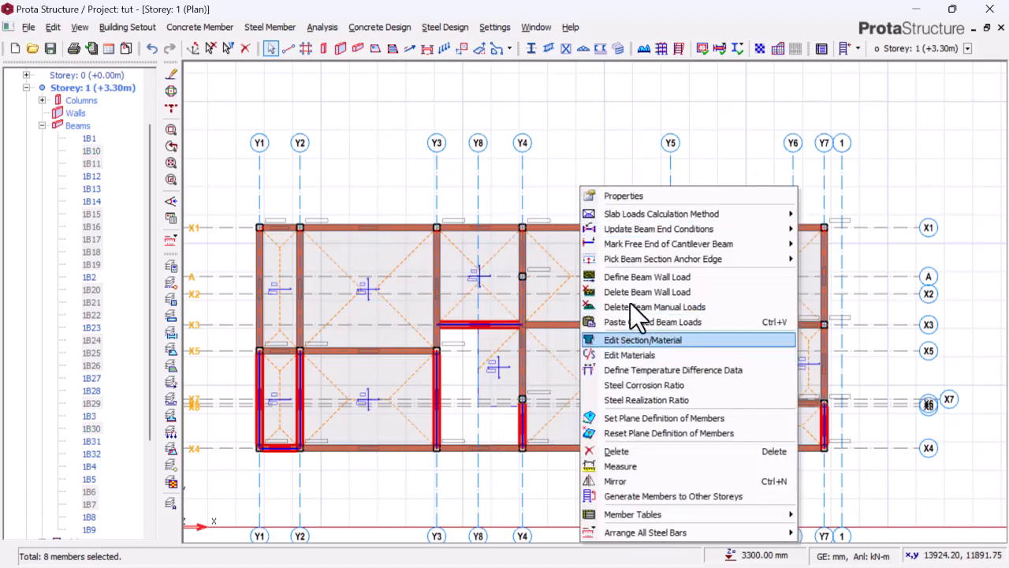
mouse_move(615, 233)
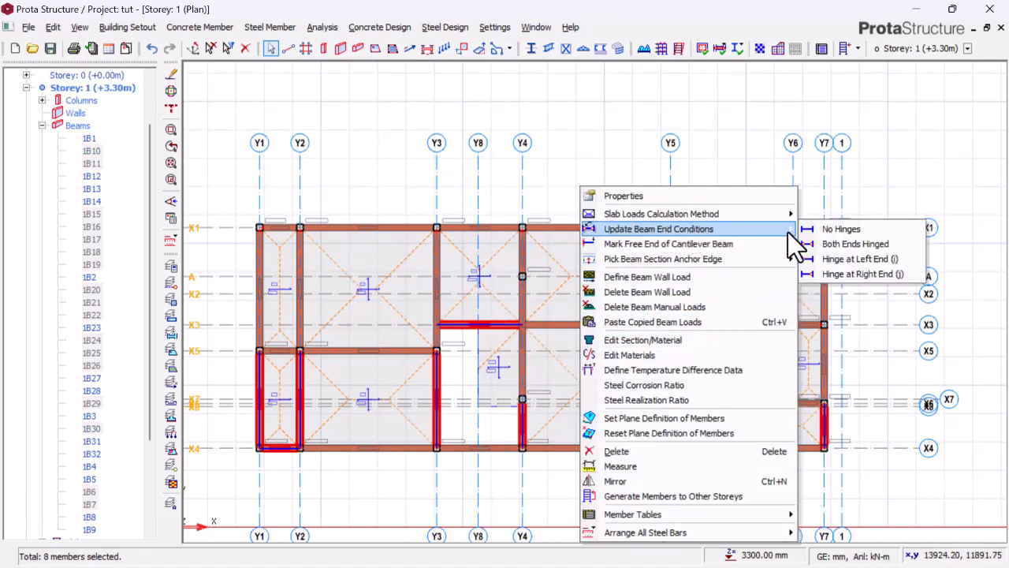
click(838, 260)
click(560, 288)
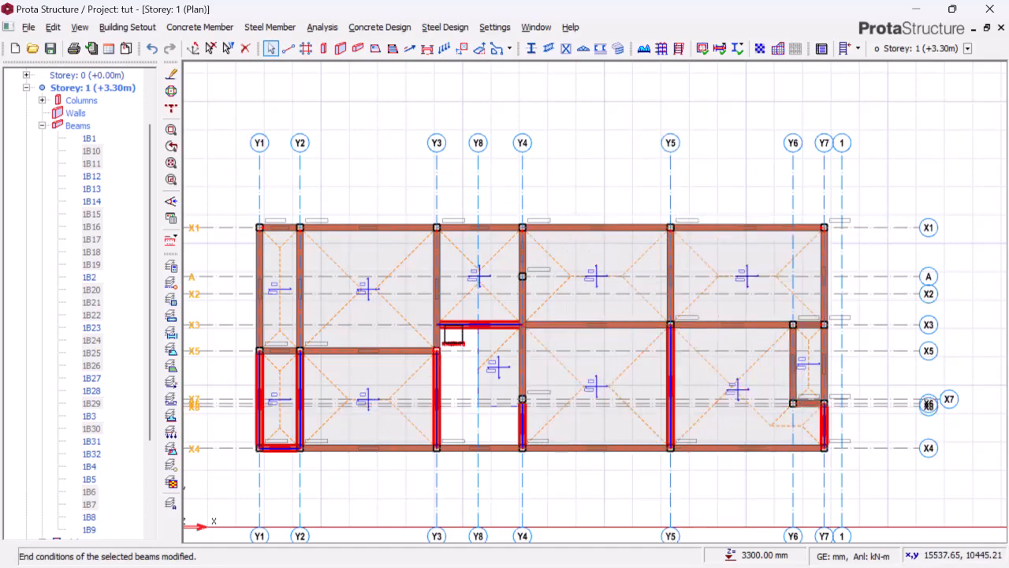
scroll(453, 337, up, 4)
scroll(457, 349, down, 3)
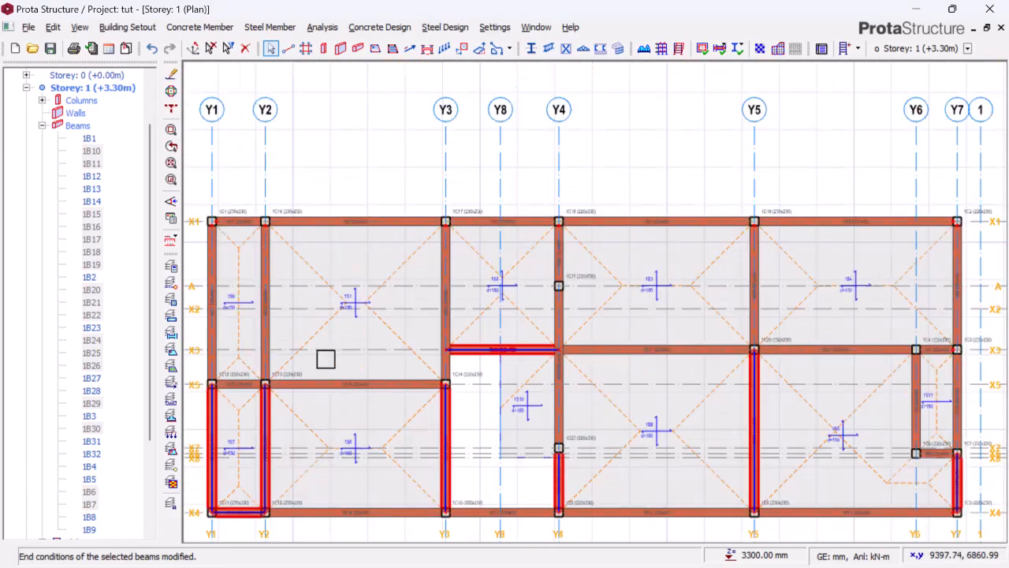
Step: Clear the selection and hinge only beam 1B28 on axis X5 at its left end (i), at column 1C12
click(227, 389)
scroll(226, 389, up, 6)
scroll(379, 244, down, 3)
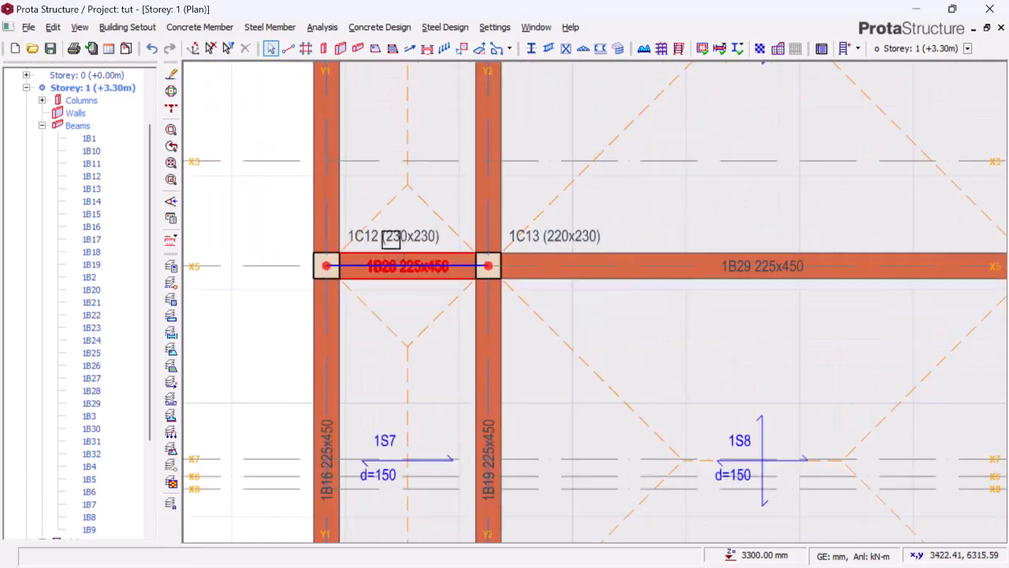
scroll(387, 237, down, 1)
scroll(384, 295, down, 2)
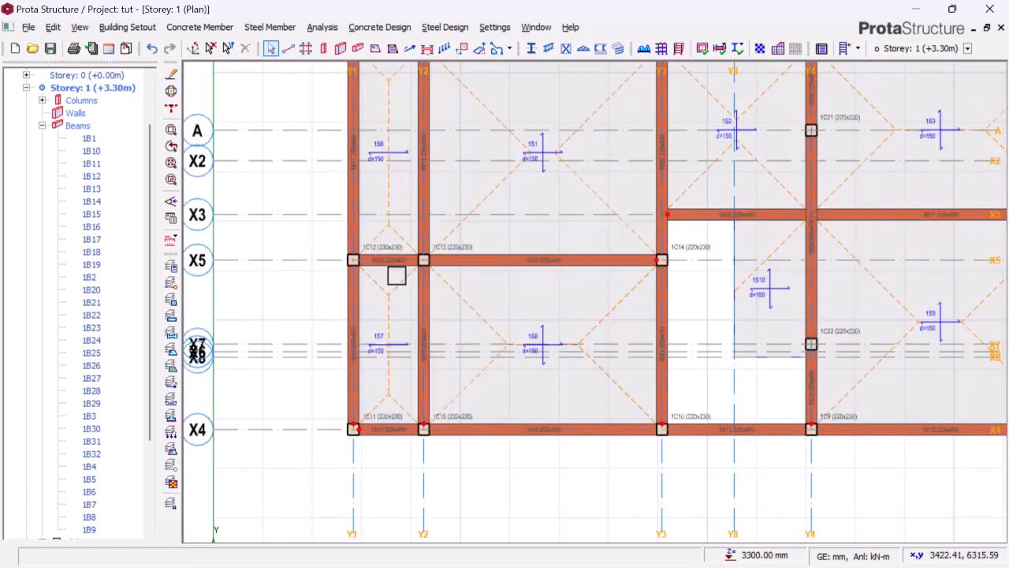
scroll(396, 275, up, 2)
scroll(315, 261, up, 2)
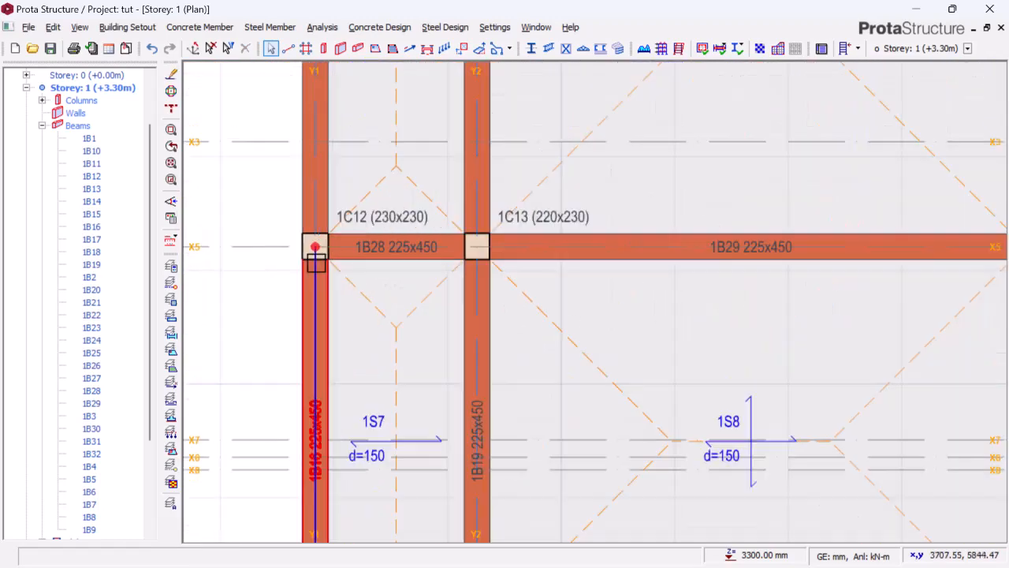
click(355, 256)
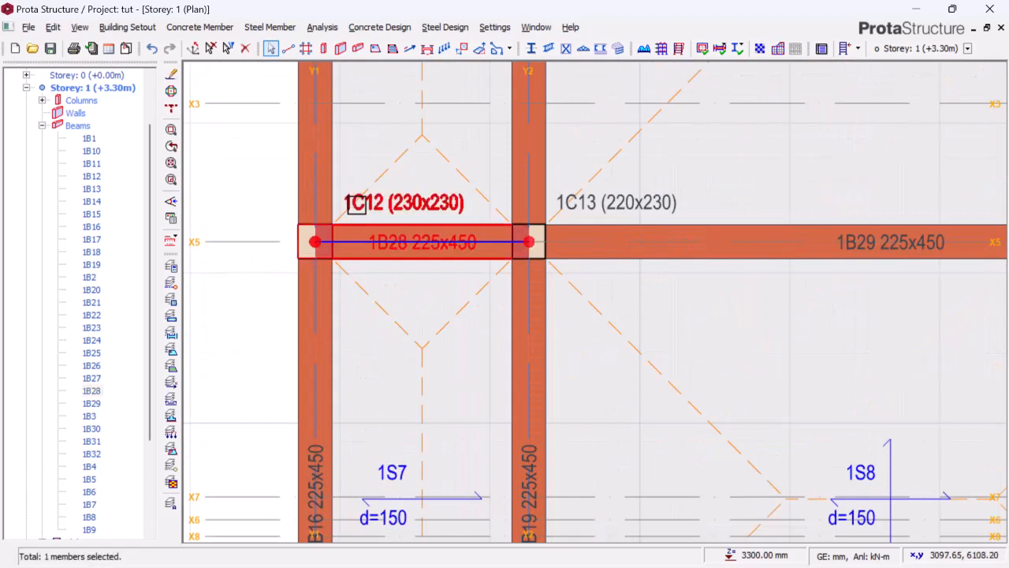
right_click(373, 210)
mouse_move(425, 268)
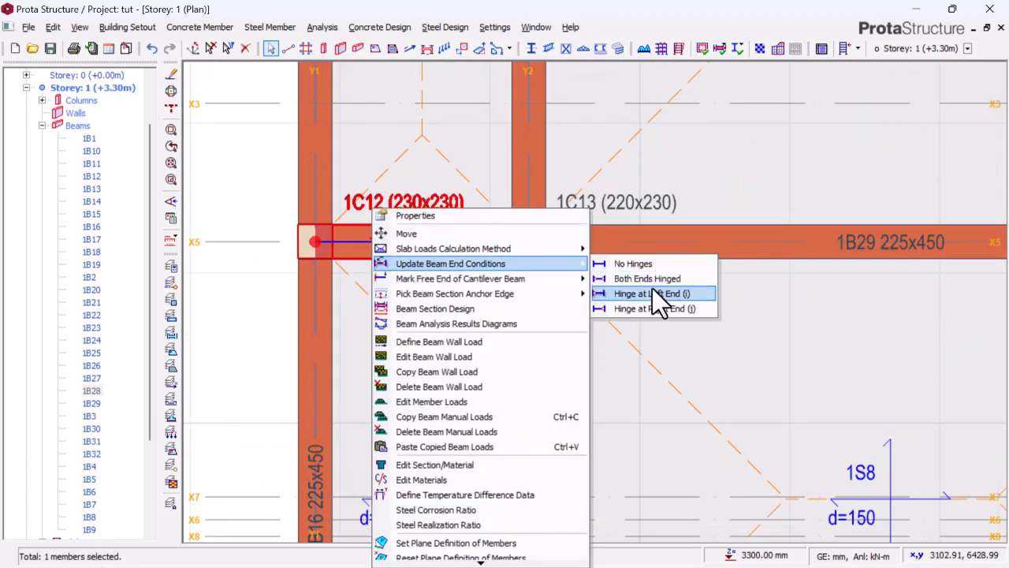
click(663, 294)
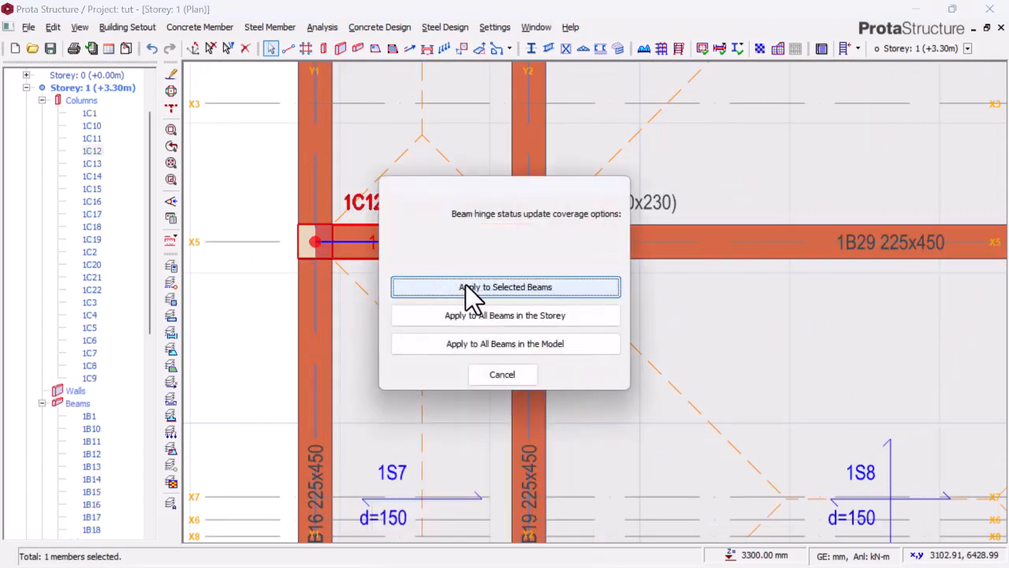
click(471, 288)
key(Escape)
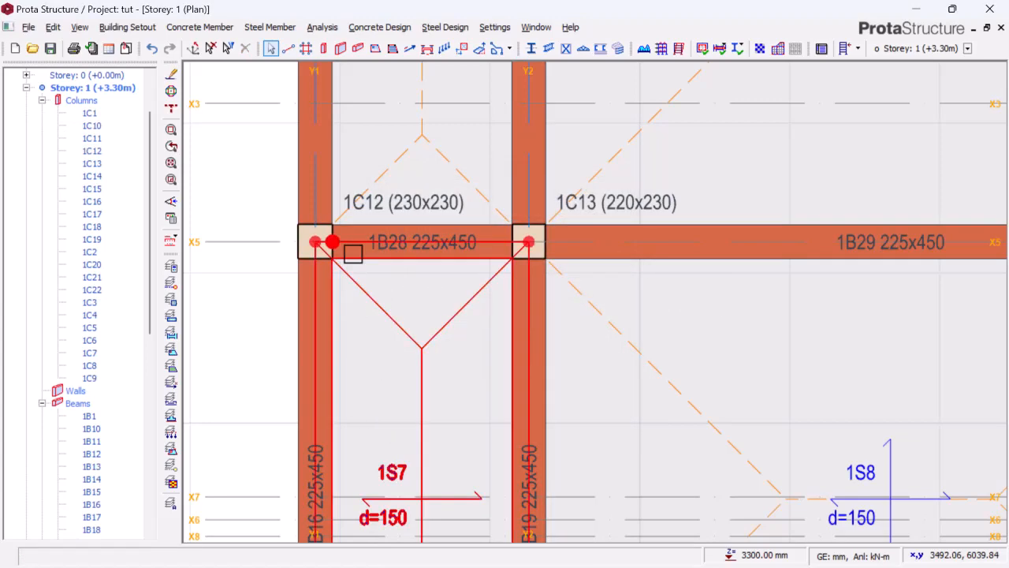
Step: Select beam 1B8 on axis Y6 and beam 1B9 on axis X6, which frame slab 1S11
scroll(362, 253, down, 5)
scroll(379, 333, down, 5)
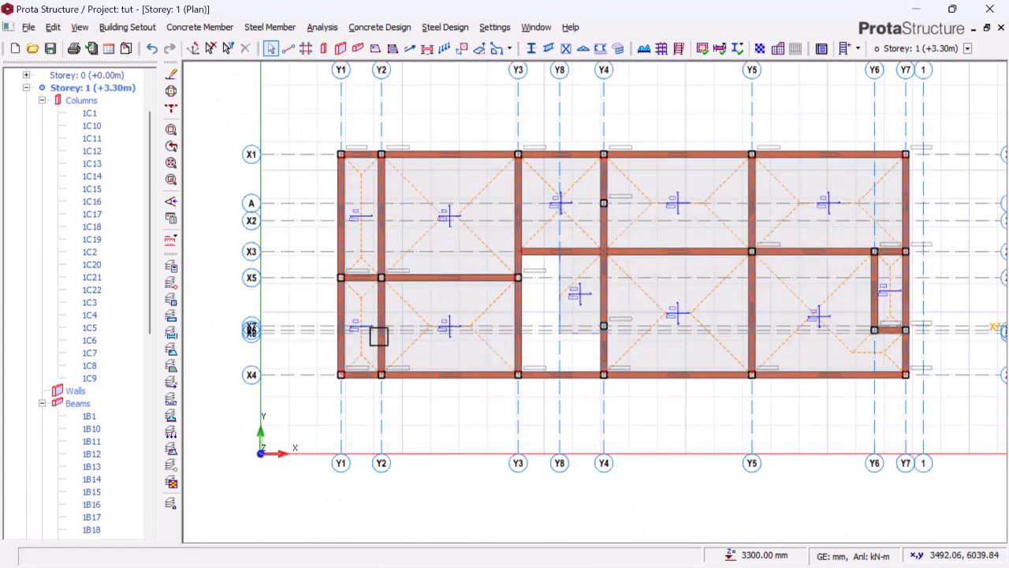
scroll(554, 338, up, 8)
scroll(524, 262, up, 3)
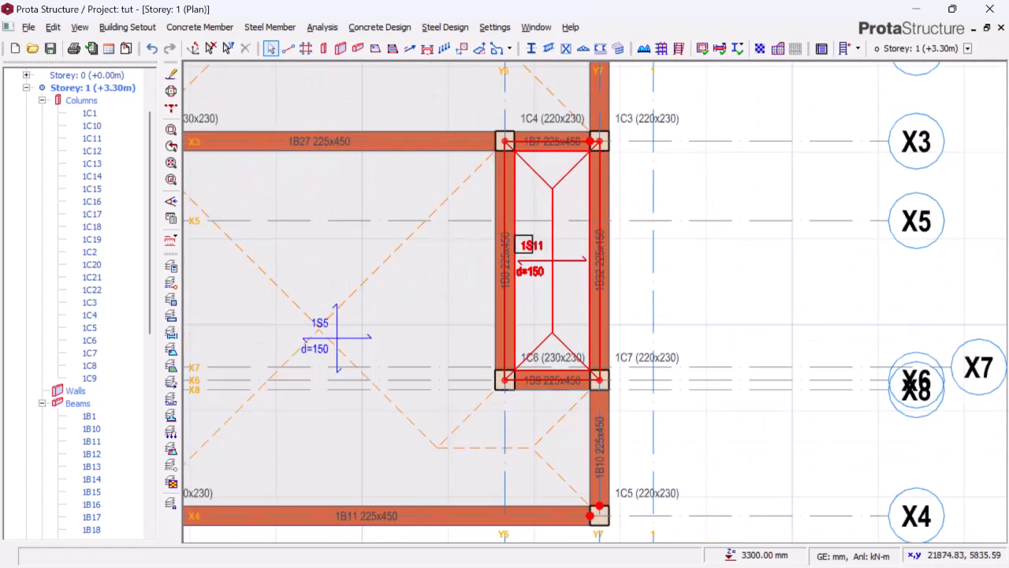
scroll(536, 387, up, 1)
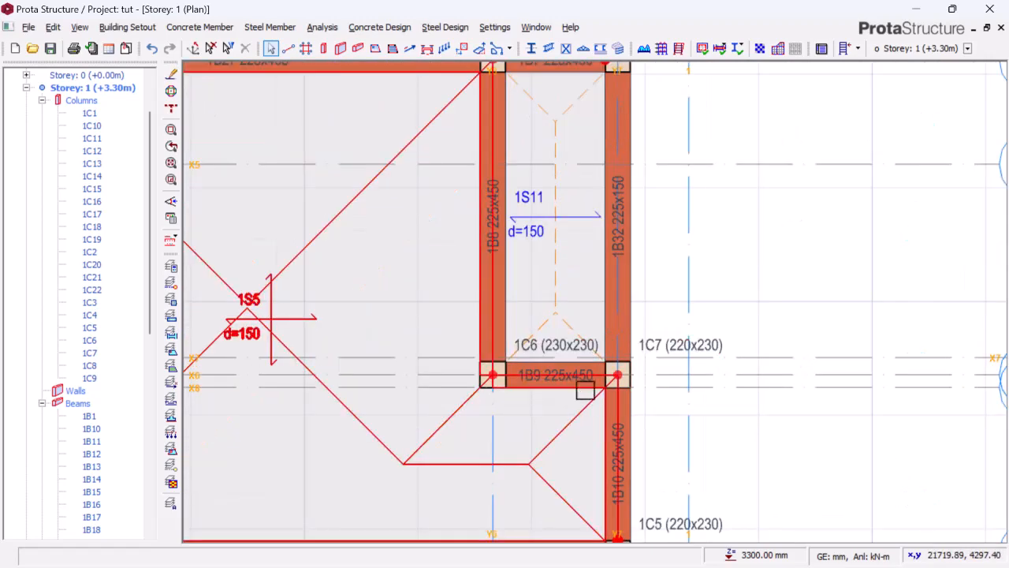
scroll(509, 158, down, 2)
scroll(488, 174, up, 1)
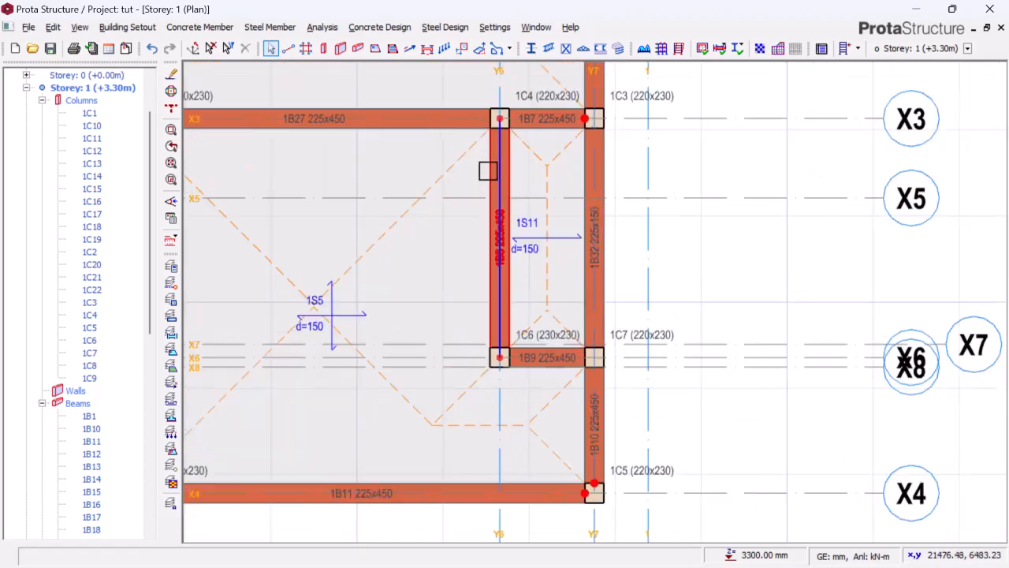
click(488, 170)
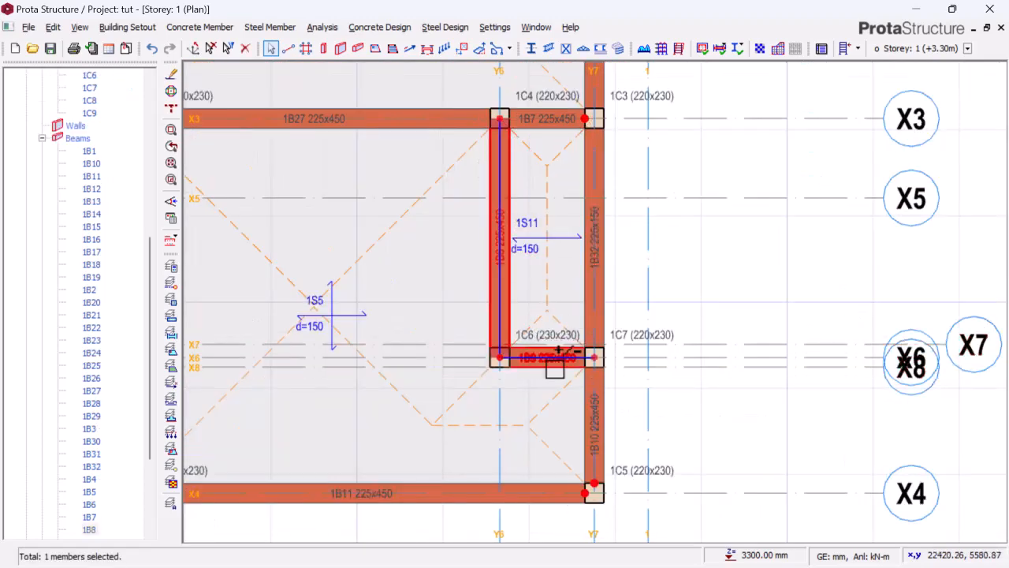
scroll(554, 361, up, 2)
click(552, 340)
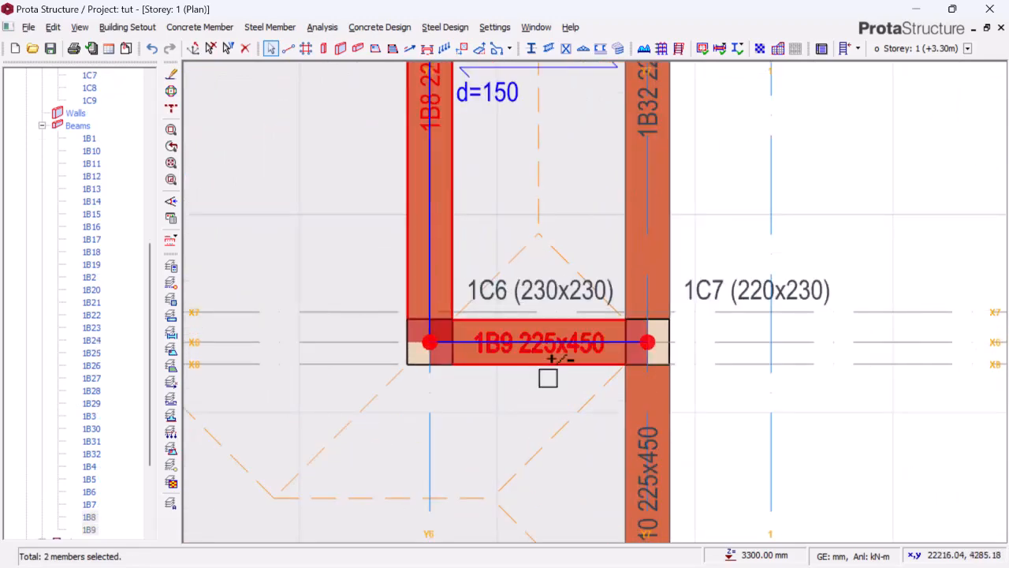
Step: Assign hinges at both ends of the selected beams 1B8 and 1B9 only
scroll(552, 347, down, 3)
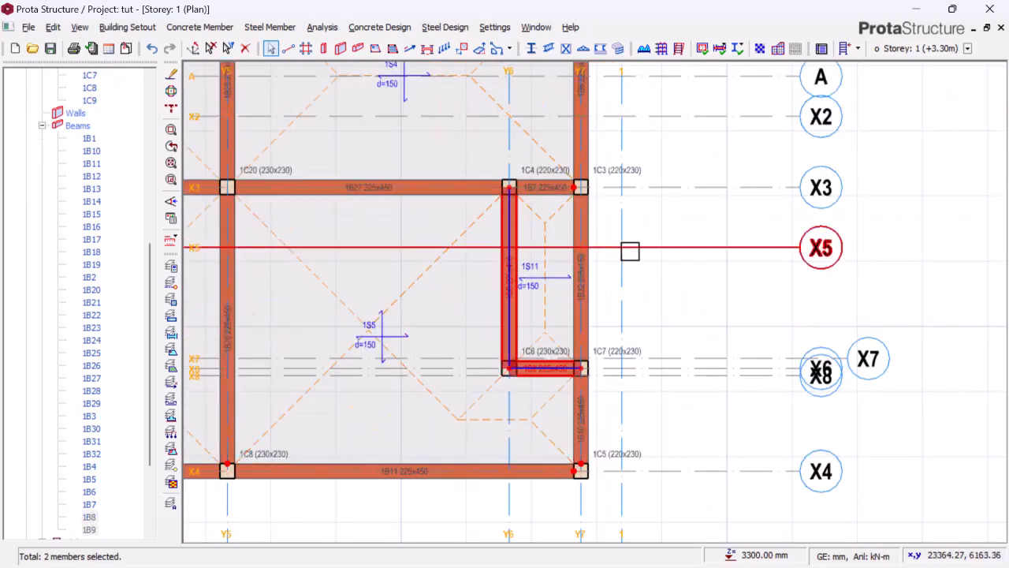
right_click(629, 250)
mouse_move(676, 293)
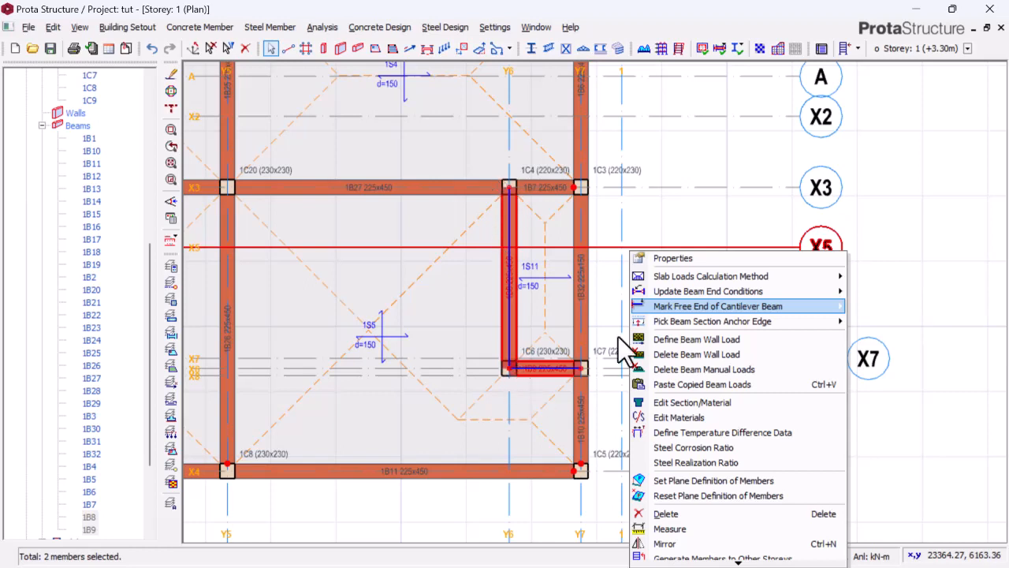
mouse_move(819, 290)
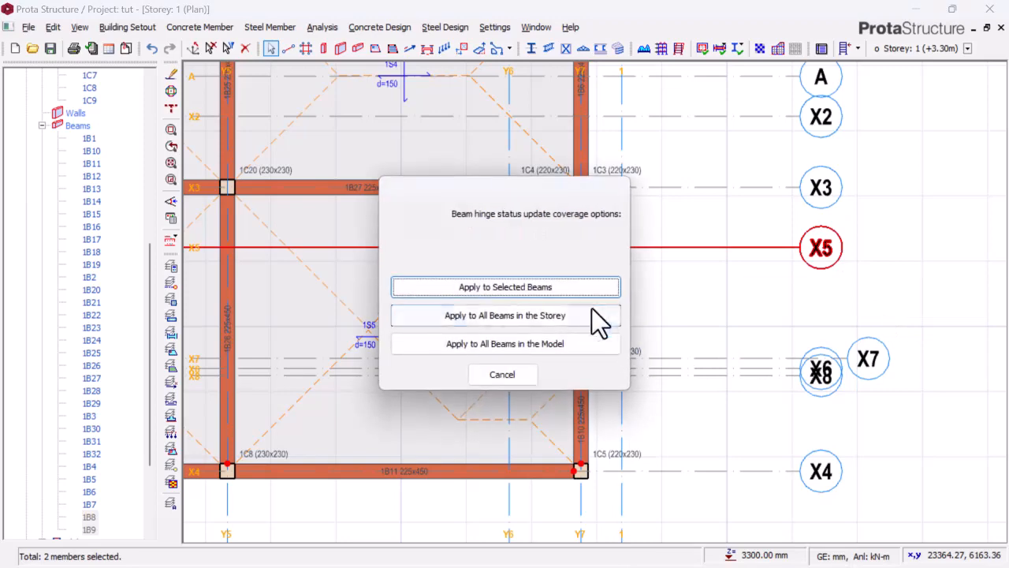
click(582, 282)
scroll(515, 229, up, 2)
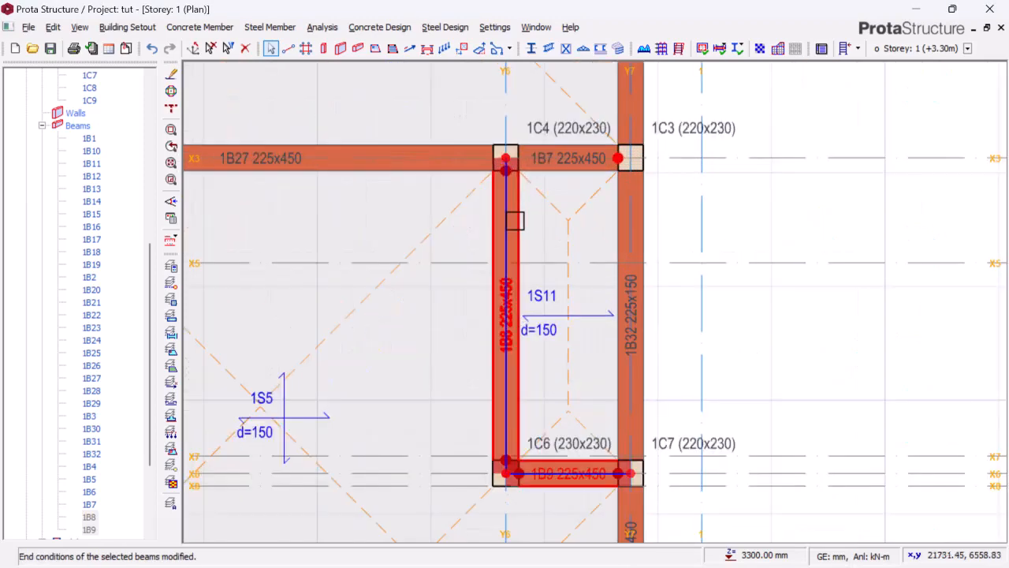
Step: Examine the hinge markers at the ends of beams 1B8 and 1B9 and across the rest of the Storey 1 plan
mouse_move(508, 417)
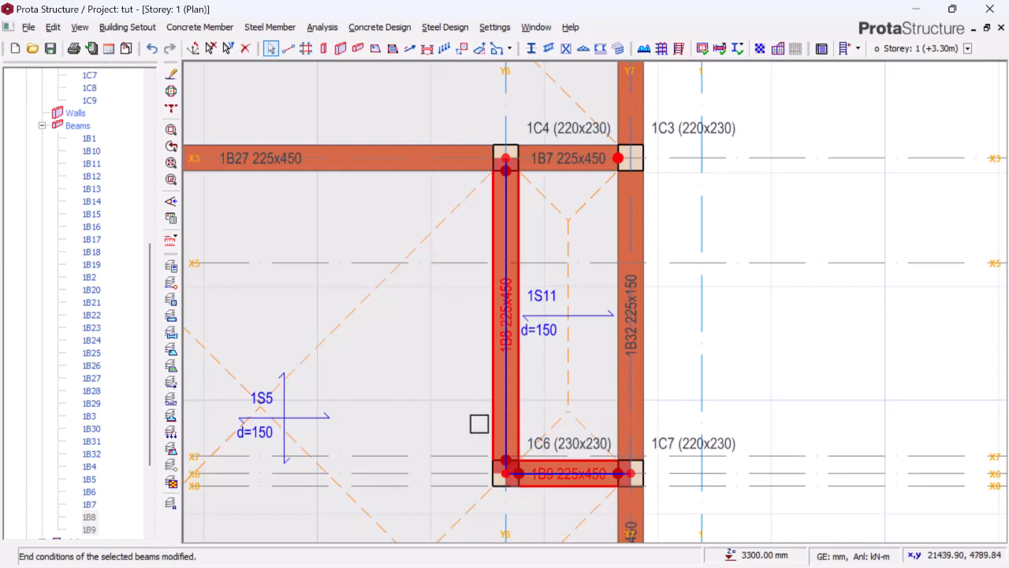
mouse_move(578, 477)
scroll(578, 477, down, 5)
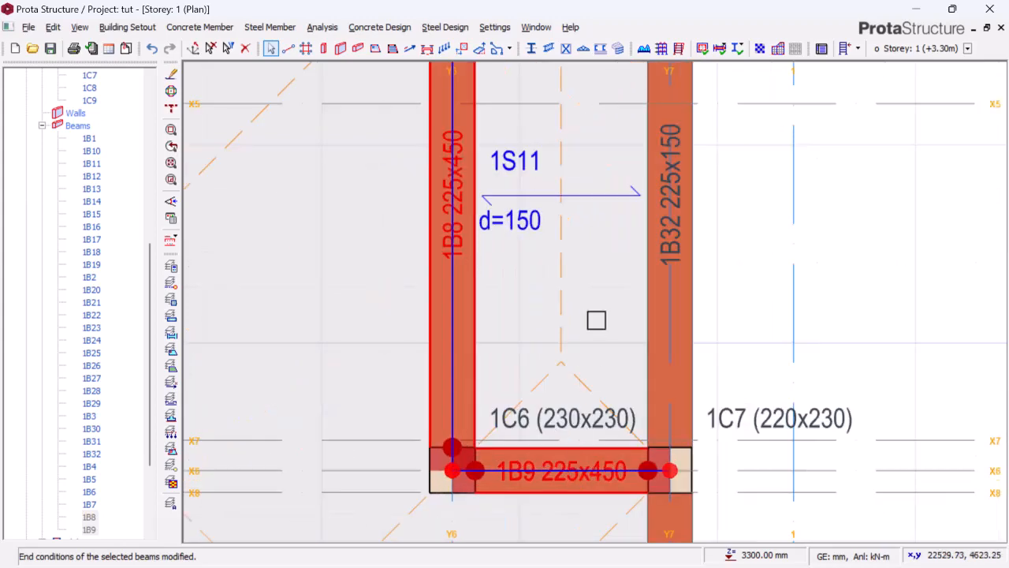
scroll(503, 325, up, 3)
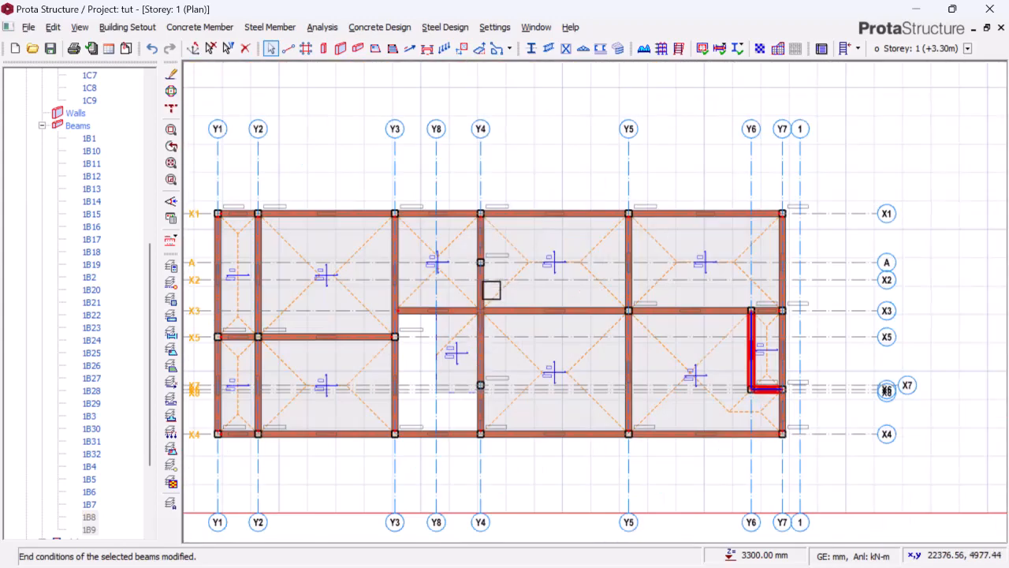
scroll(599, 308, down, 1)
scroll(473, 292, up, 3)
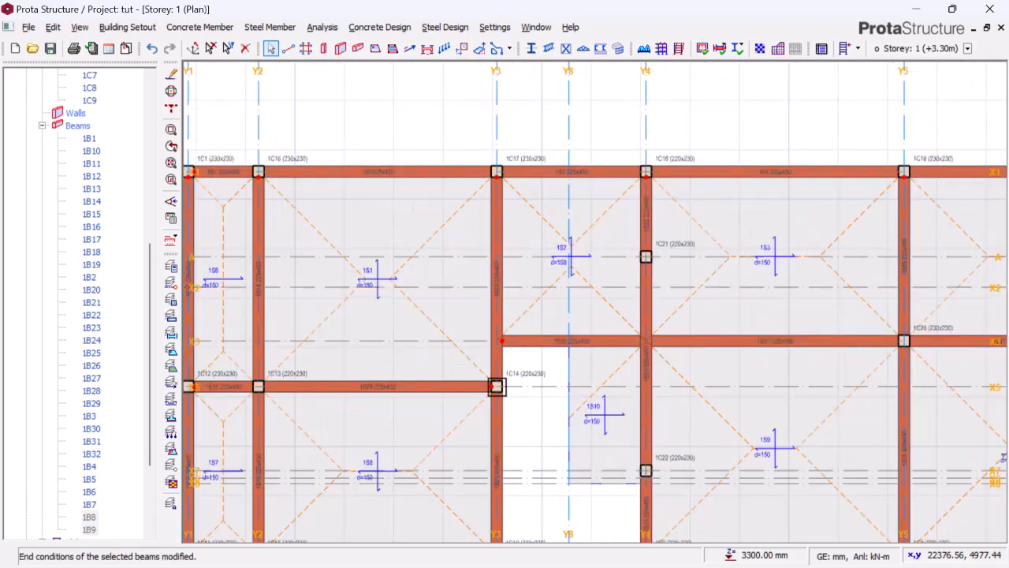
scroll(452, 165, down, 2)
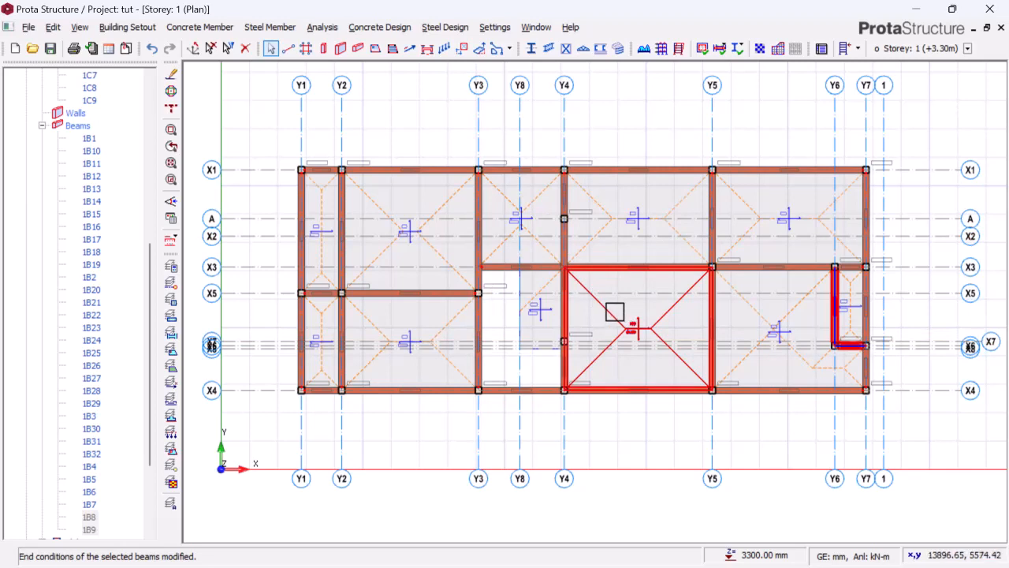
mouse_move(615, 312)
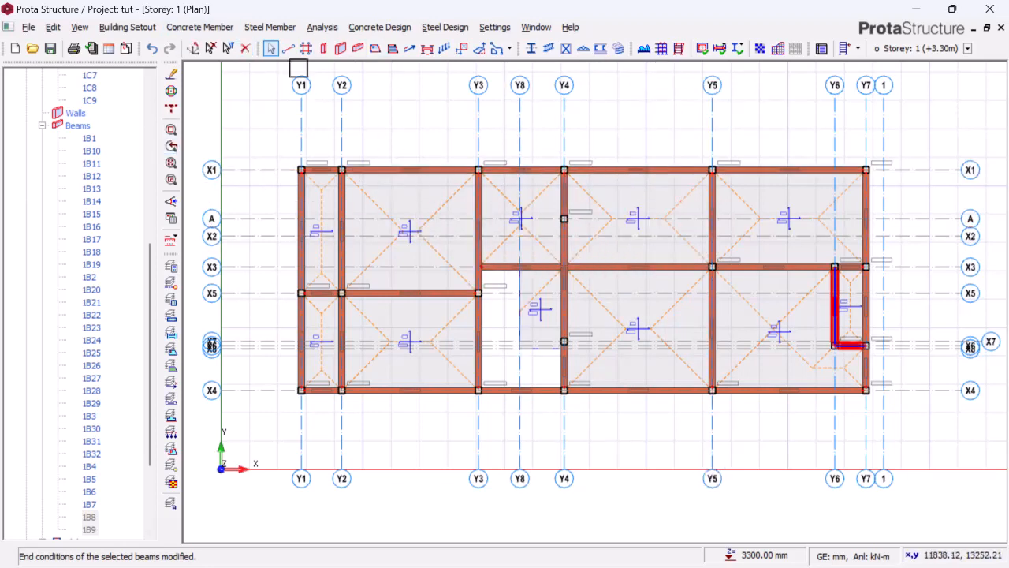
Step: Clear the selection of beams 1B8 and 1B9 in the Storey 1 plan
click(450, 120)
scroll(453, 207, down, 3)
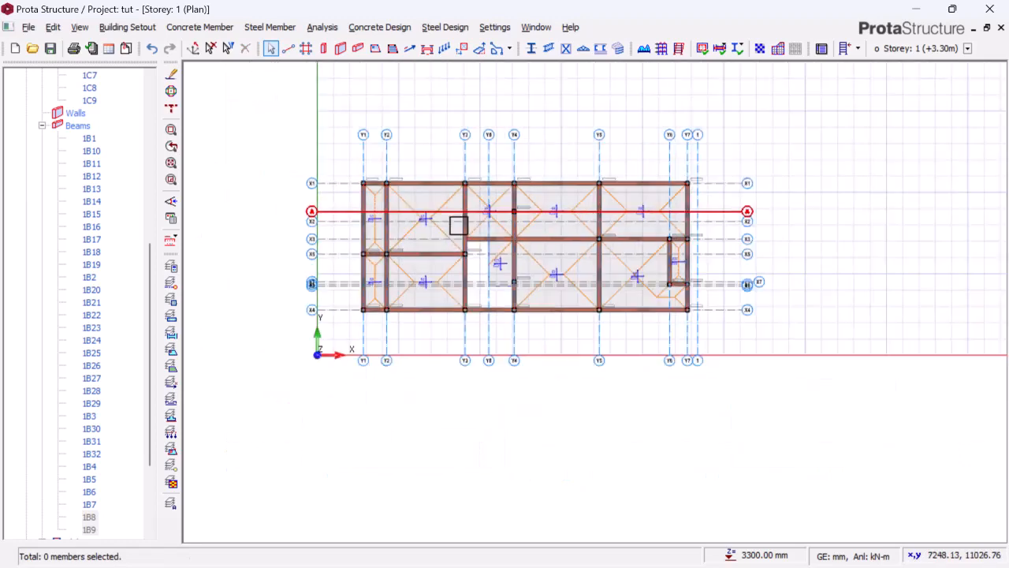
scroll(516, 182, up, 1)
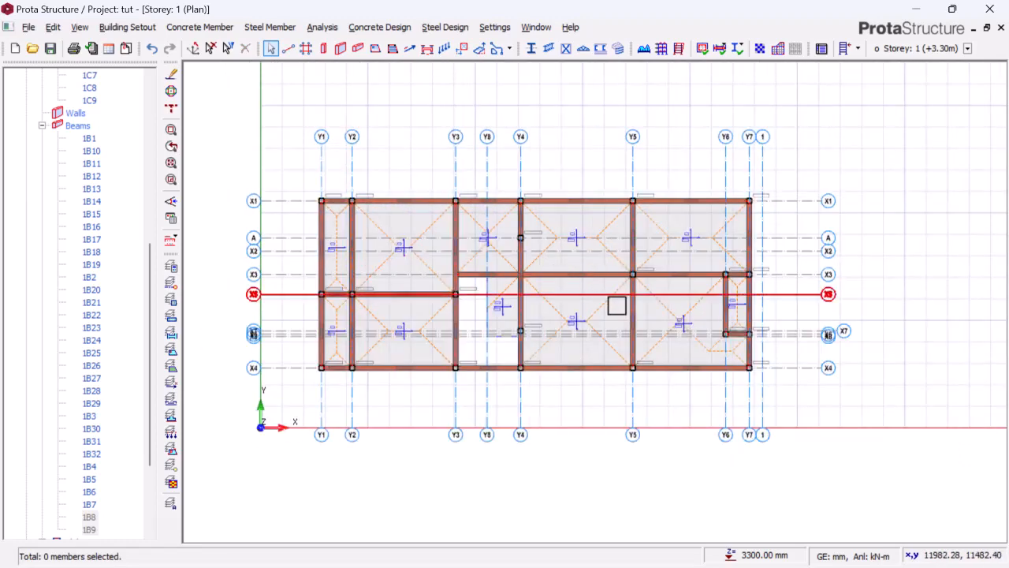